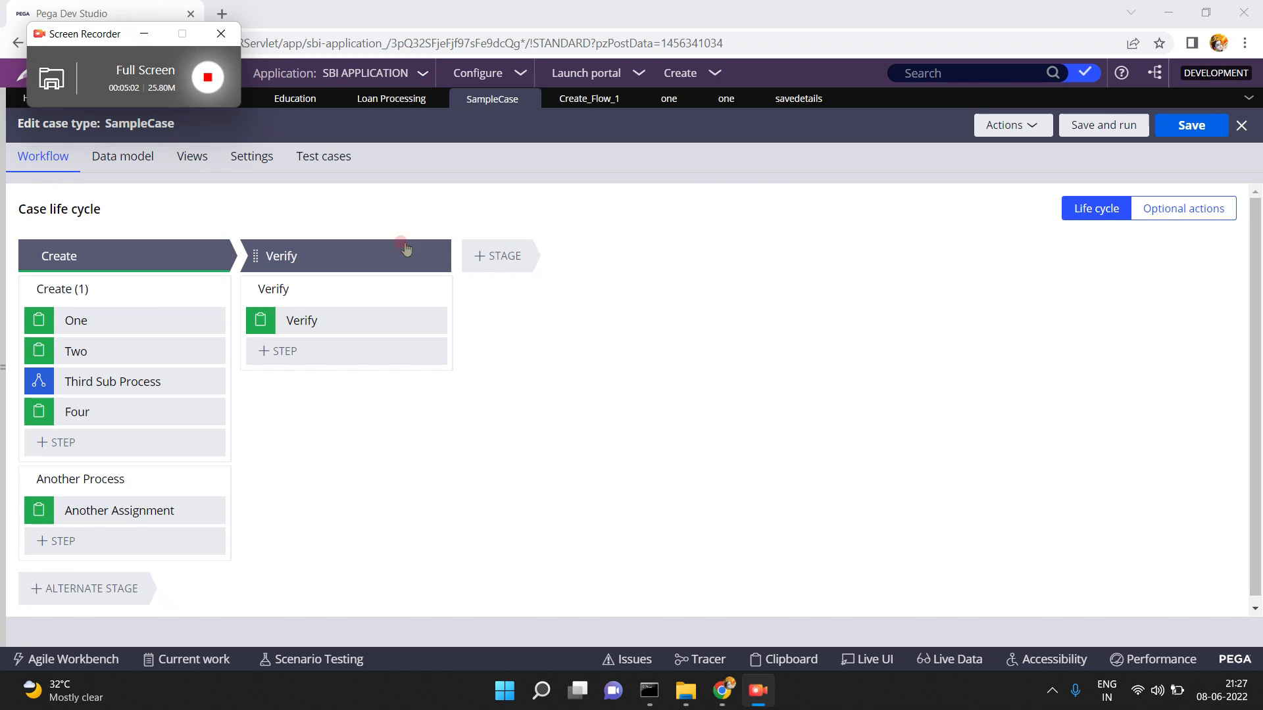
Save and run the SampleCase case type, and fill in the firstname field of the new case
click(109, 325)
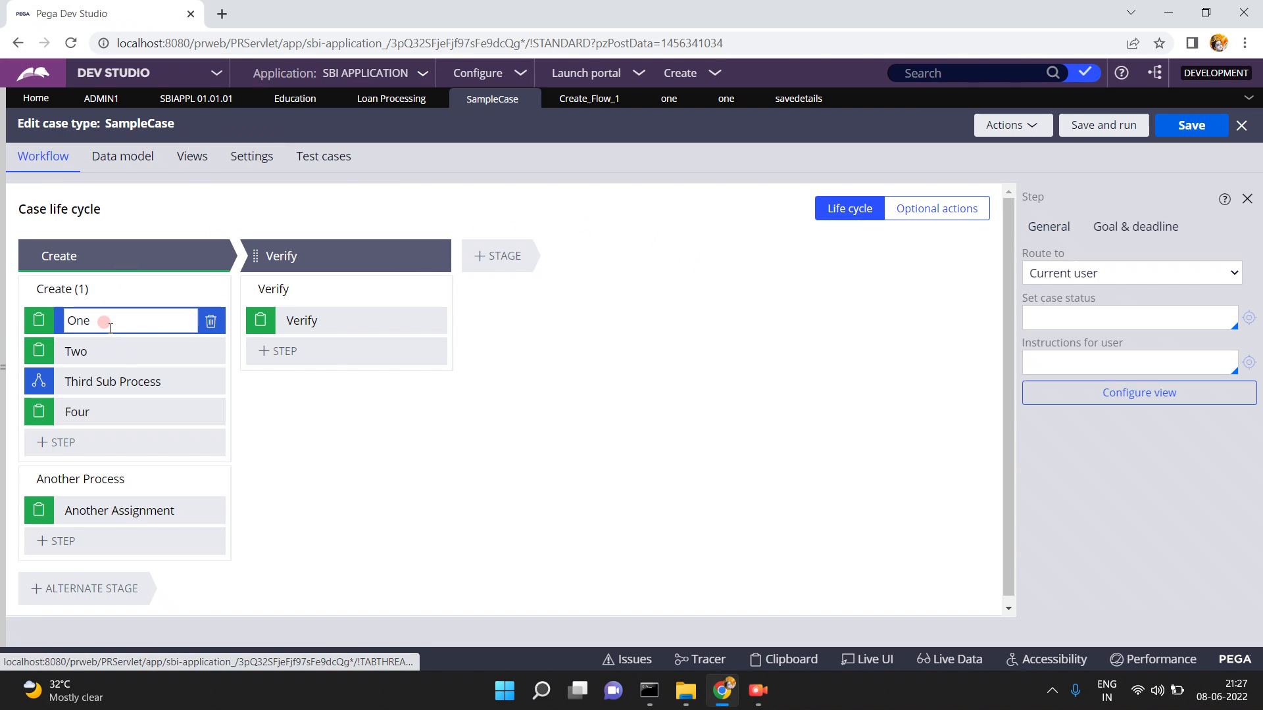
click(1247, 199)
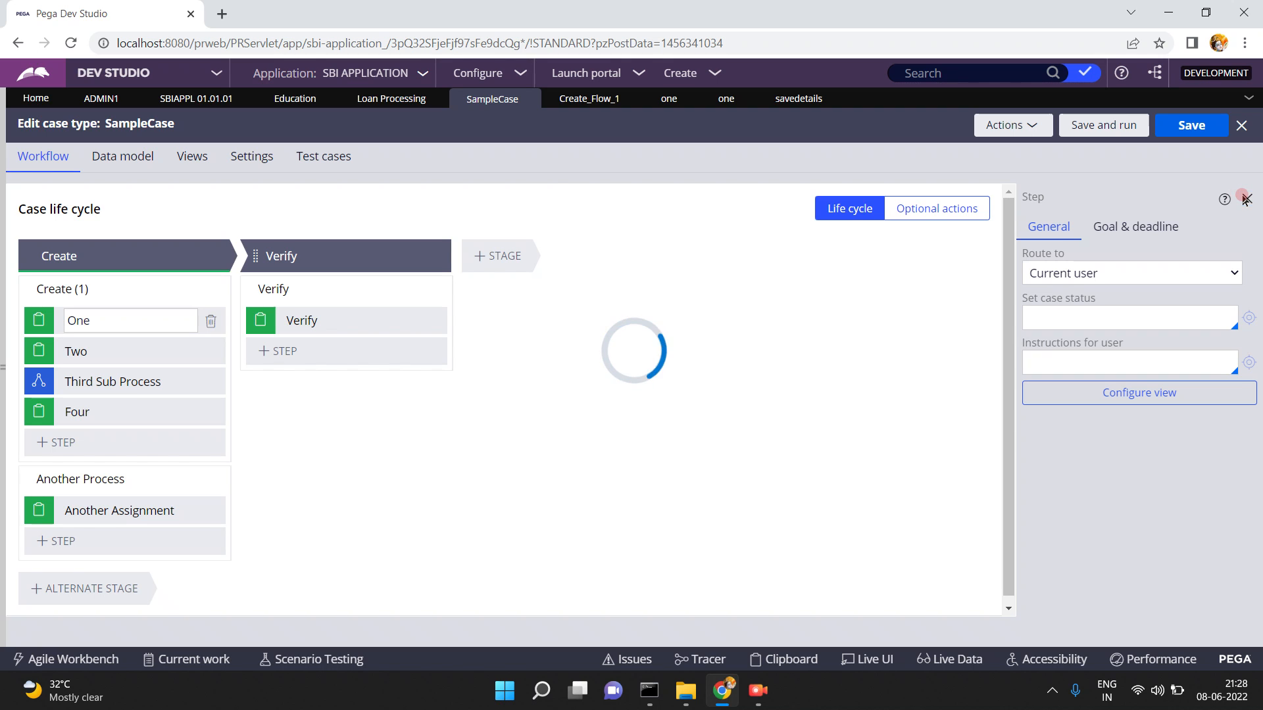
click(1113, 125)
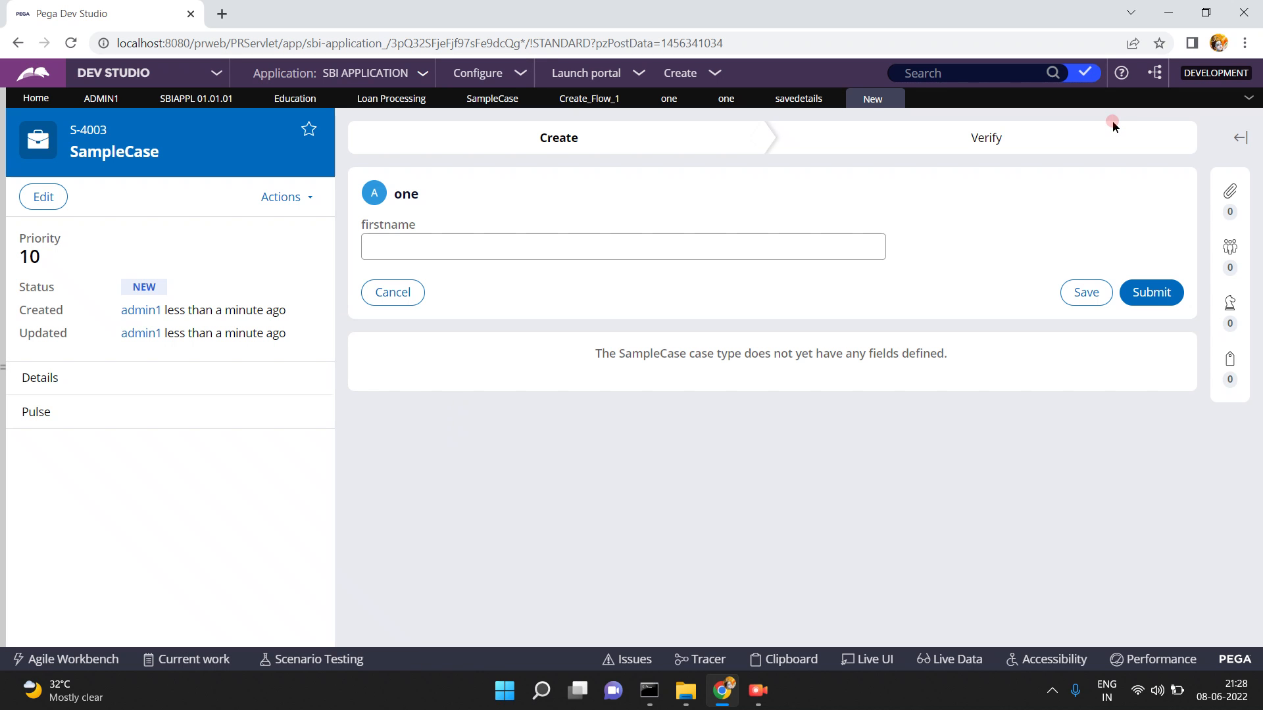
click(725, 248)
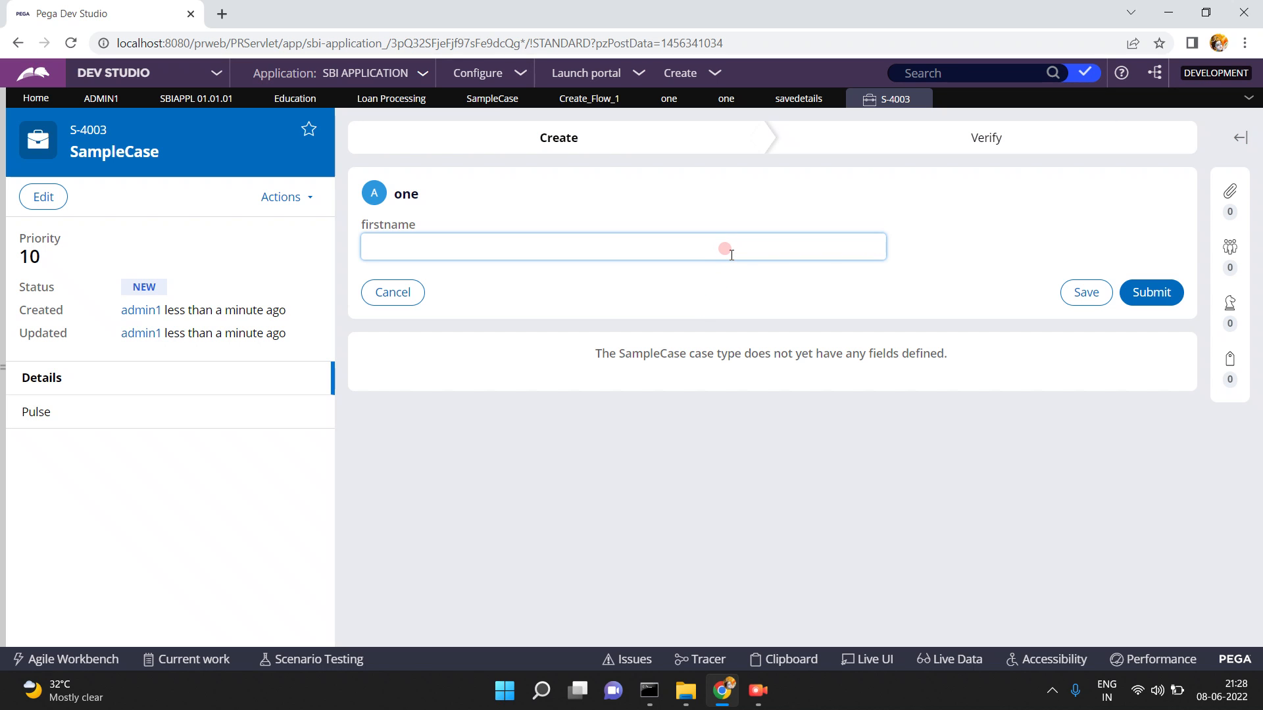
text(suresh)
Examine the Required options in the firstname field's cell properties in section one, and cancel without editing
click(726, 98)
double_click(496, 315)
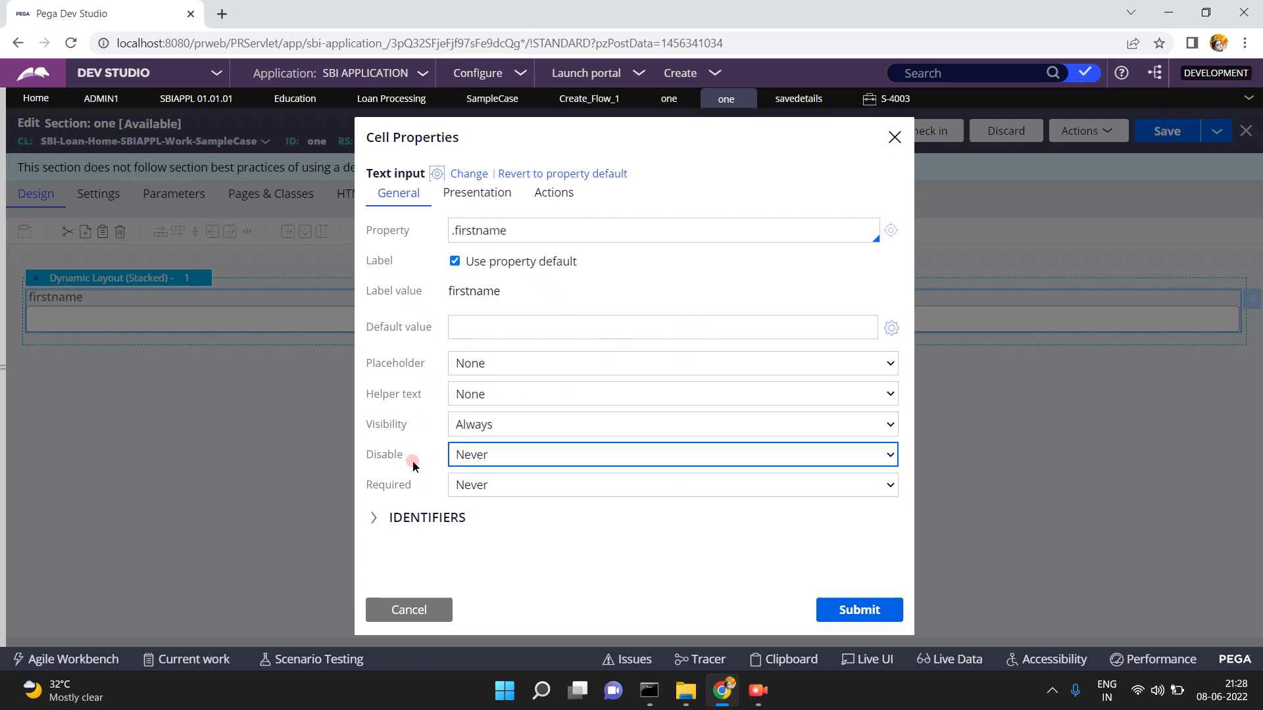
click(484, 486)
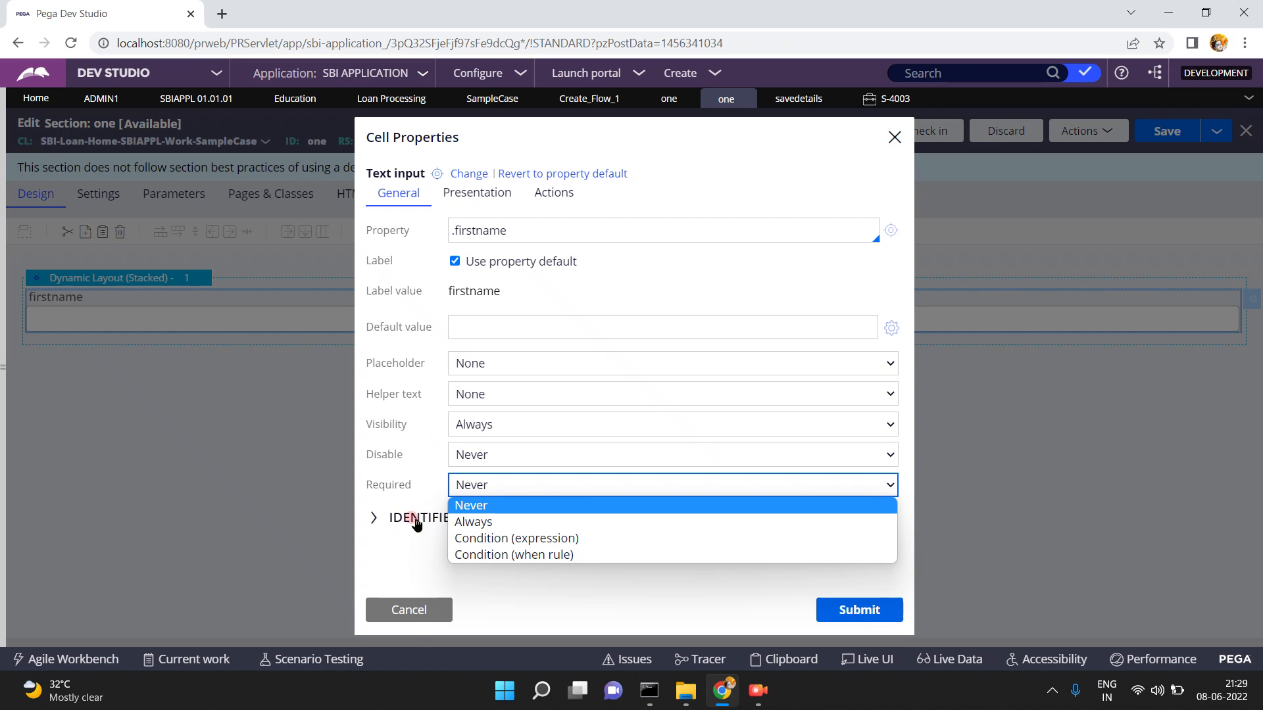
click(414, 611)
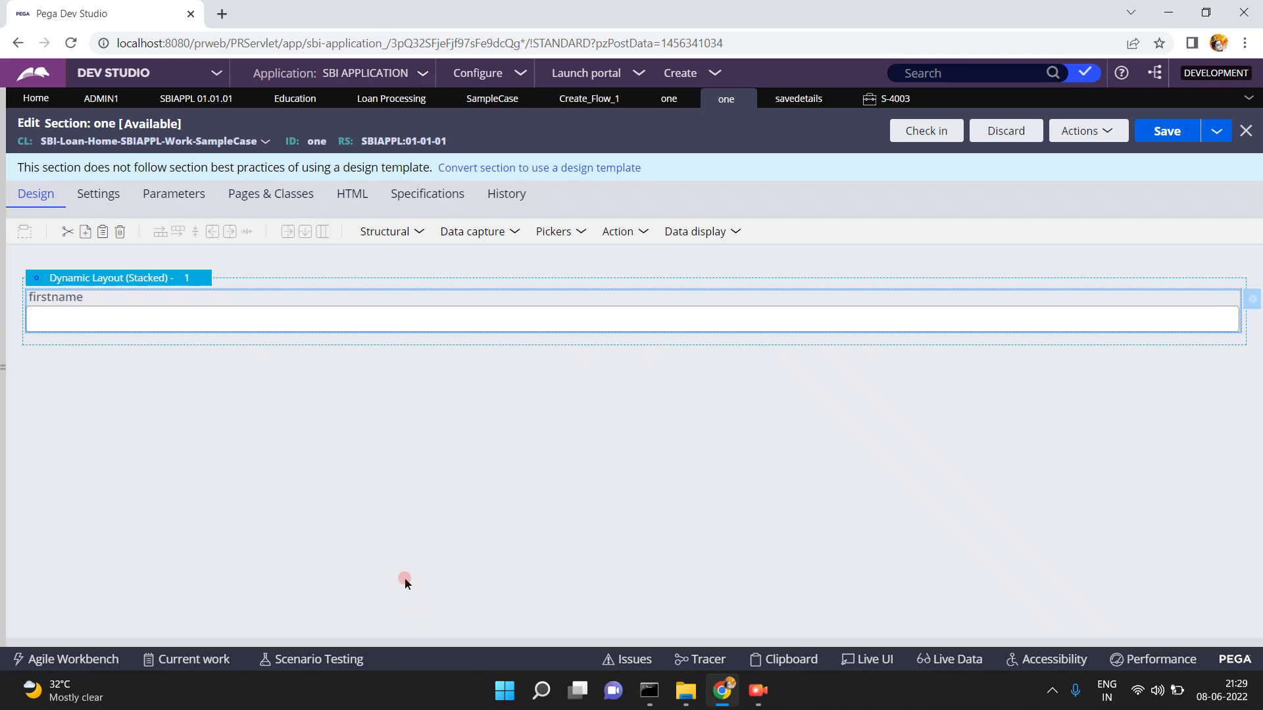
Review the SampleCase life cycle, the Create_Flow_1 diagram and the validation criteria of flow action one
click(668, 102)
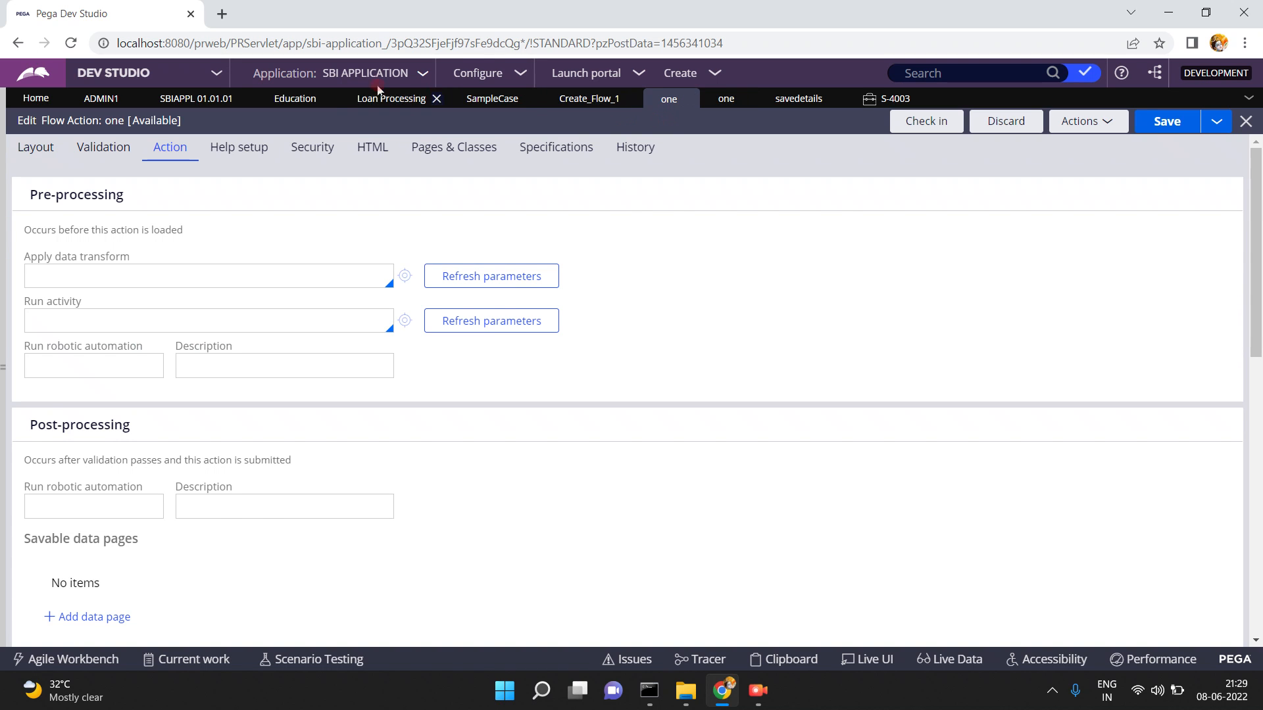
click(489, 99)
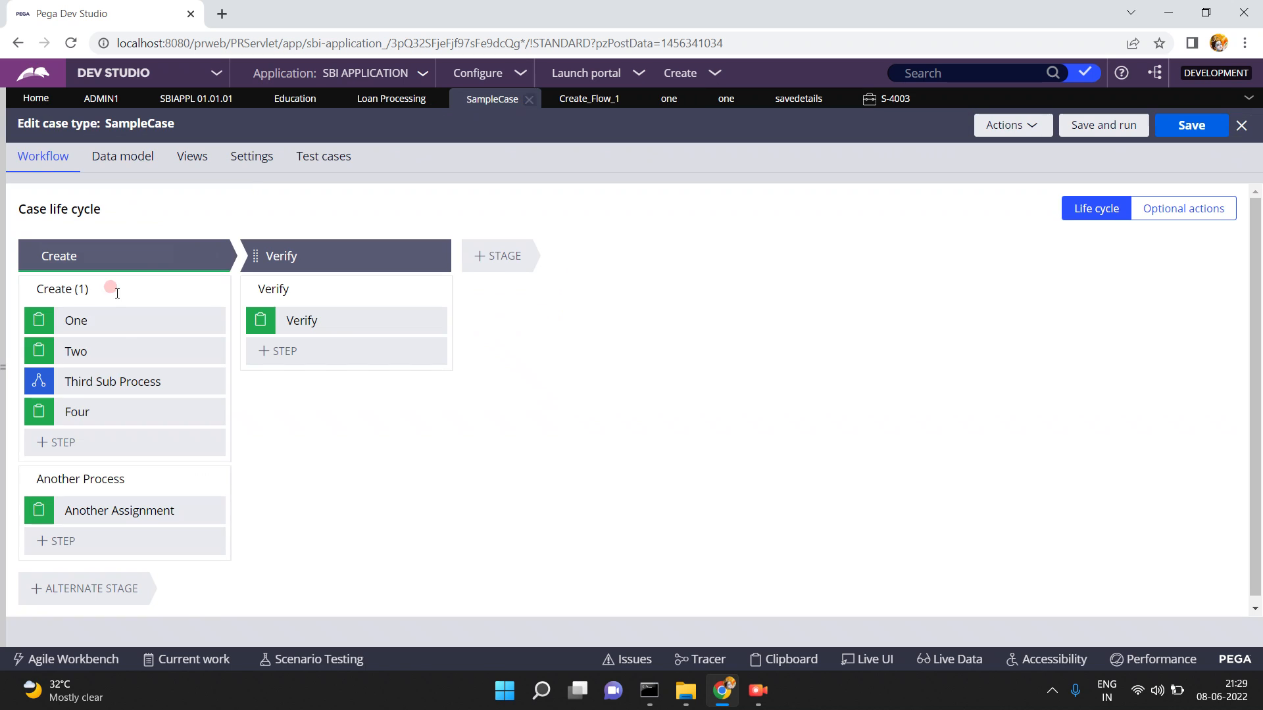
click(103, 321)
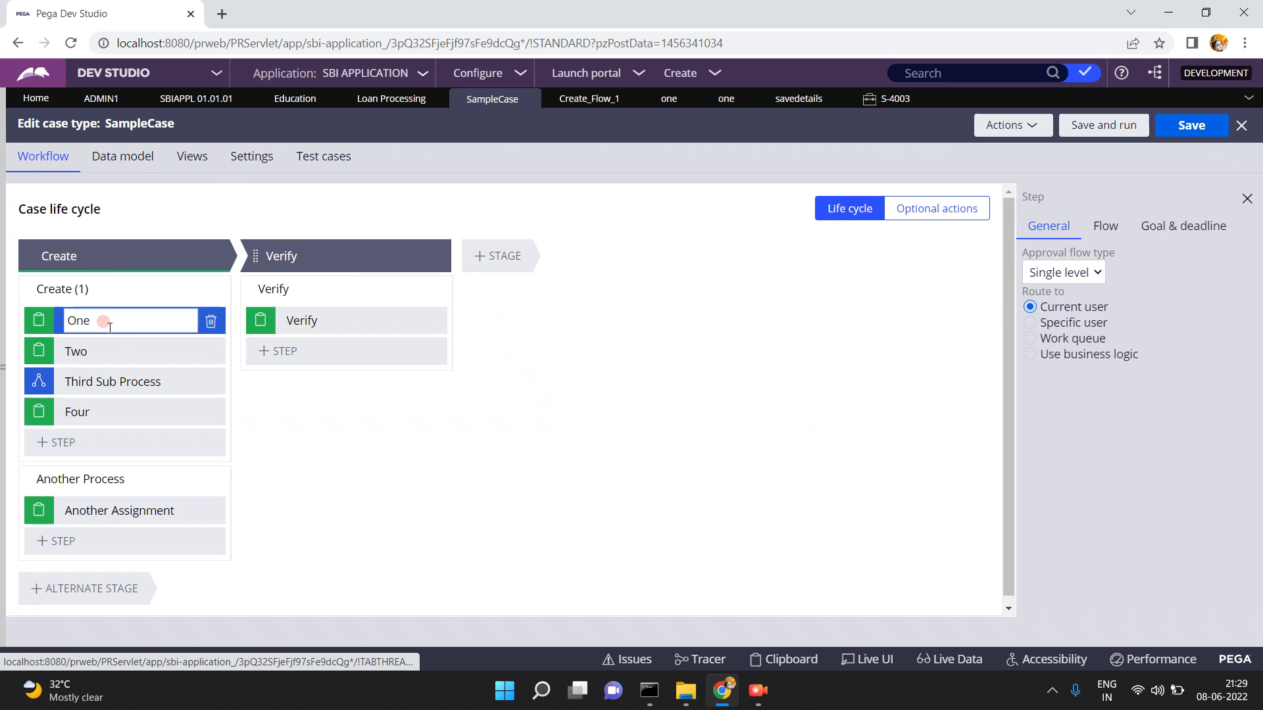
click(571, 98)
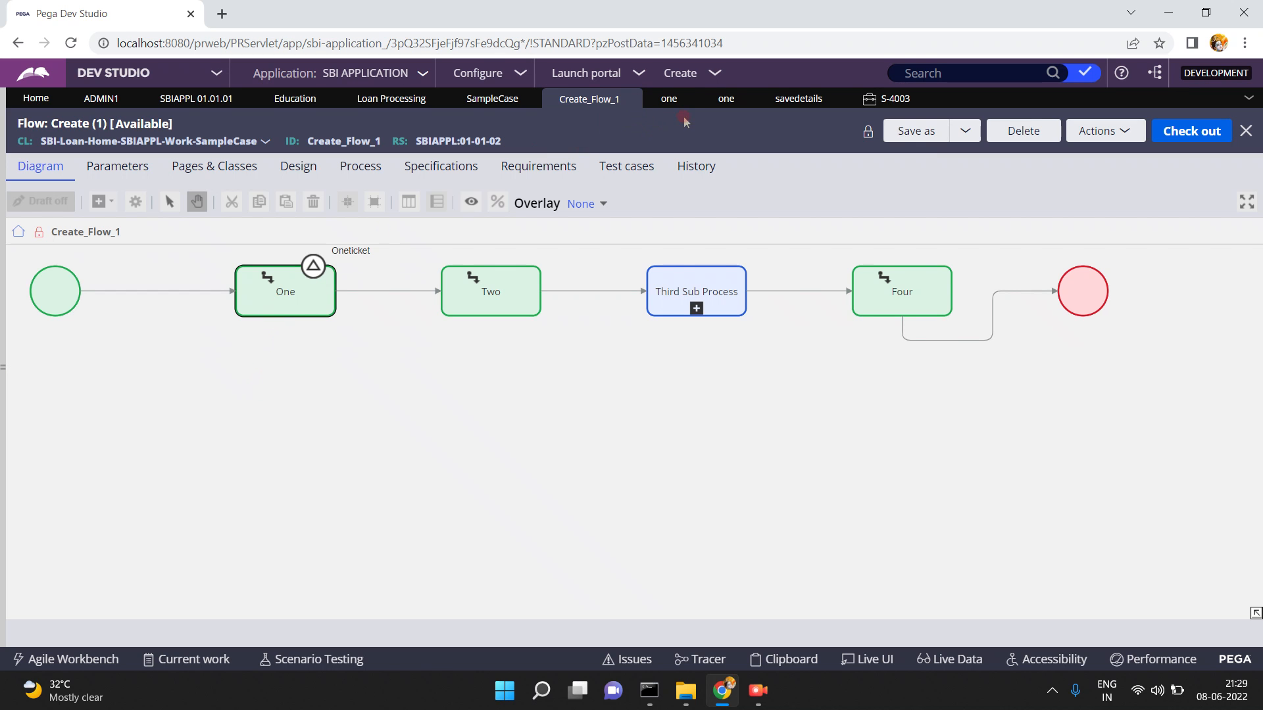
click(669, 101)
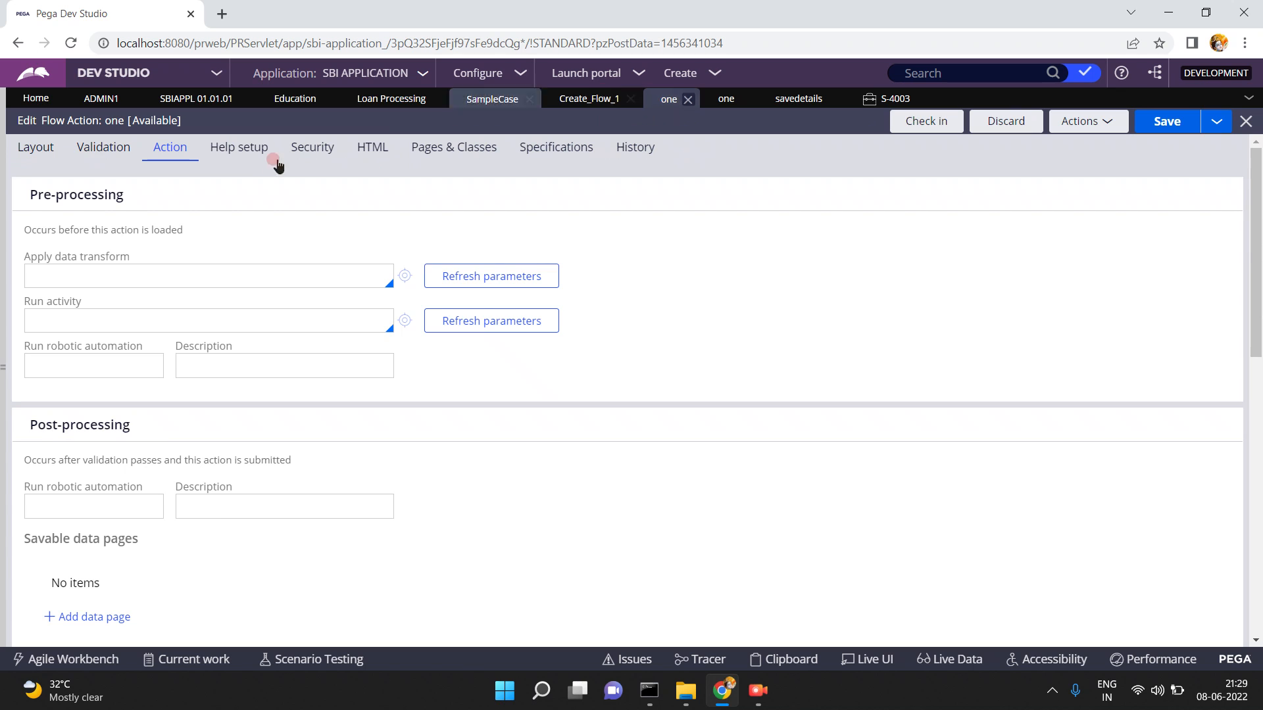
click(102, 148)
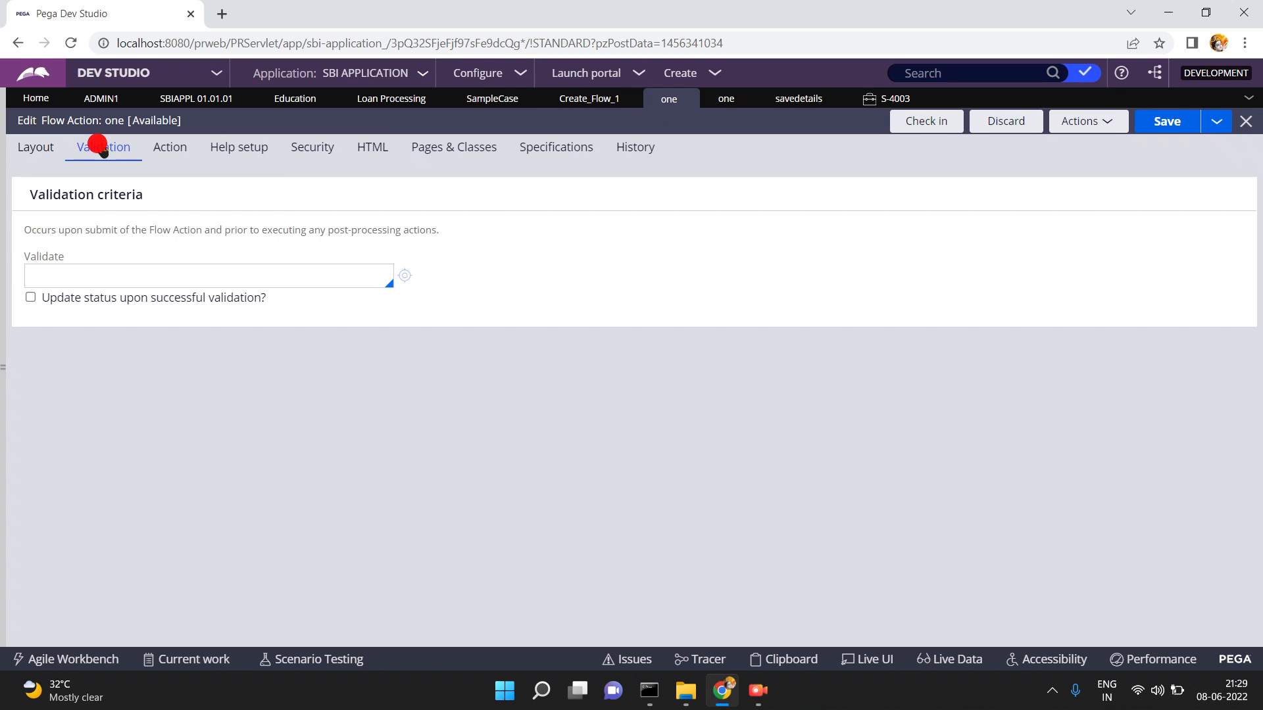
click(117, 273)
Check the case form and section one, and compare flow action one's validation criteria with its pre- and post-processing settings
click(870, 98)
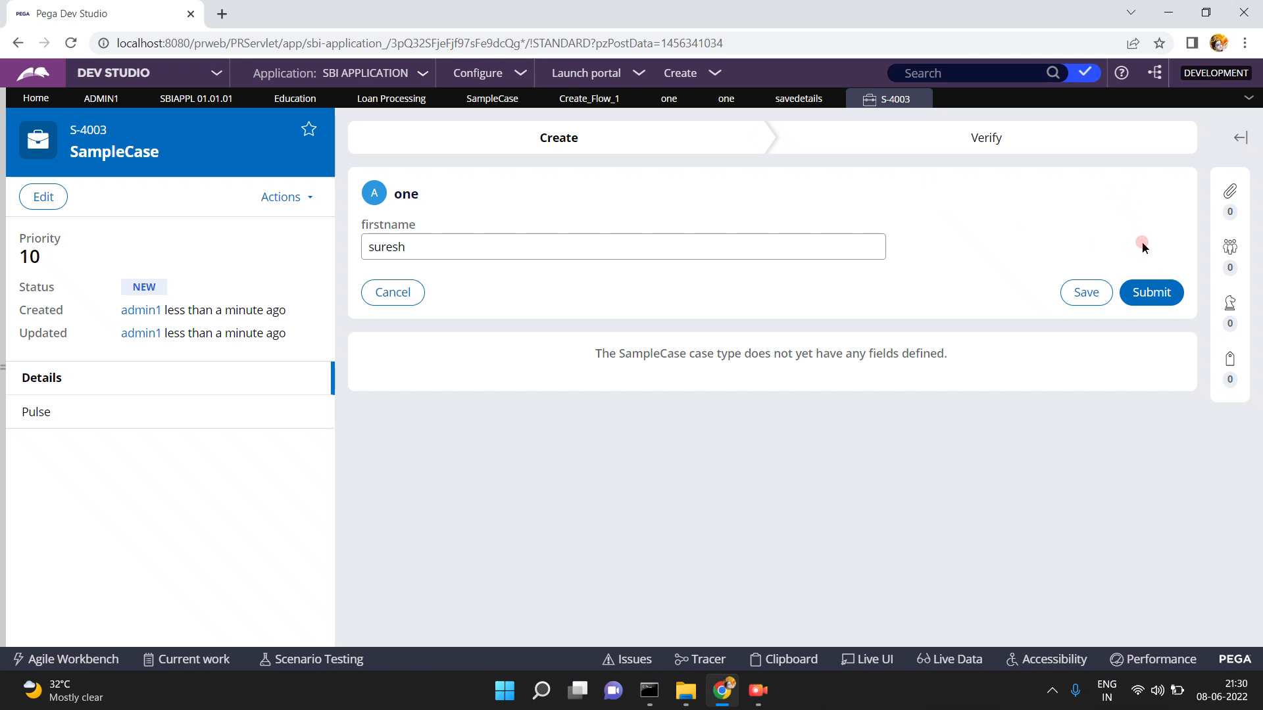
click(727, 100)
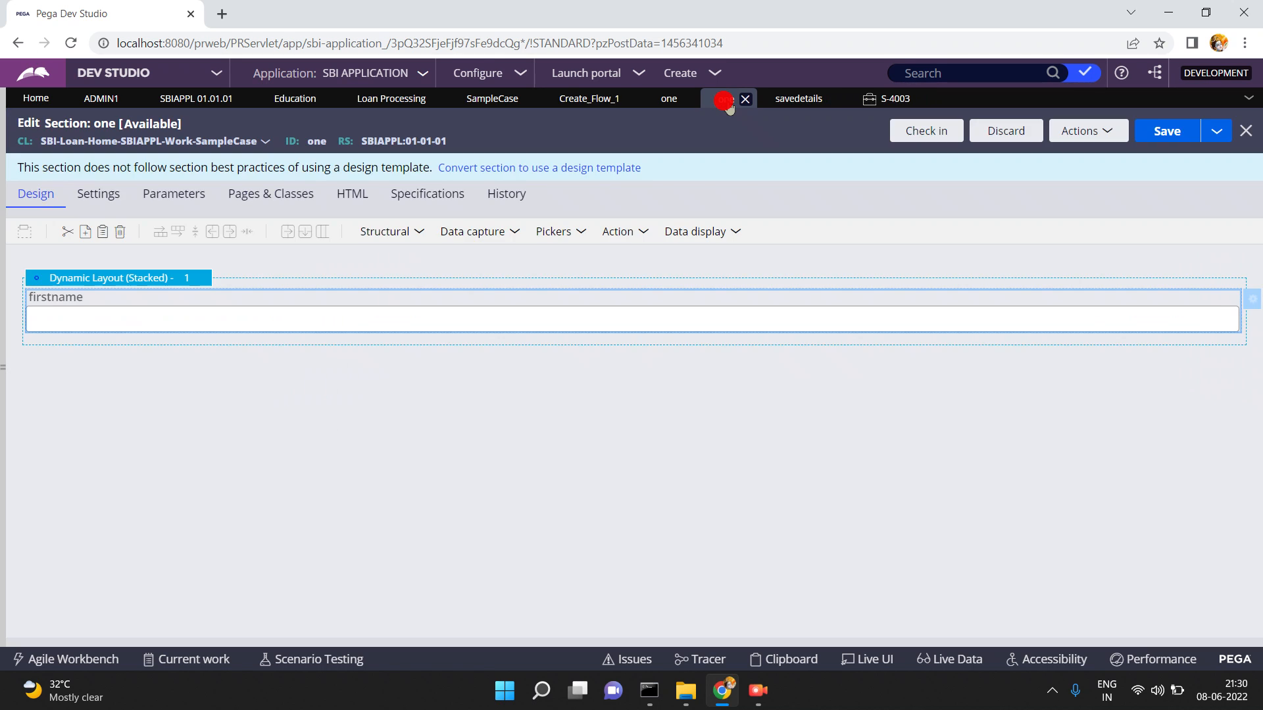
click(661, 102)
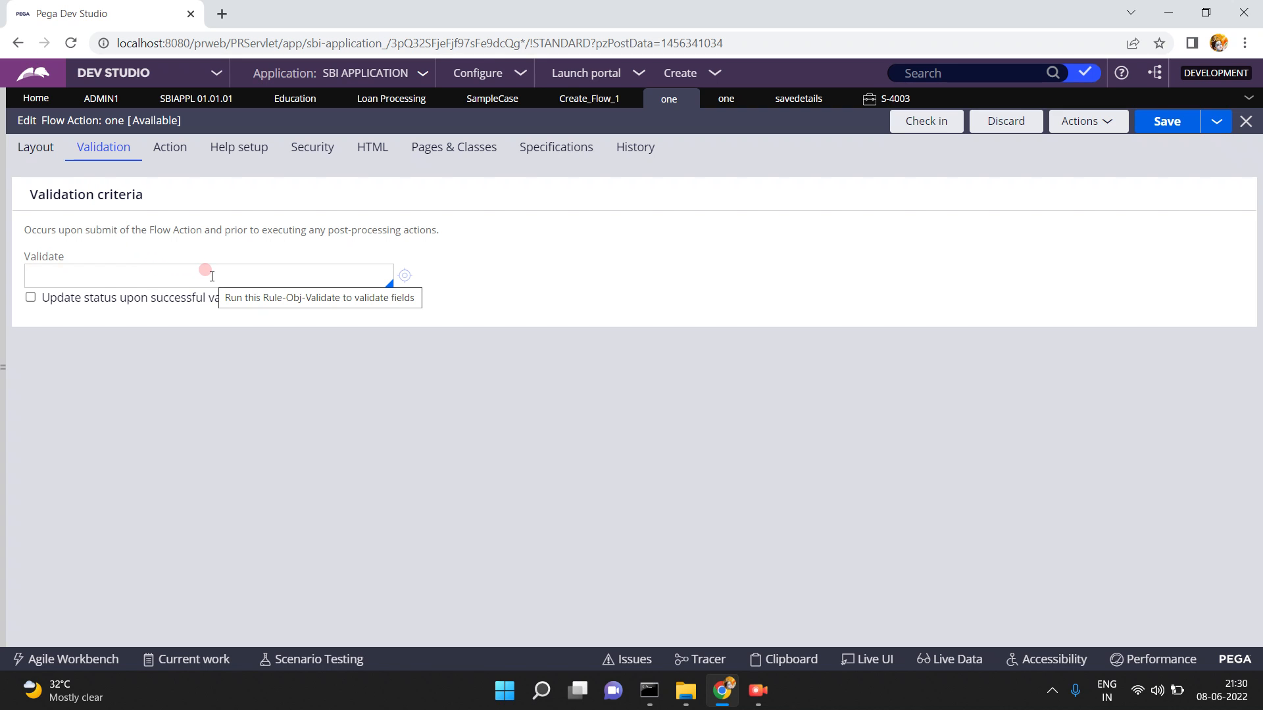
click(172, 155)
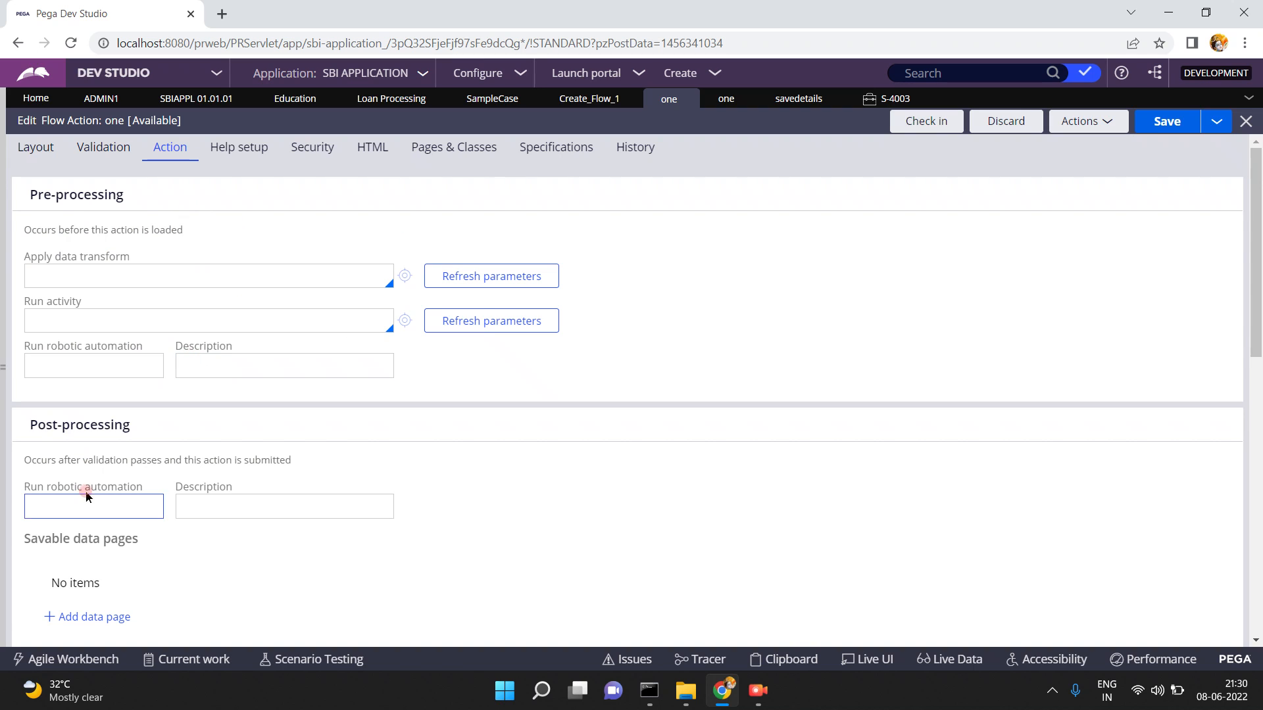
click(120, 492)
click(121, 493)
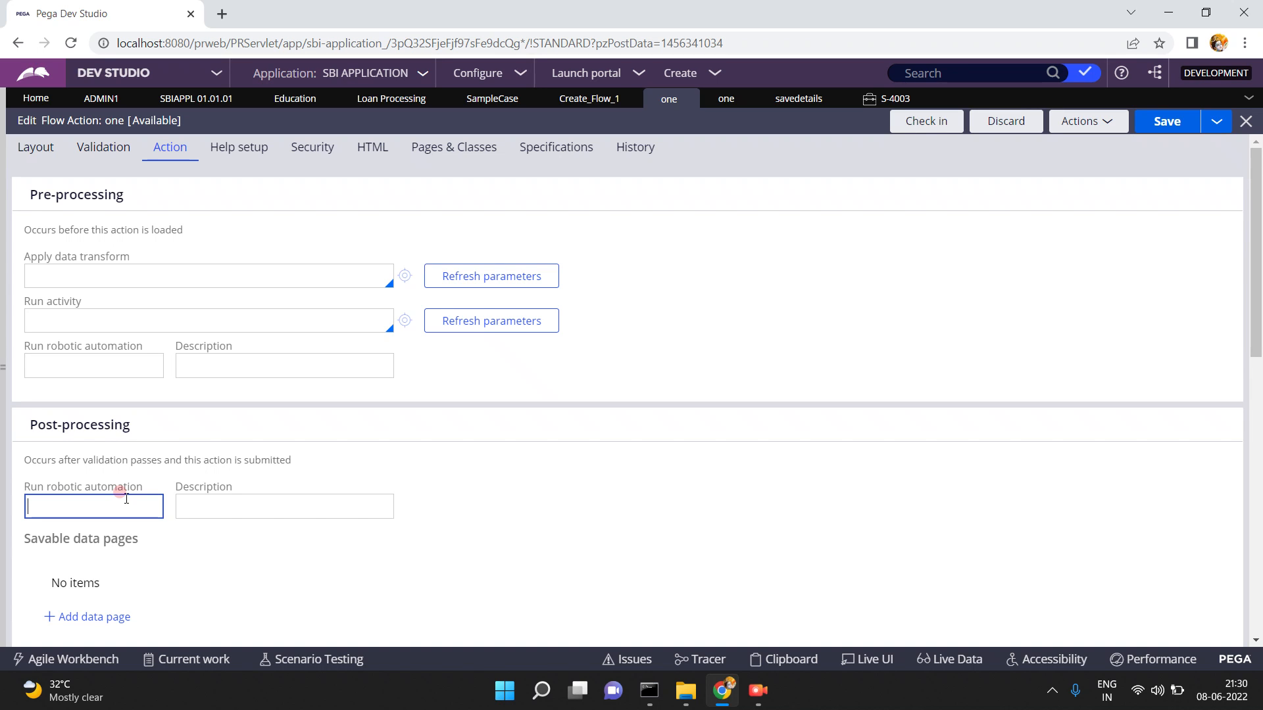
click(112, 153)
click(146, 264)
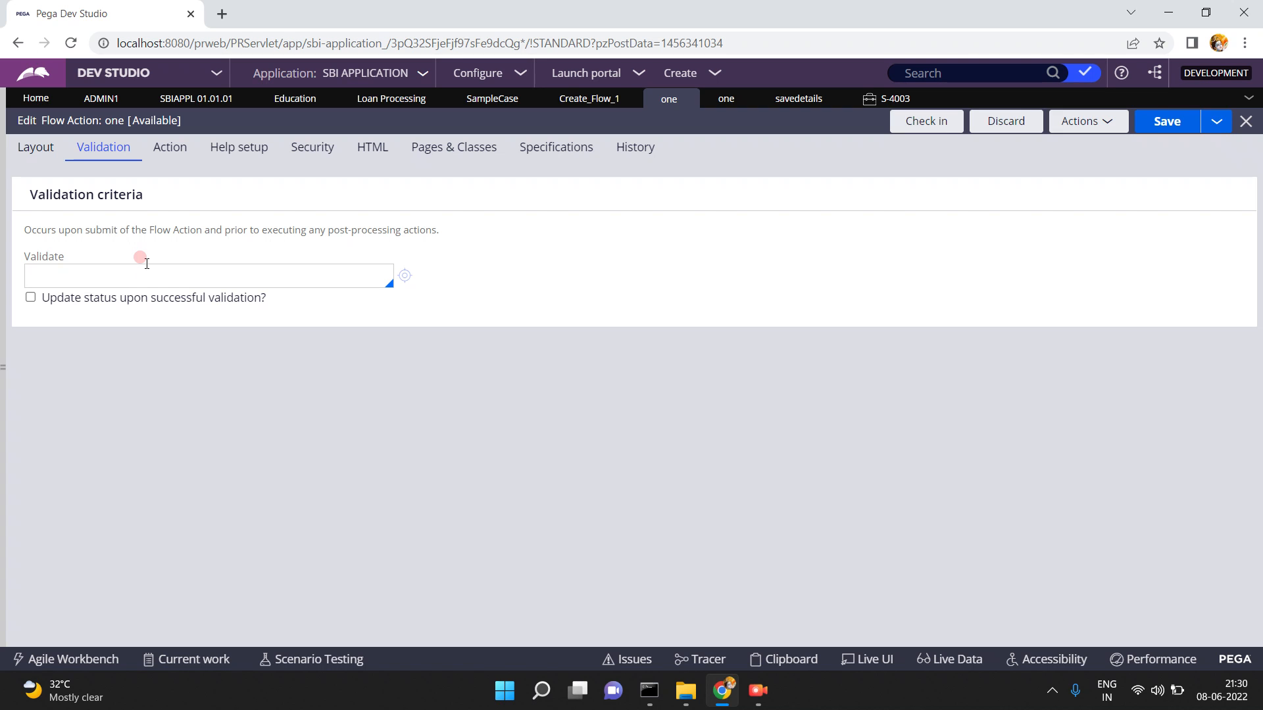
click(169, 148)
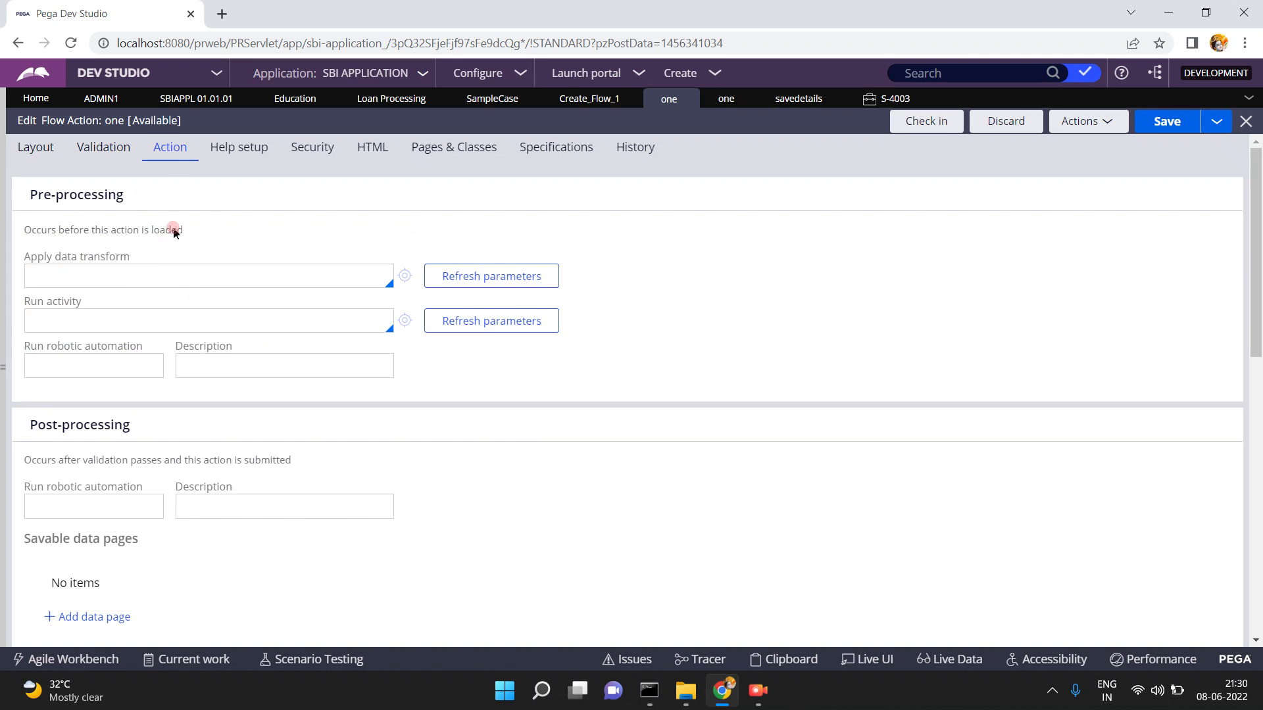
click(84, 507)
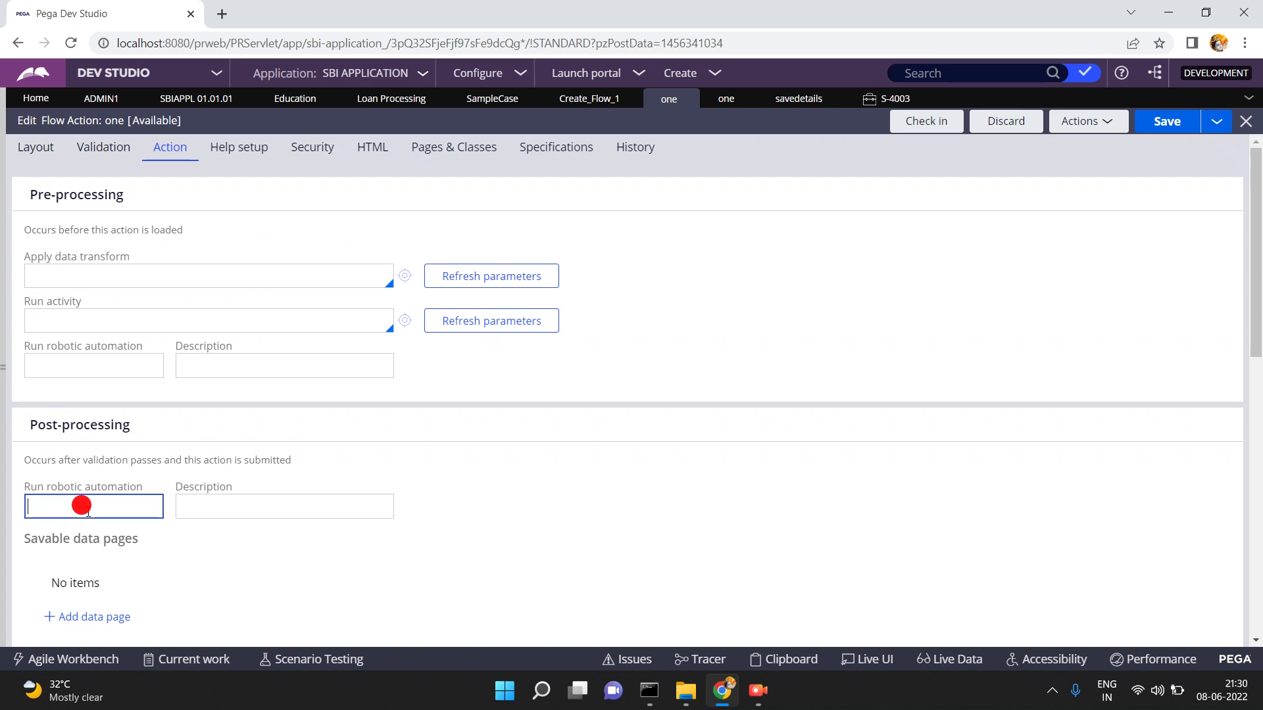
Set the post-processing Run activity of flow action one to validatedata
click(1252, 464)
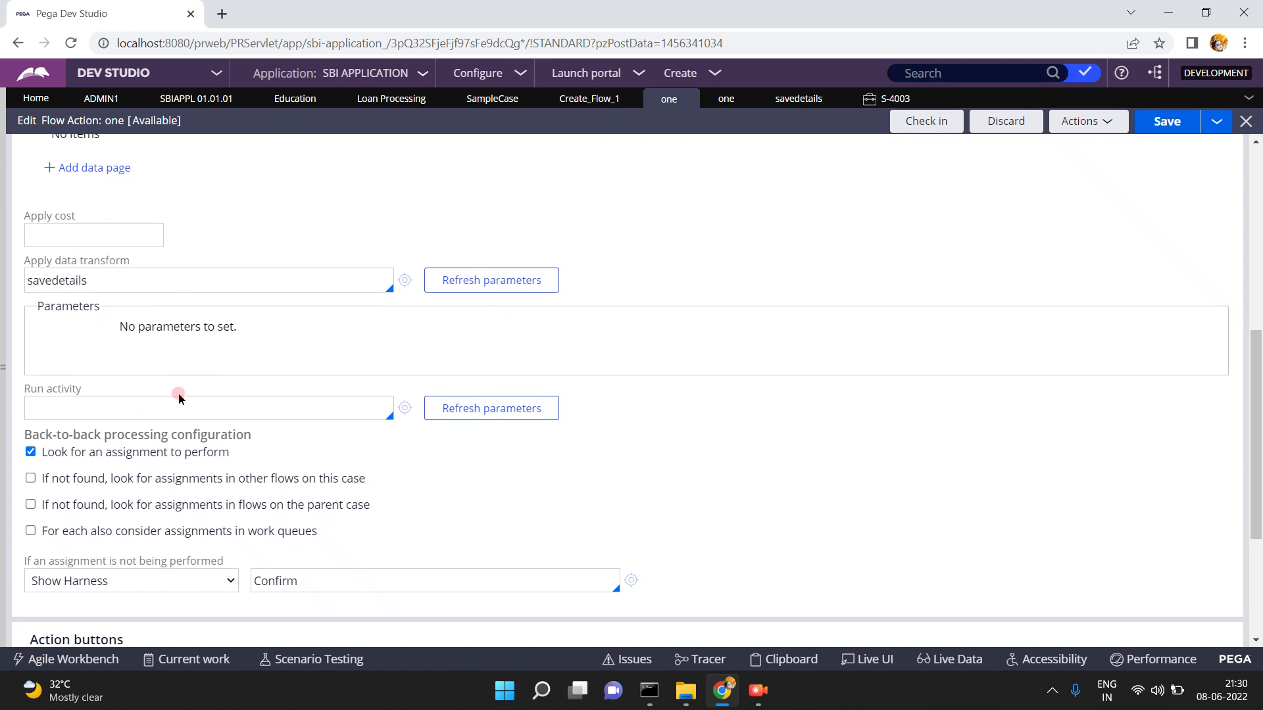
click(166, 409)
click(881, 105)
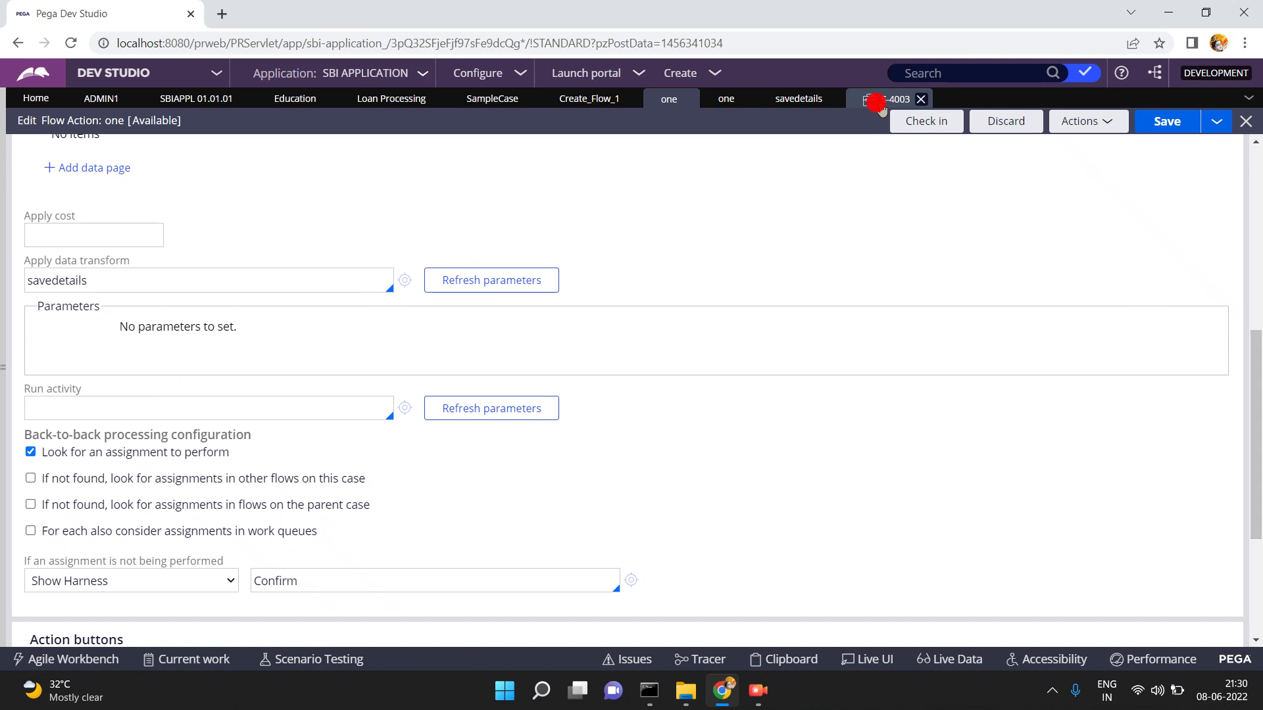
click(576, 238)
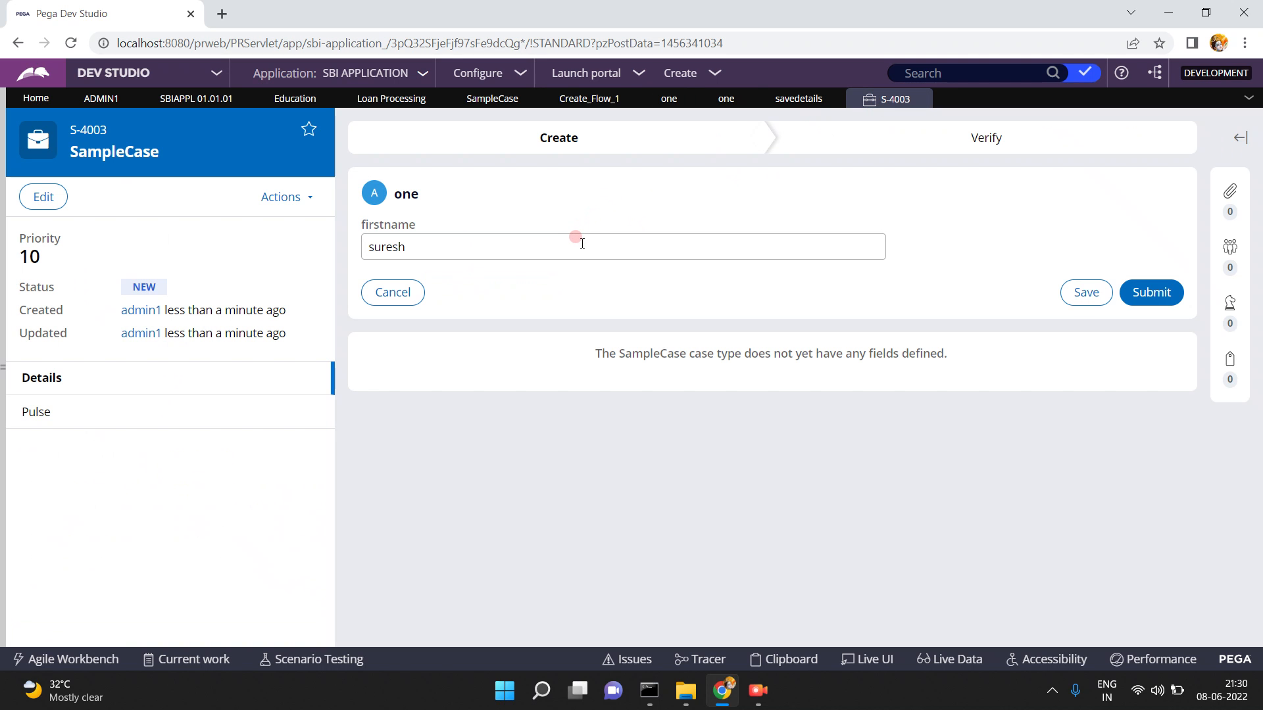
click(726, 99)
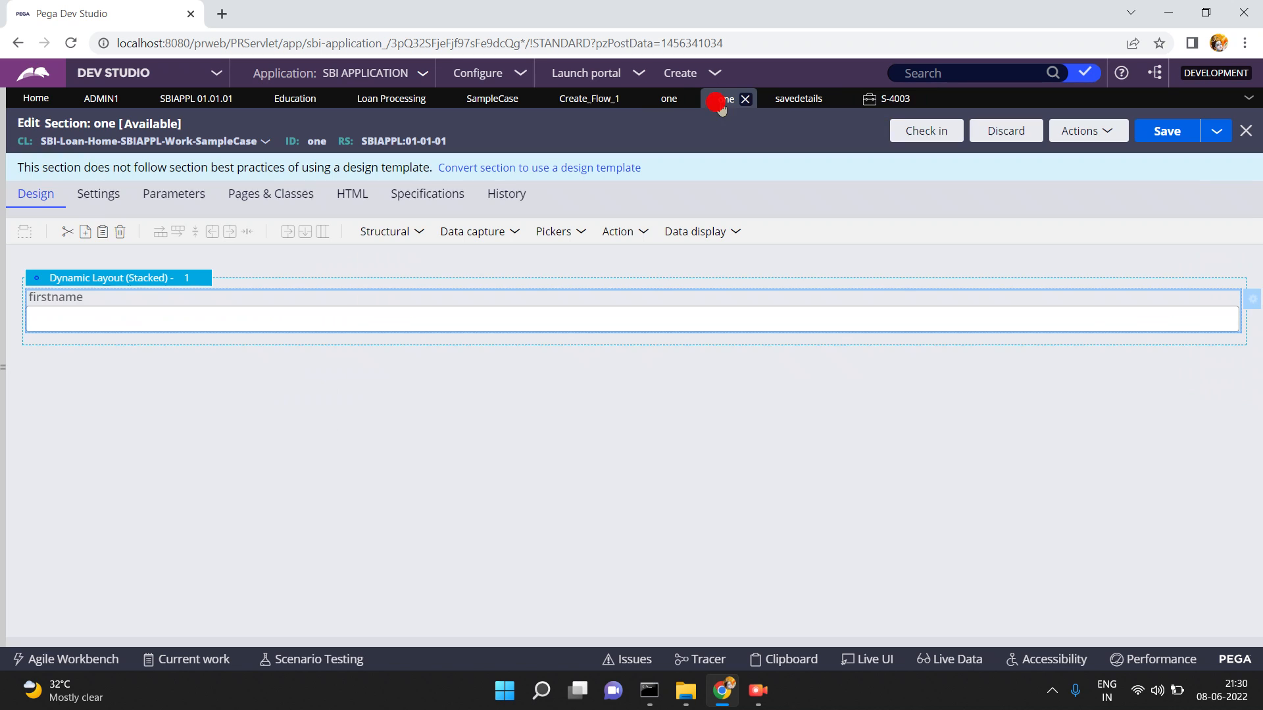
click(669, 100)
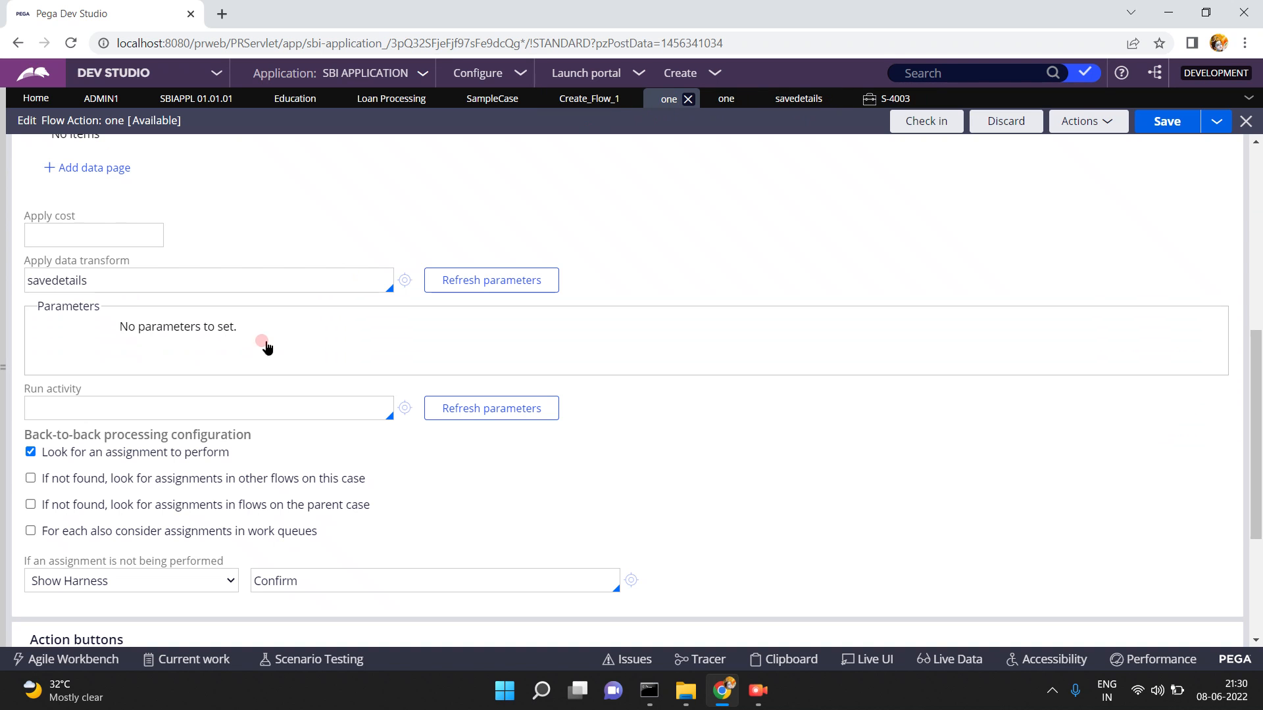
click(203, 403)
text(validatedata)
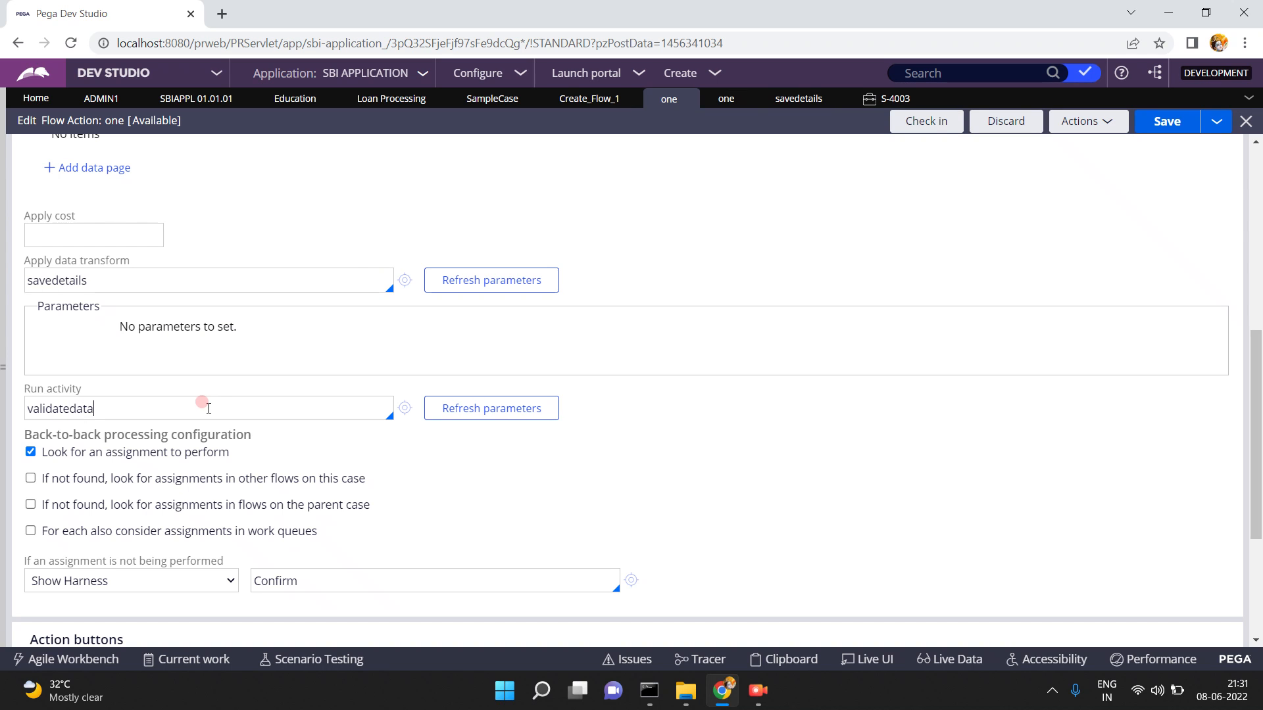
Create and open the validatedata activity in class SBI-Loan-Home-SBIAPPL-Work-SampleCase, ruleset SBIAPPL 01-01-01
click(399, 409)
click(405, 409)
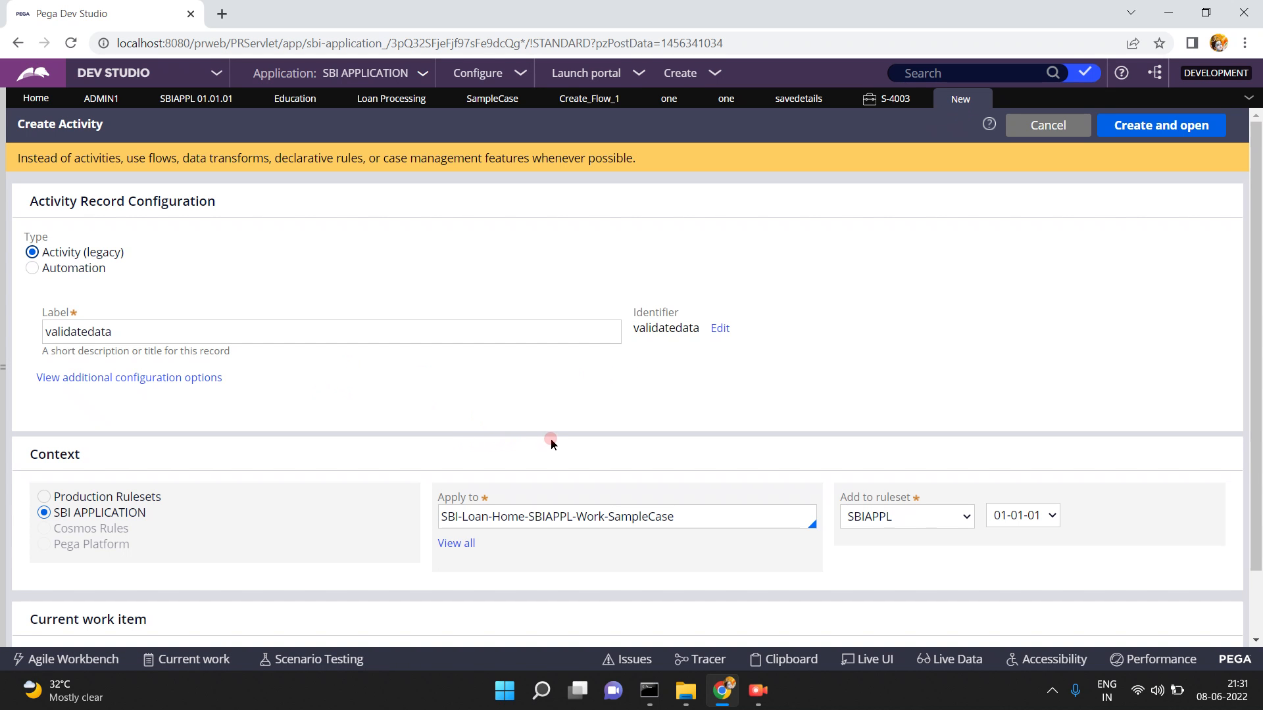
click(1128, 129)
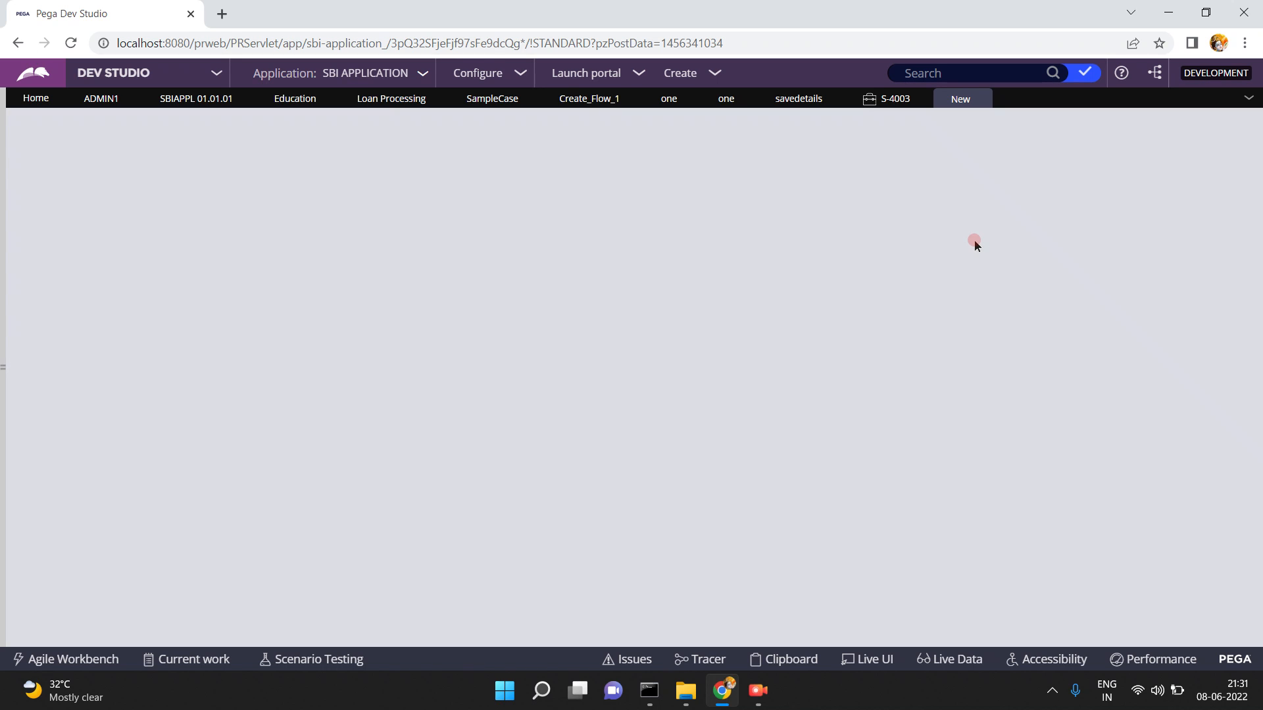
Add a when condition to step 1 comparing .firstname with the case's first name using ==, with Skip Step if false
click(189, 236)
click(182, 263)
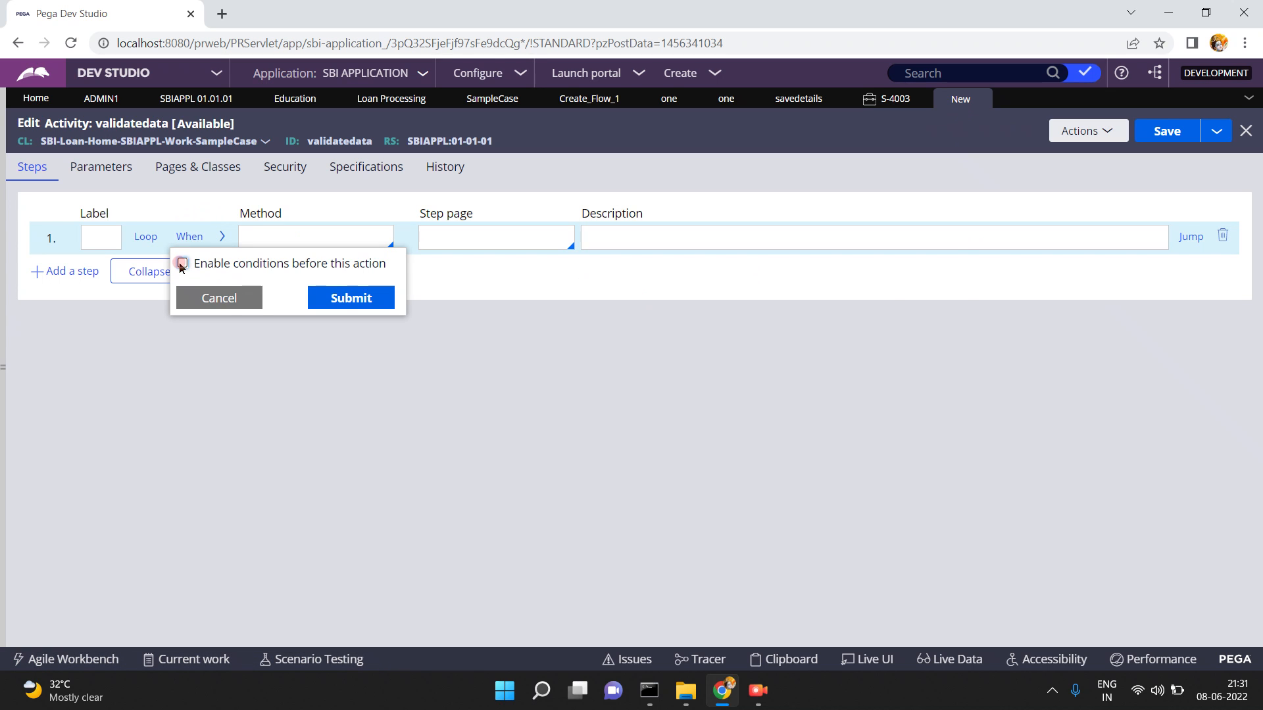
click(261, 320)
text(.firstname=="suresh)
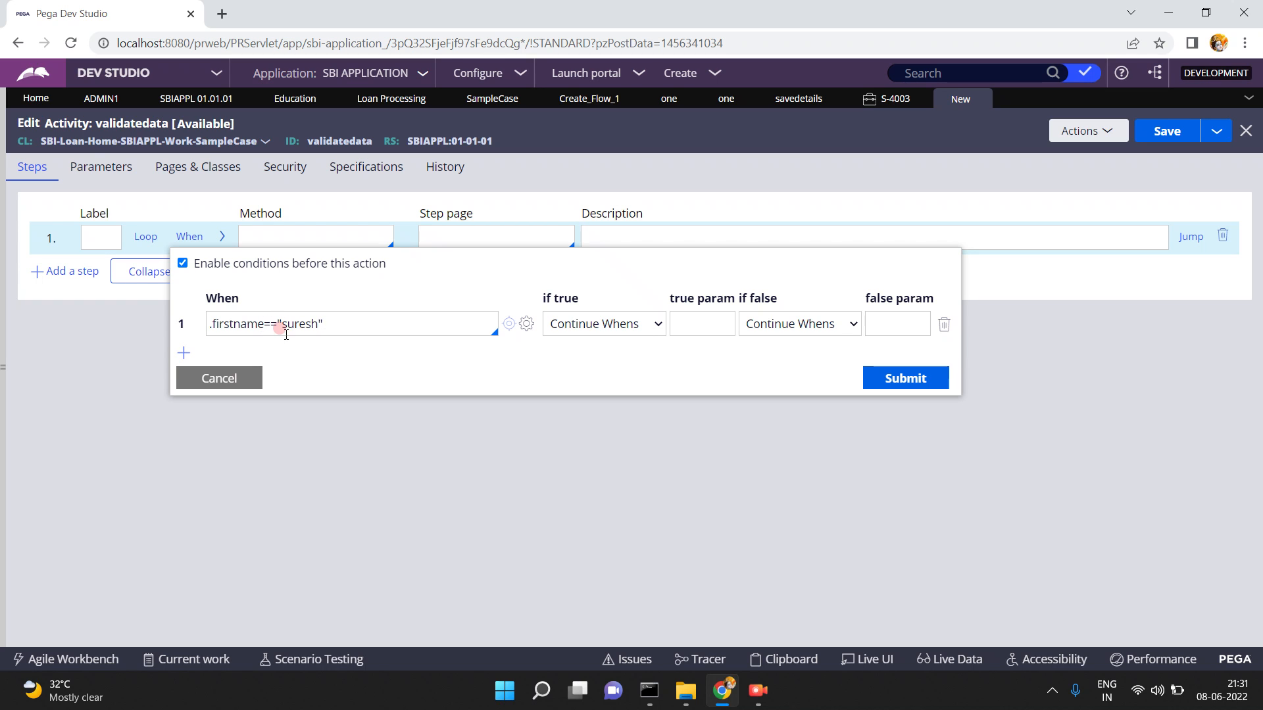
click(781, 324)
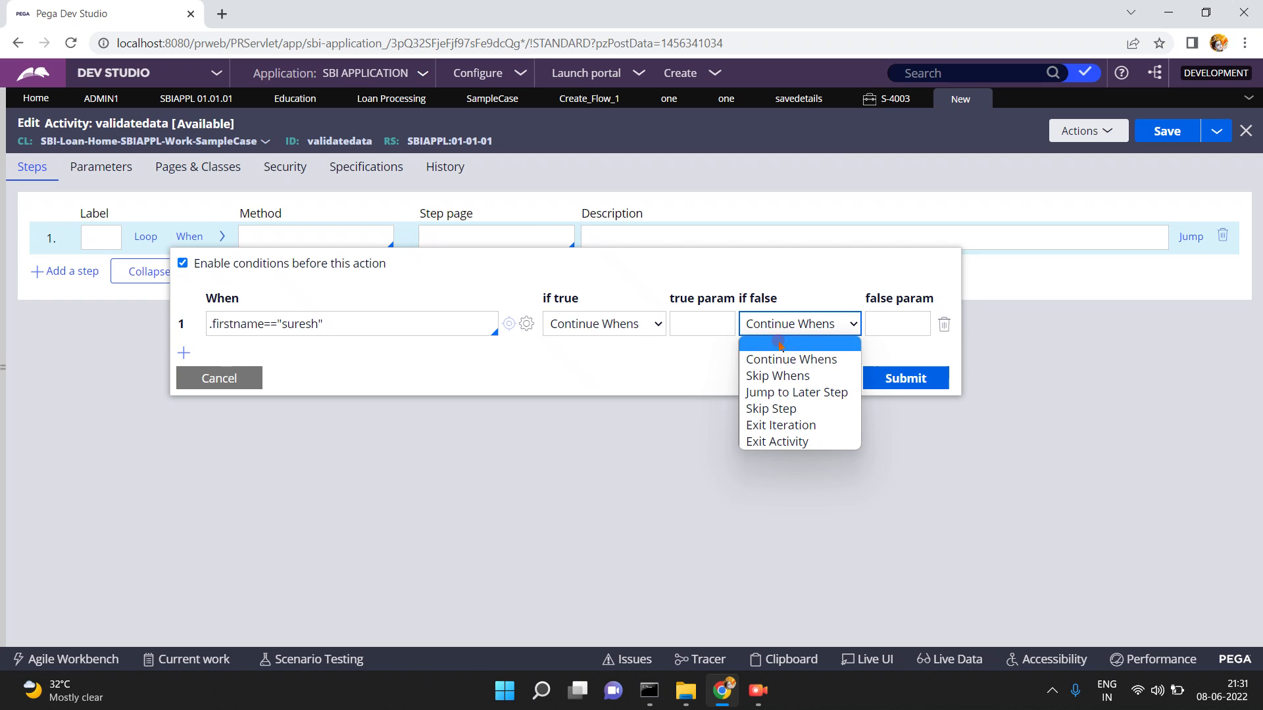
click(780, 408)
click(883, 380)
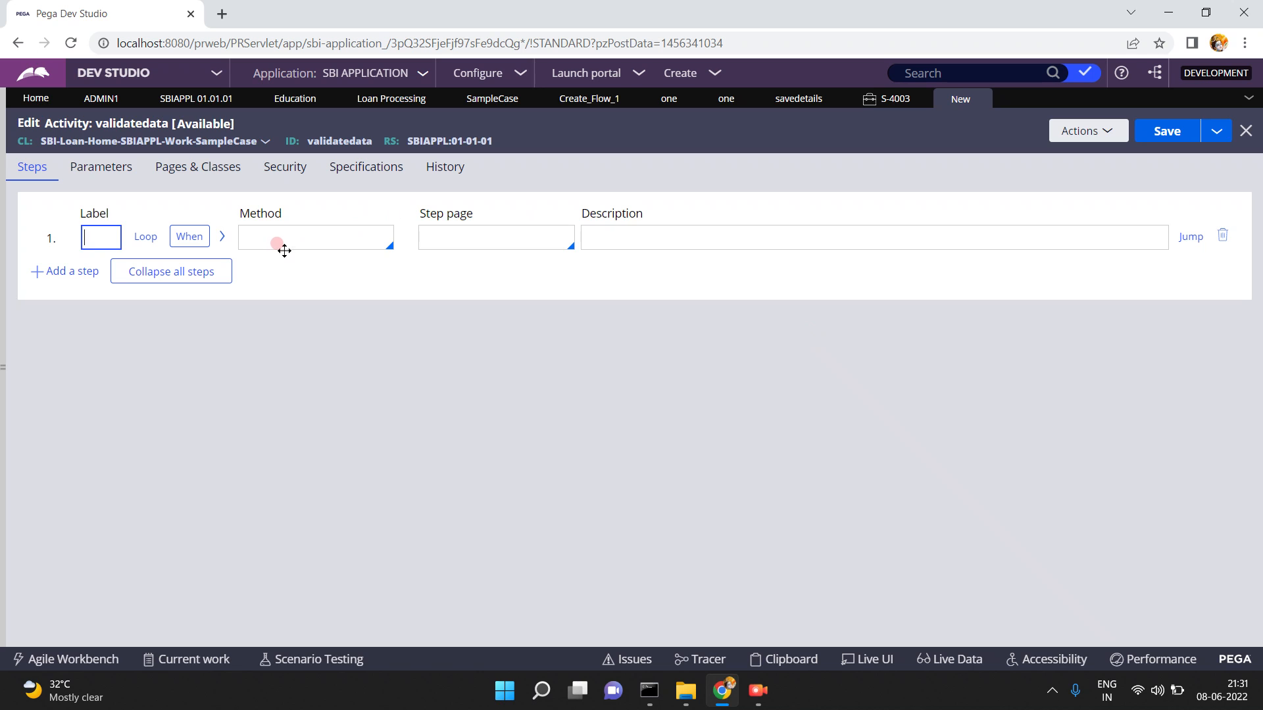
Set the method of step 1 in the validatedata activity to Page-Set-Messages
click(280, 241)
text(Page-Set-)
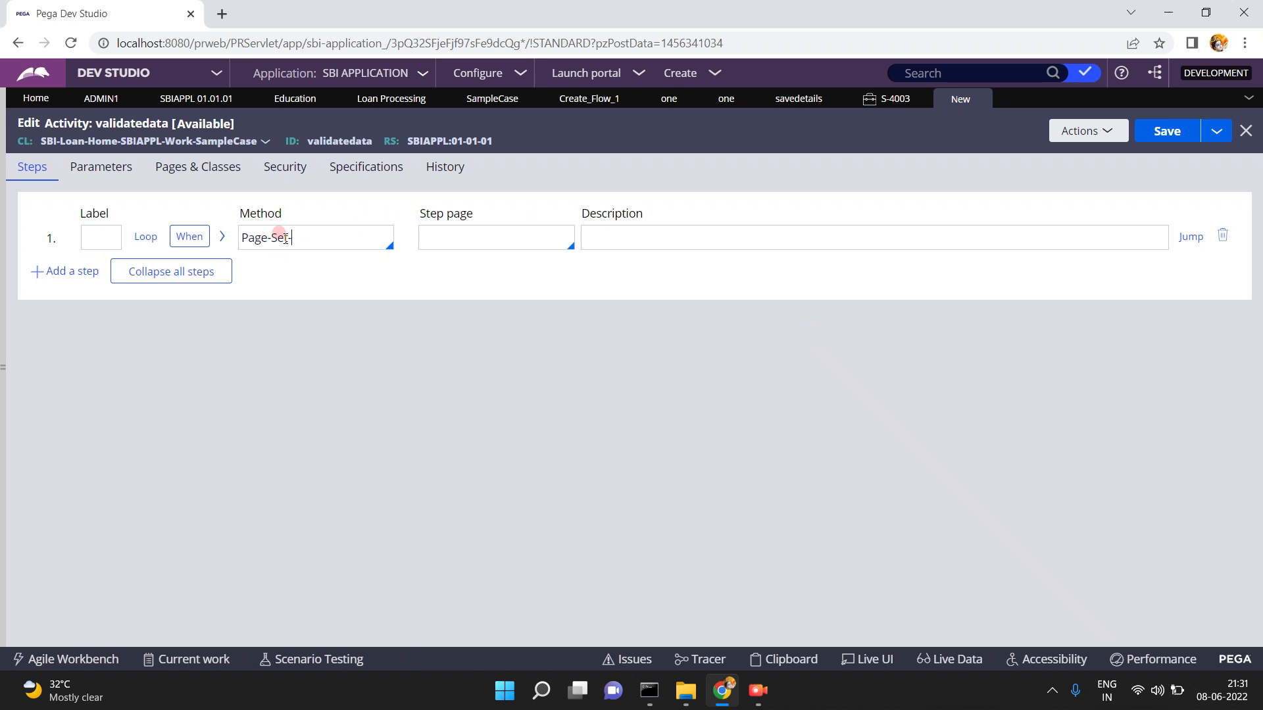
text(Messages)
click(282, 236)
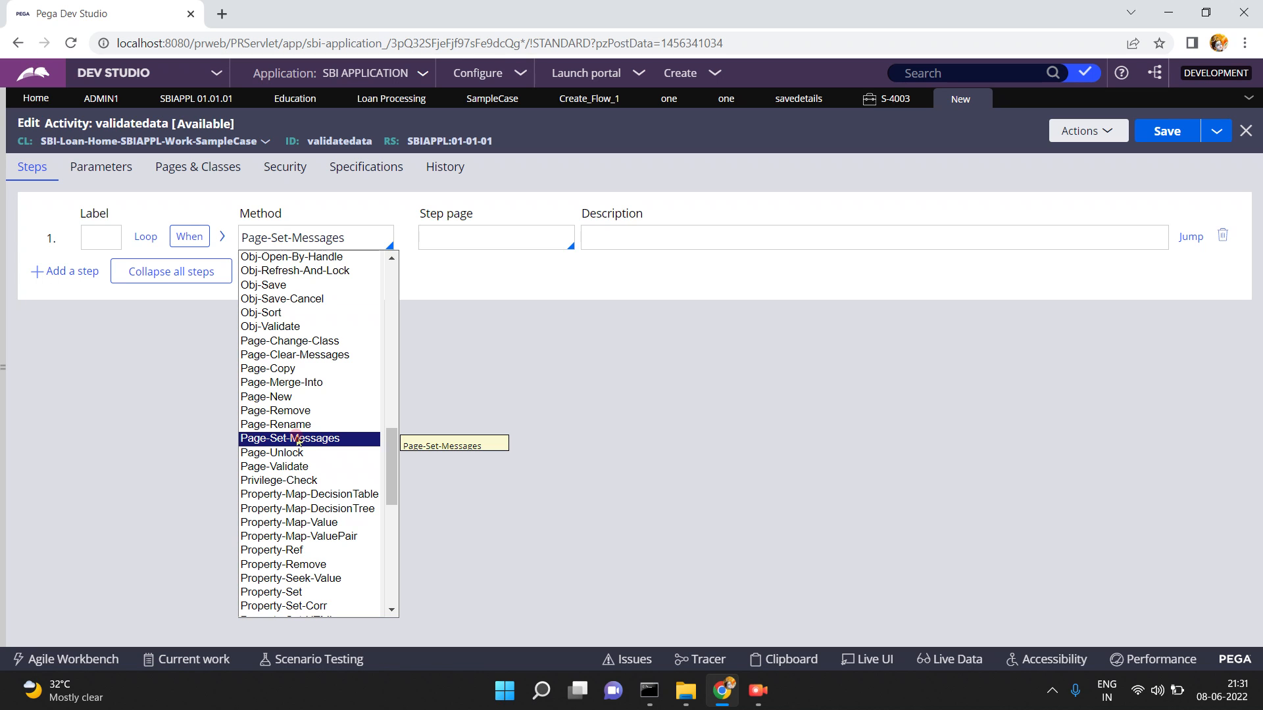
Set the Message parameter of the Page-Set-Messages step to invalidnamevalue
click(297, 439)
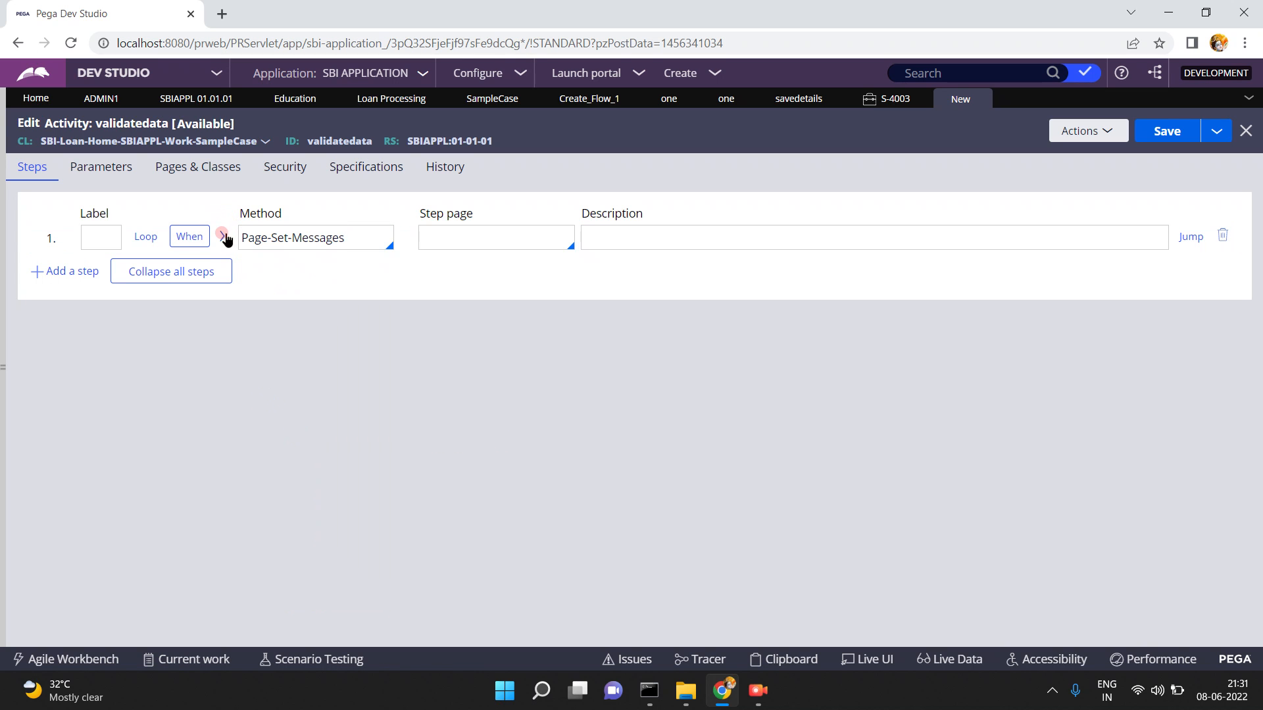
click(223, 238)
click(187, 397)
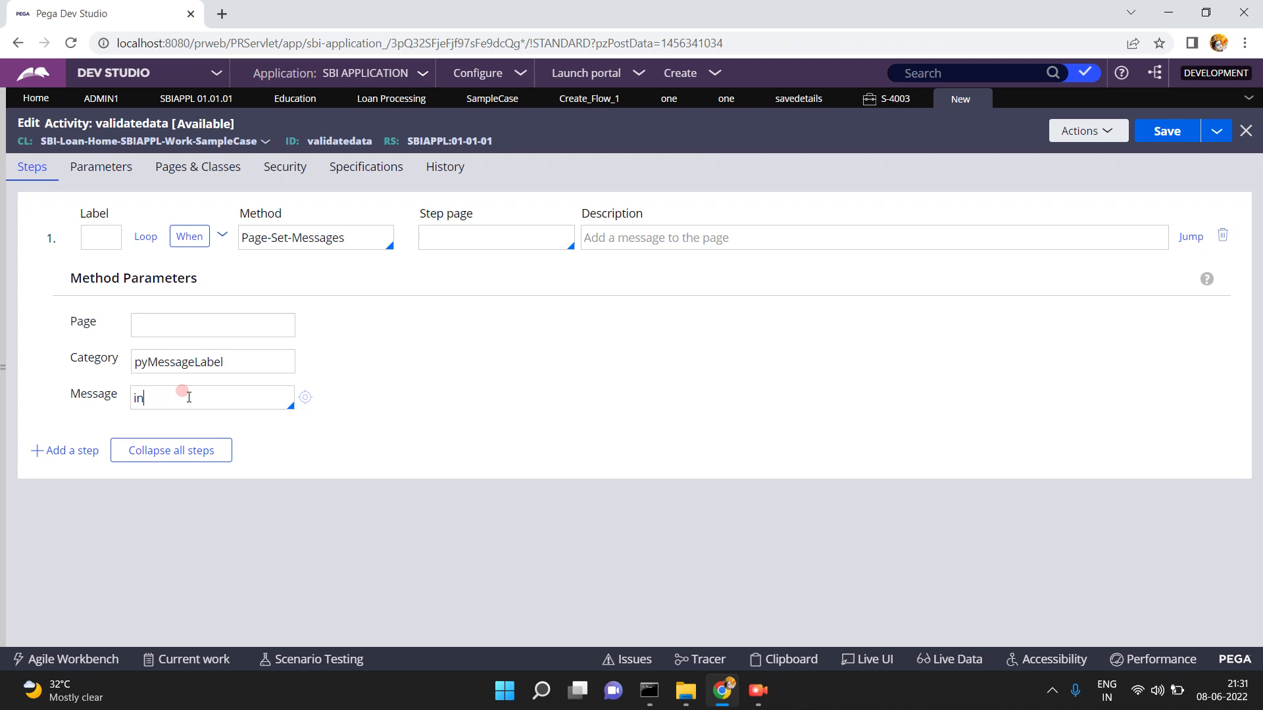
text(amevalue)
Create and open the field value invalidnamevalue with field name pyMessageLabel, copied from the step's message category, in ruleset SBIAPPL 01-01-01
click(304, 397)
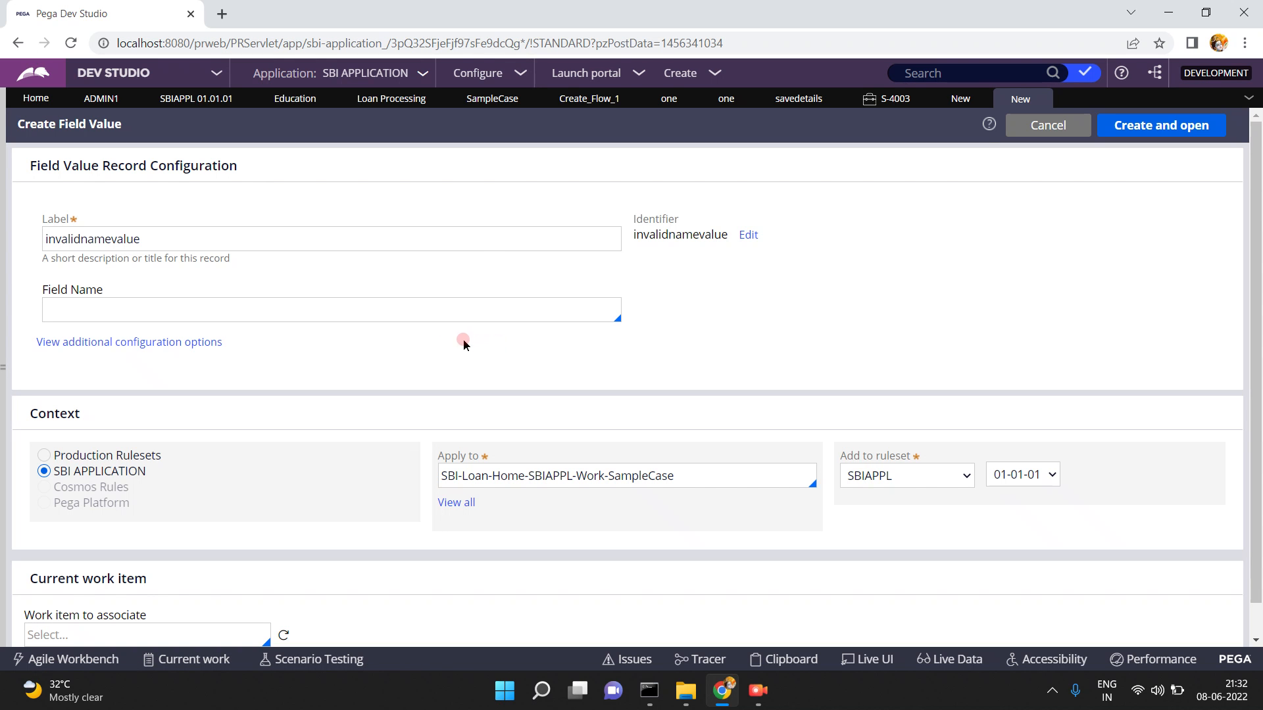
click(395, 309)
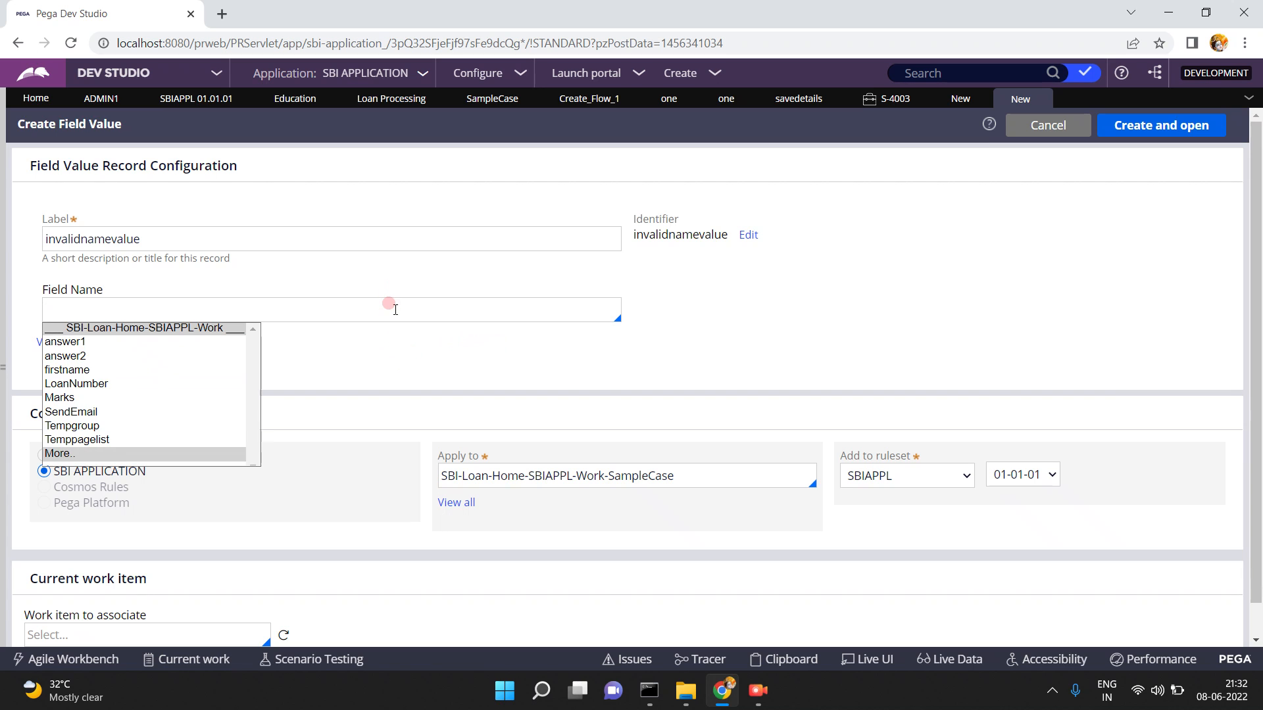
click(958, 94)
click(957, 103)
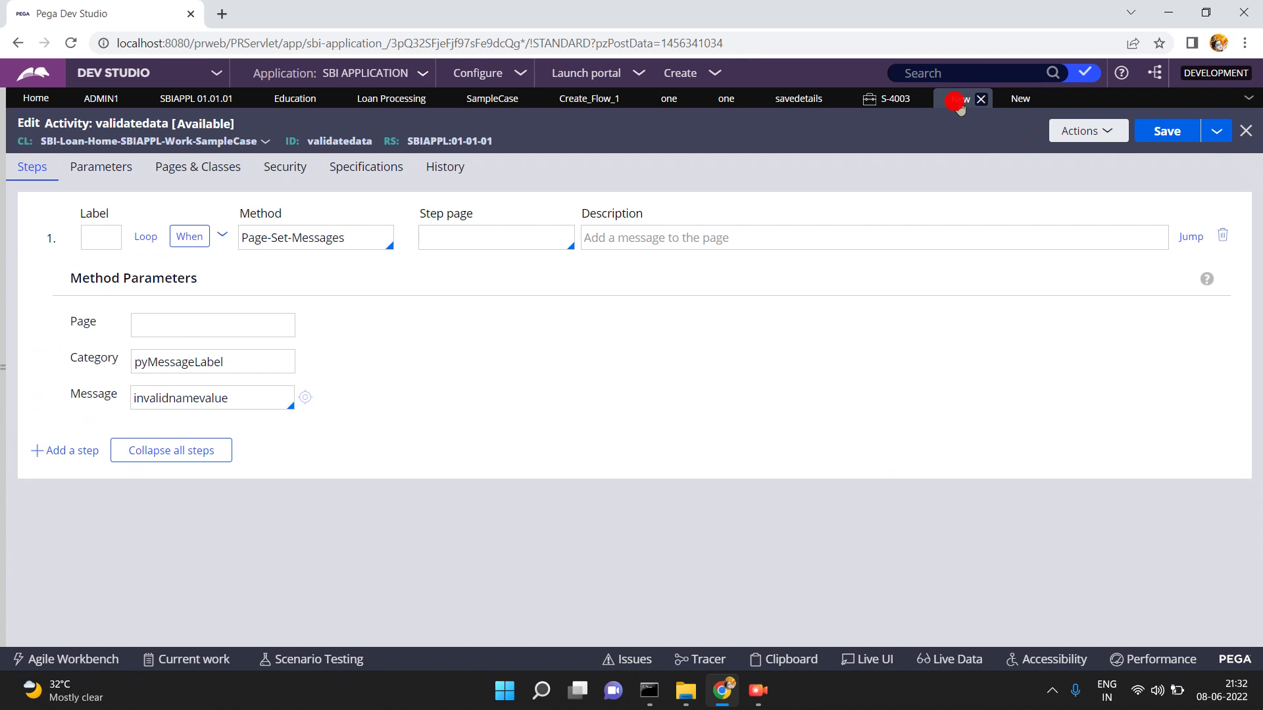
click(235, 363)
double_click(234, 363)
key(ctrl+c)
click(1020, 99)
click(344, 305)
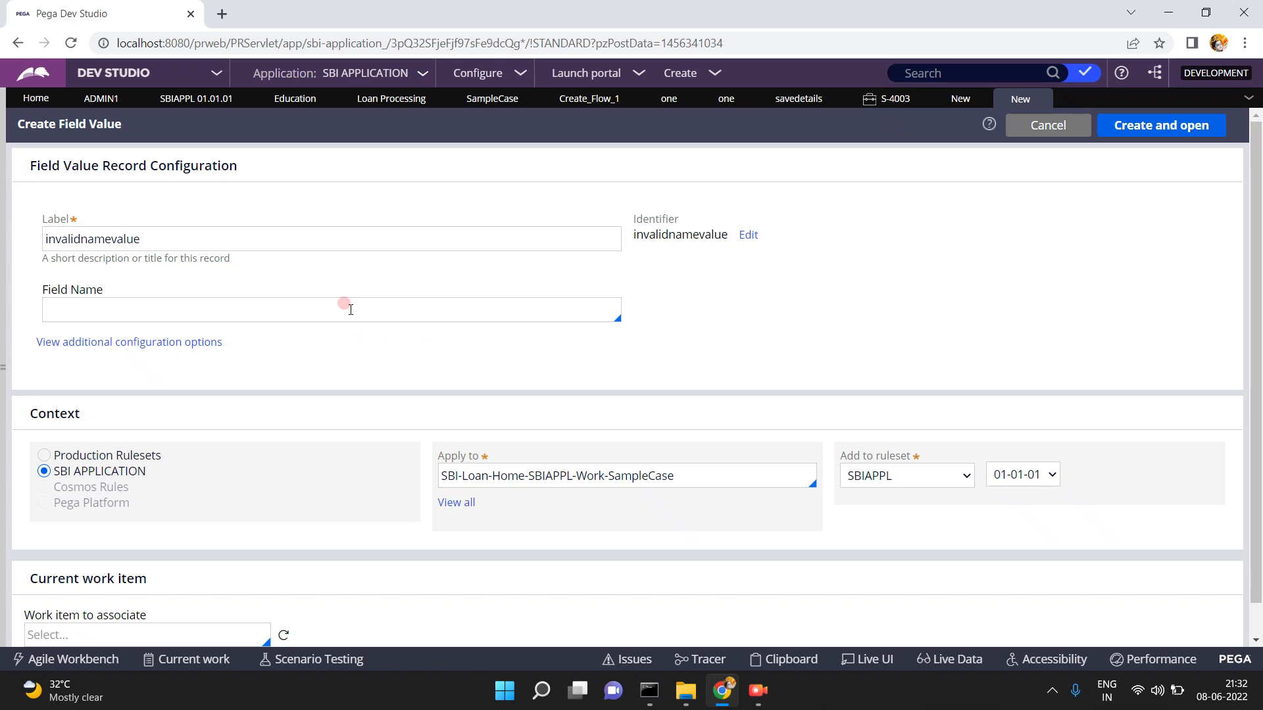
key(ctrl+v)
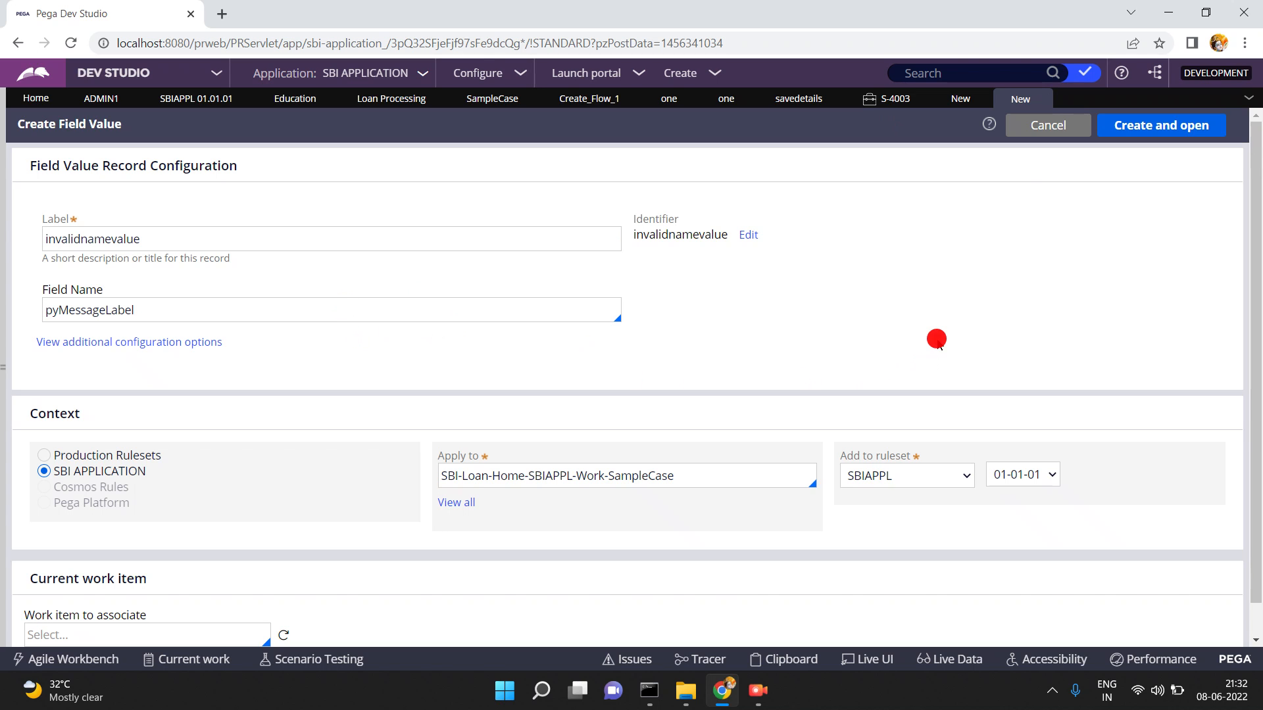
click(1150, 128)
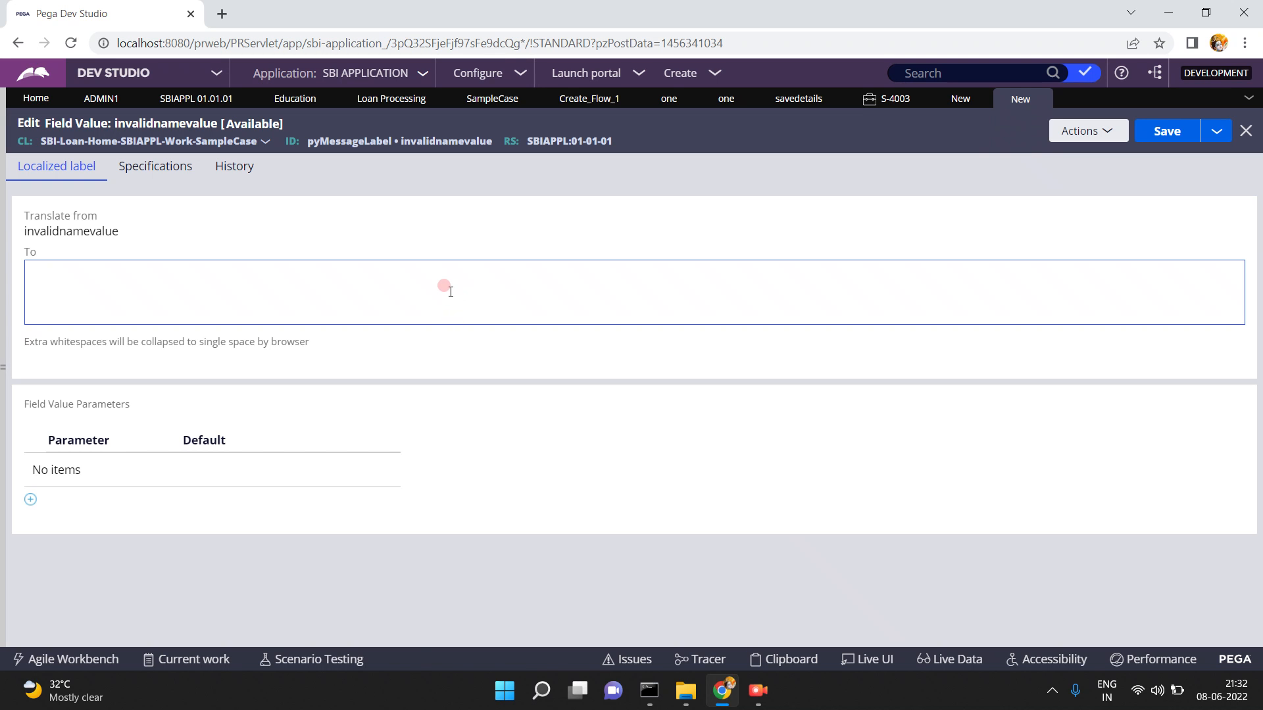
Set the field value's translated text to "invalid value given", and save both the field value and the validatedata activity
click(444, 287)
text(i va)
text(valid )
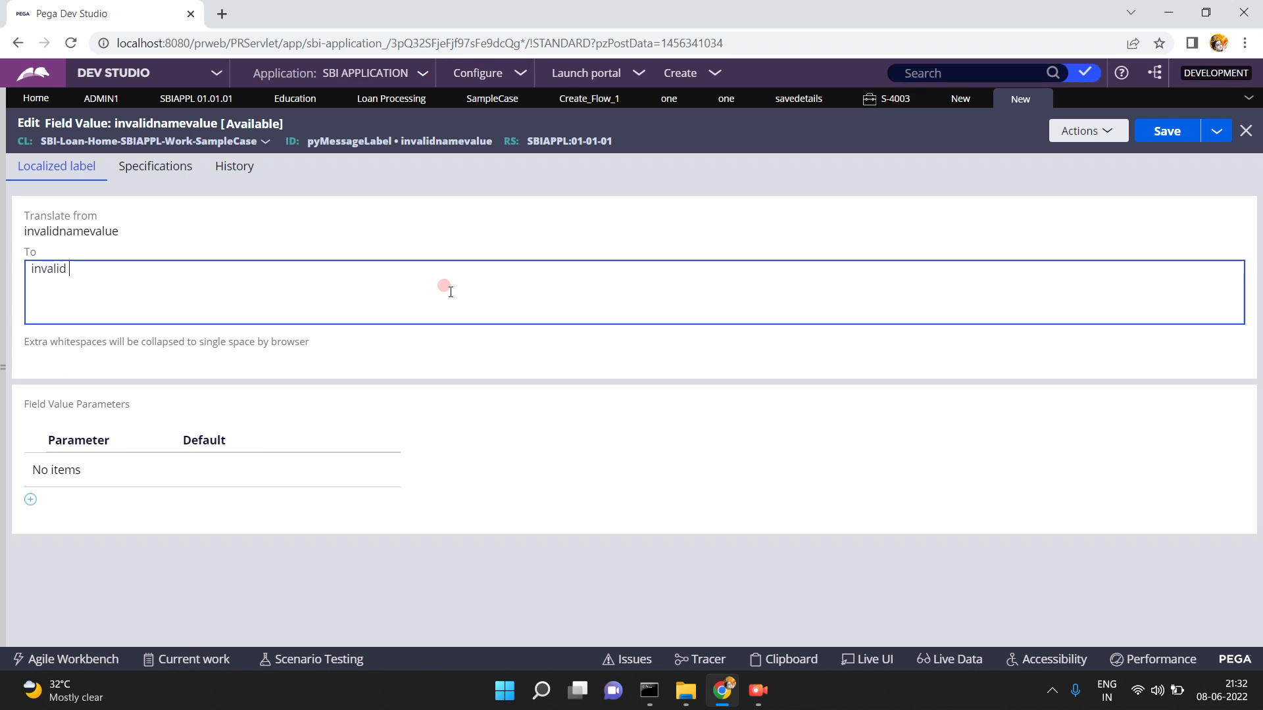
text(value given)
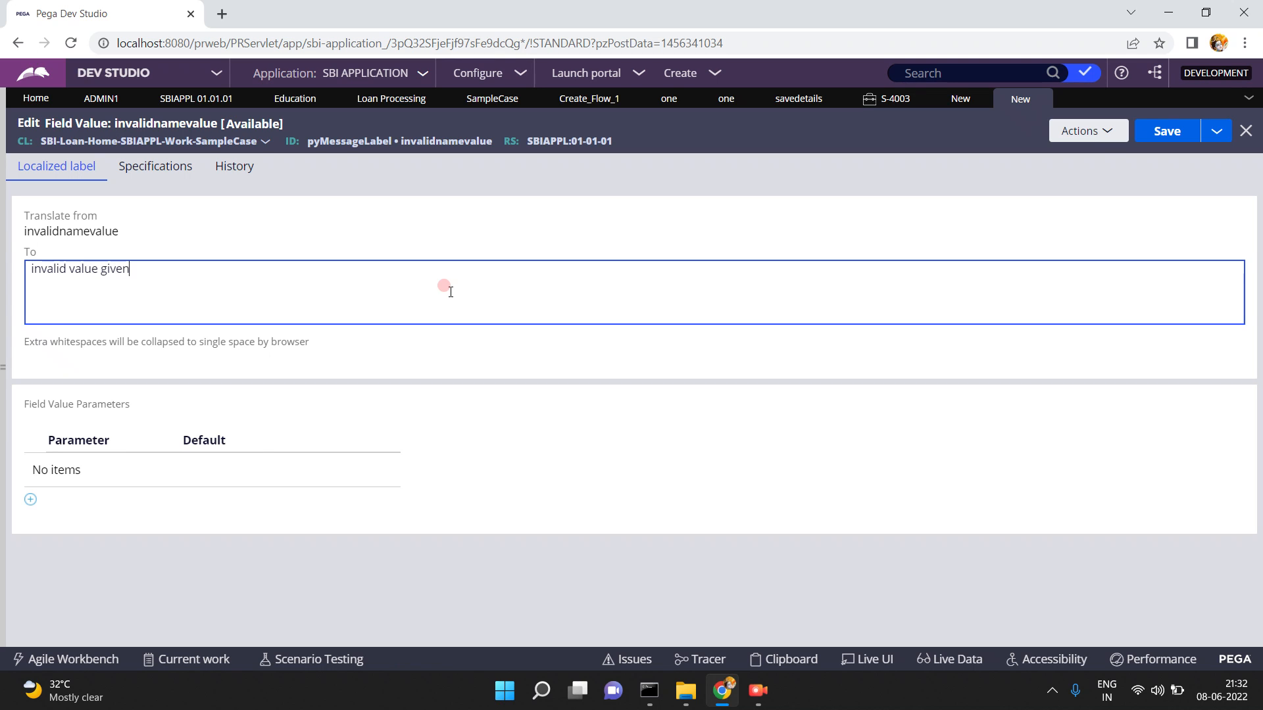
click(1174, 137)
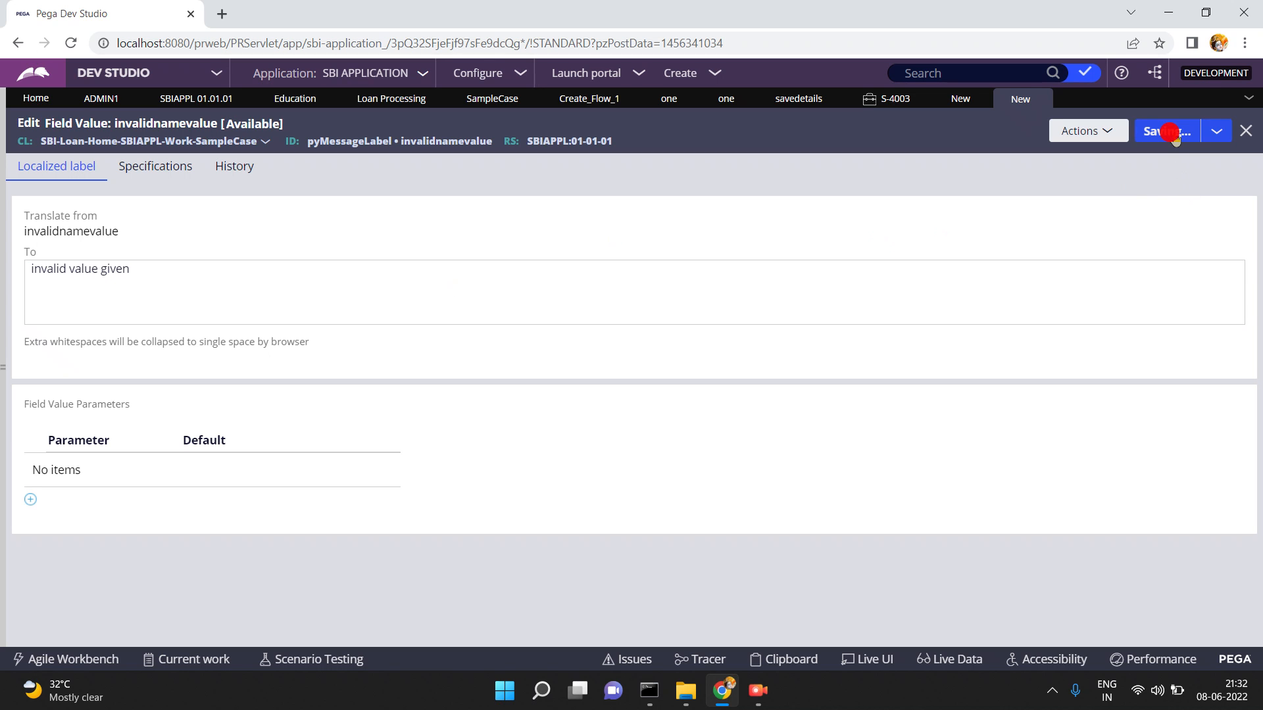
click(957, 100)
click(1152, 131)
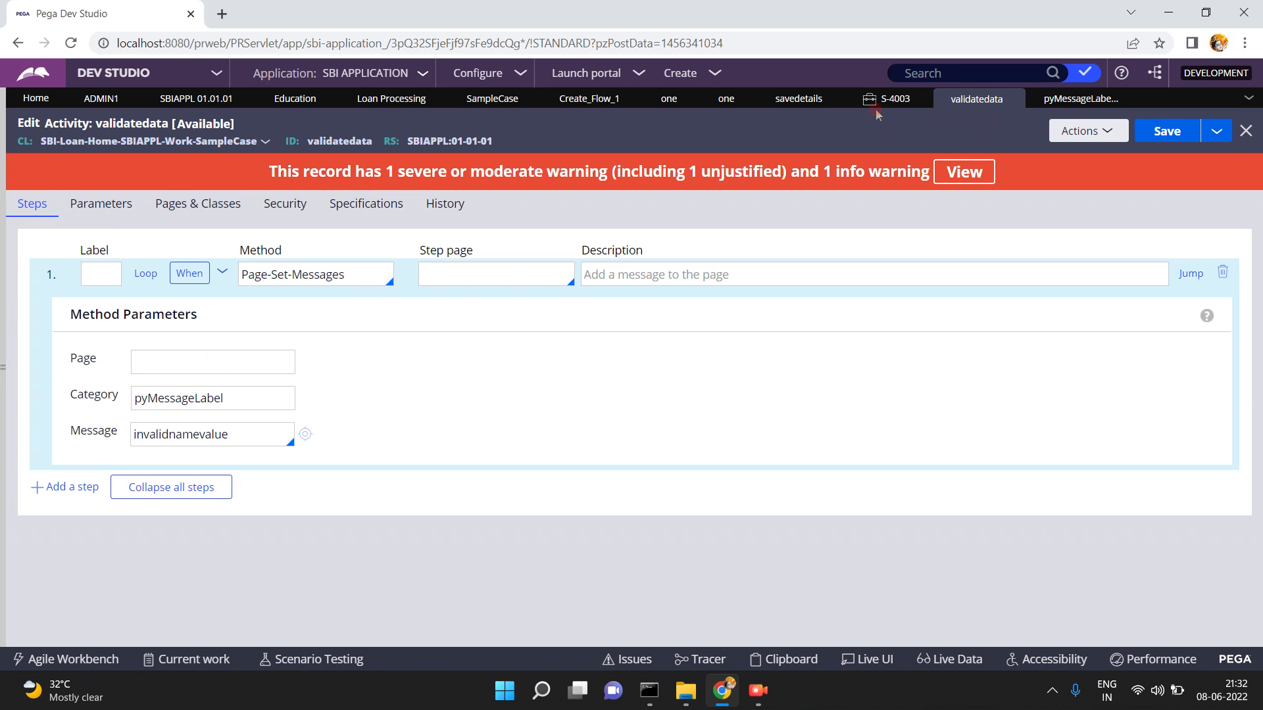
Clear the post-processing data transform of flow action one and save the flow action
click(669, 98)
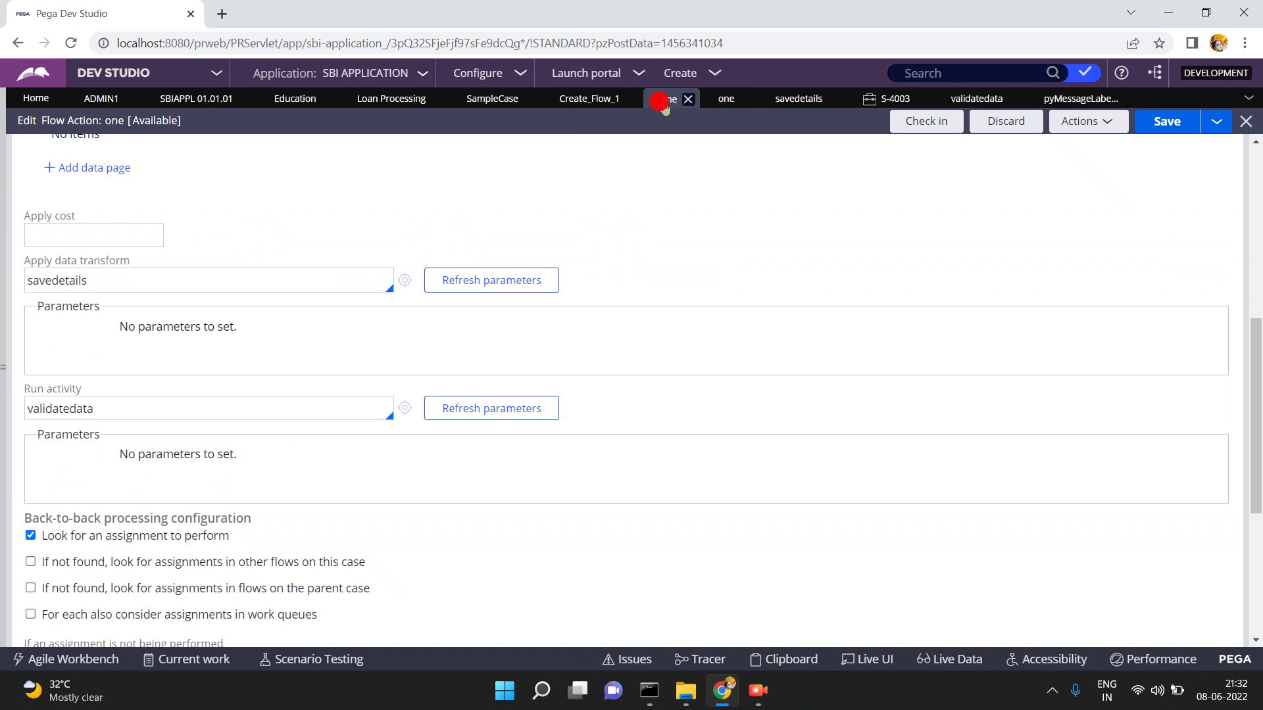
double_click(108, 279)
key(BackSpace)
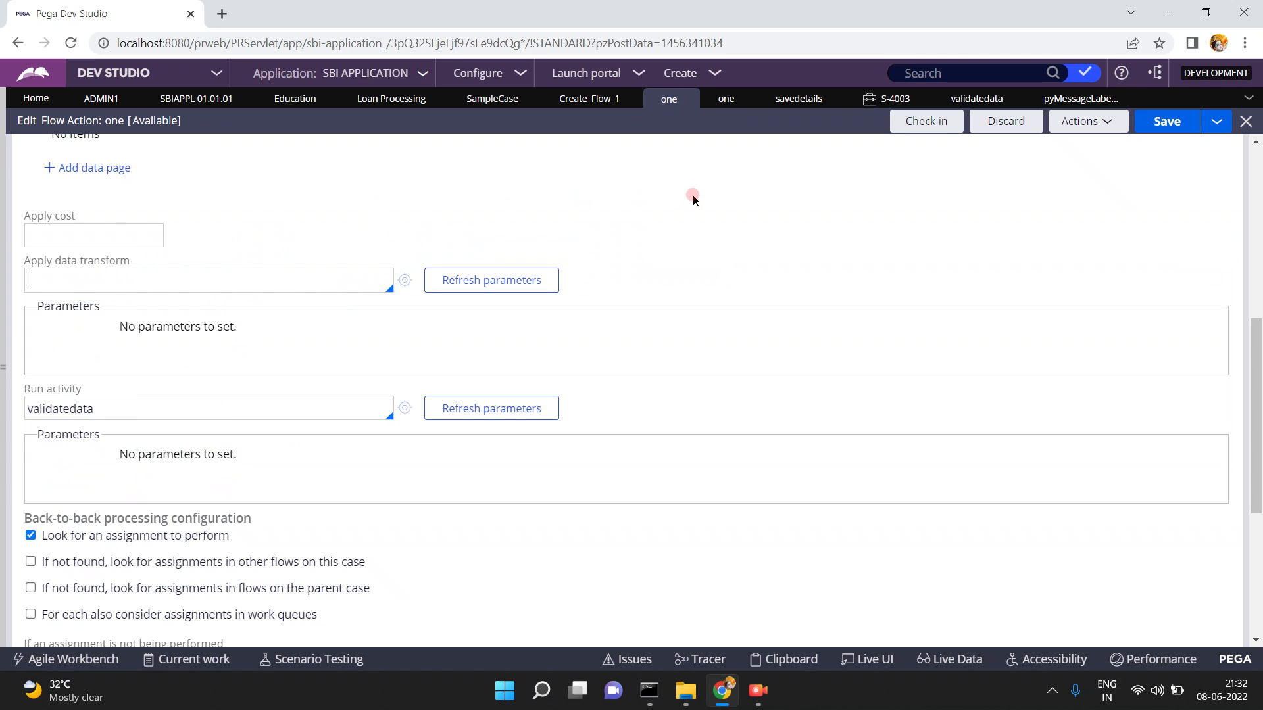
click(1166, 124)
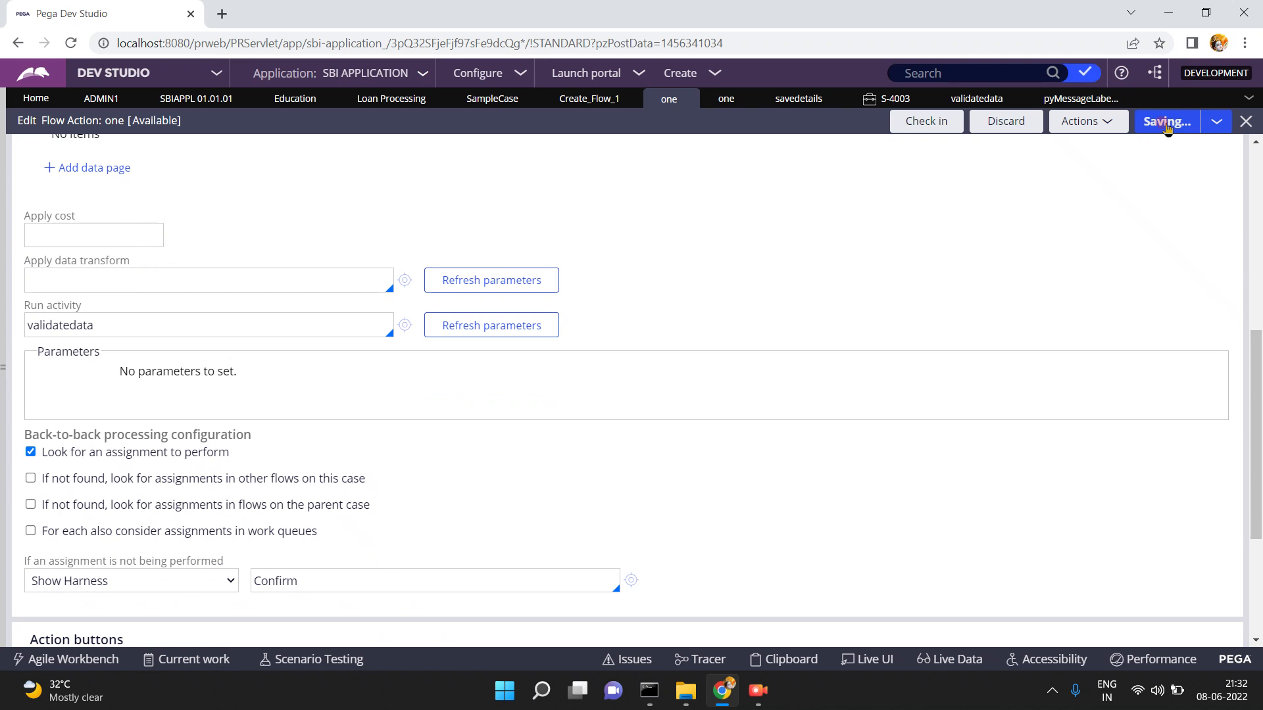
Close the old test case, save the SampleCase case type and start a new case from it
click(891, 100)
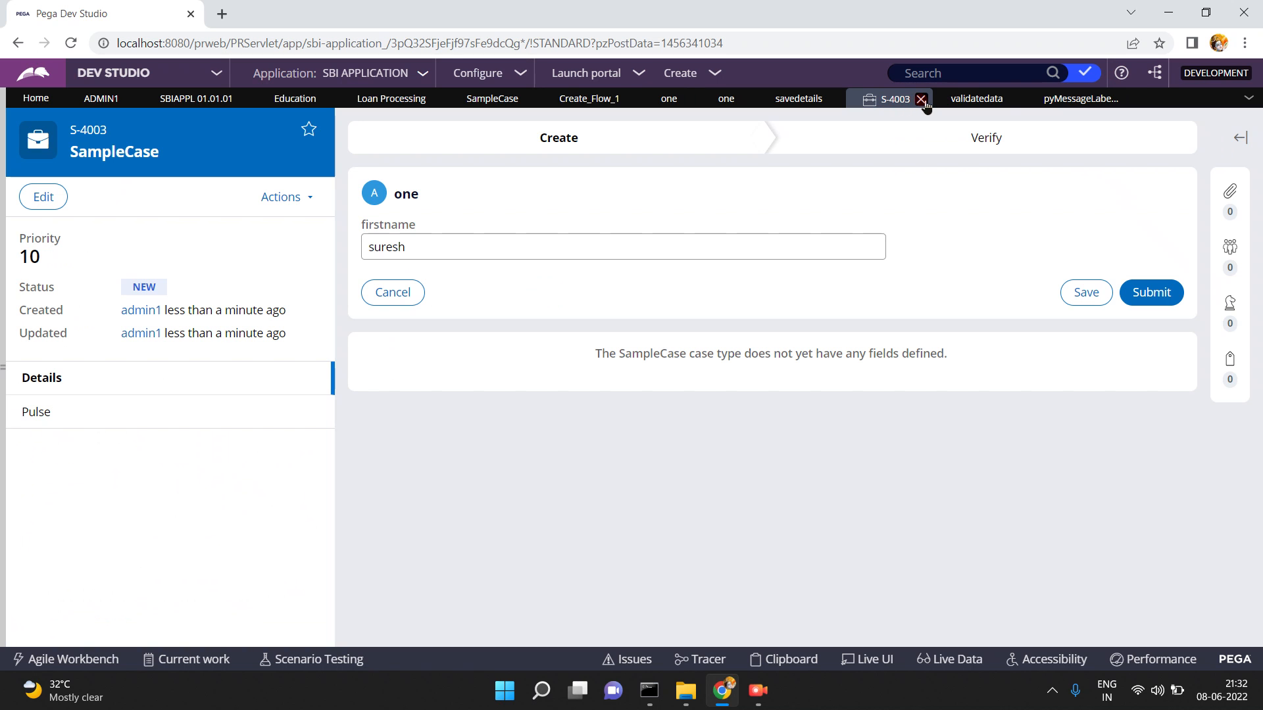
click(921, 99)
click(768, 417)
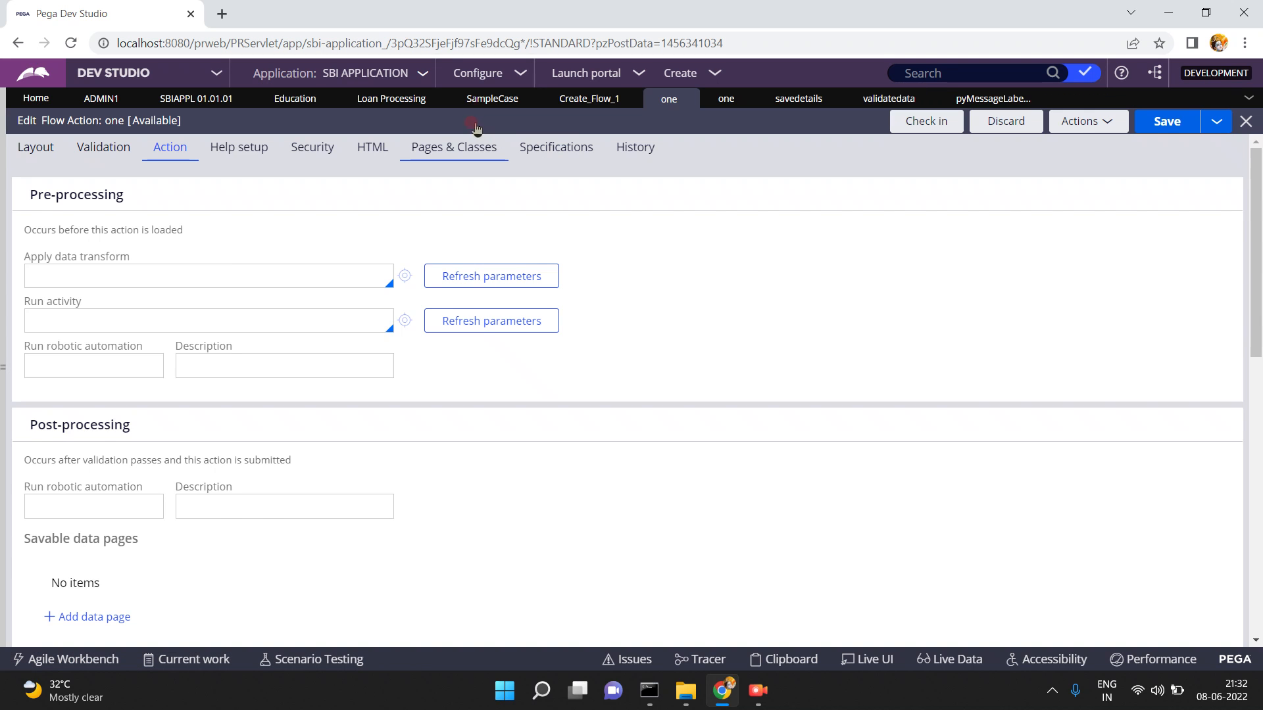
click(473, 109)
click(1103, 126)
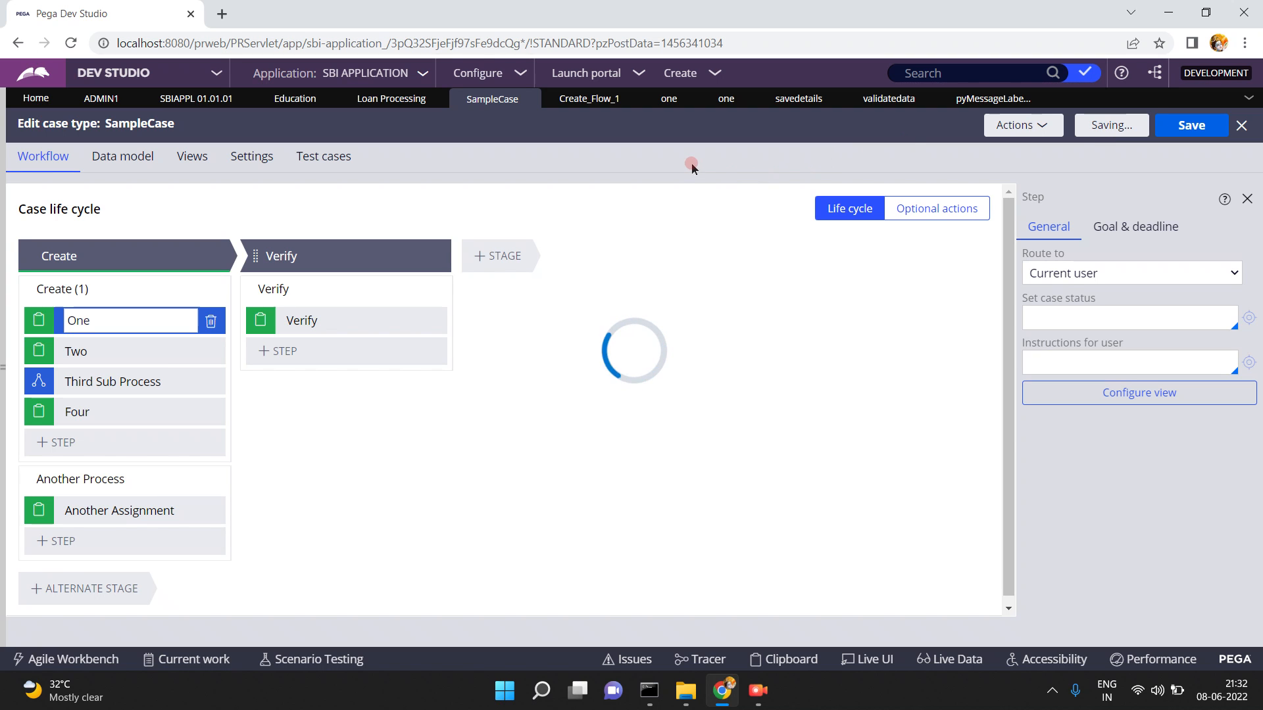
click(661, 102)
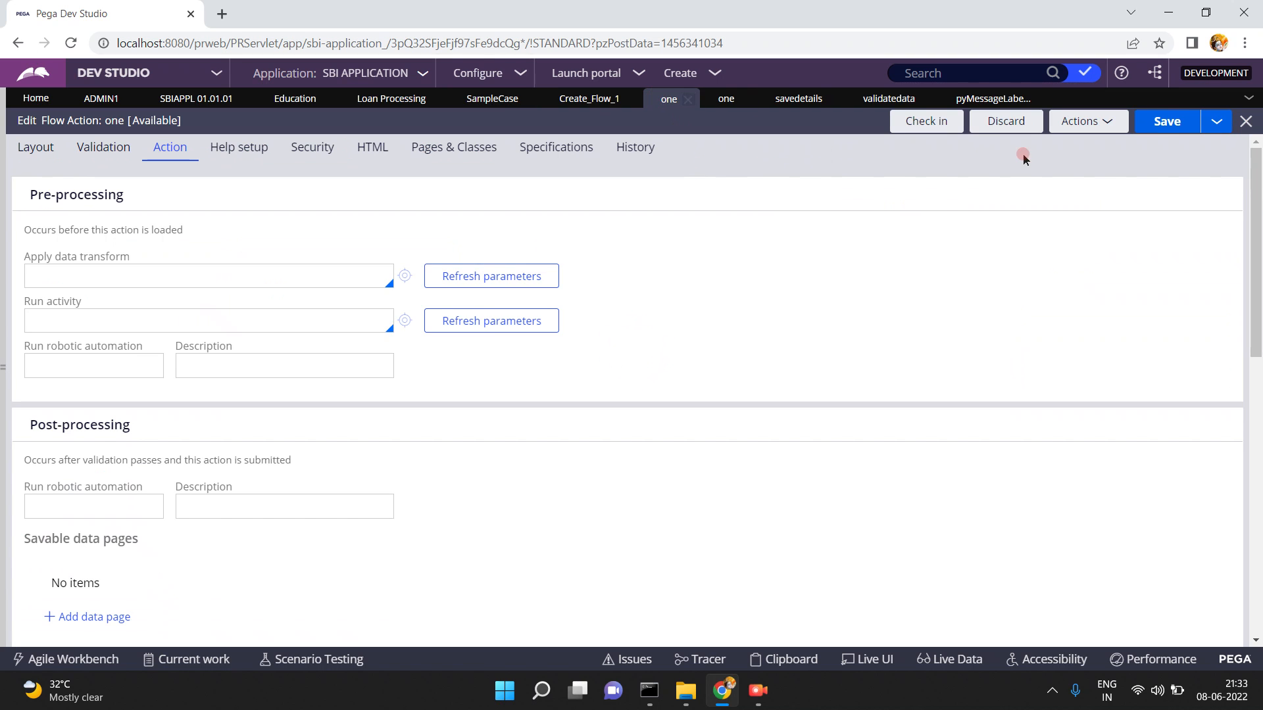
click(1163, 122)
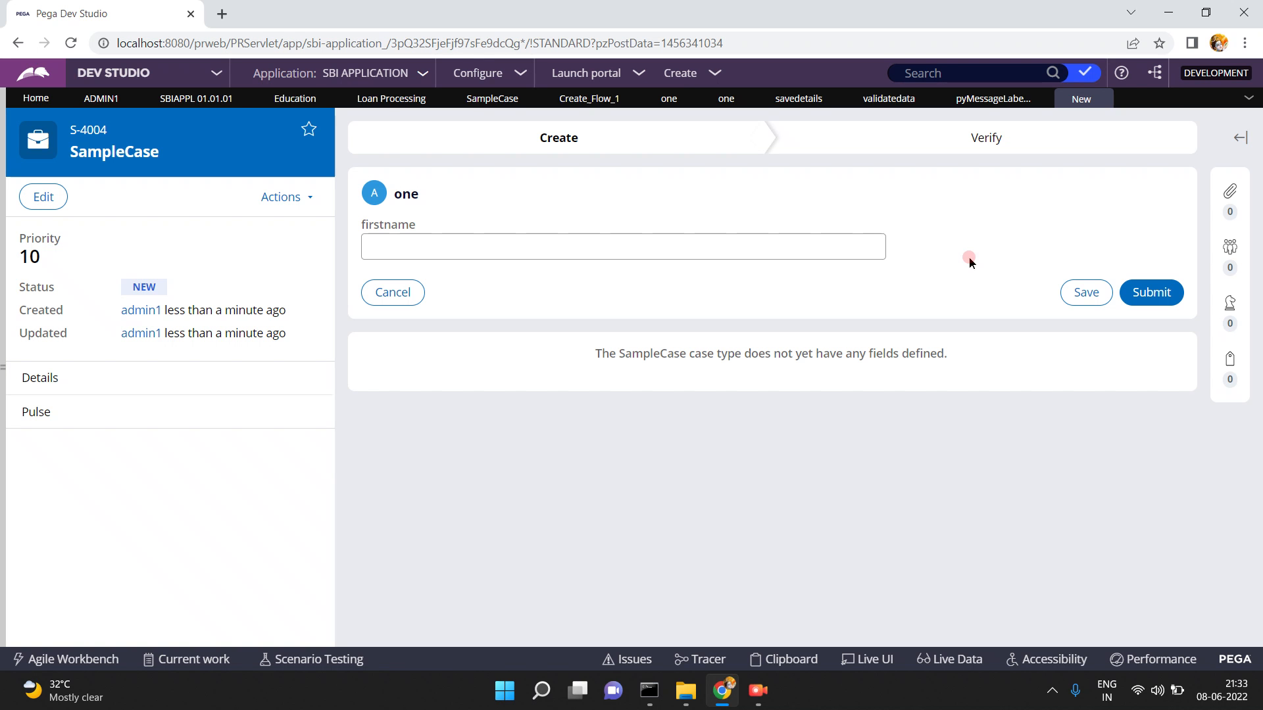
Fill in the first name that the when condition tests for in the new case and submit the assignment
click(607, 246)
text(suresh)
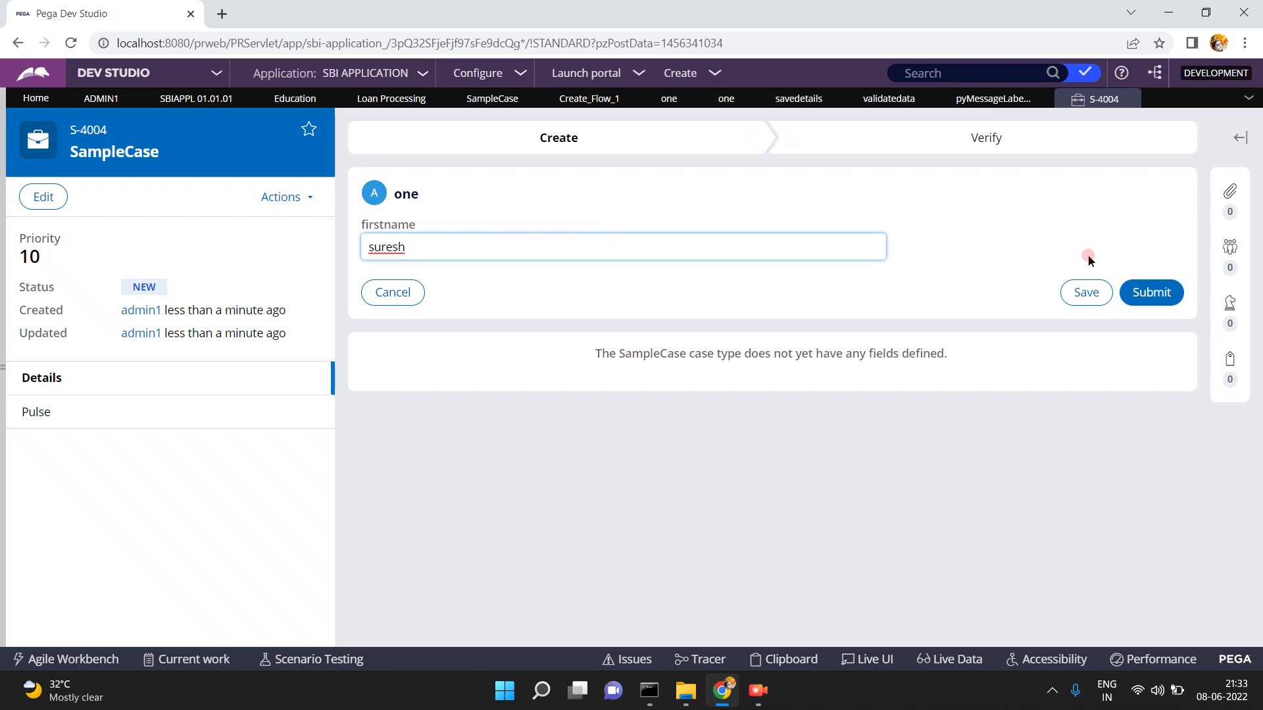
click(1145, 292)
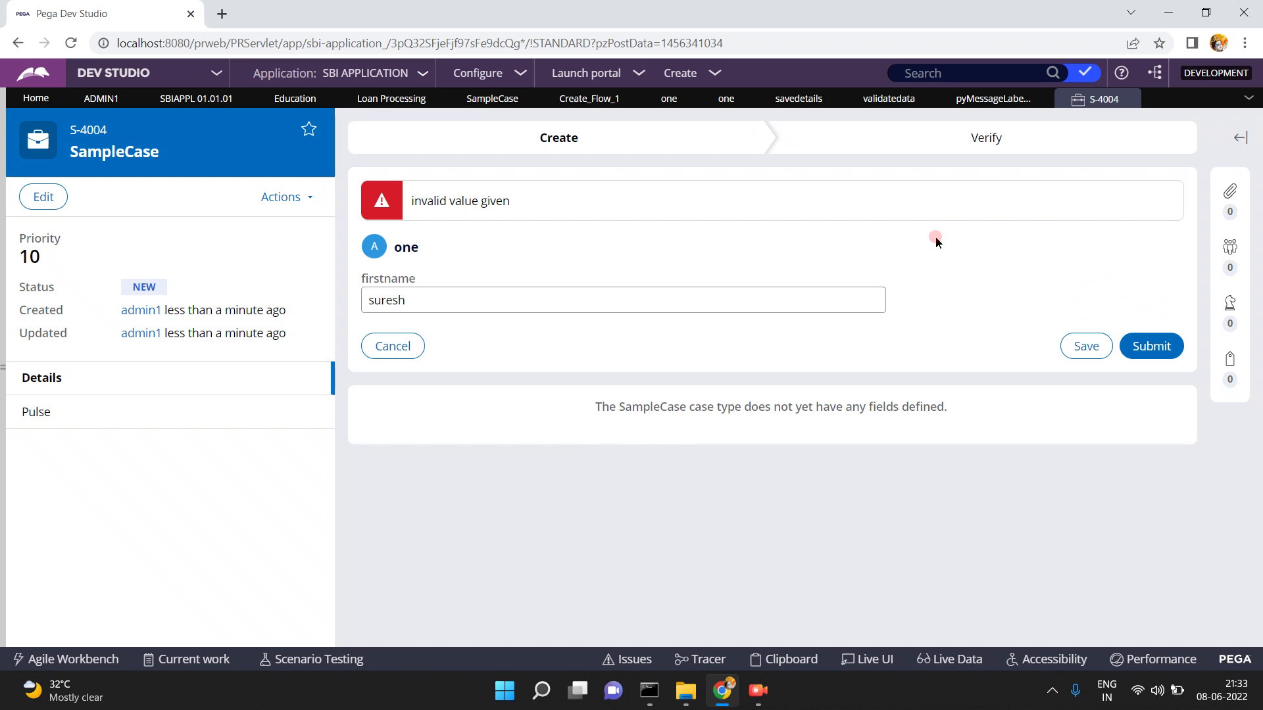
Examine the validation criteria and the post-processing Run activity setting of flow action one
click(669, 99)
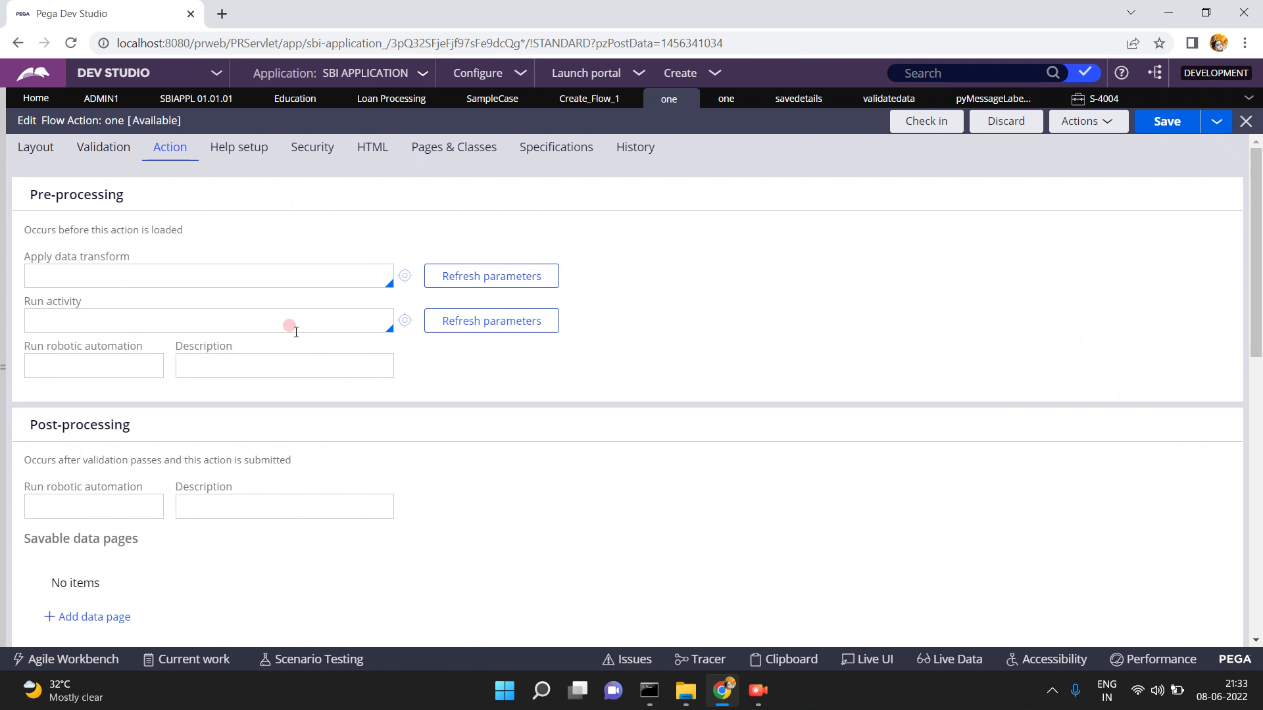
click(112, 161)
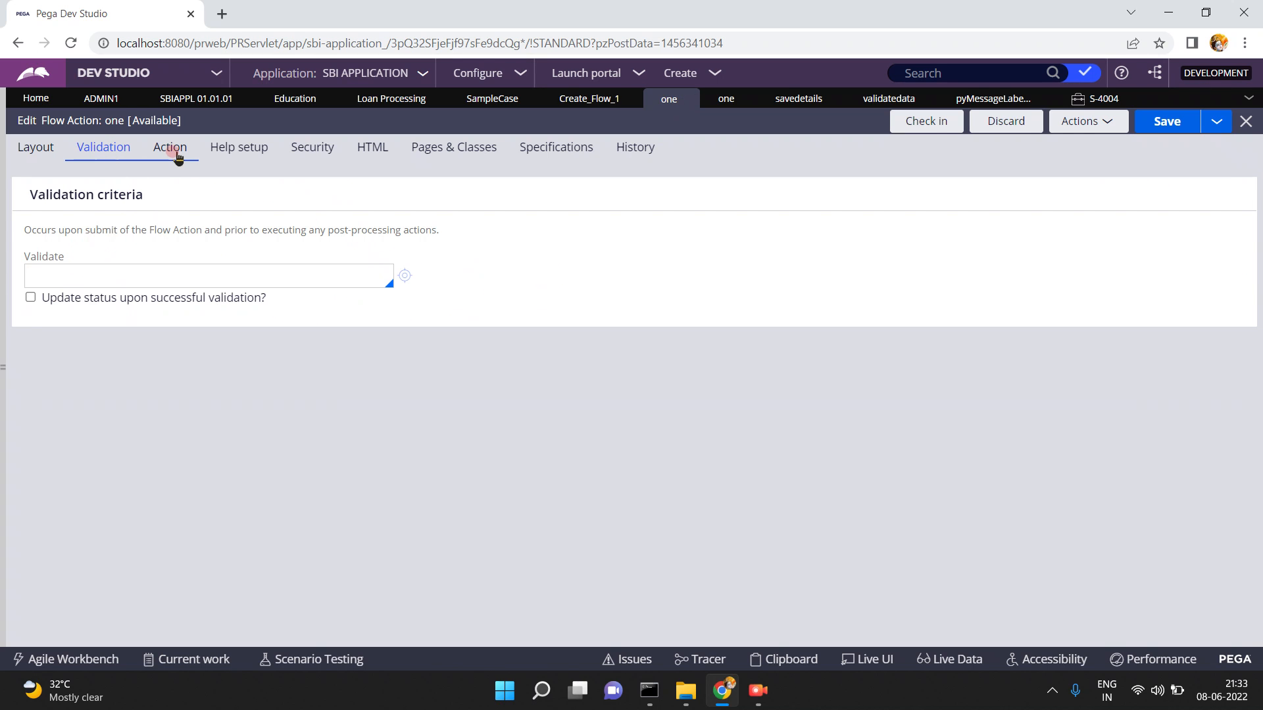
click(175, 155)
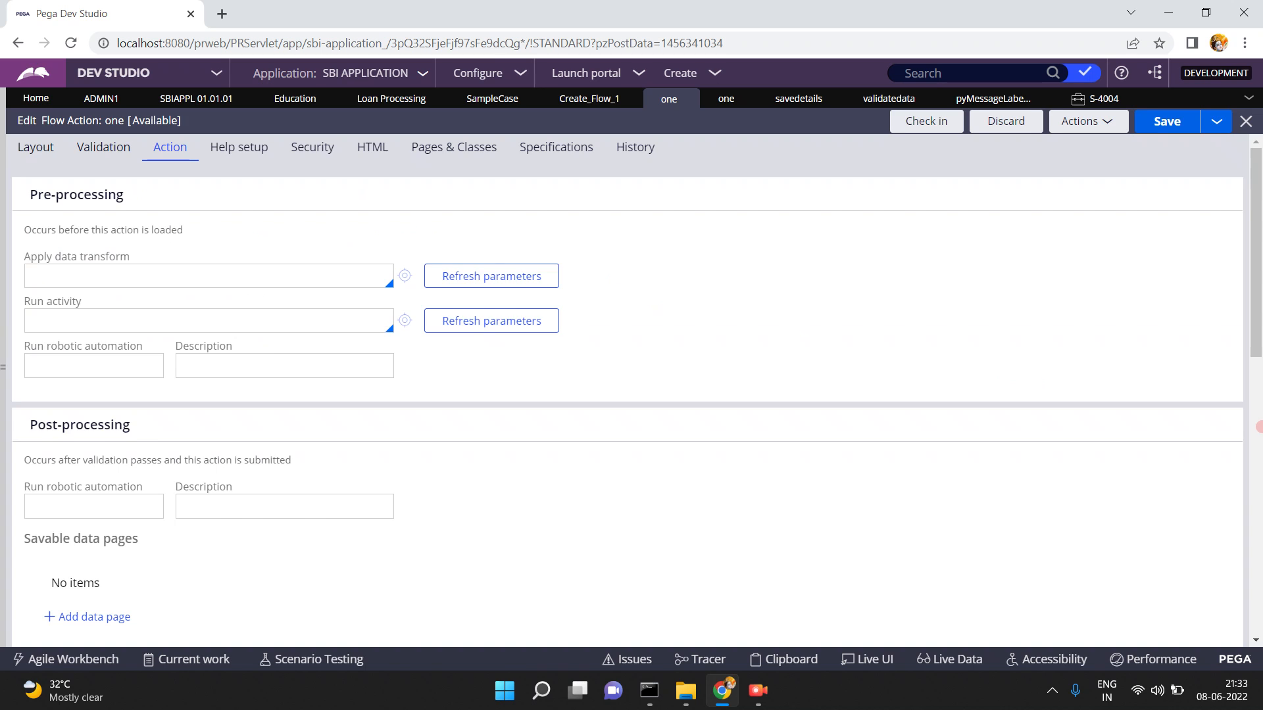
scroll(421, 329, down, 6)
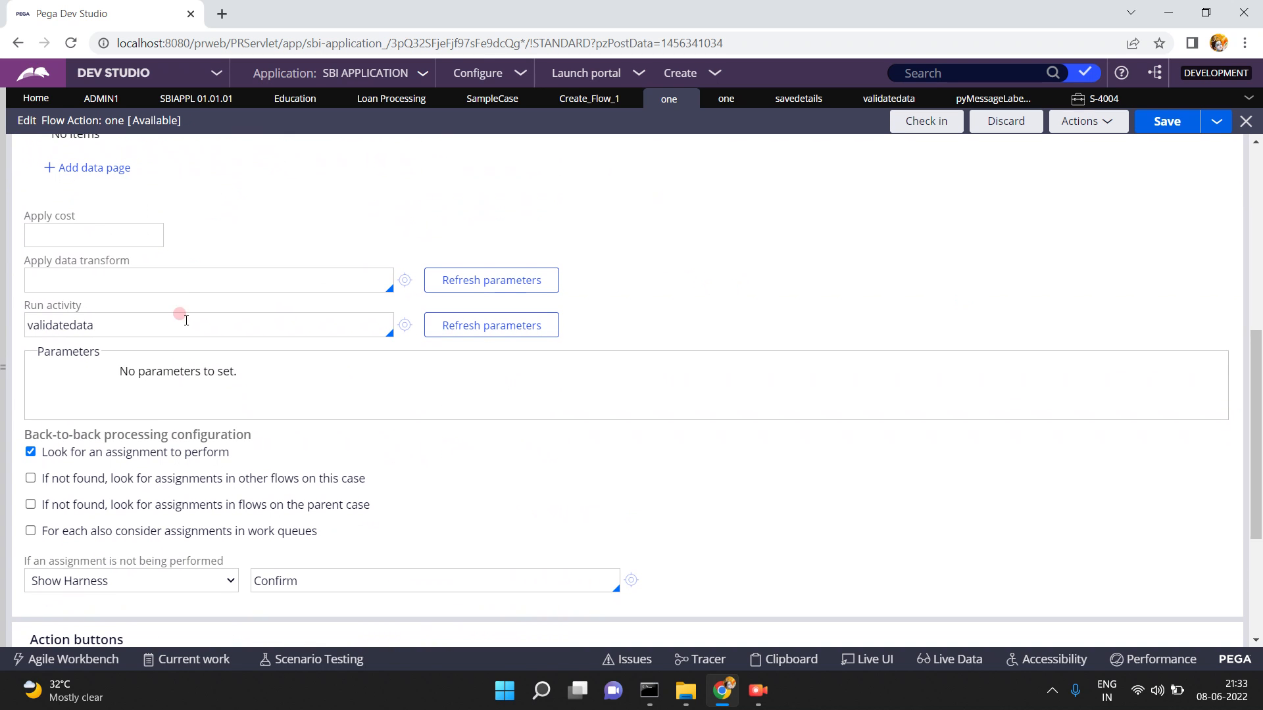
double_click(116, 320)
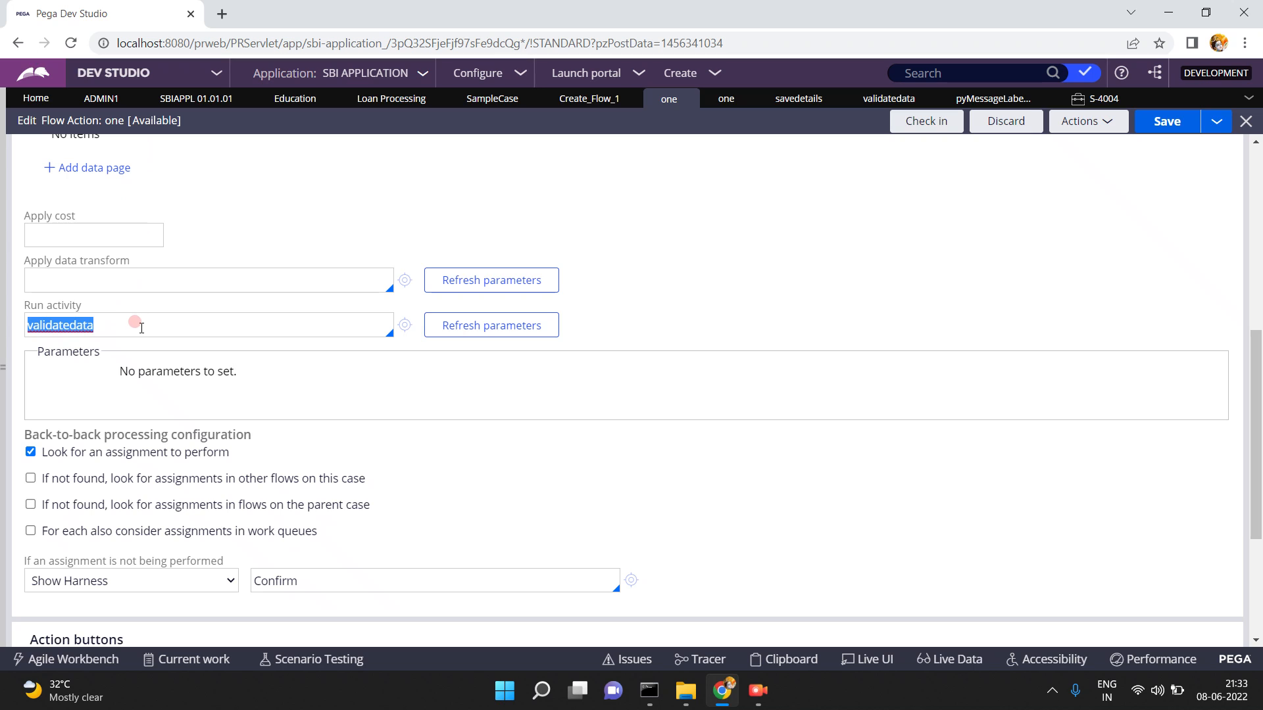
click(141, 327)
click(907, 105)
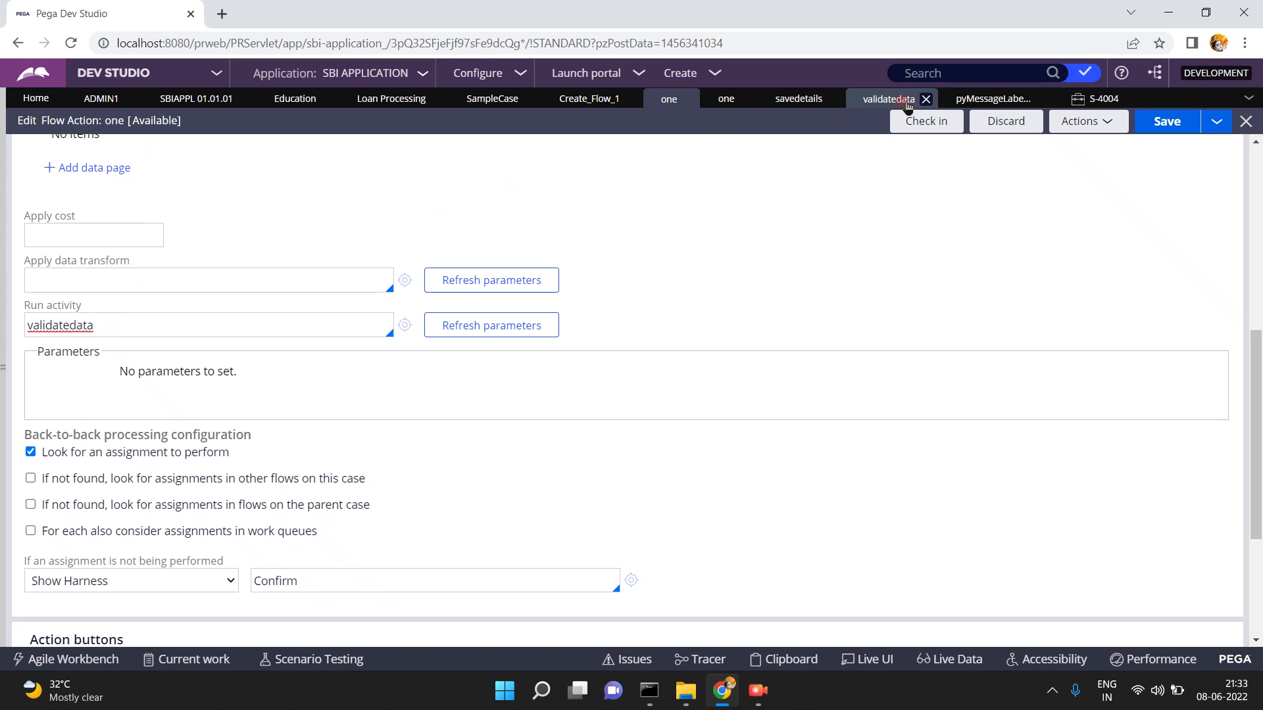
click(335, 321)
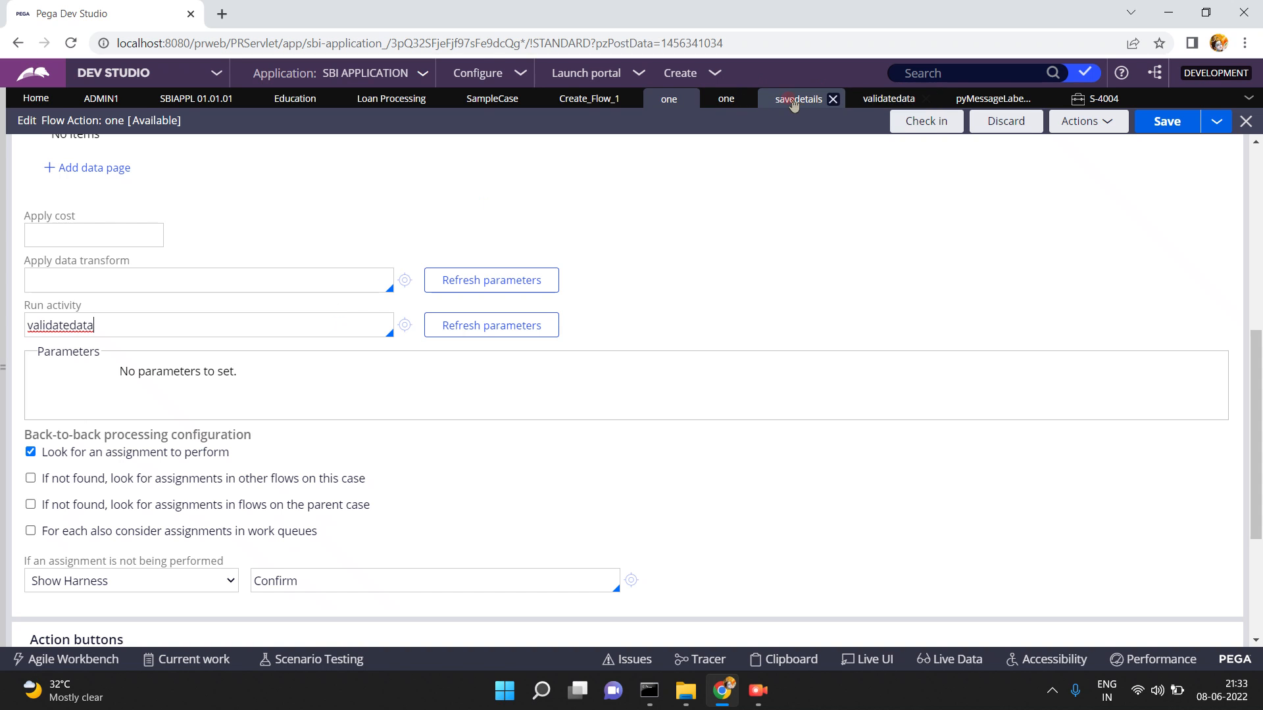
Review the when condition on step 1 of the validatedata activity
click(884, 98)
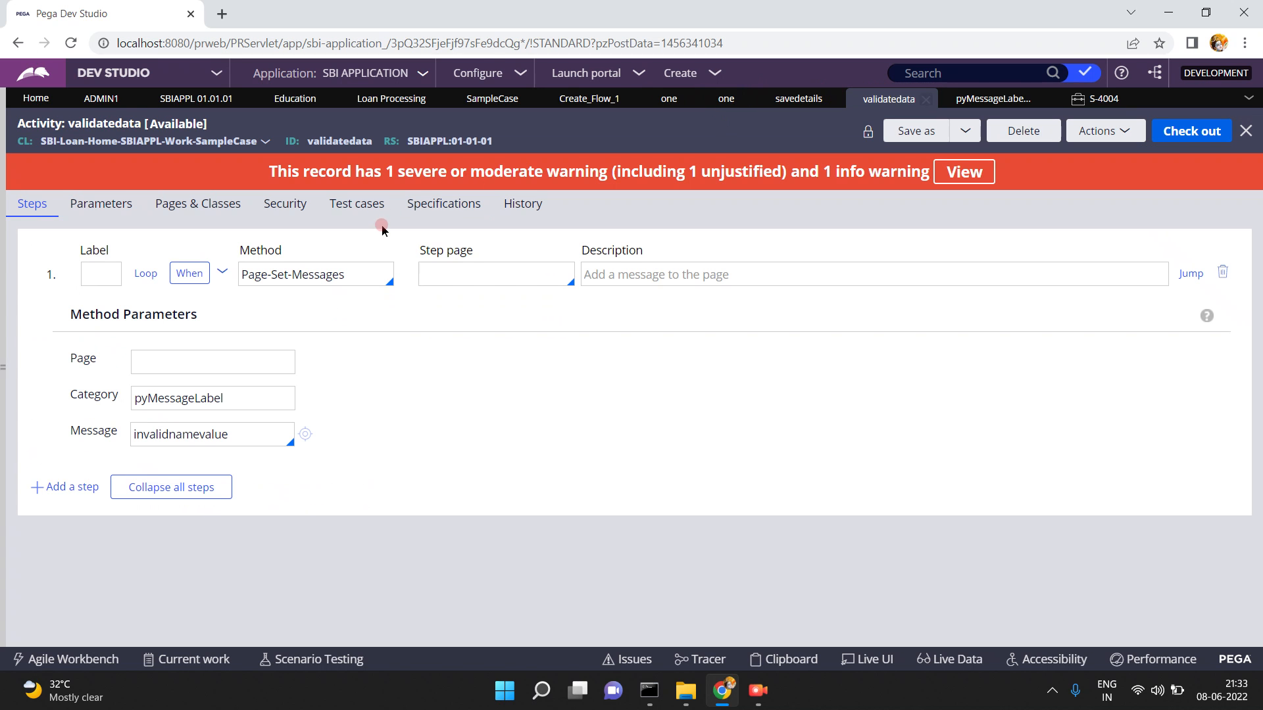
double_click(322, 140)
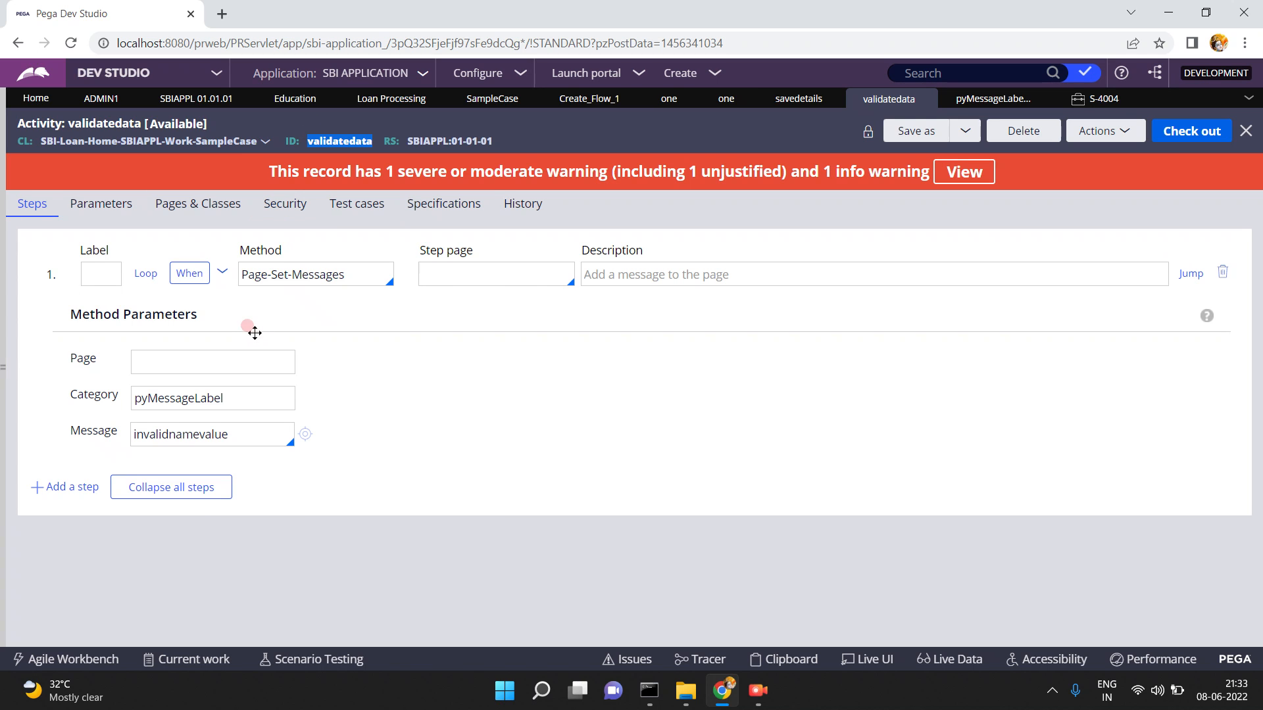
click(179, 277)
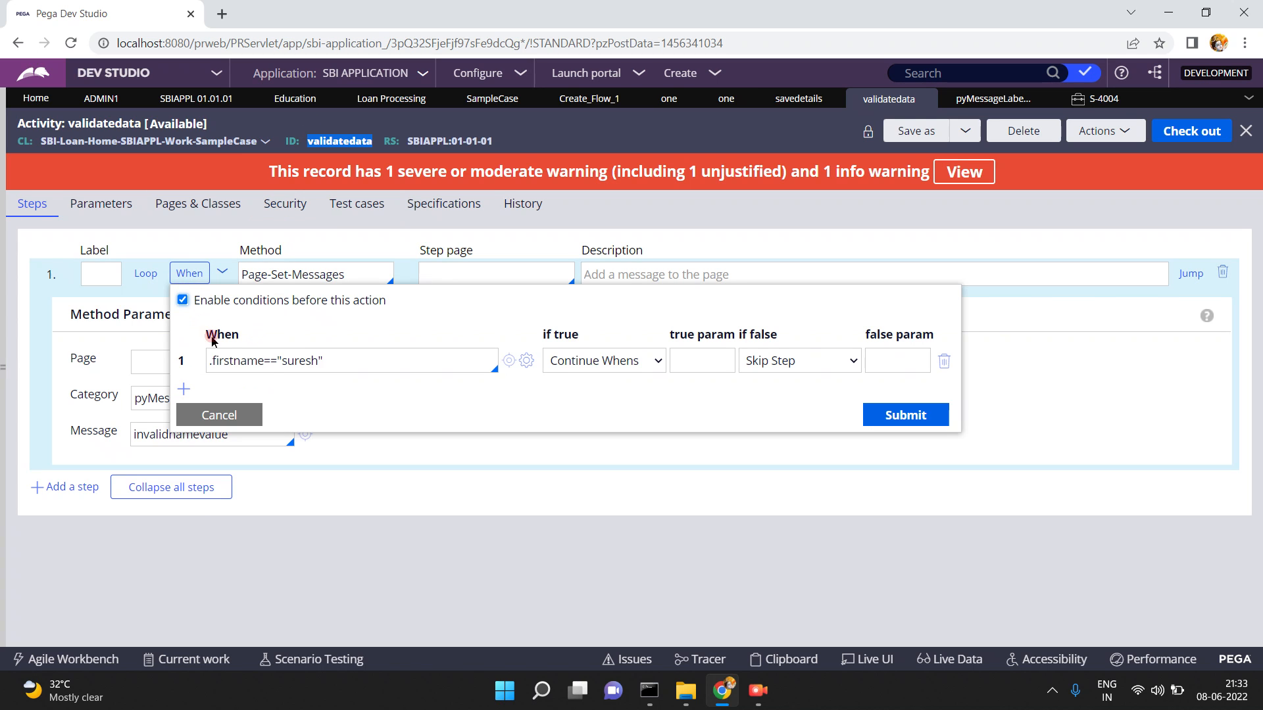
click(206, 416)
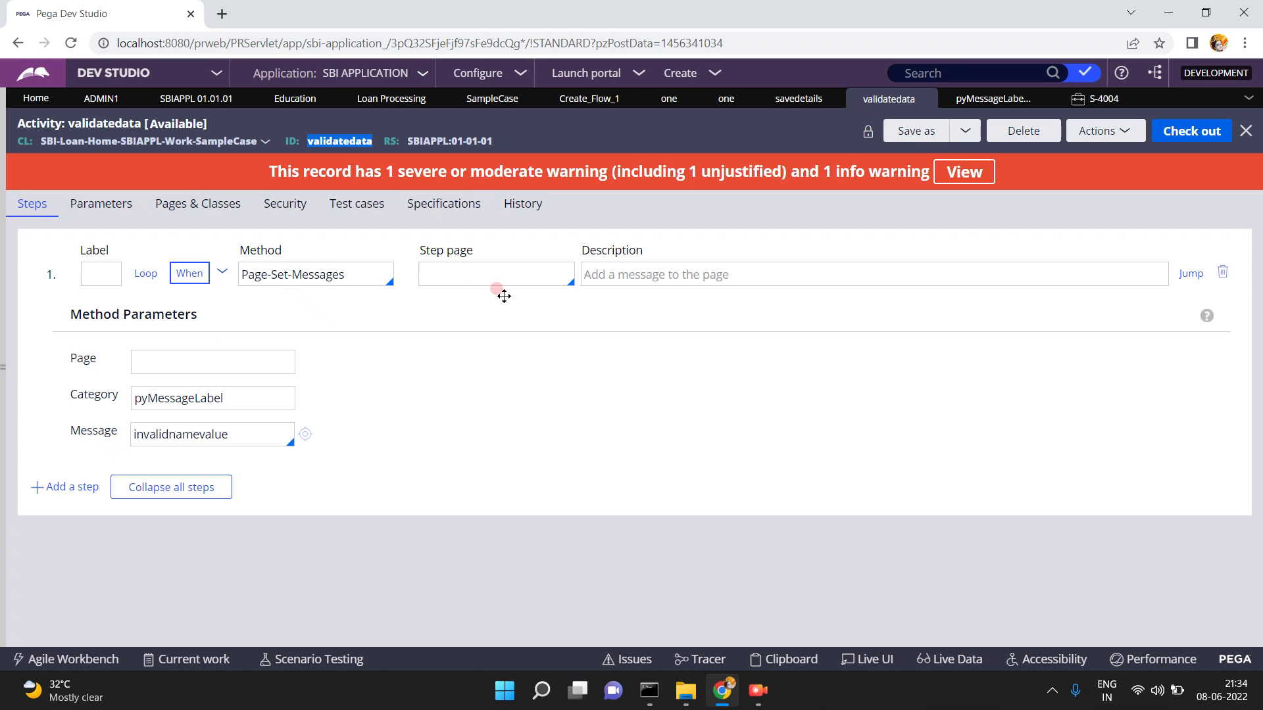
Comment out the Page-Set-Messages step of the validatedata activity with the label //
click(347, 275)
click(109, 271)
text(//)
Add a second step to the validatedata activity with the method Obj-Validate and expand its method parameters
click(79, 487)
click(317, 492)
text(O)
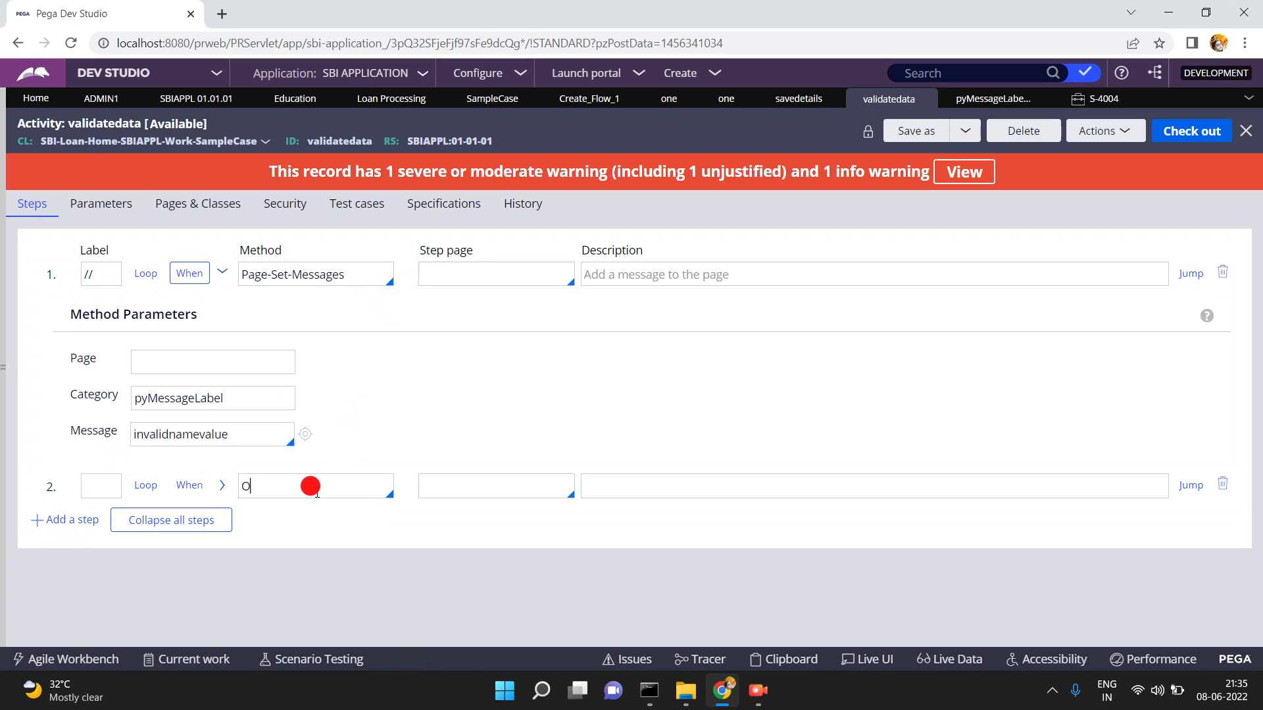
text(bj-Validate)
click(222, 486)
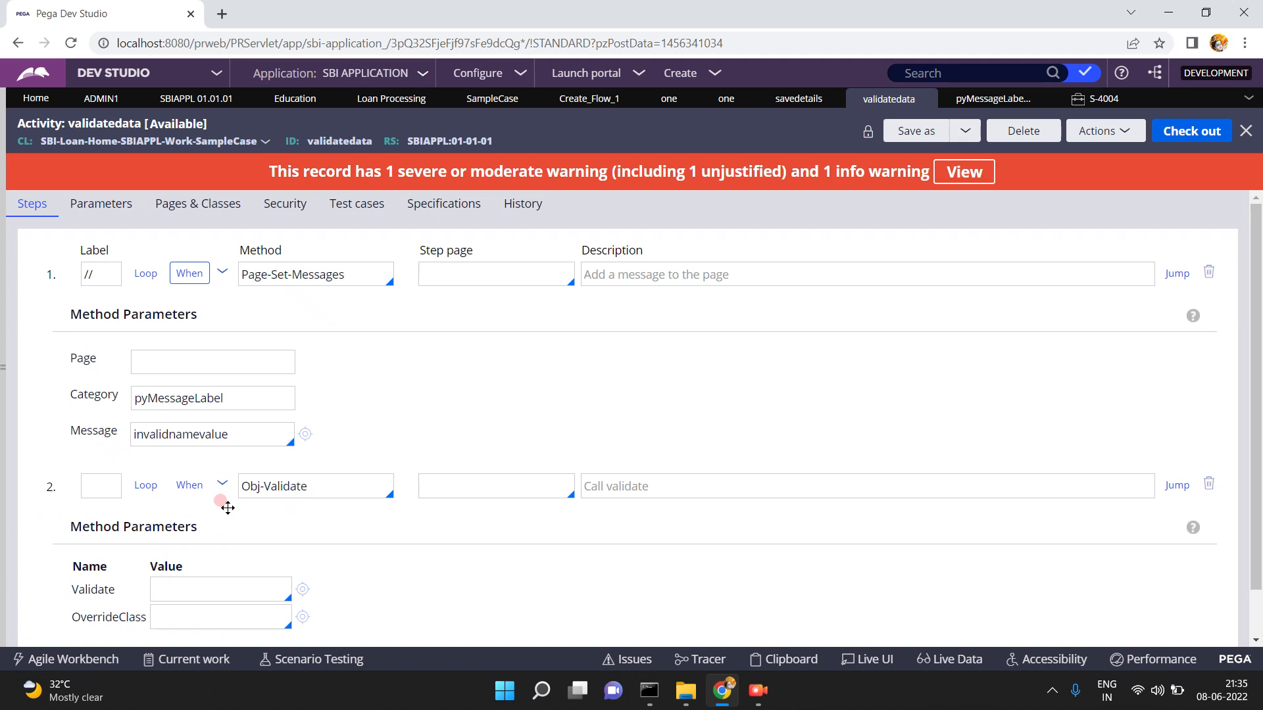
Close the validatedata activity
click(220, 592)
click(926, 101)
click(838, 425)
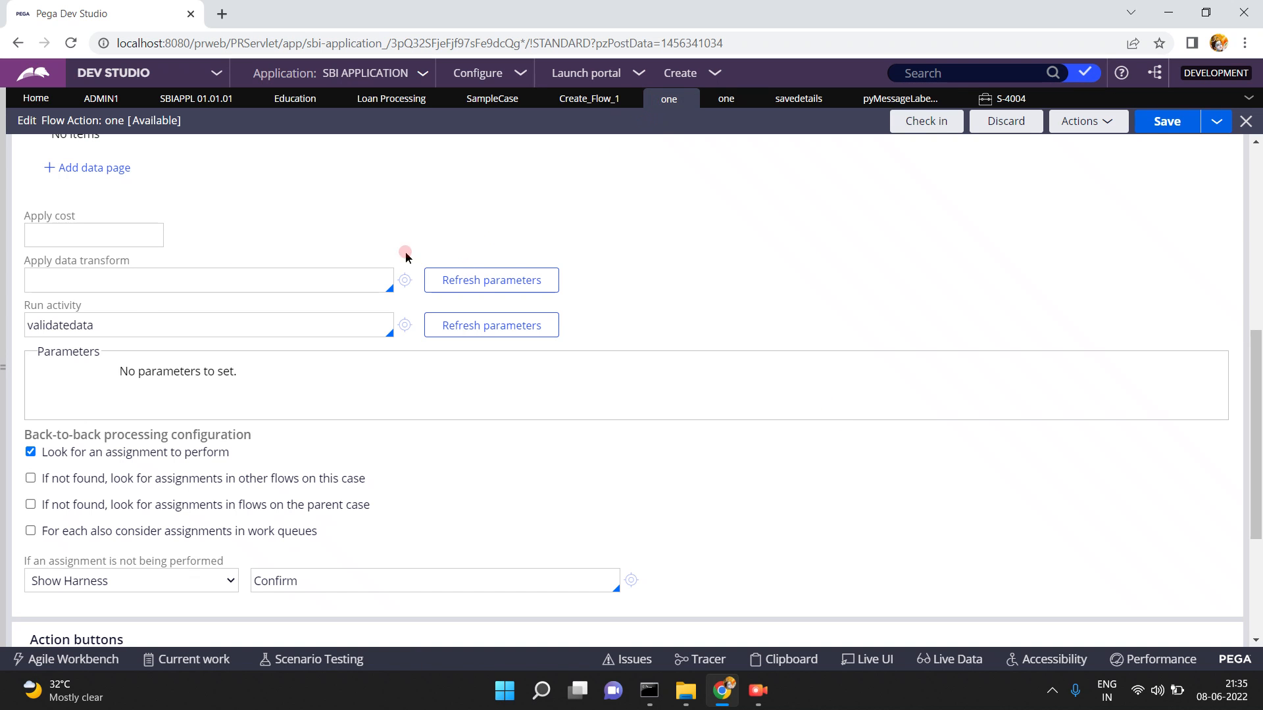
Replace the post-processing Run activity of flow action one with the data transform savedetails and save the flow action
double_click(125, 323)
key(BackSpace)
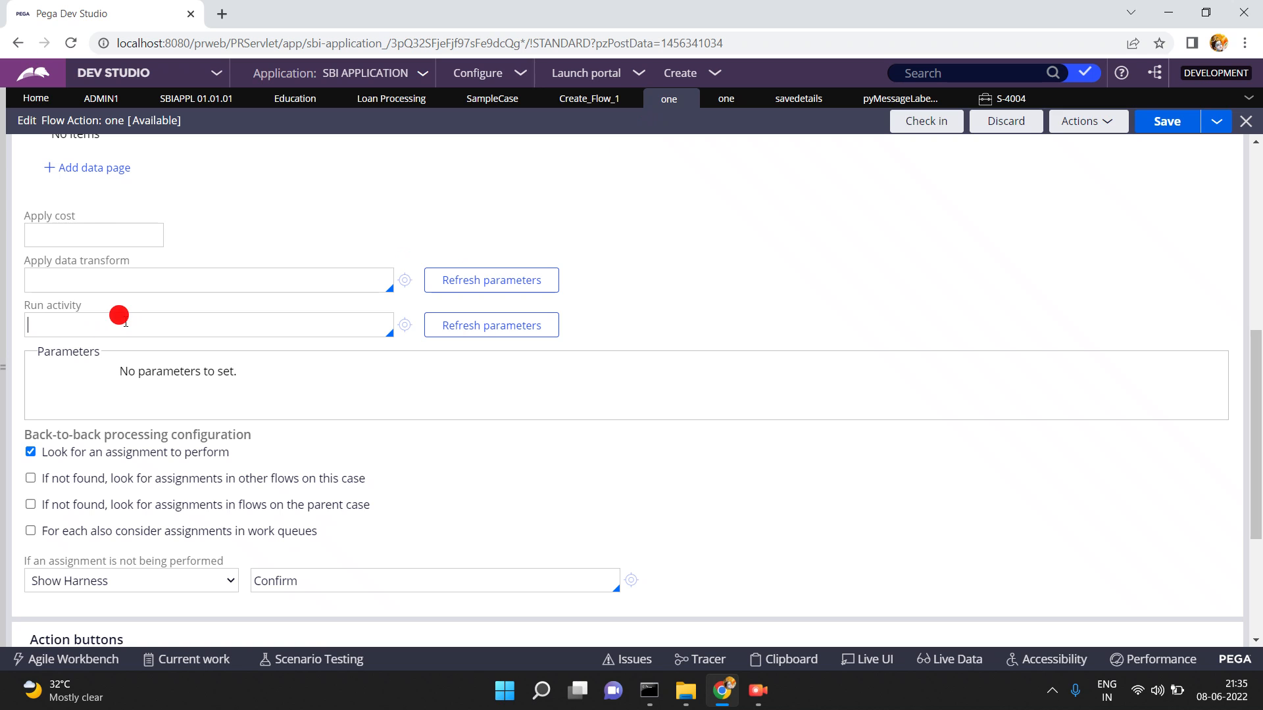
click(90, 285)
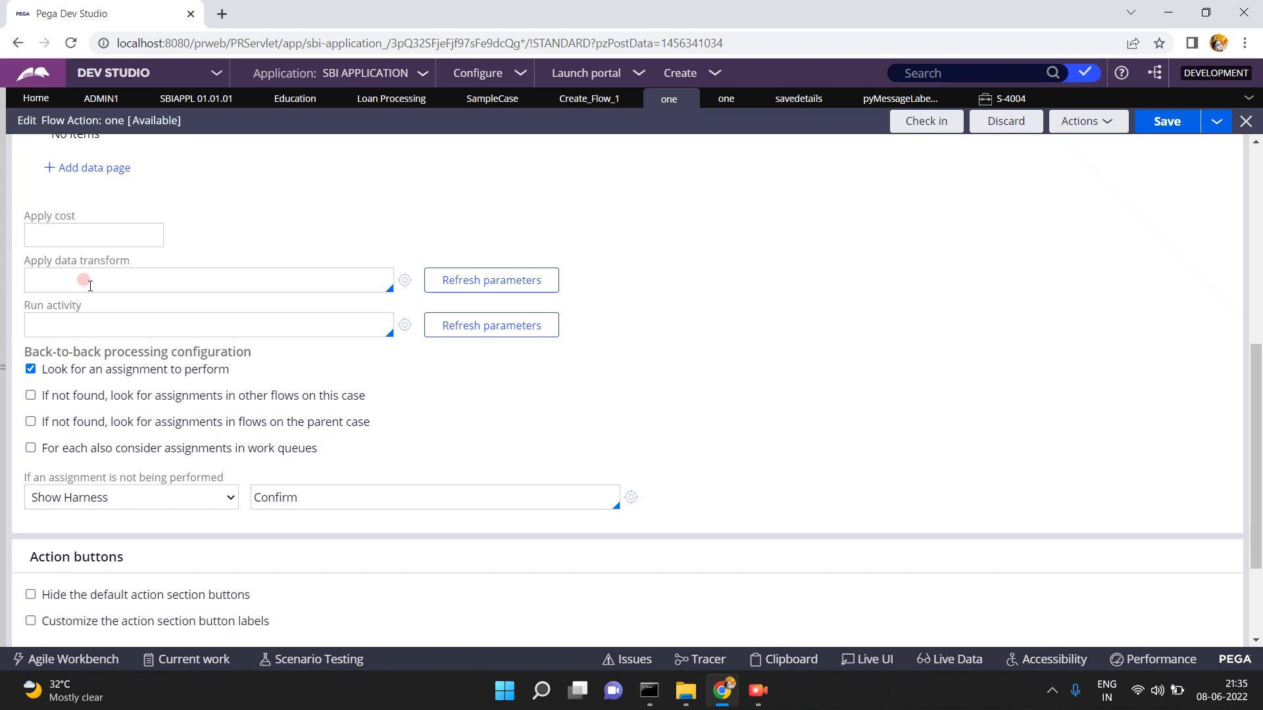
text(savedetails)
click(1156, 123)
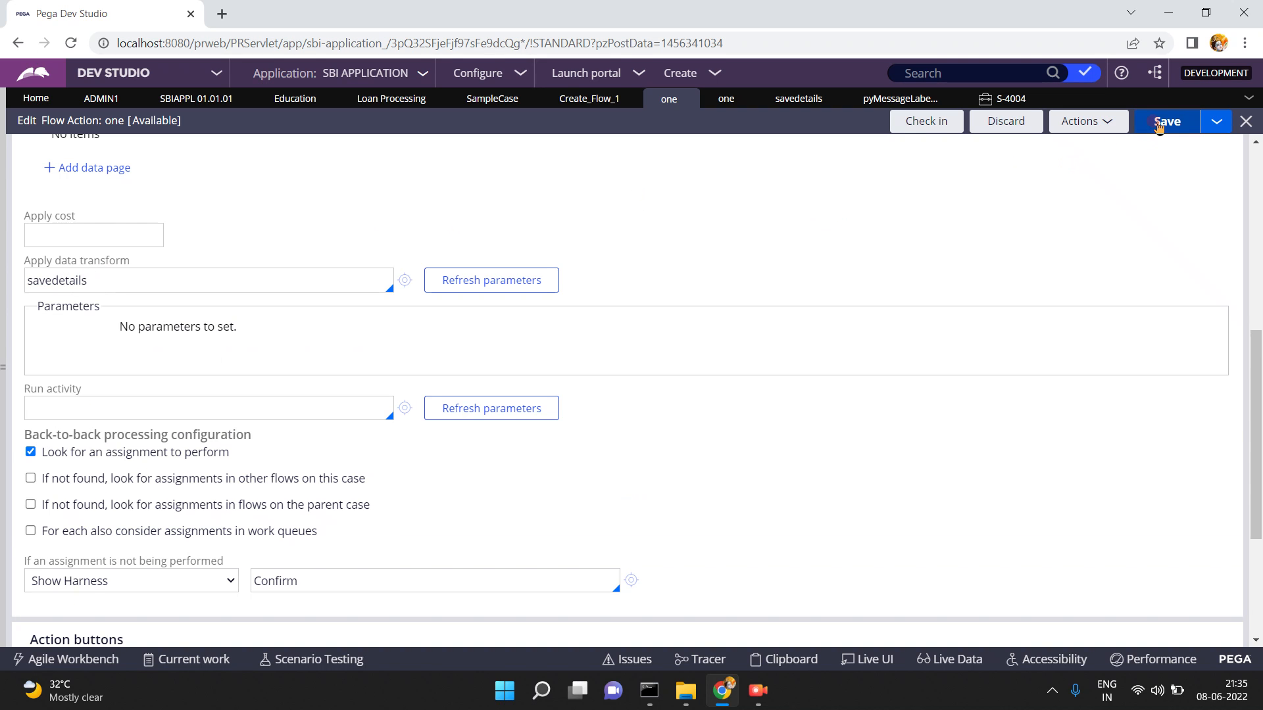
click(1162, 128)
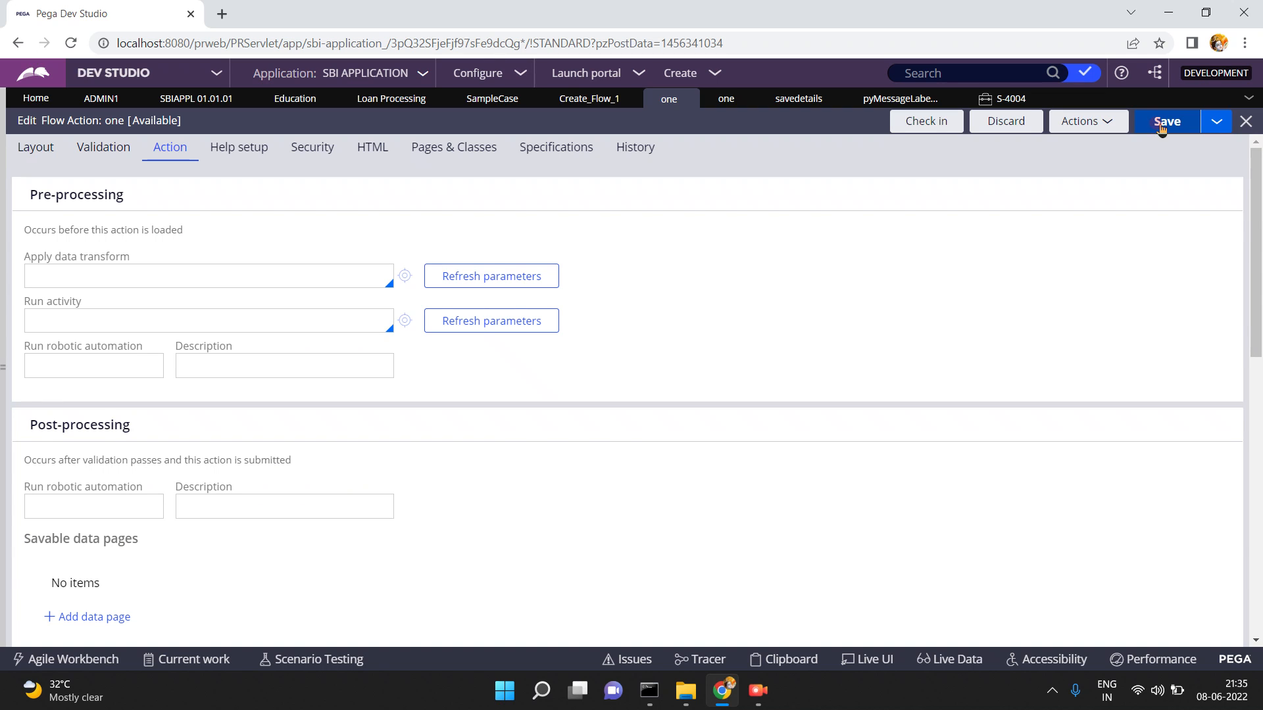
click(1256, 175)
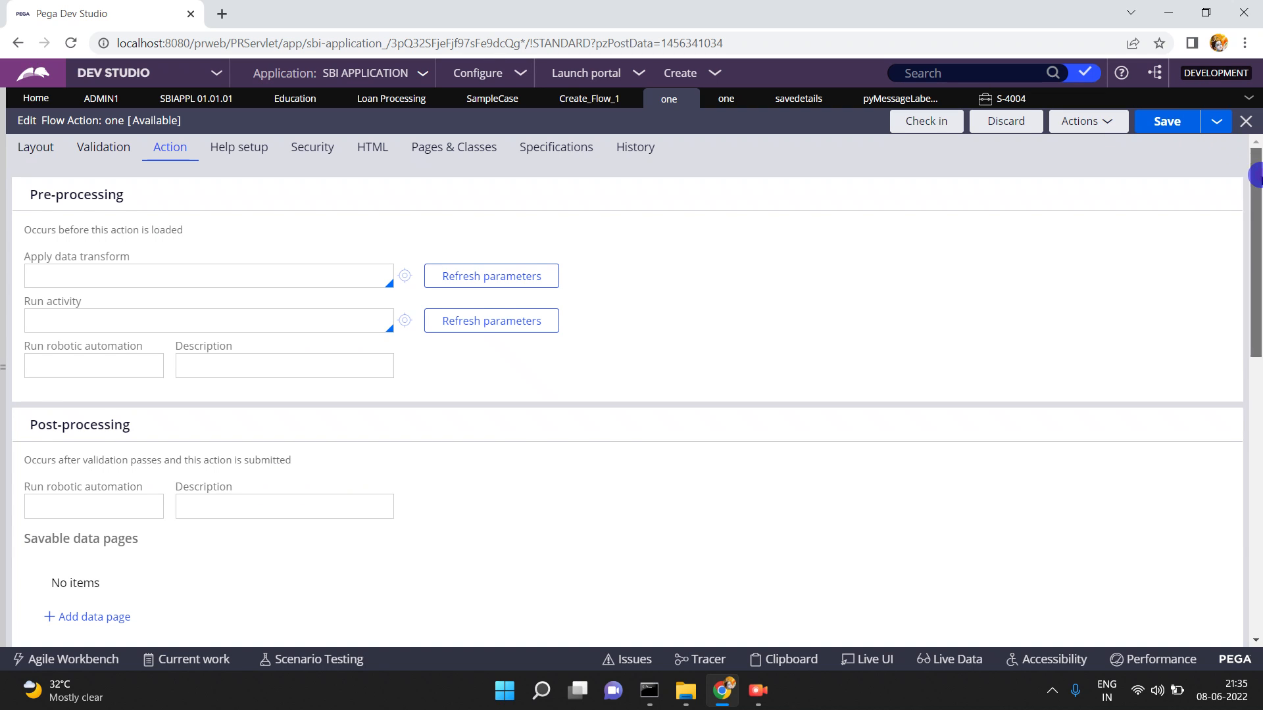
Review the firstname when condition and the source expression set to Param.error in the savedetails data transform
click(790, 100)
click(332, 276)
triple_click(438, 276)
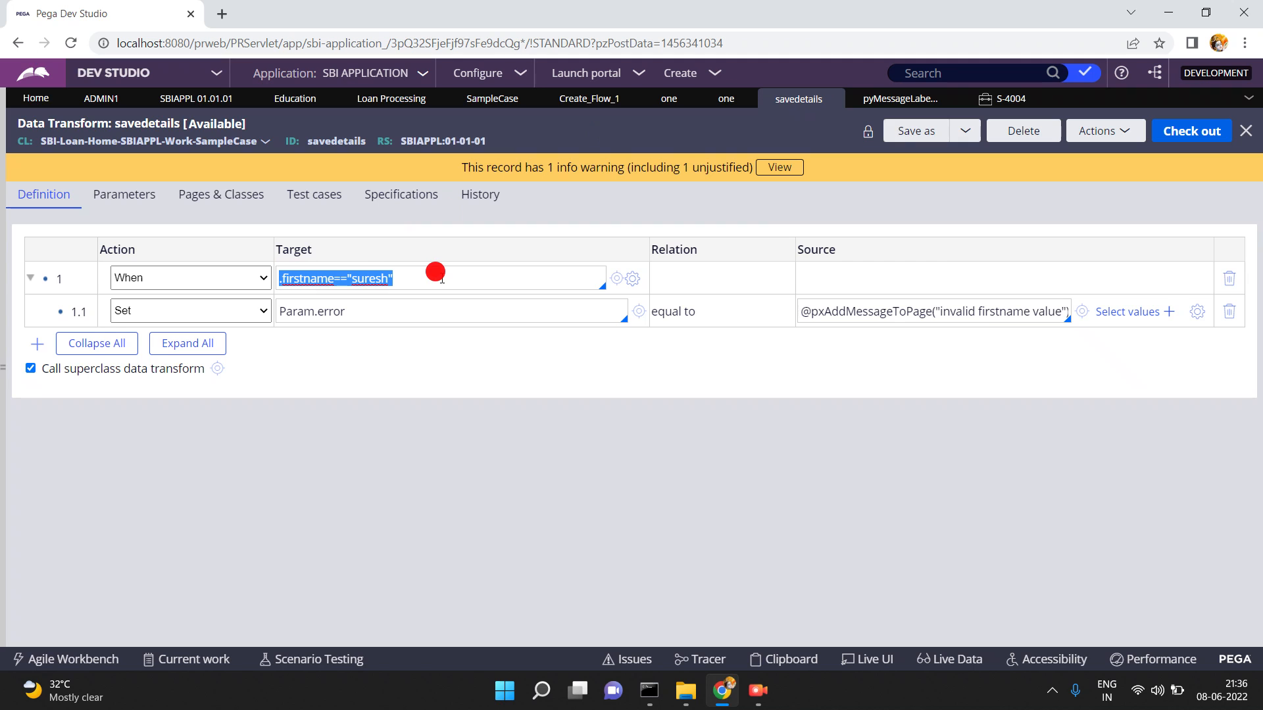
double_click(851, 312)
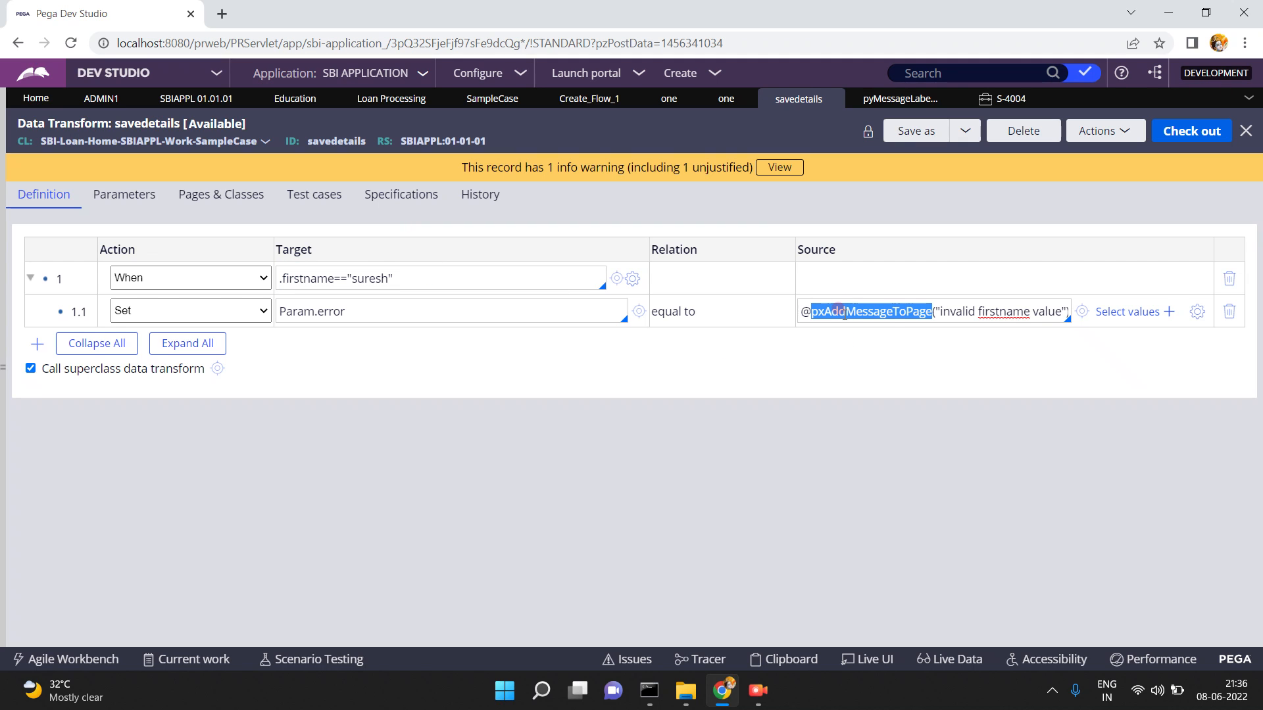
click(845, 312)
key(Right)
key(Right)
key(Right)
key(Right)
key(Right)
key(Right)
key(Right)
key(Right)
key(Right)
key(Right)
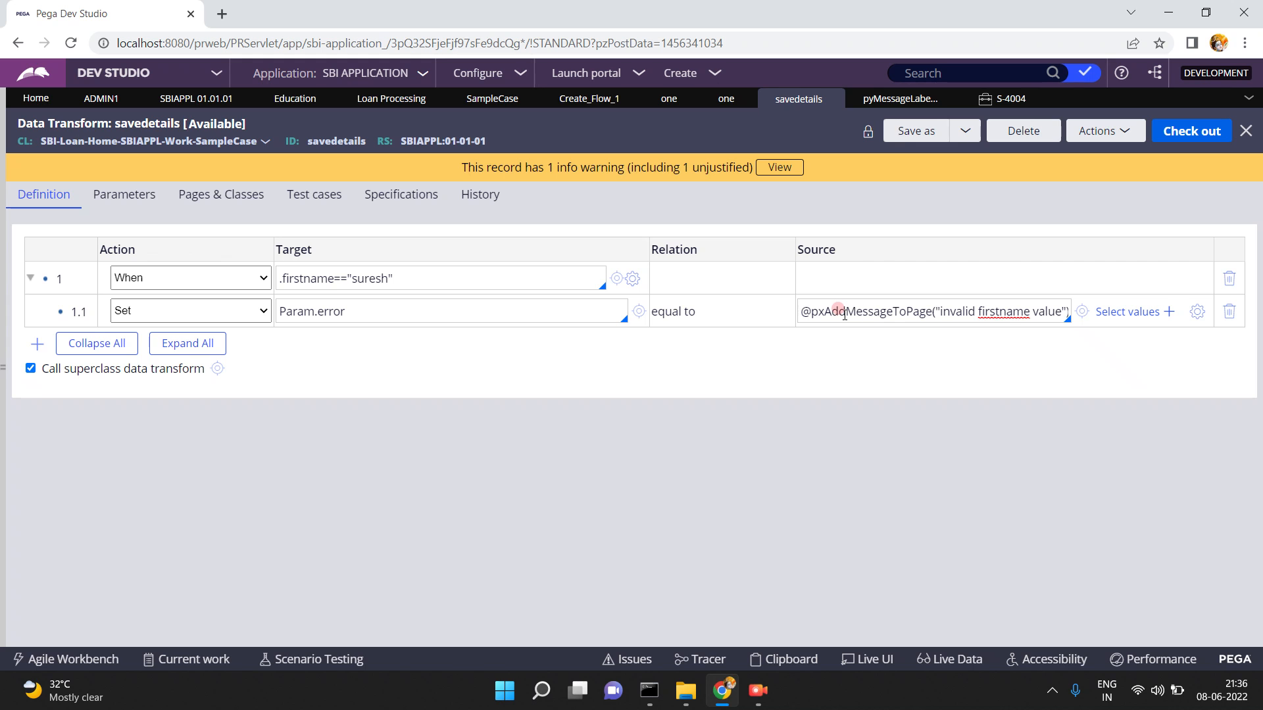
Search the expression builder of row 1.1 for pxAddMessageToPage and examine the signatures of the function variants
click(1198, 311)
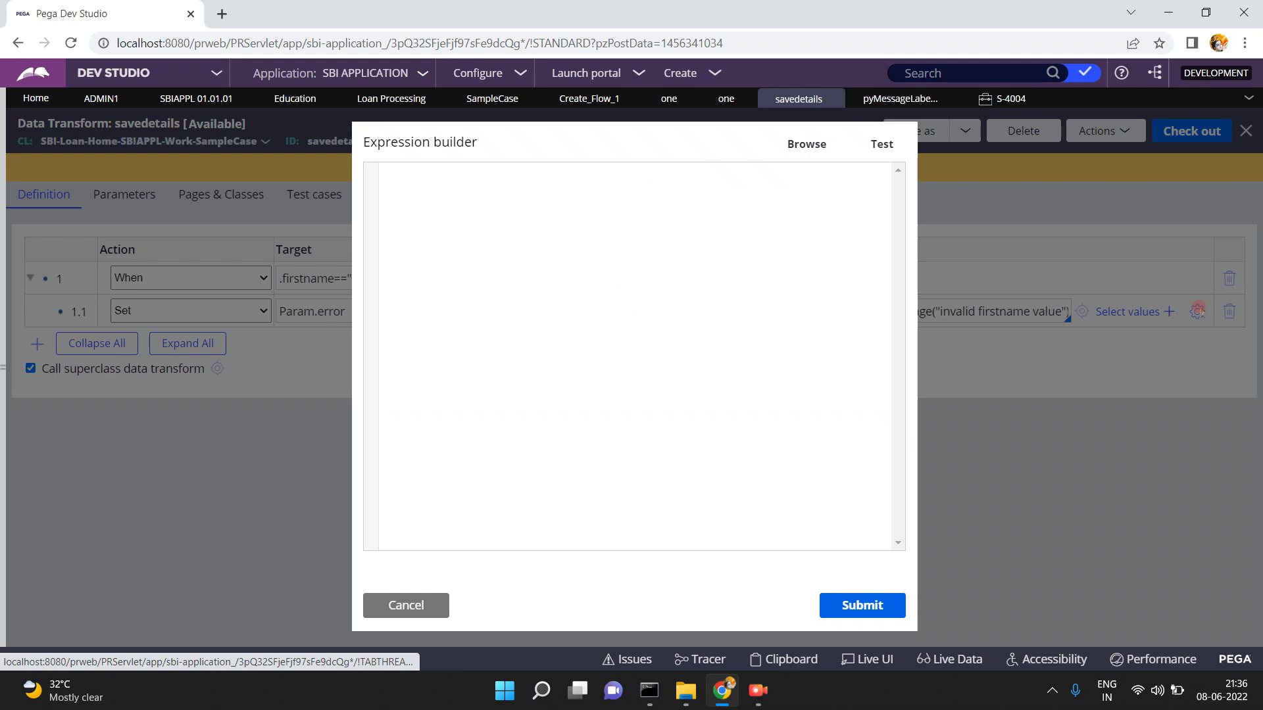
click(810, 144)
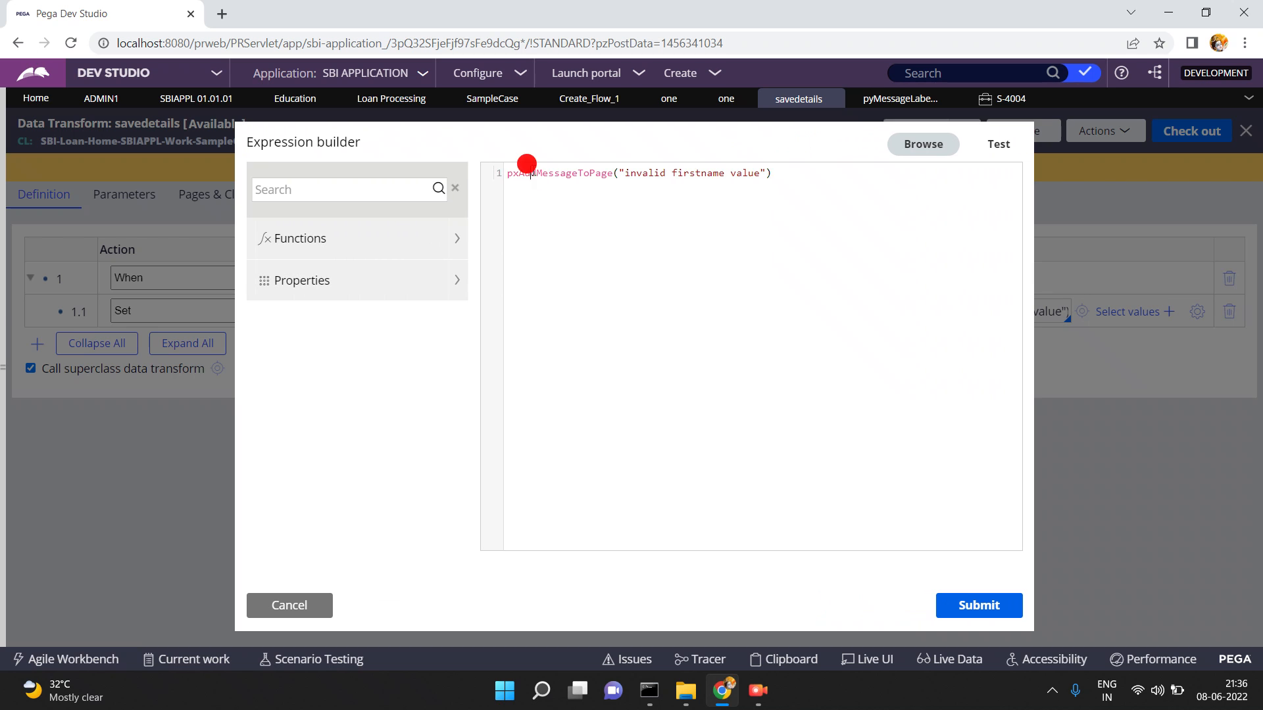
triple_click(527, 164)
click(332, 189)
text(pxAddMessageToPage)
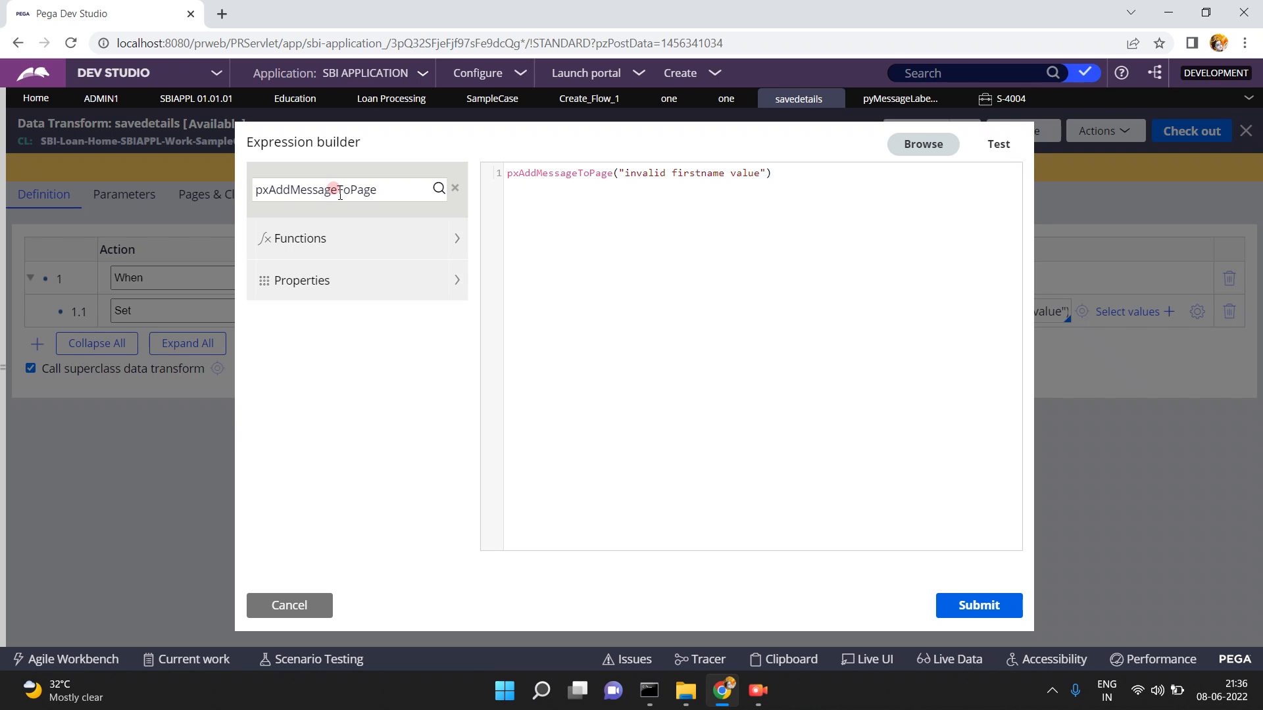
key(Return)
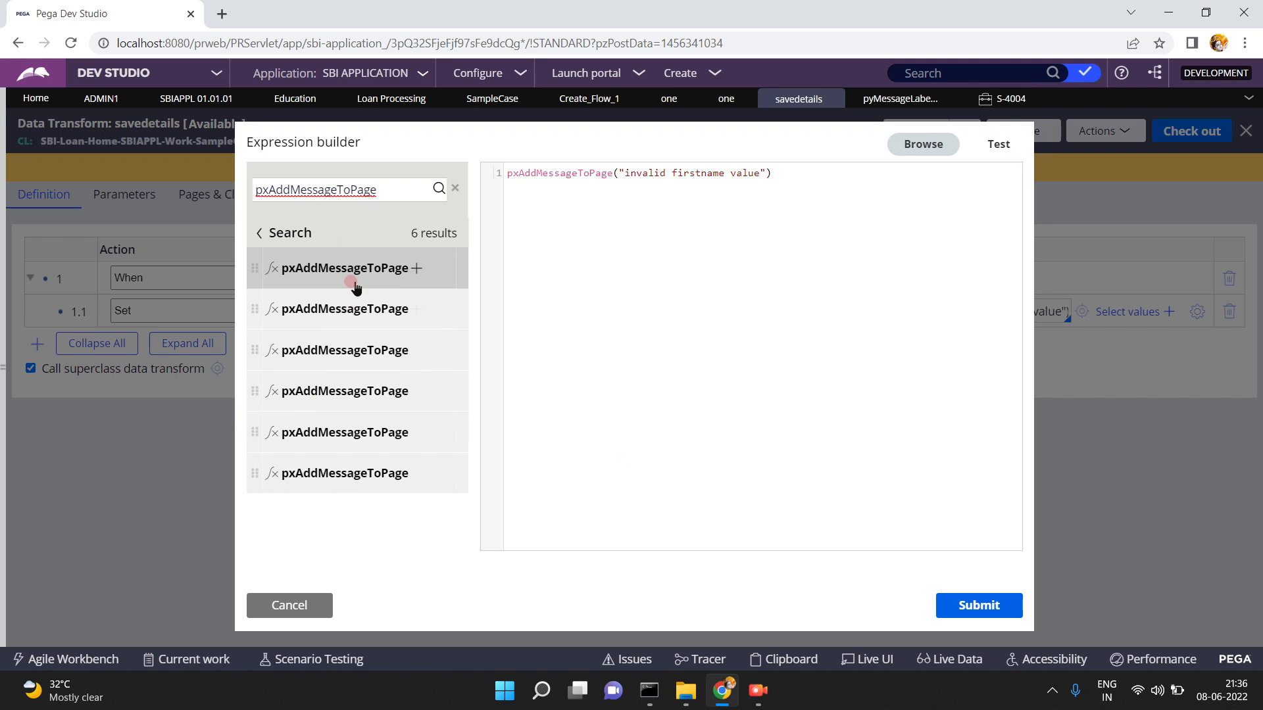
mouse_move(353, 399)
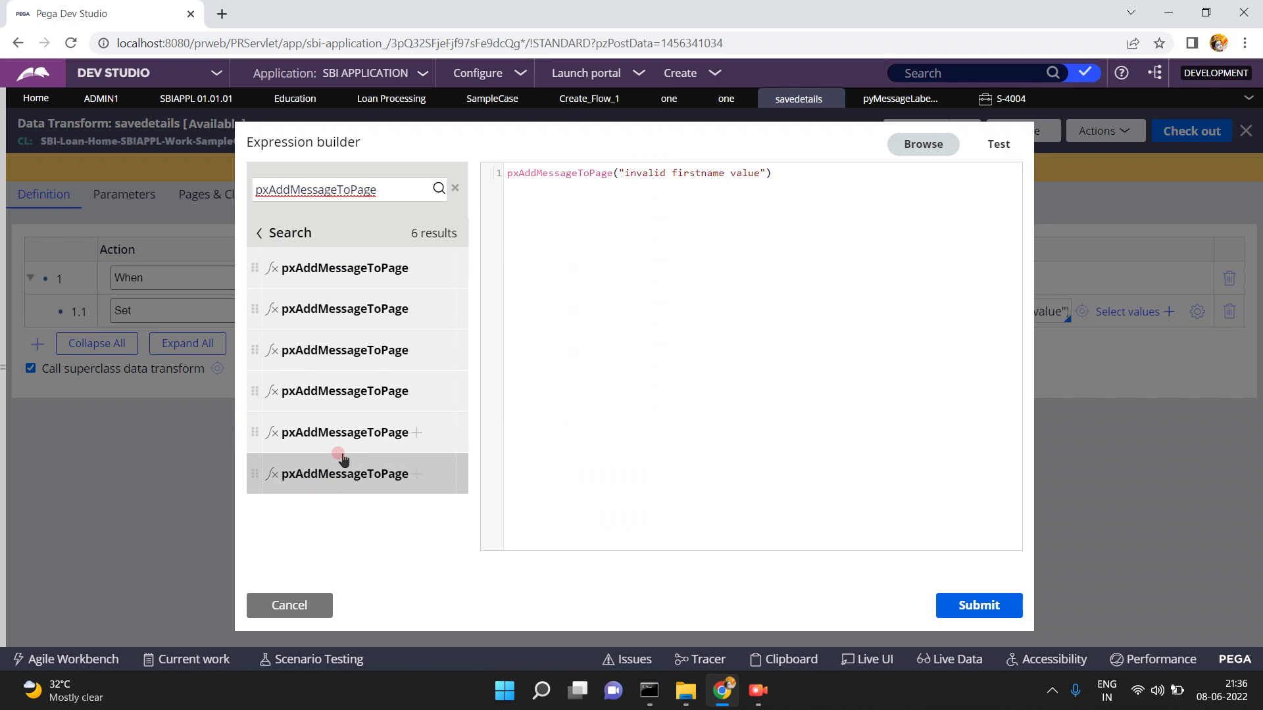
mouse_move(342, 471)
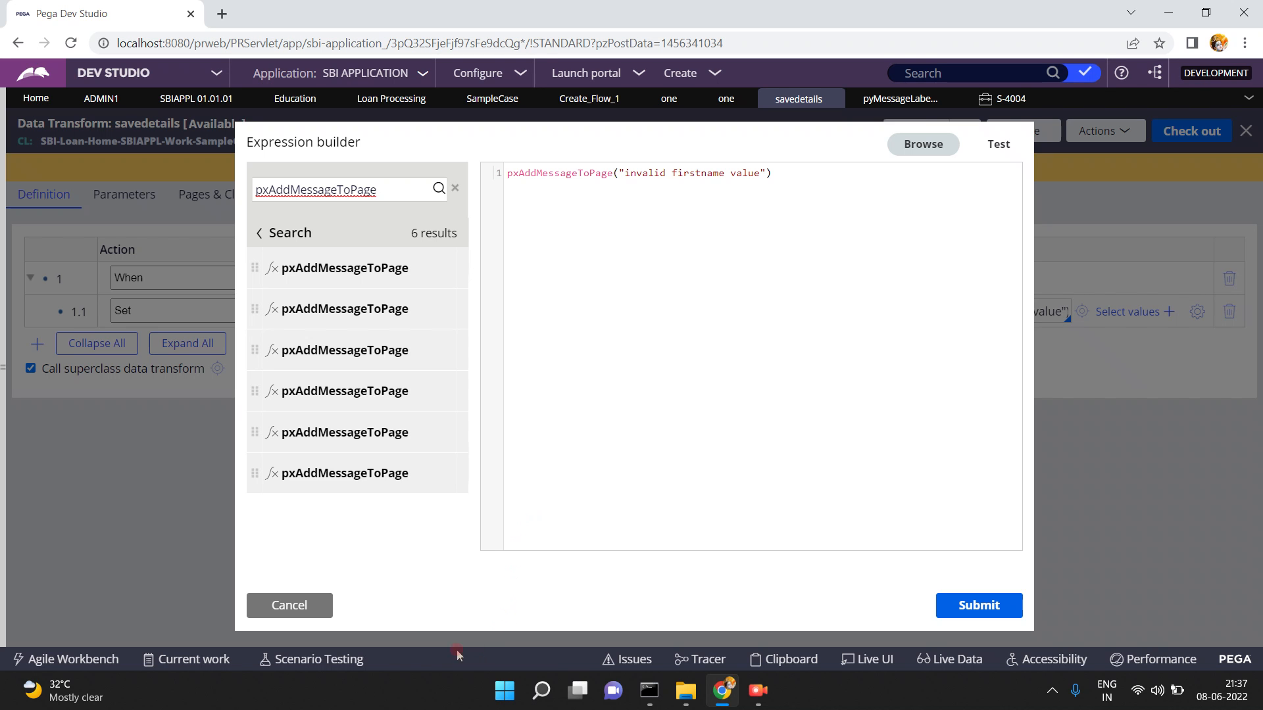
mouse_move(315, 286)
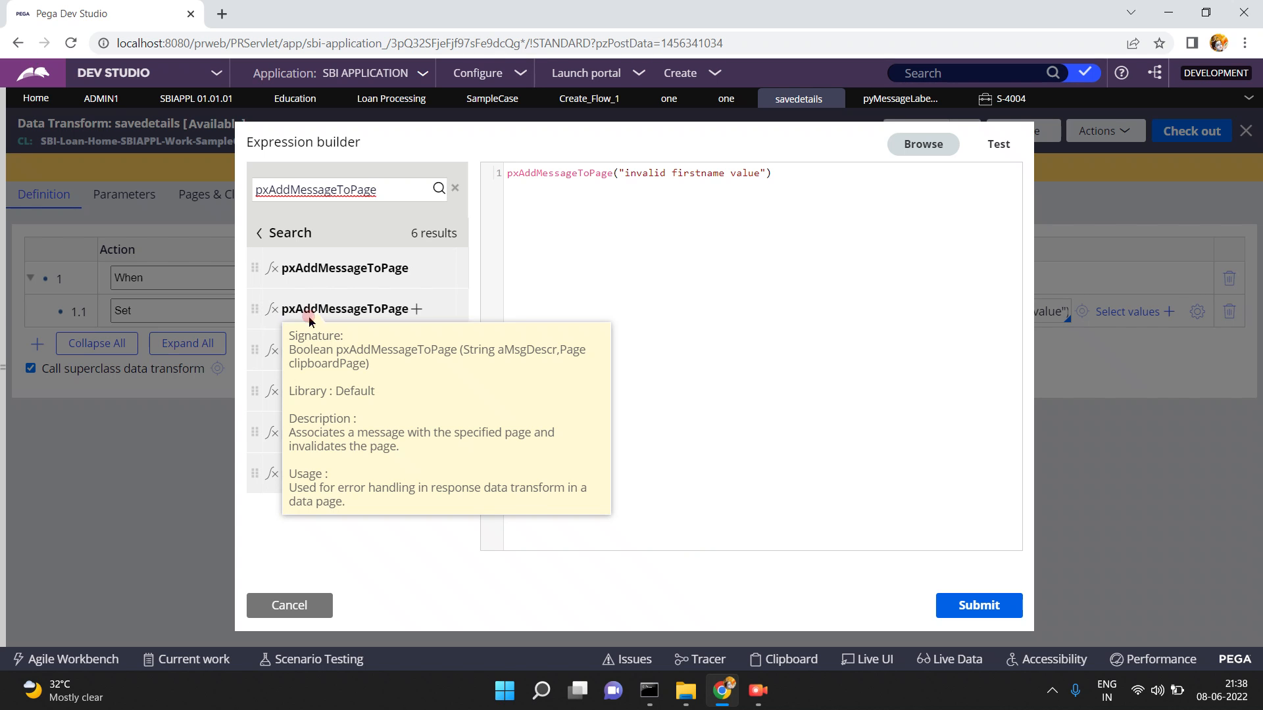
mouse_move(305, 352)
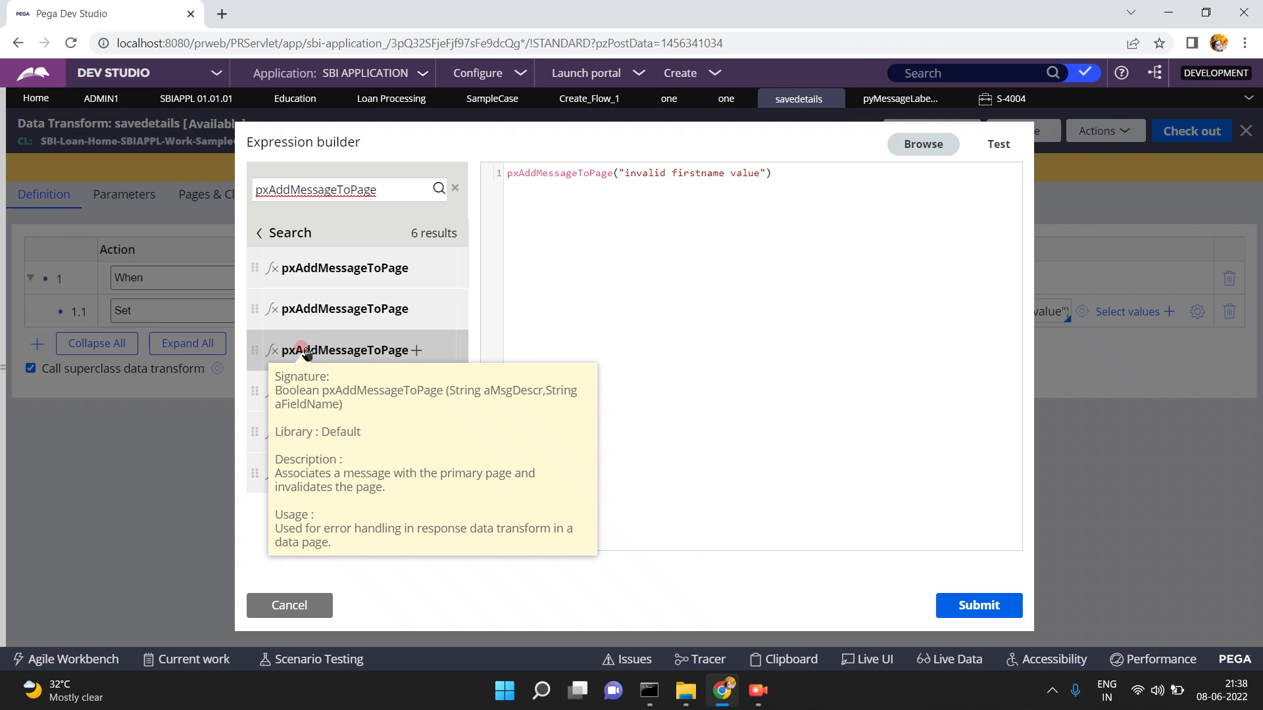
mouse_move(305, 393)
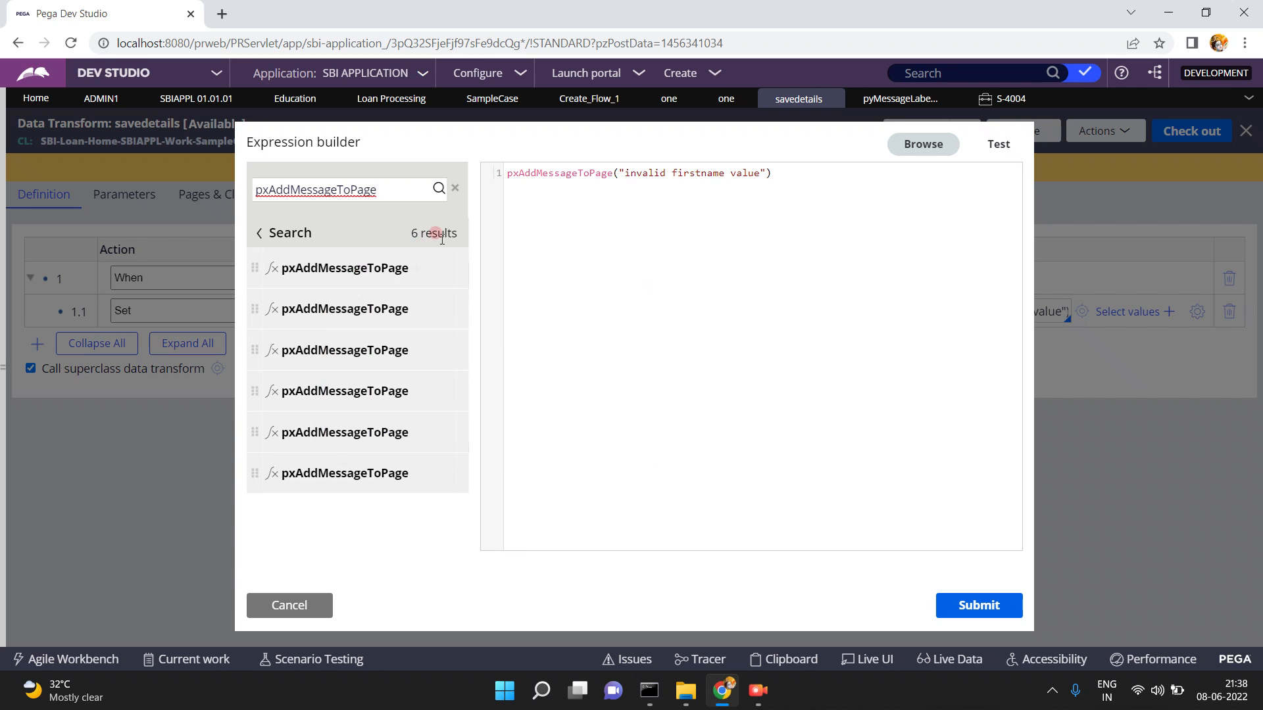
Examine the pxAddMessageToPage expression and its message argument in the expression builder, and close the builder without submitting
triple_click(530, 175)
click(530, 176)
click(521, 174)
triple_click(584, 172)
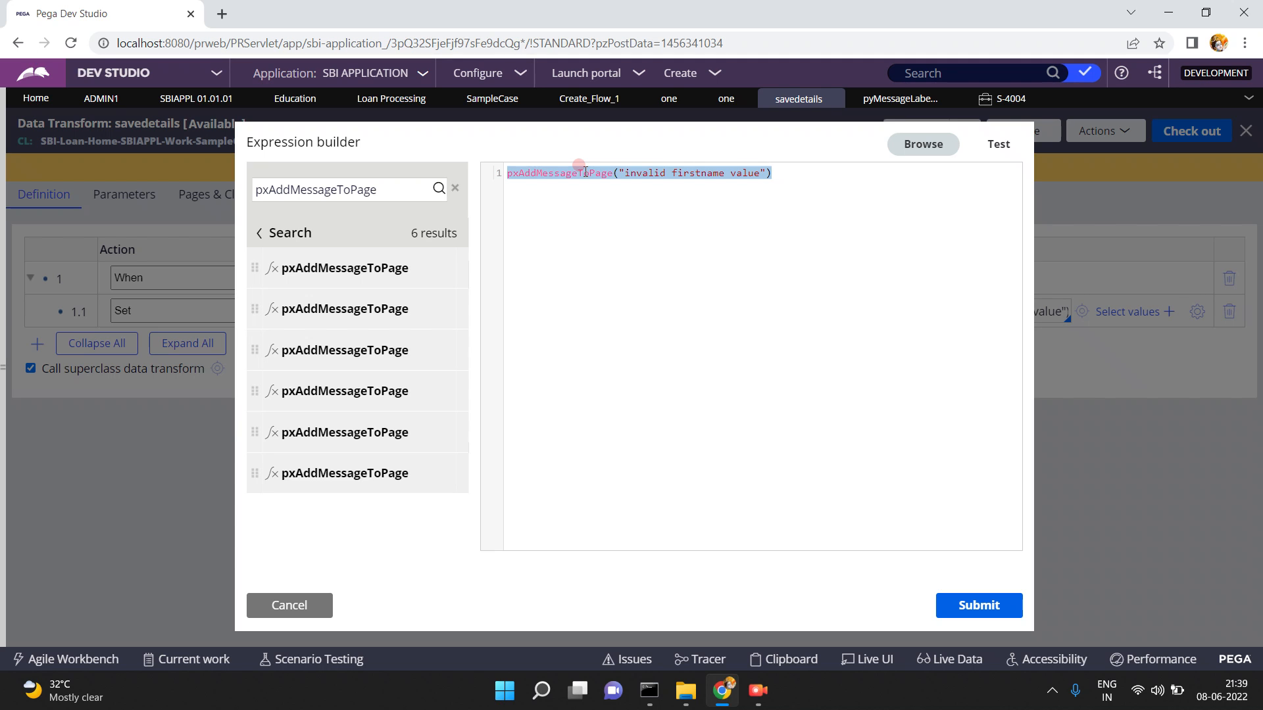
click(585, 172)
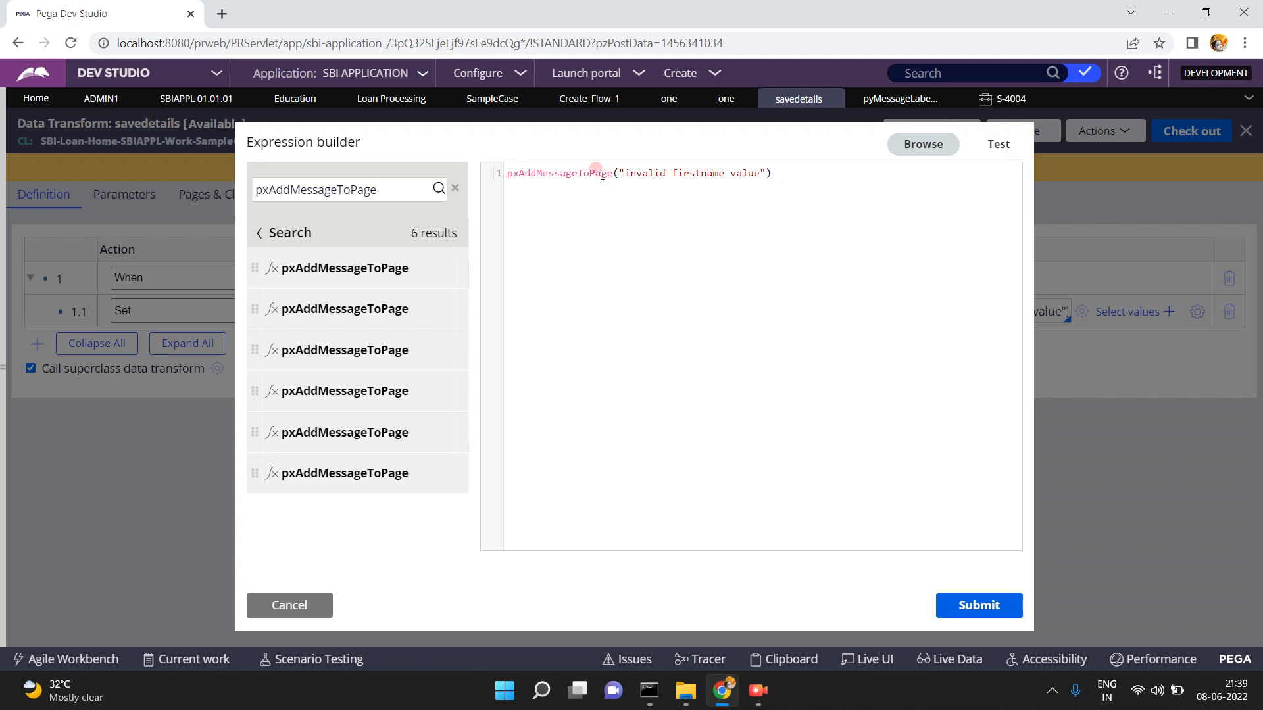
click(766, 175)
text())
triple_click(564, 174)
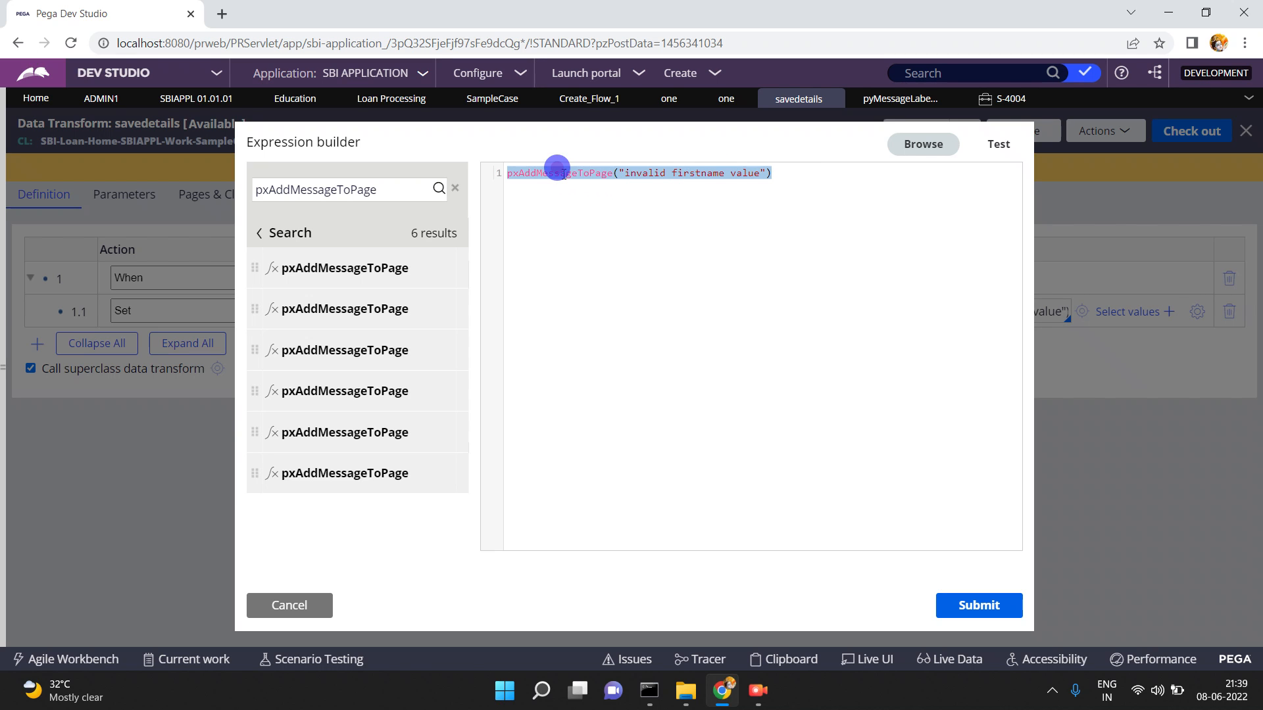
click(563, 175)
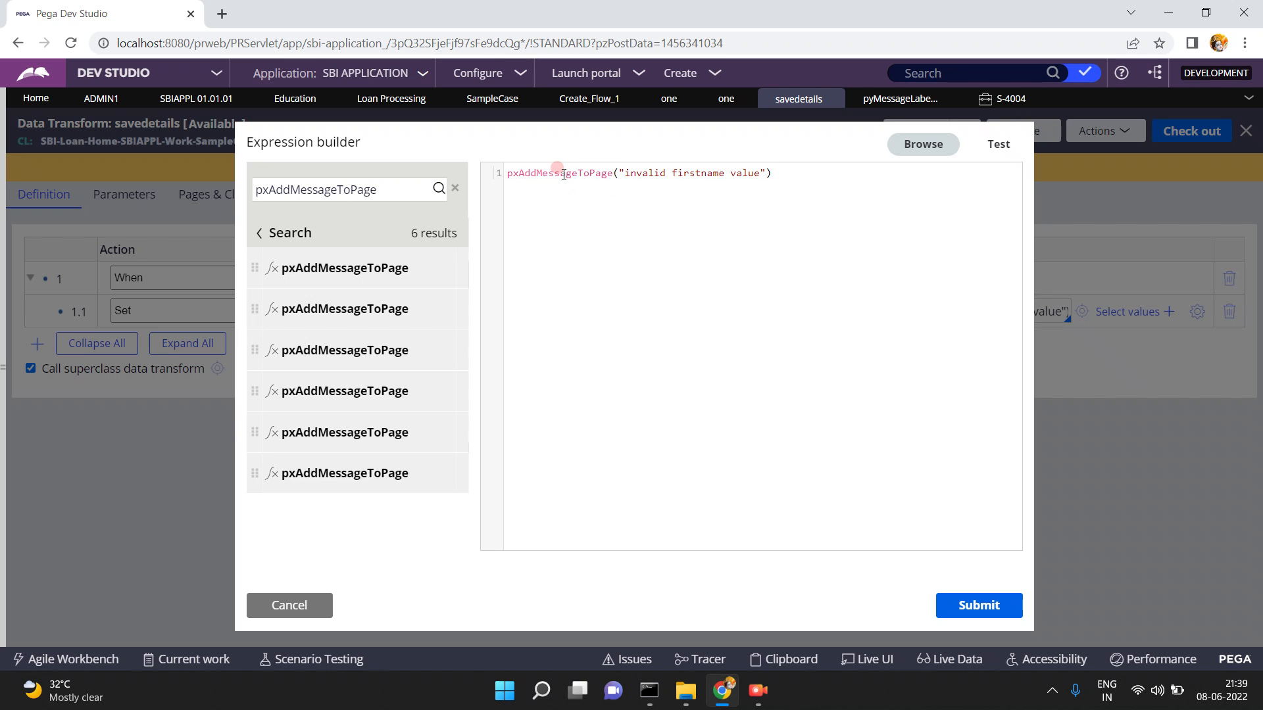
click(617, 173)
click(681, 172)
click(290, 609)
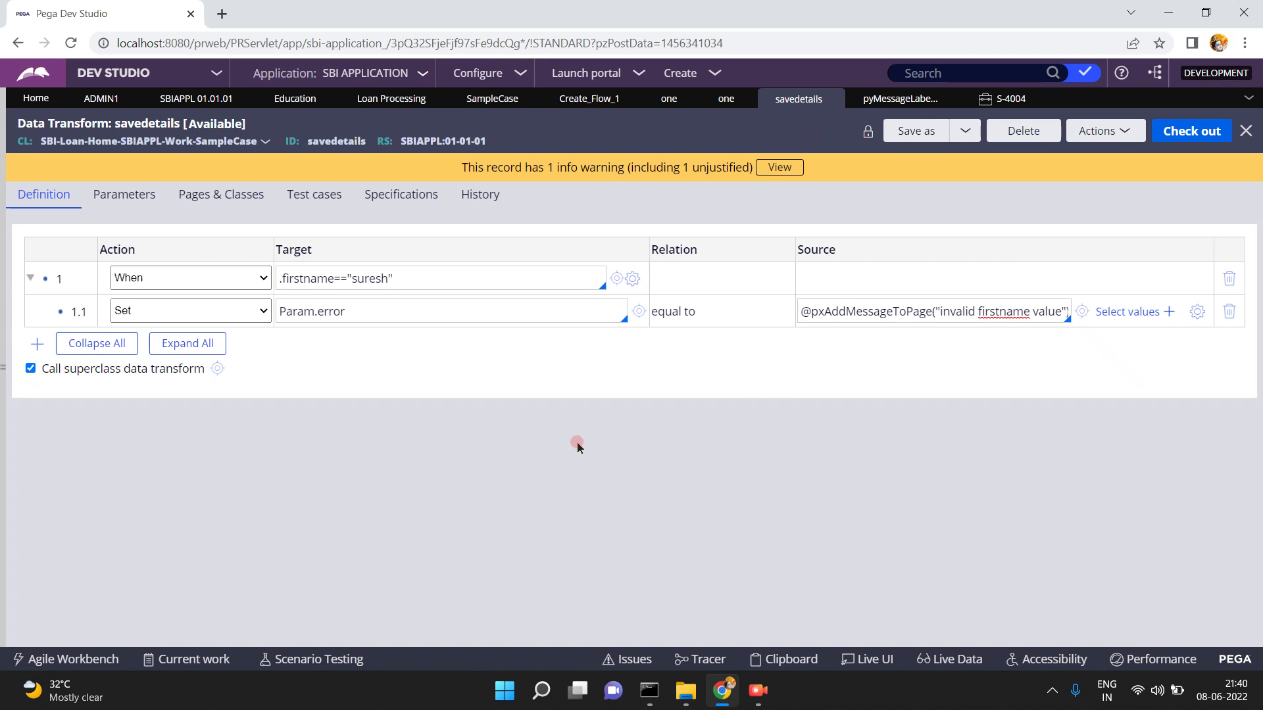
Search the application's rules for pxAddMessageToPage and open the function variant with String and Page parameters
click(513, 300)
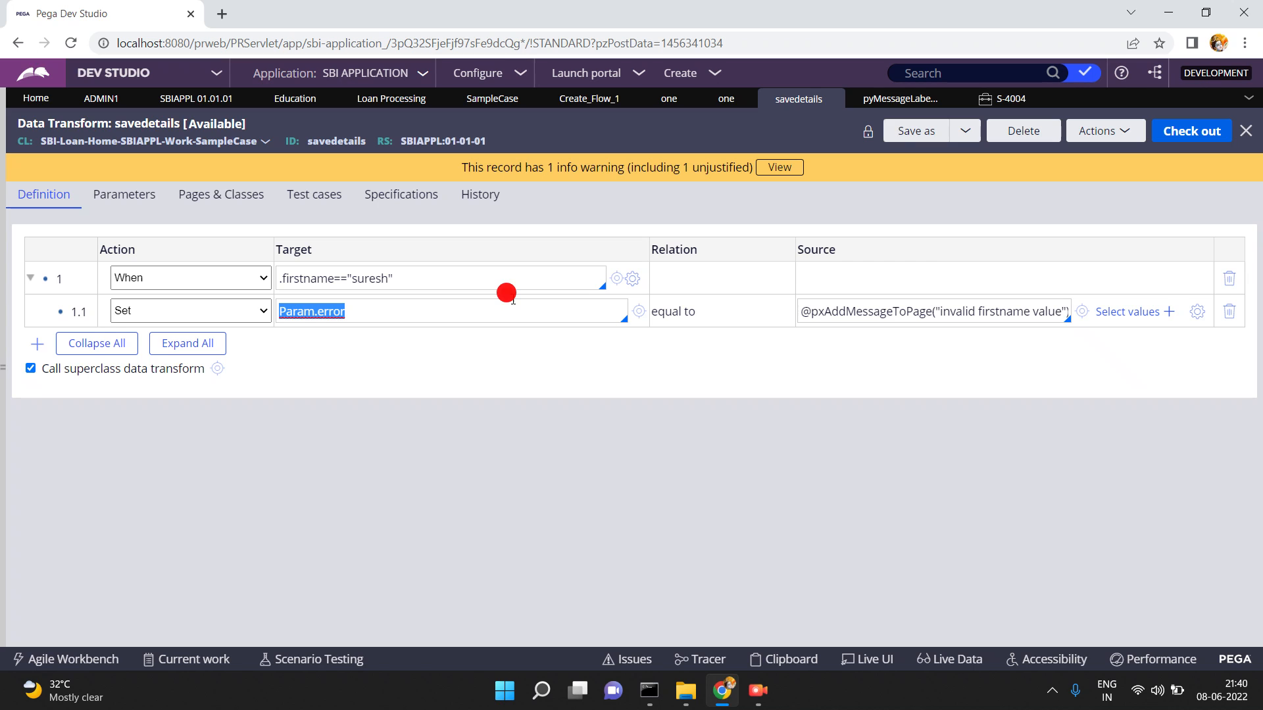
double_click(909, 316)
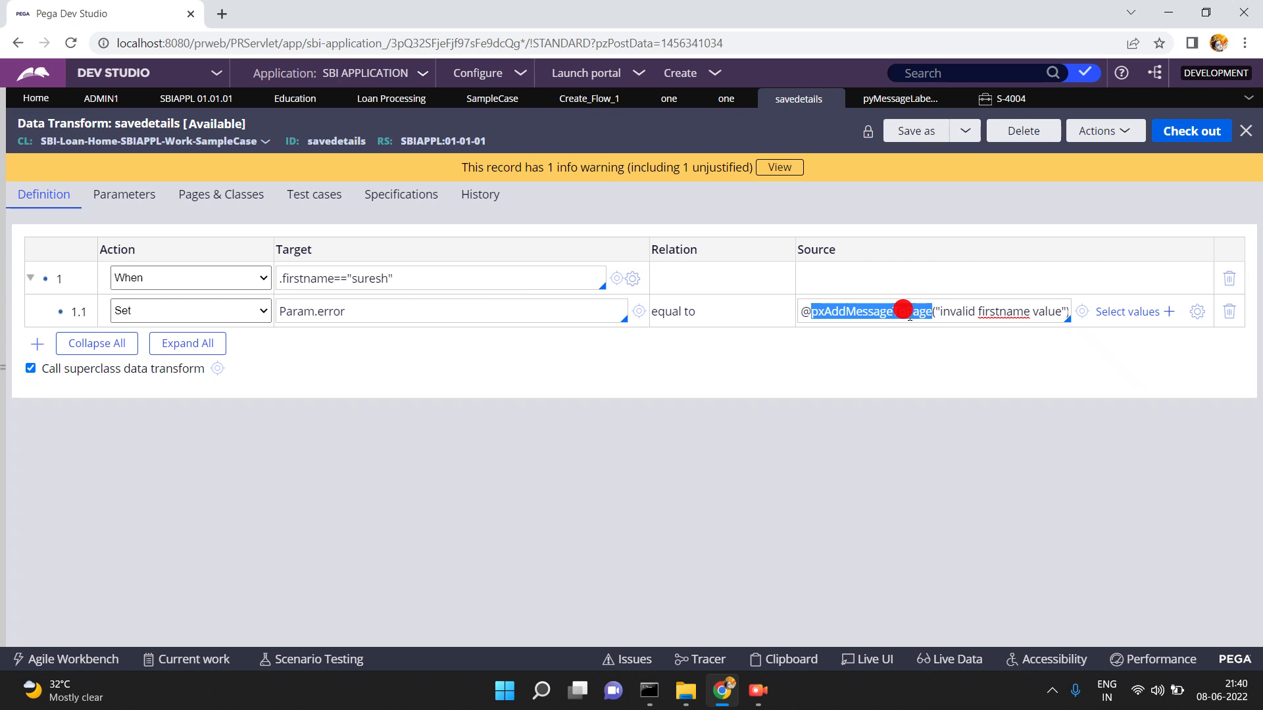
key(ctrl+c)
click(935, 66)
key(ctrl+v)
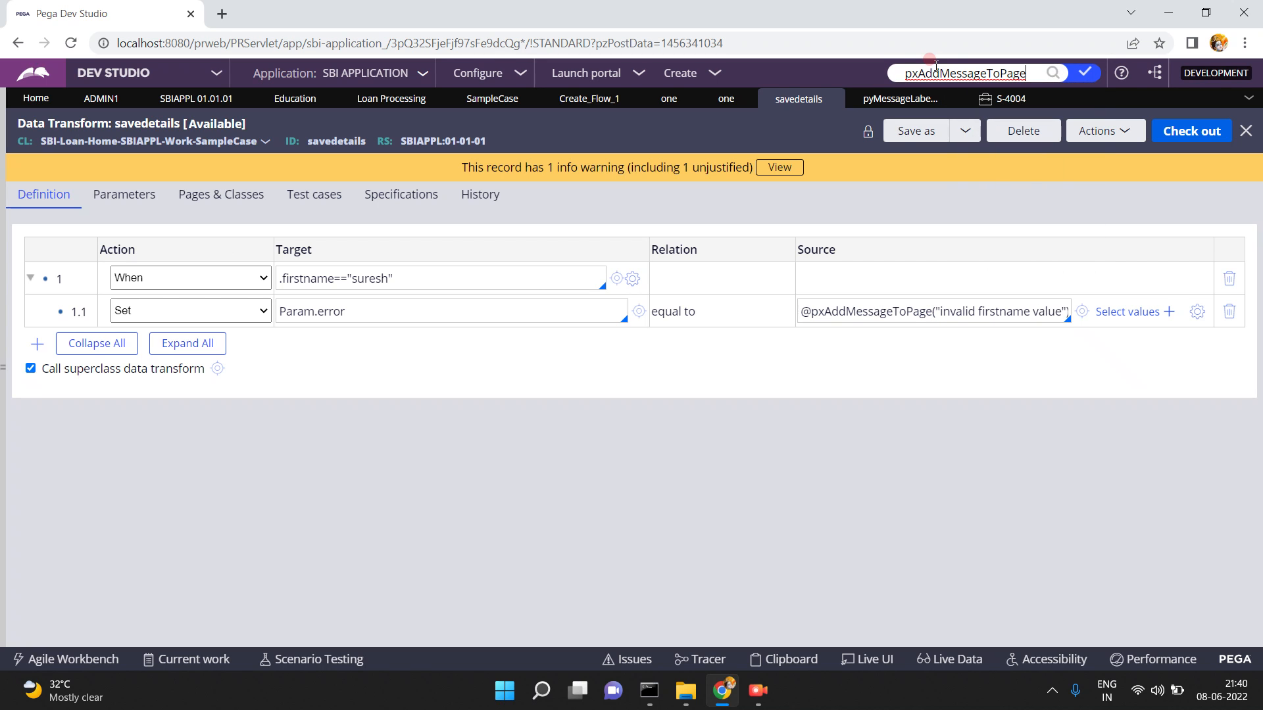
key(Return)
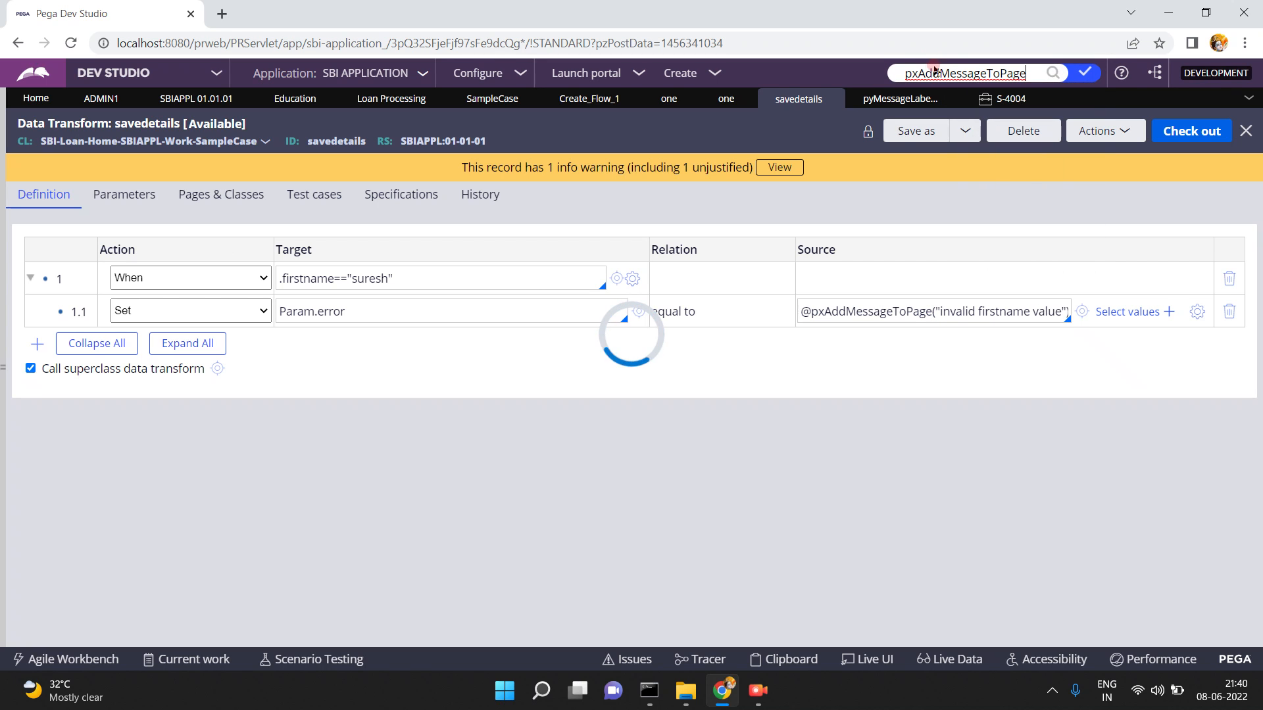
click(717, 151)
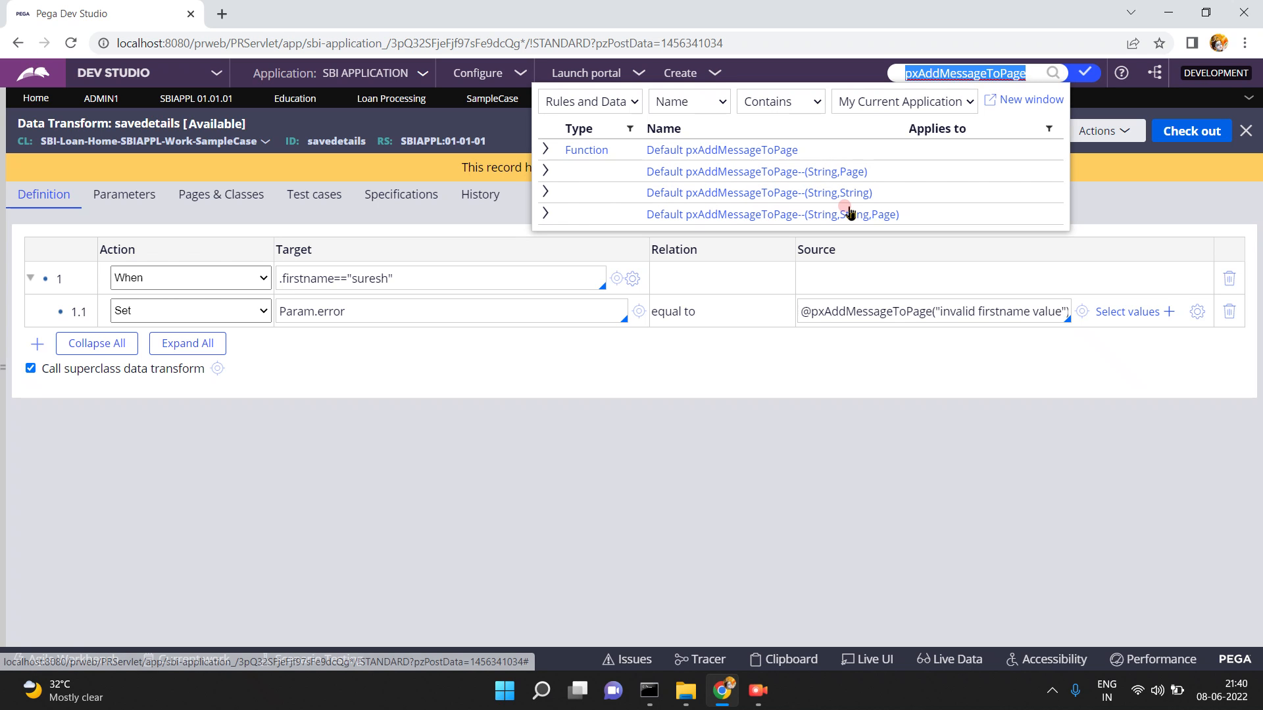
click(669, 172)
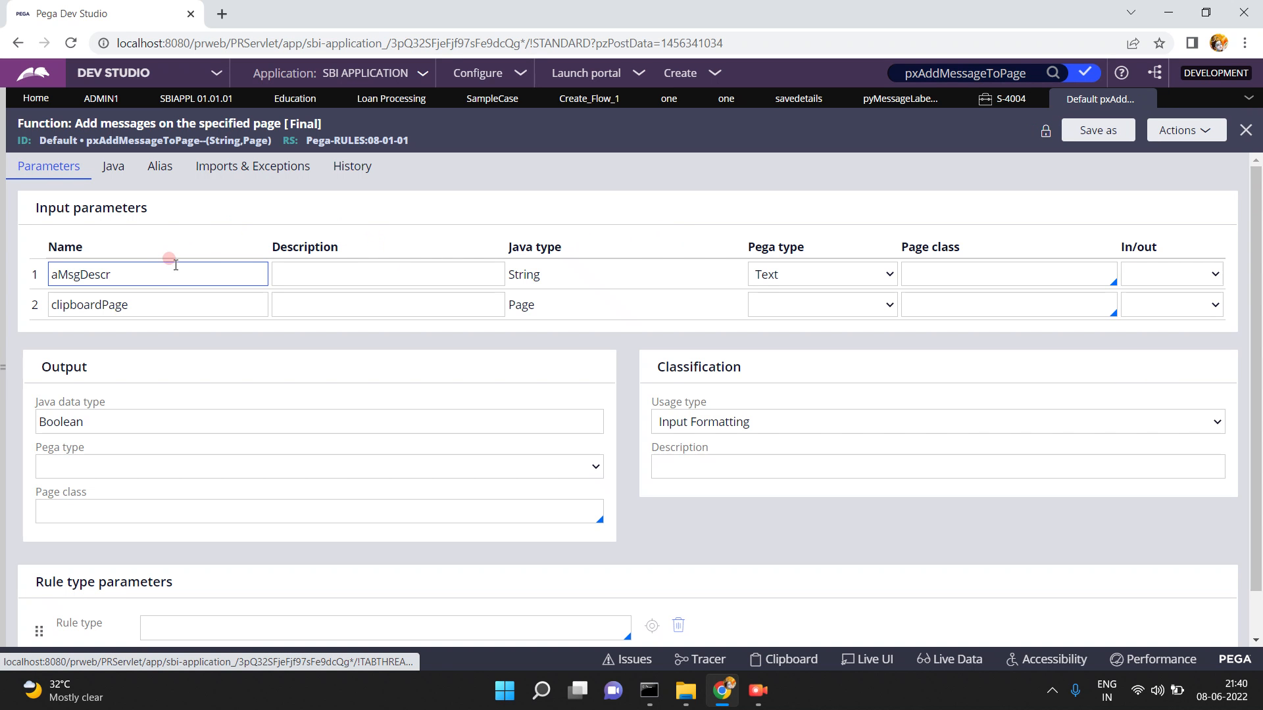
Review the aMsgDescr and clipboardPage input parameters and the output data type of the pxAddMessageToPage function
double_click(164, 274)
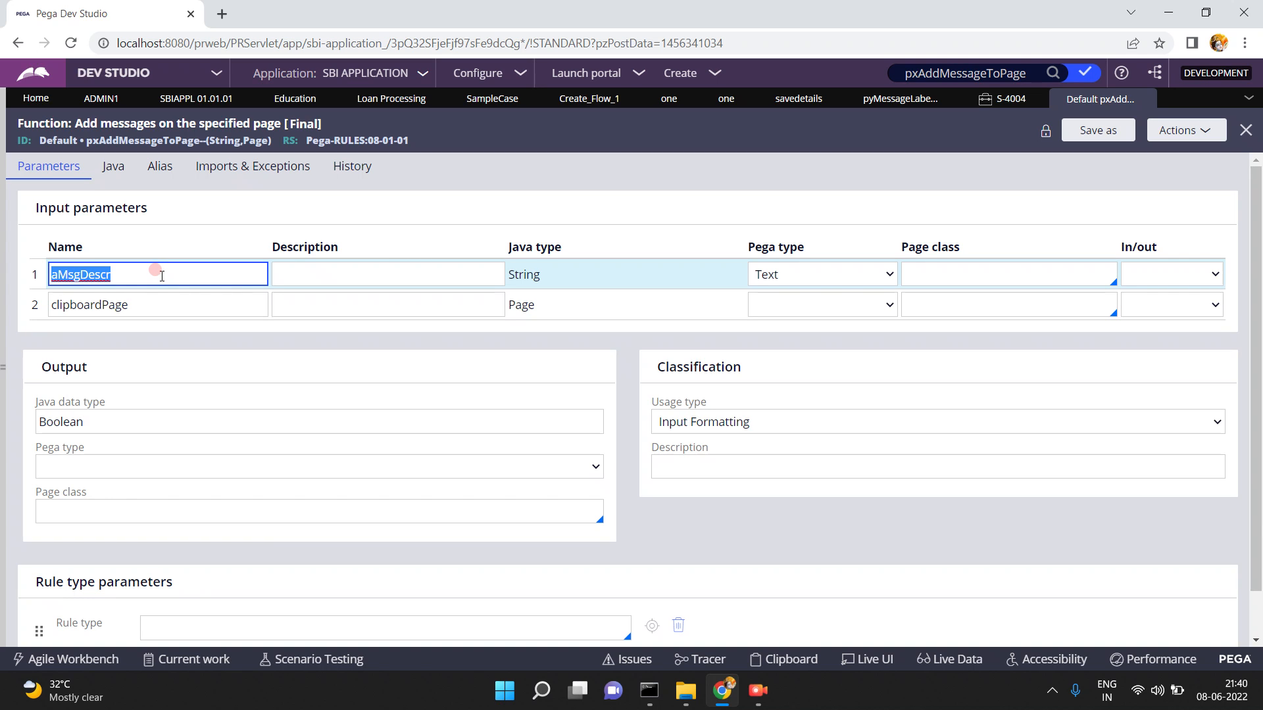
double_click(162, 301)
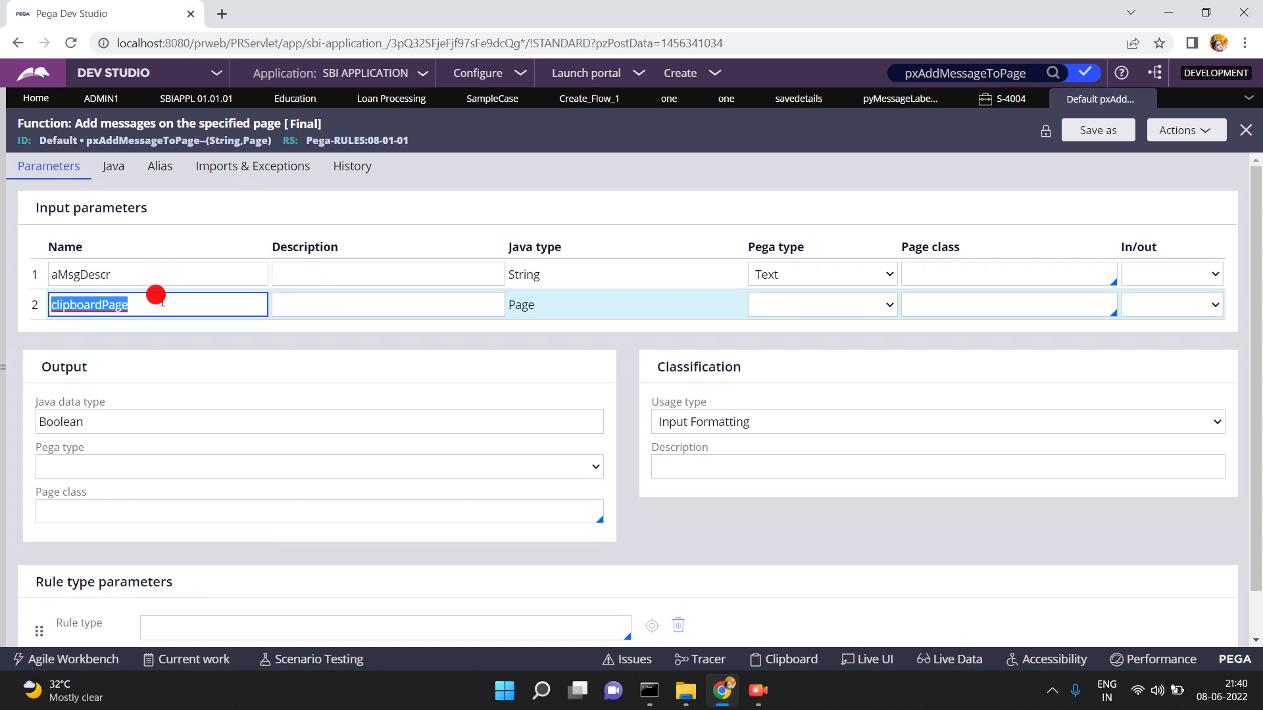
click(85, 420)
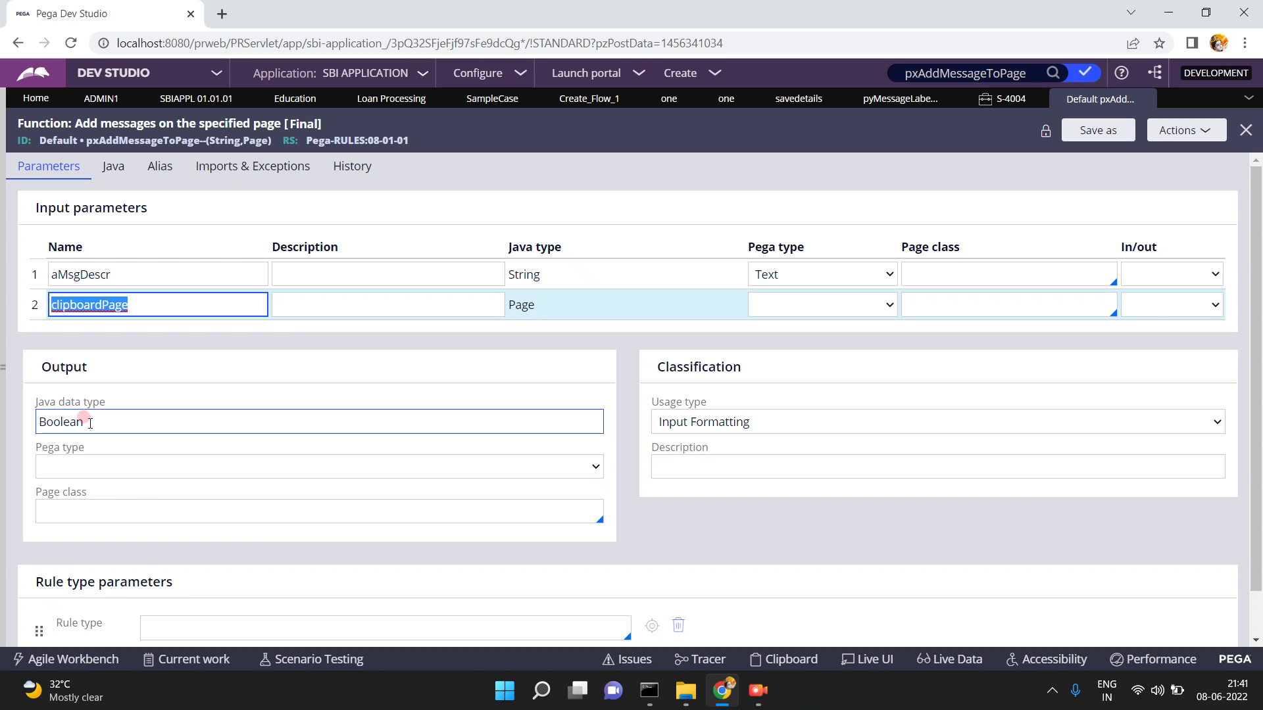
click(144, 376)
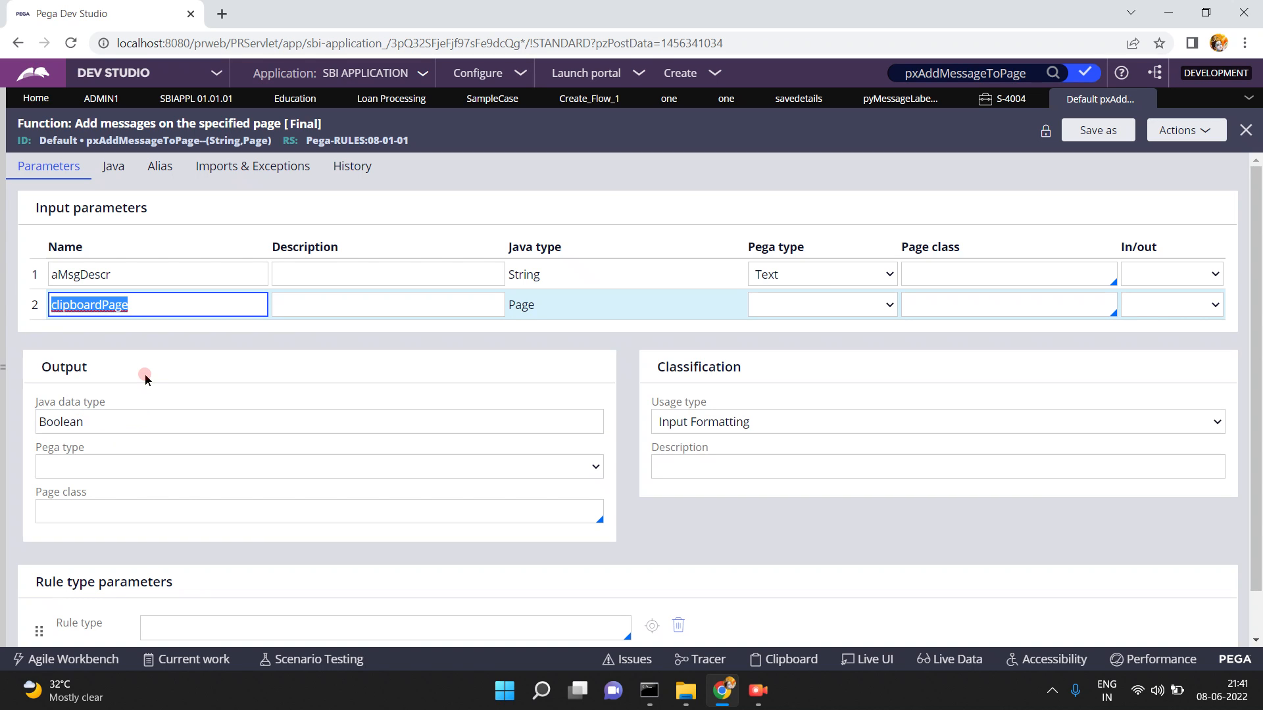
click(108, 414)
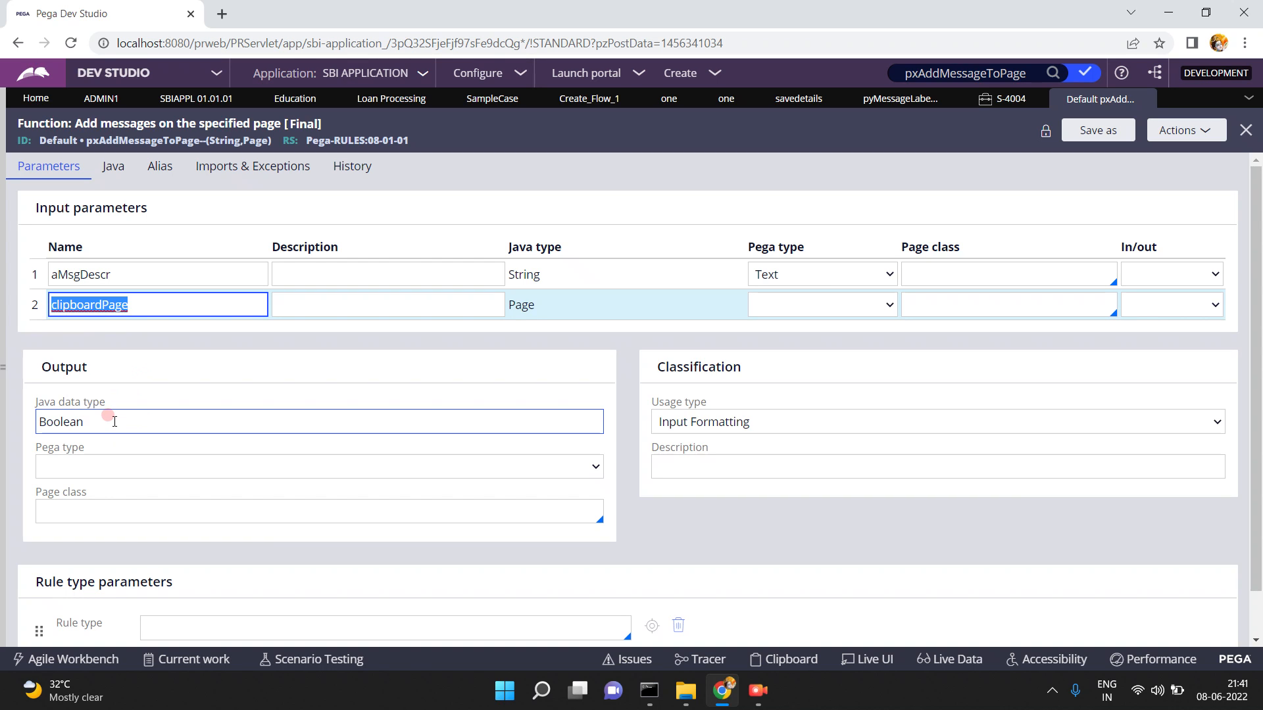
click(134, 247)
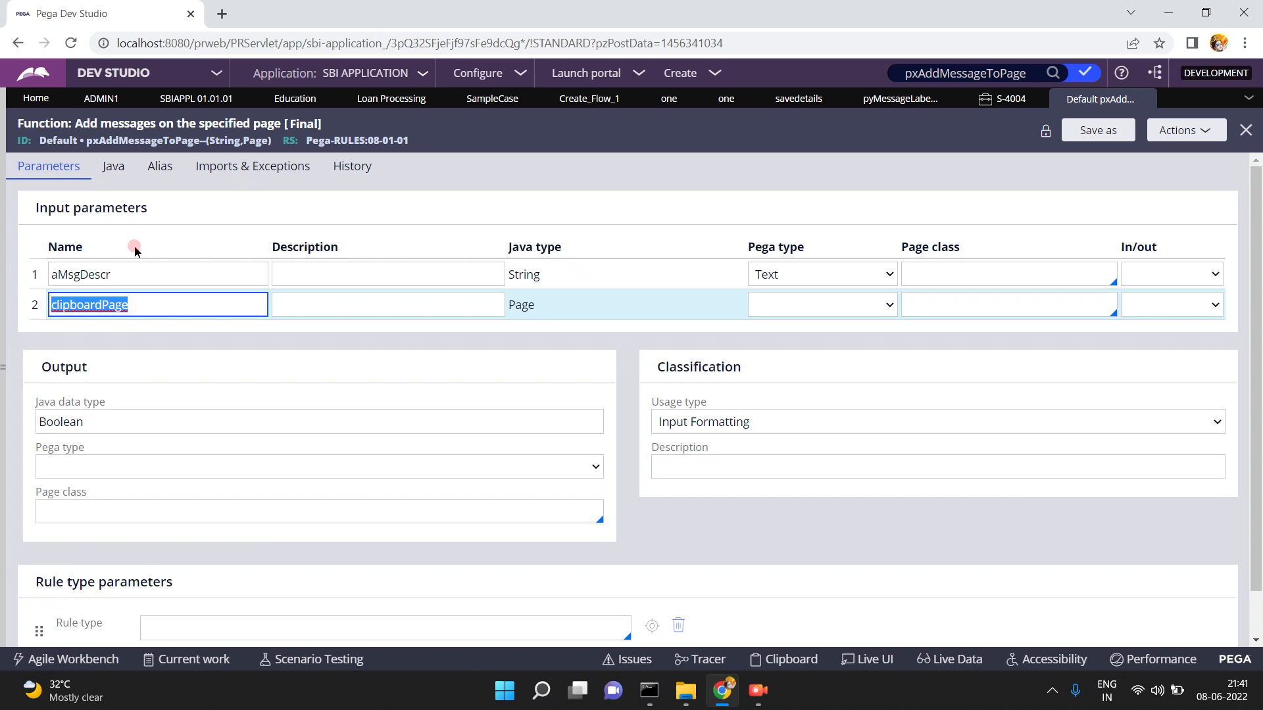
Examine the Java source of the pxAddMessageToPage function, especially clipboardPage, cPage and the addMessage call, and close the function rule
click(113, 171)
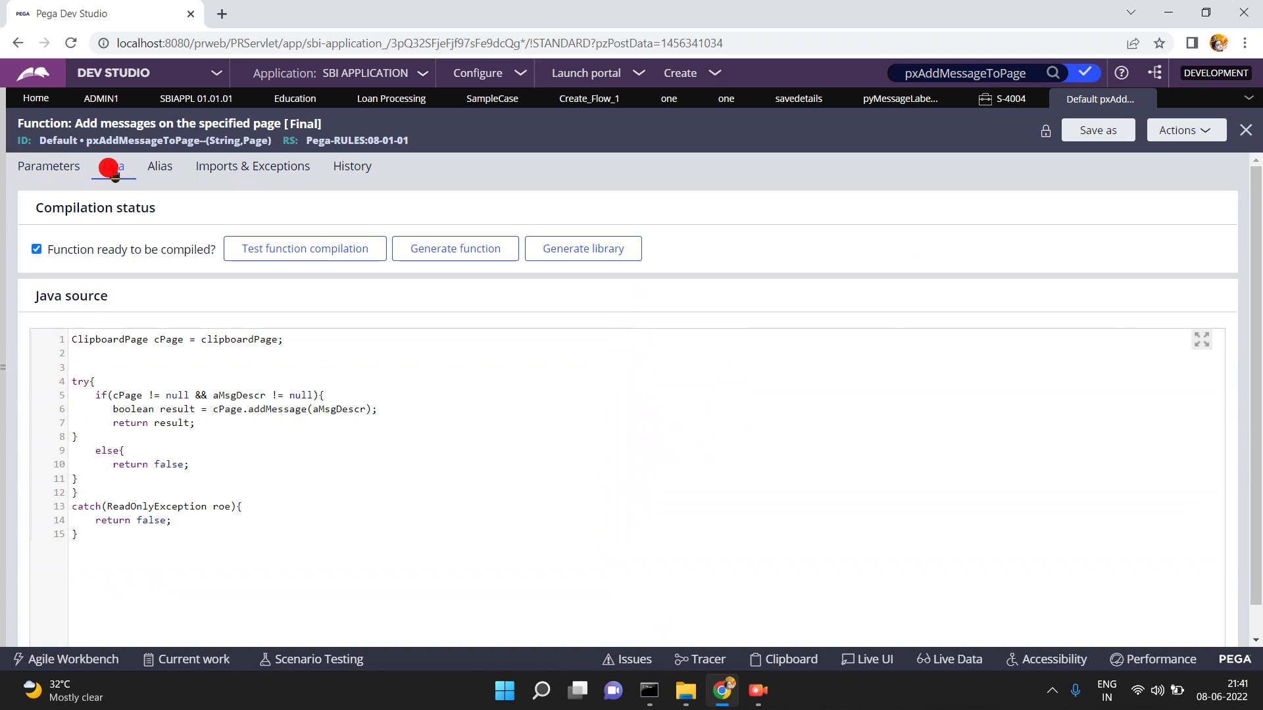
triple_click(217, 465)
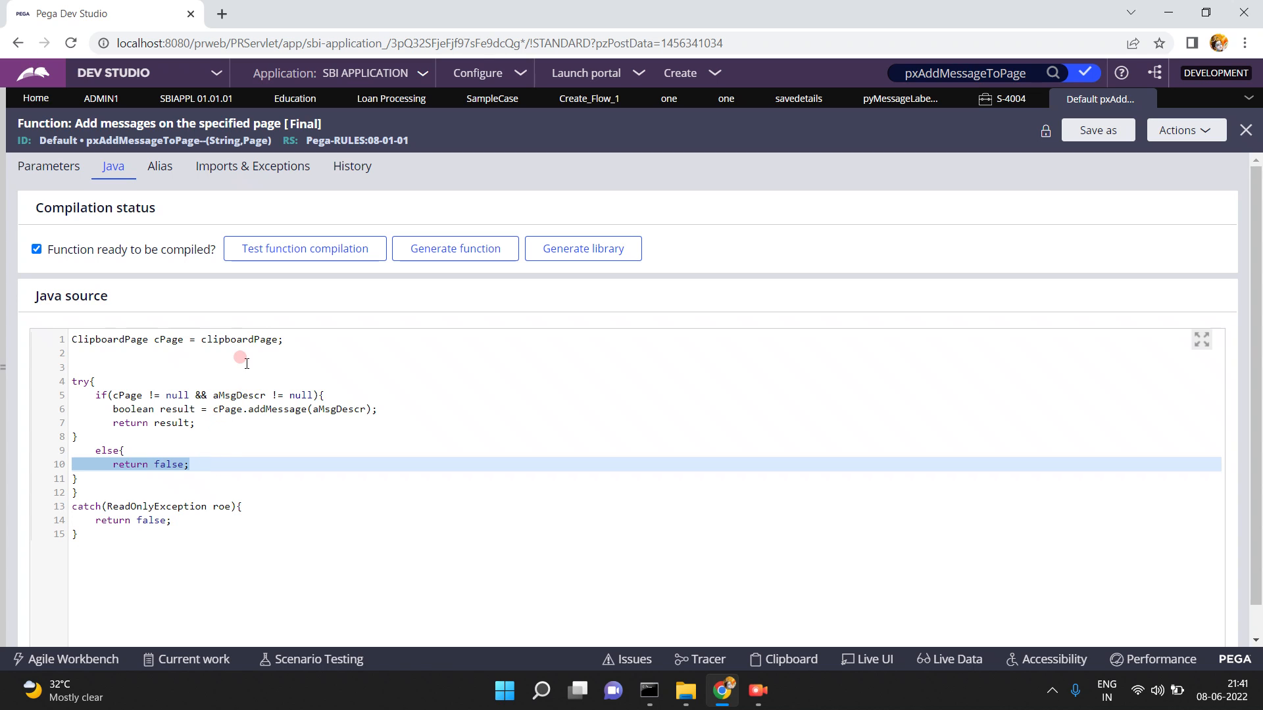
click(244, 342)
double_click(246, 340)
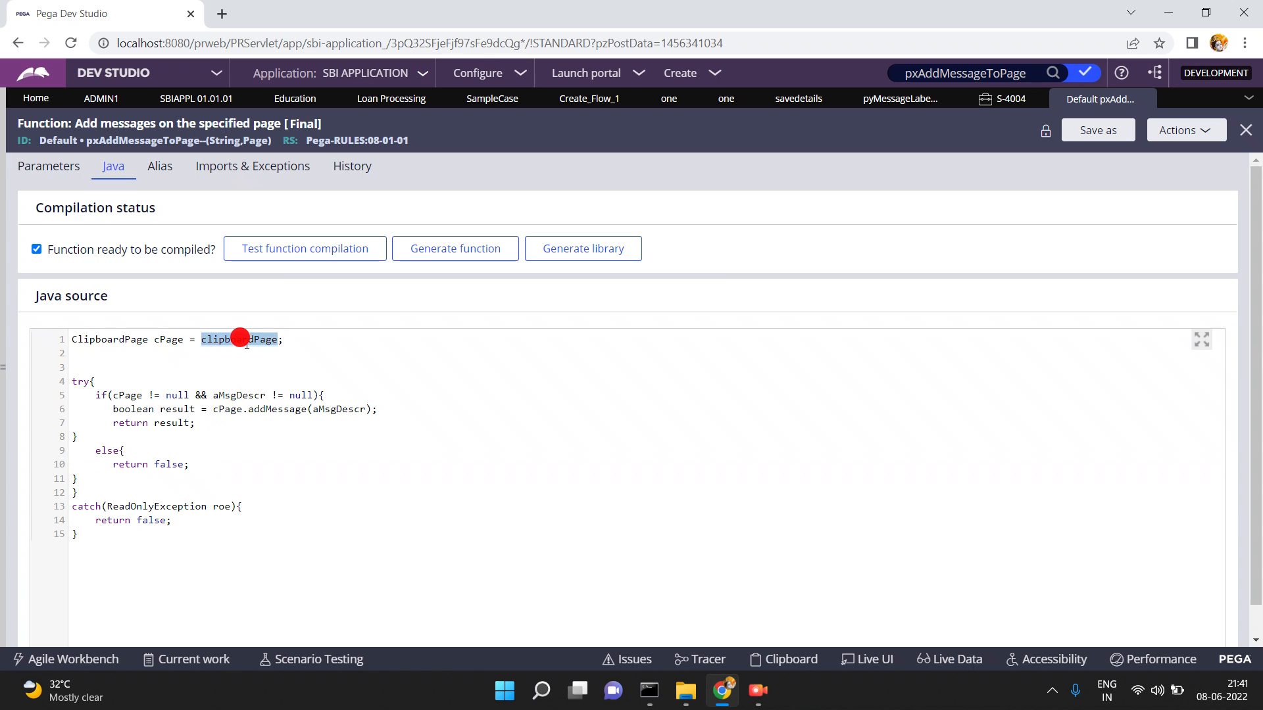
double_click(168, 338)
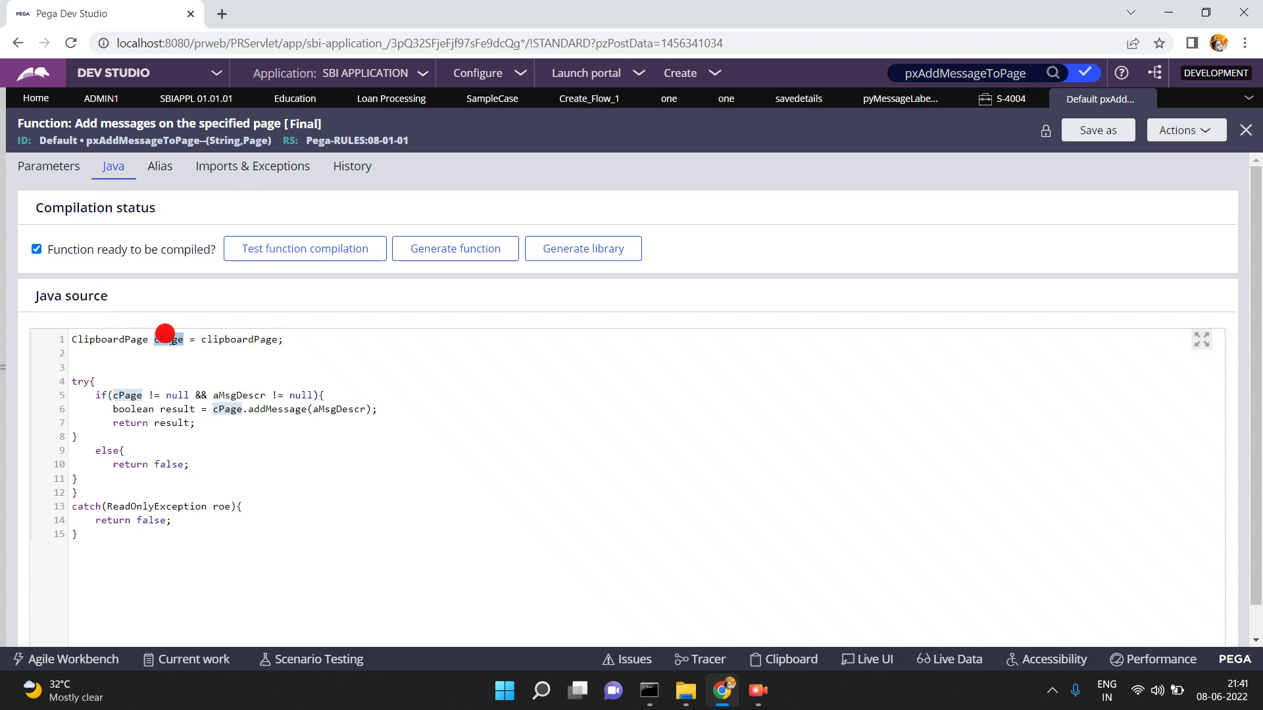
double_click(269, 410)
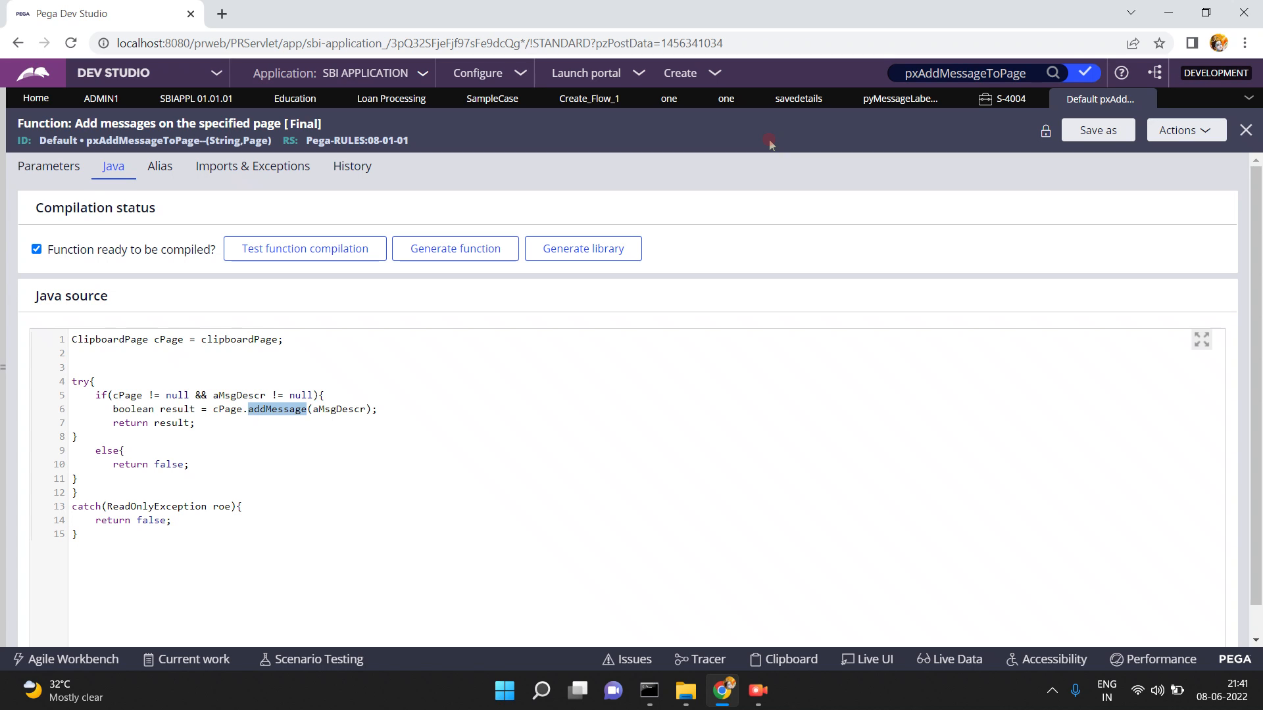
mouse_move(1127, 104)
click(1144, 99)
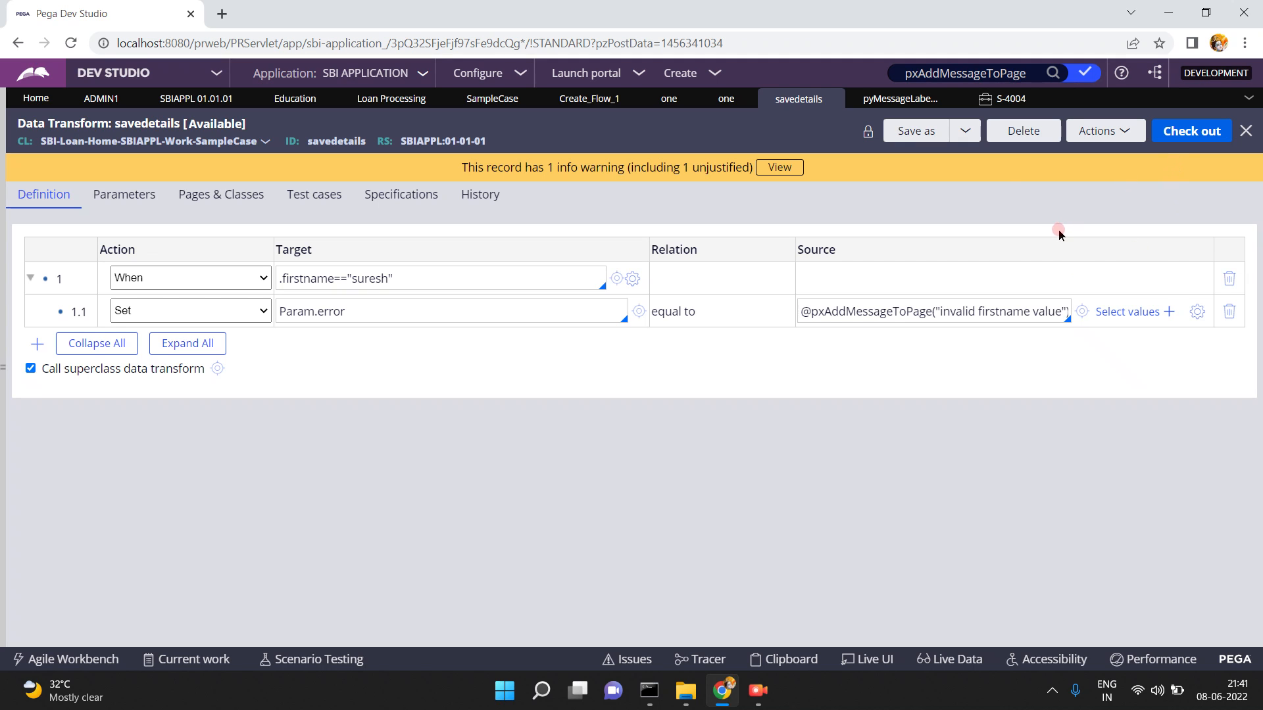
Read through the full pxAddMessageToPage source expression in row 1.1 of the savedetails data transform
click(866, 306)
key(Right)
key(Right)
key(Right)
key(Right)
key(Right)
key(Right)
key(Right)
key(Right)
key(Right)
key(Right)
key(Right)
key(Right)
key(Right)
key(Right)
key(Right)
key(Right)
key(Right)
key(Right)
key(Right)
key(Right)
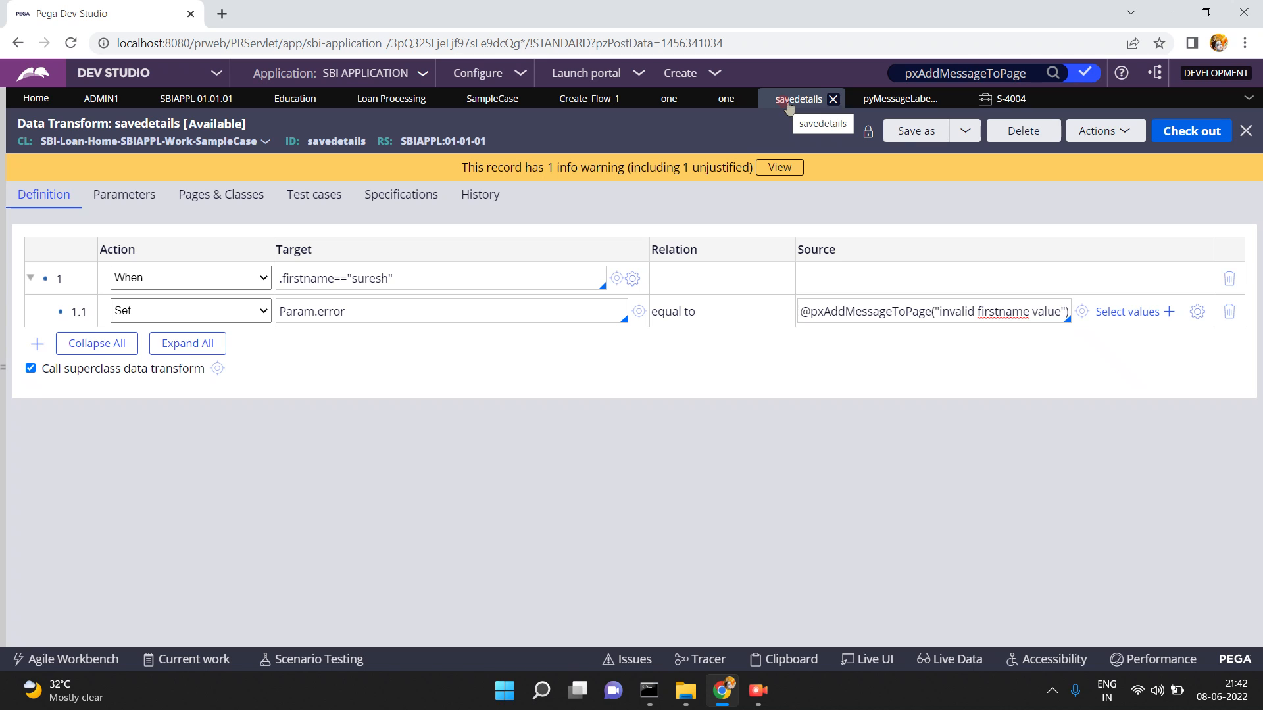
Review the post-processing data transform of flow action one and the Create_Flow_1 diagram
click(659, 100)
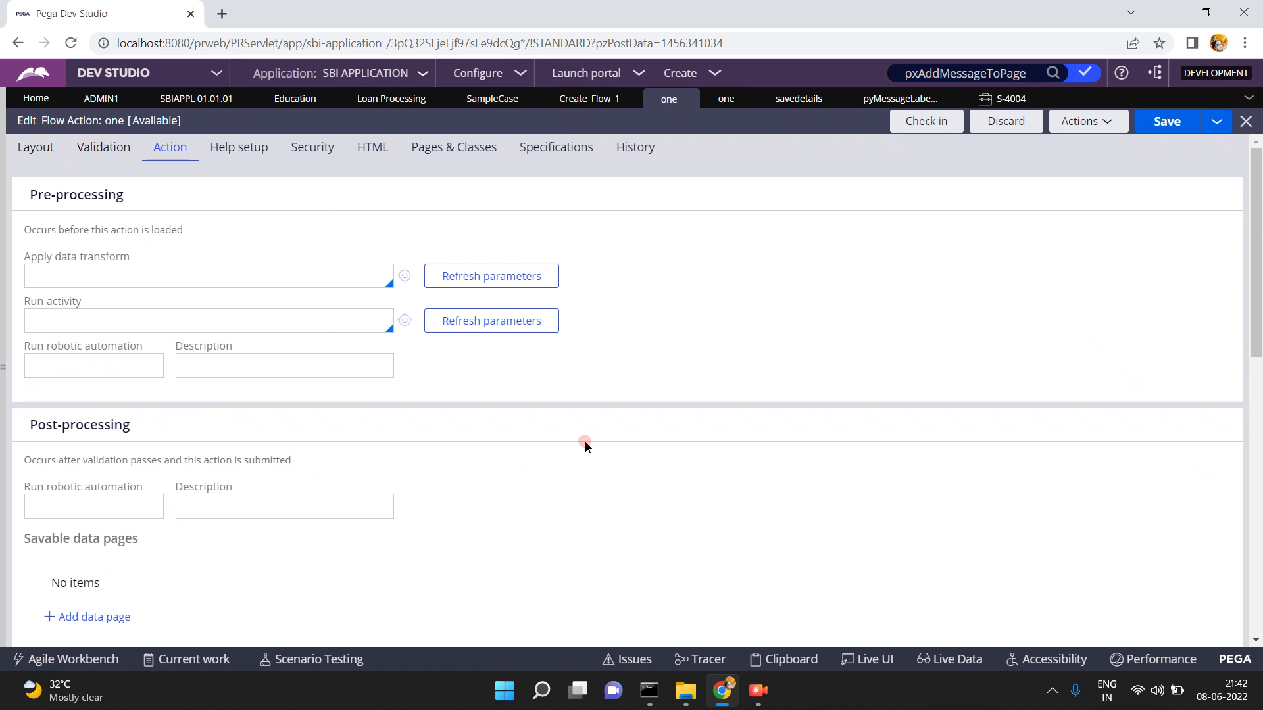
scroll(584, 444, down, 4)
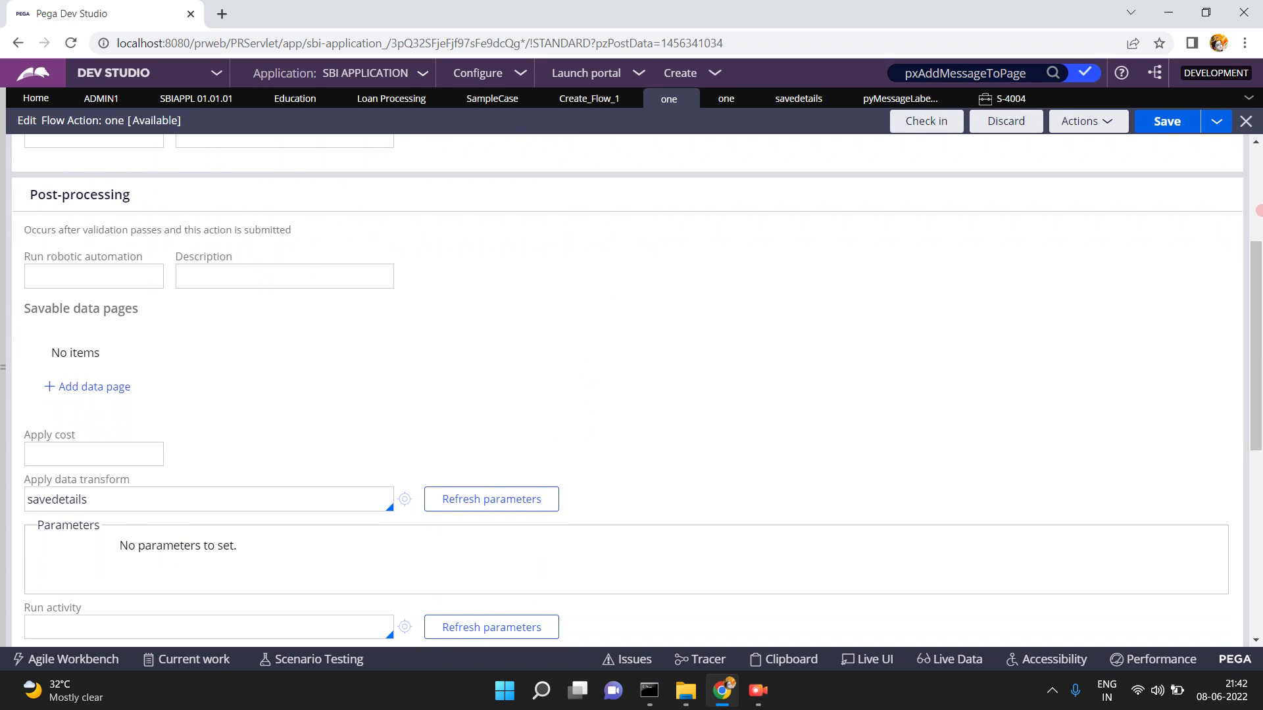
click(1256, 211)
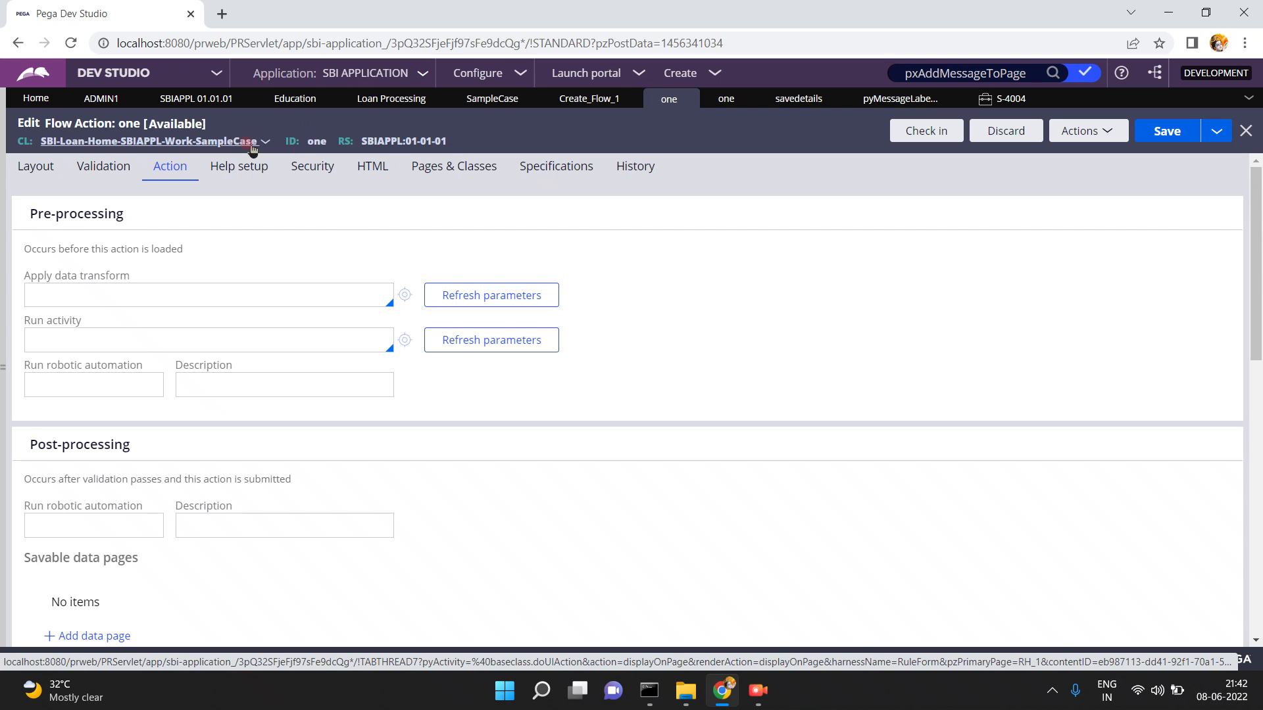
click(578, 99)
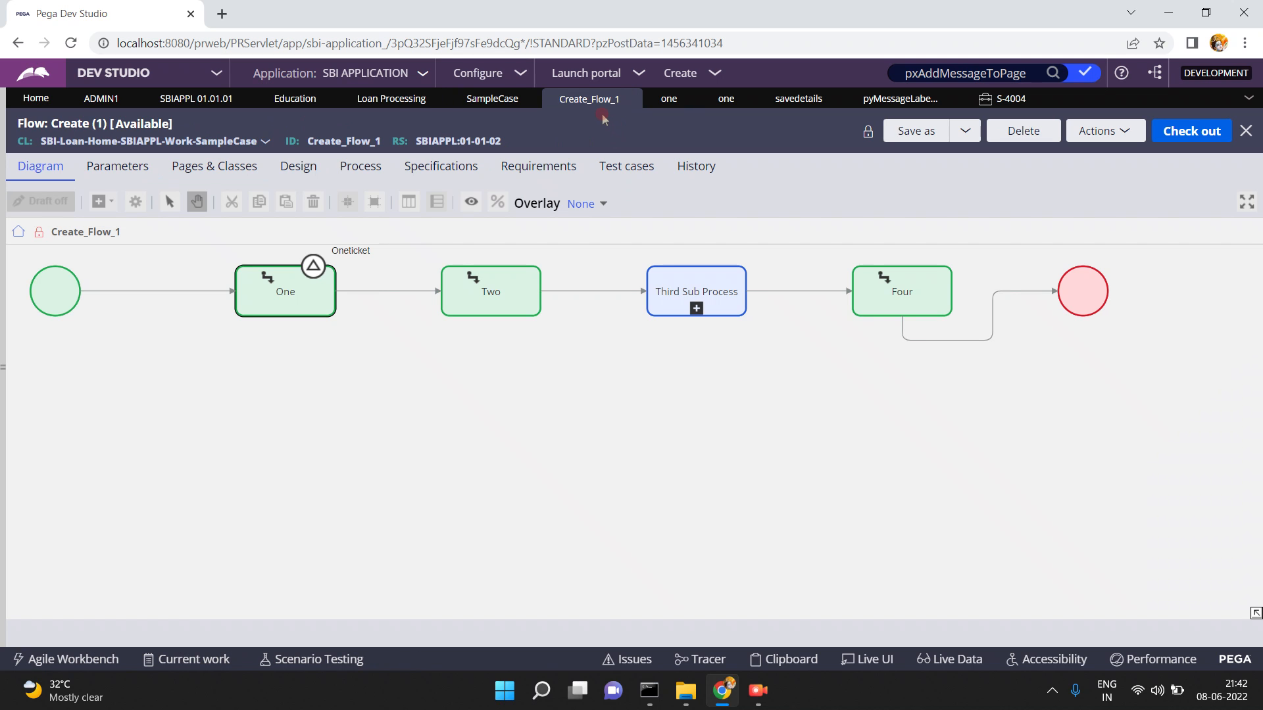
Save and run the SampleCase case type, and submit its first step with the firstname value checked by the savedetails condition
click(475, 107)
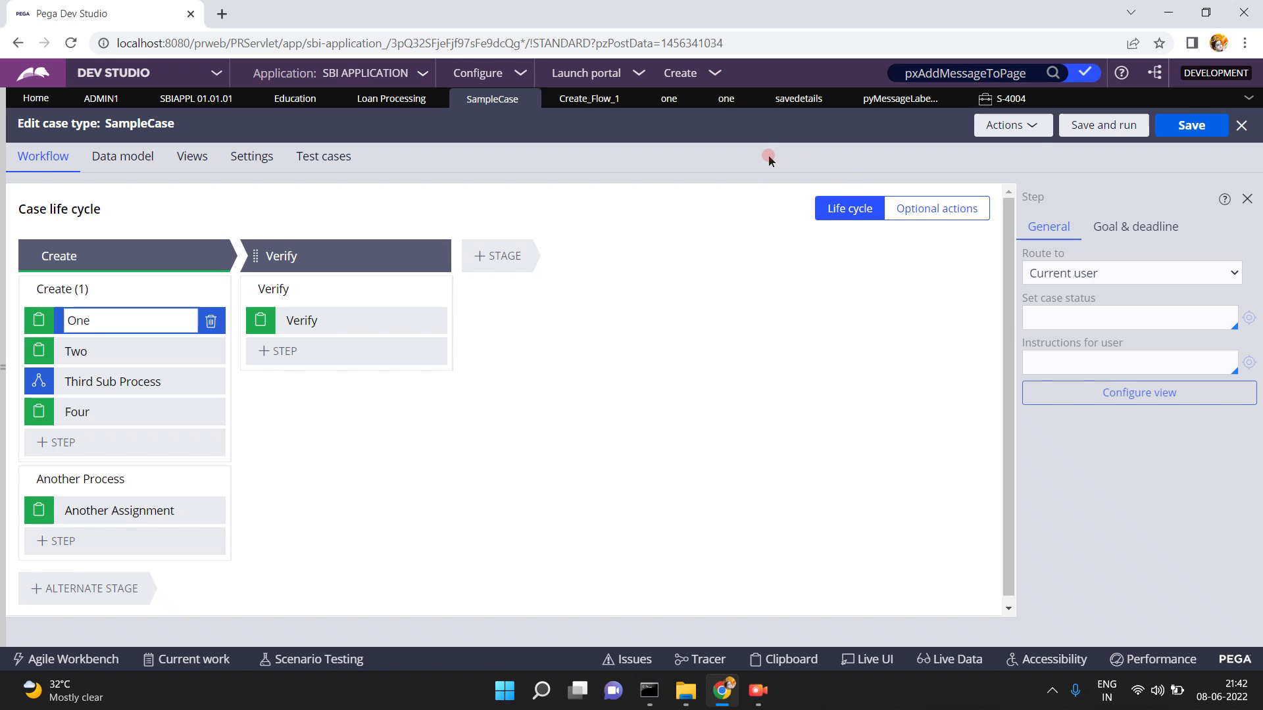
click(1081, 139)
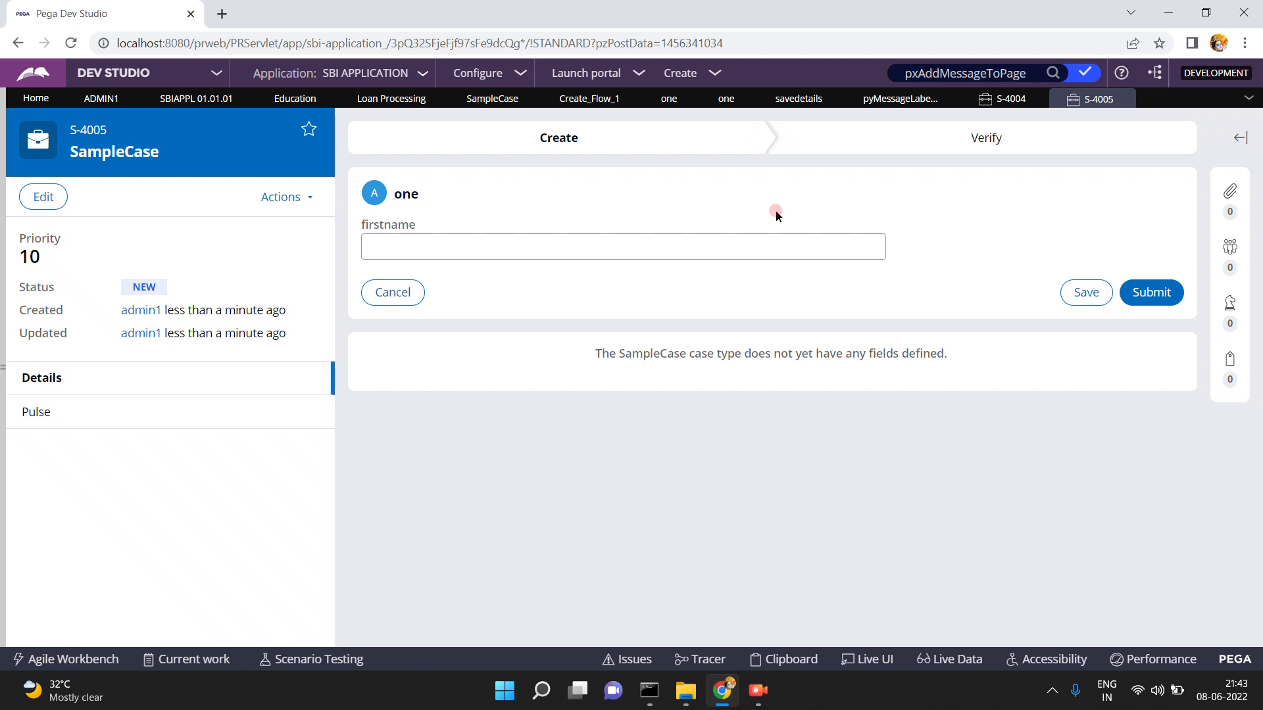
click(673, 250)
text(suresh)
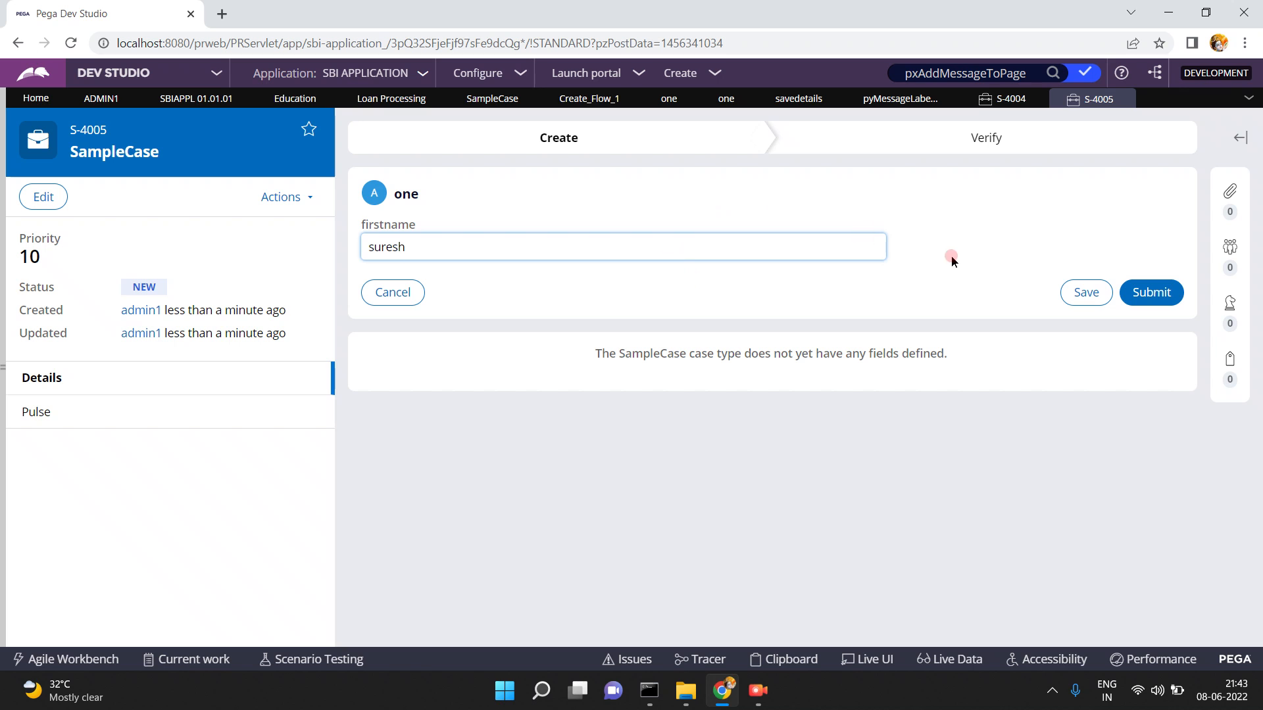
click(1135, 284)
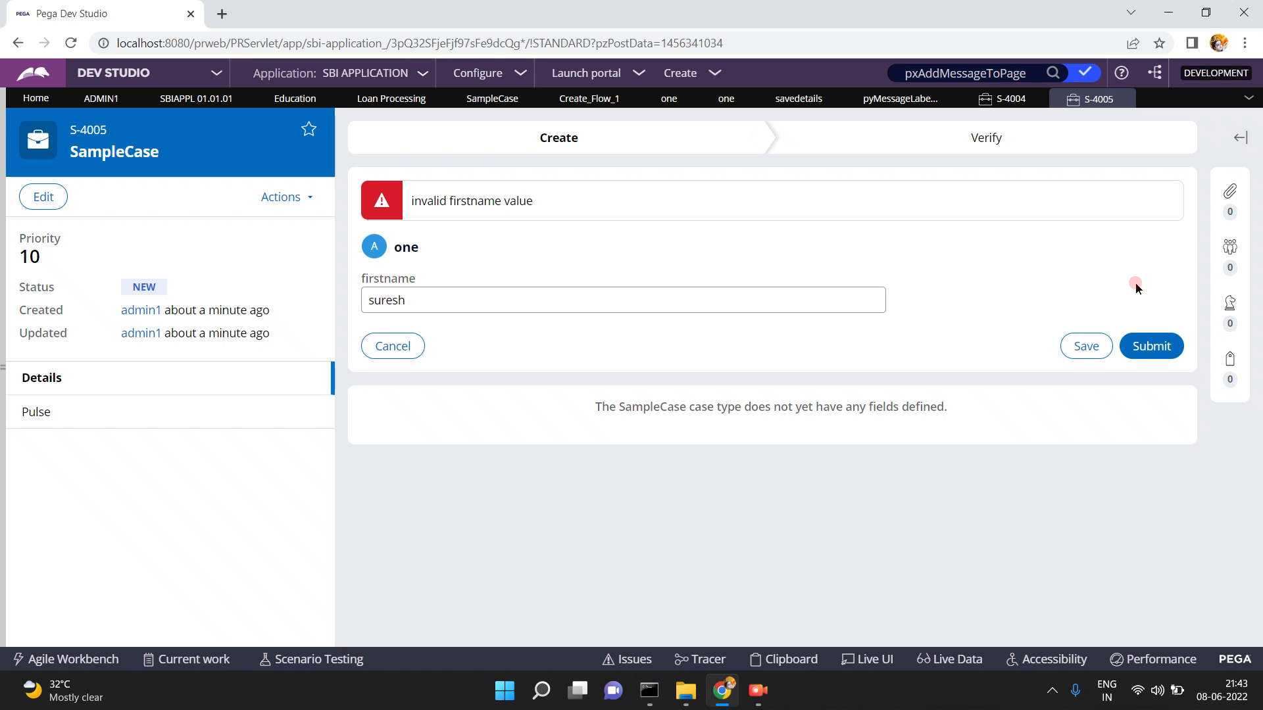
Inspect the new case's pyWorkPage for errors in the clipboard viewer, and minimize the viewer
click(802, 660)
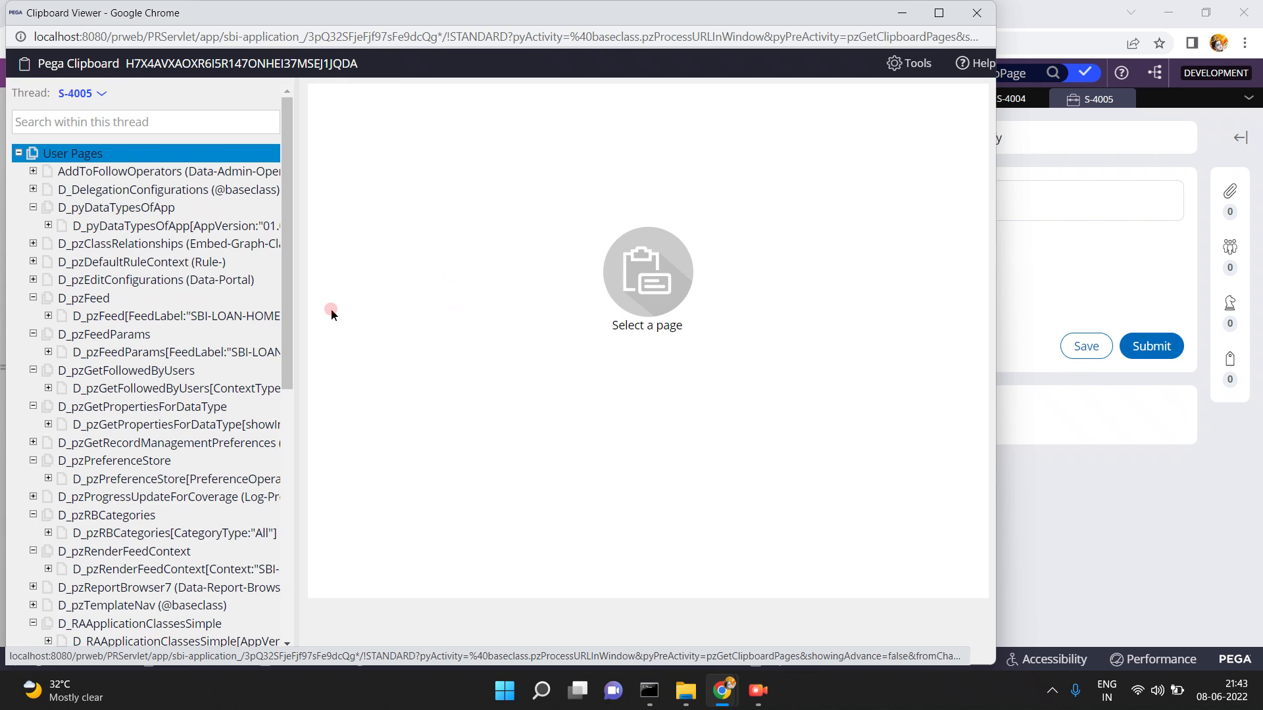
click(288, 457)
click(263, 470)
click(176, 472)
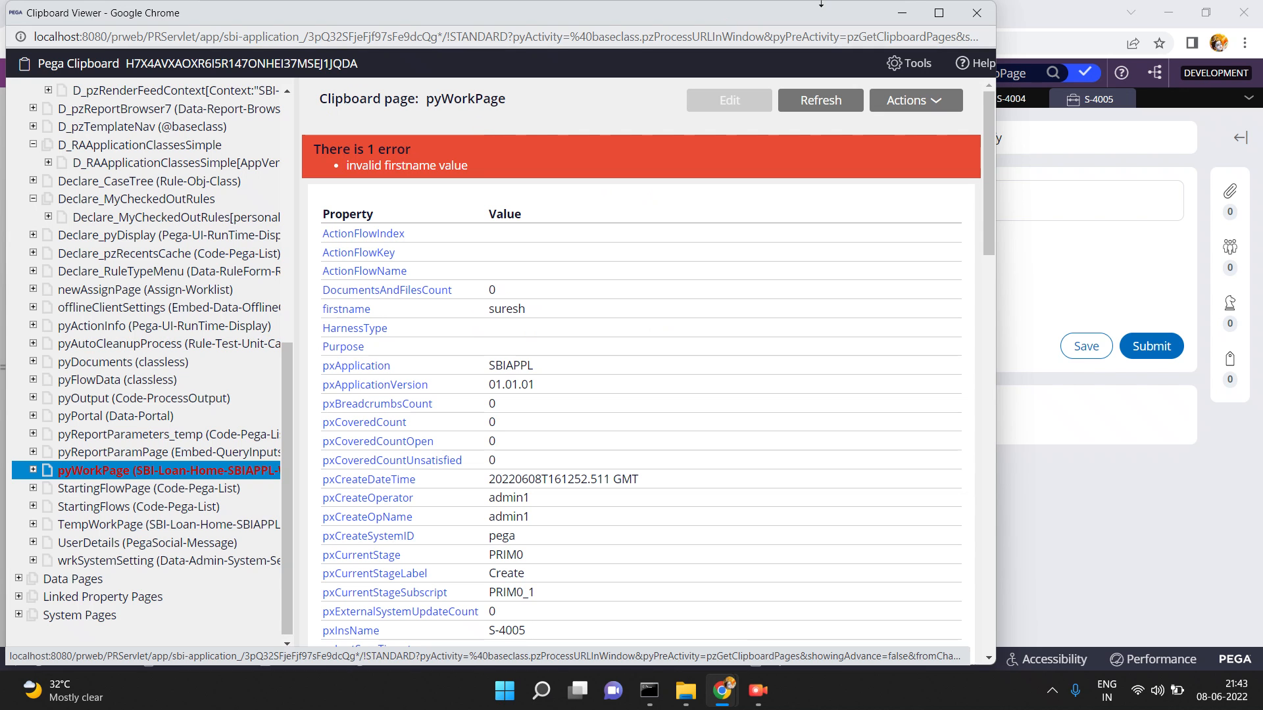
click(901, 13)
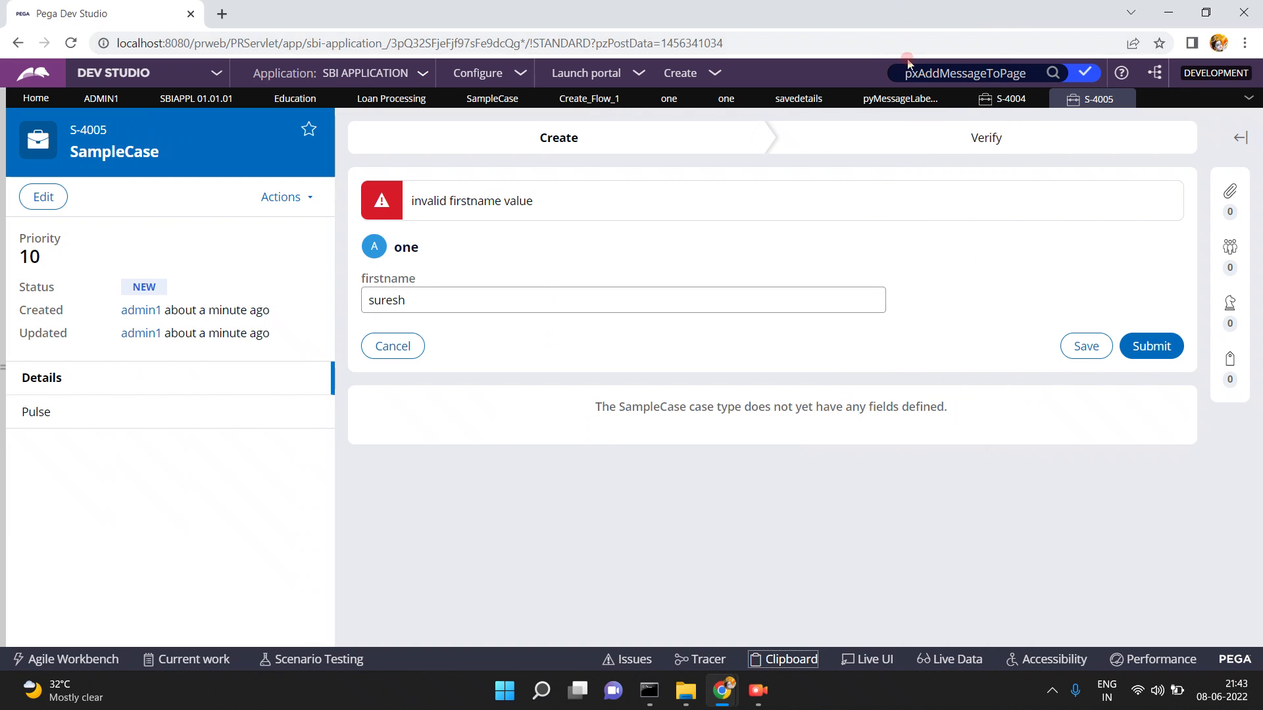
Add Primary as the page argument of pxAddMessageToPage in row 1.1, check out the savedetails data transform and save it
click(794, 100)
click(998, 308)
key(End)
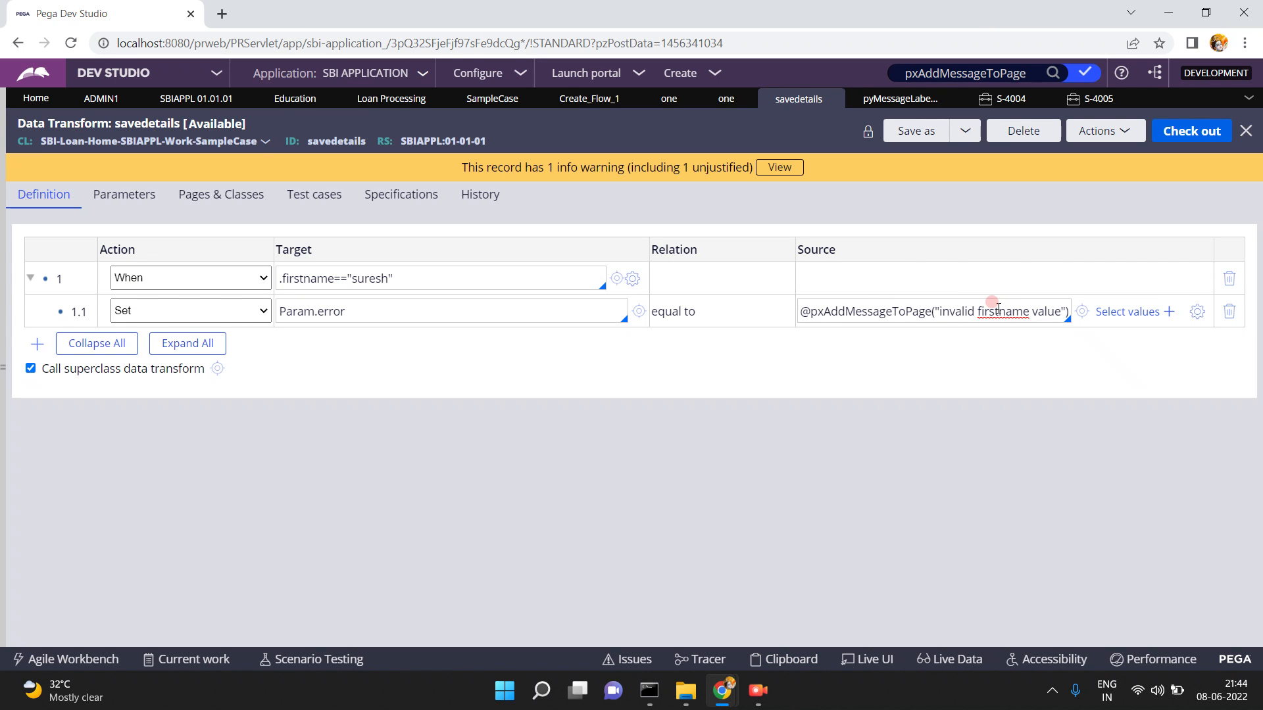
text(,Primary)
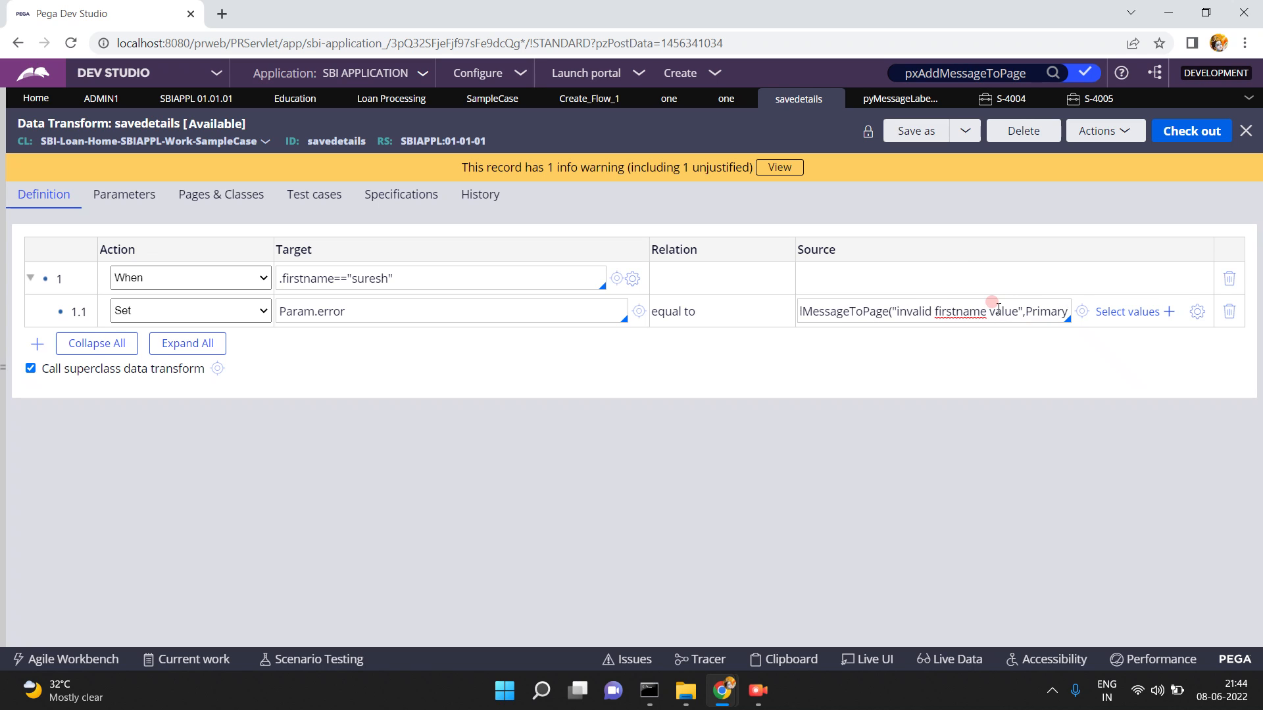
click(1168, 134)
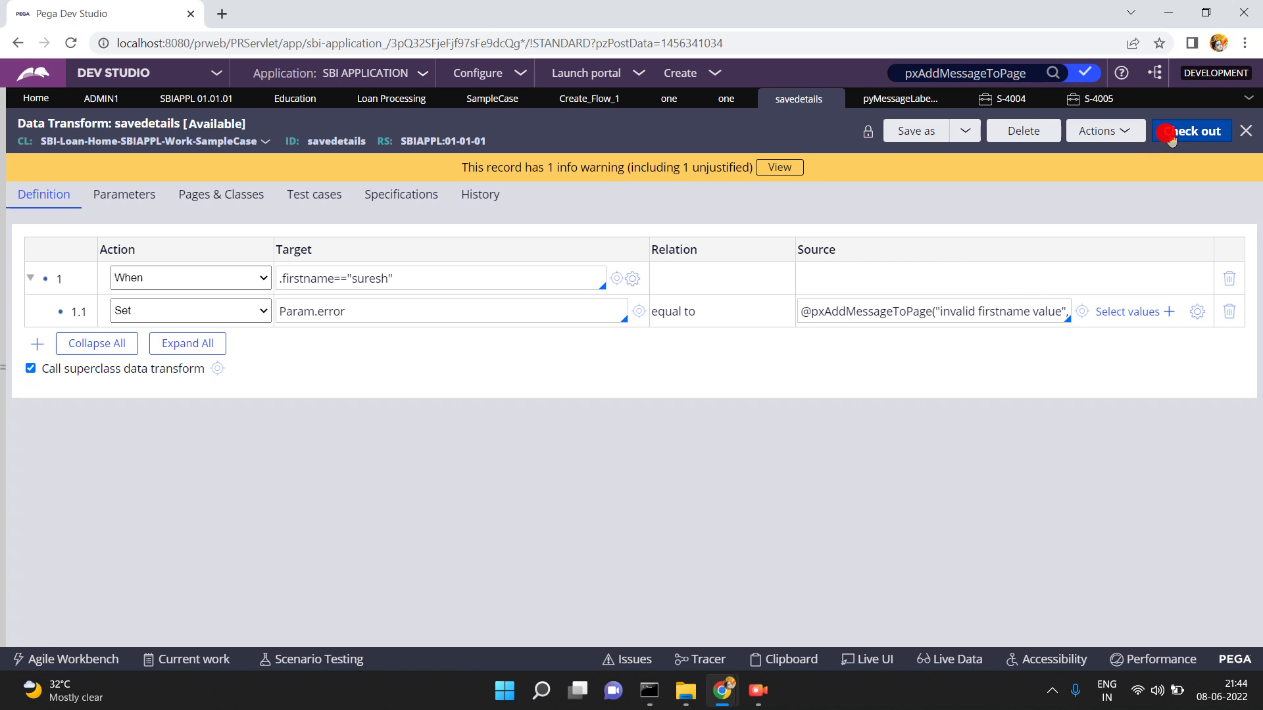
click(1181, 140)
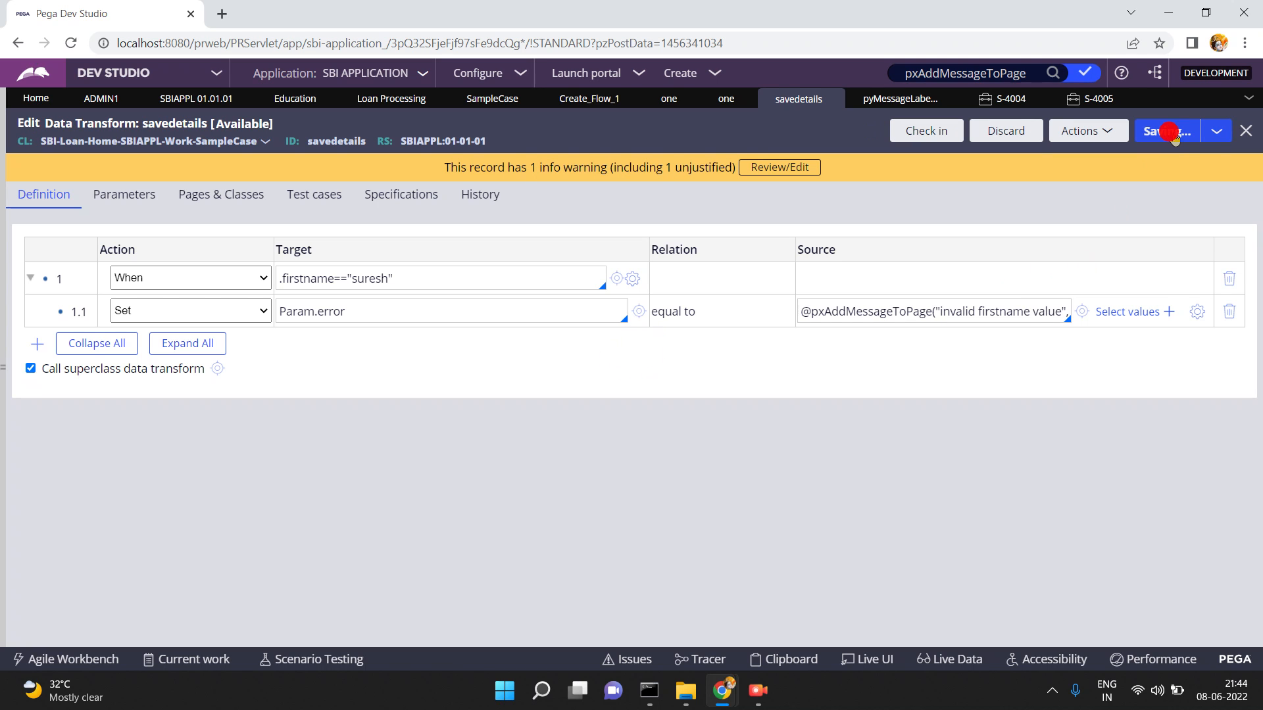
click(1022, 290)
double_click(1034, 306)
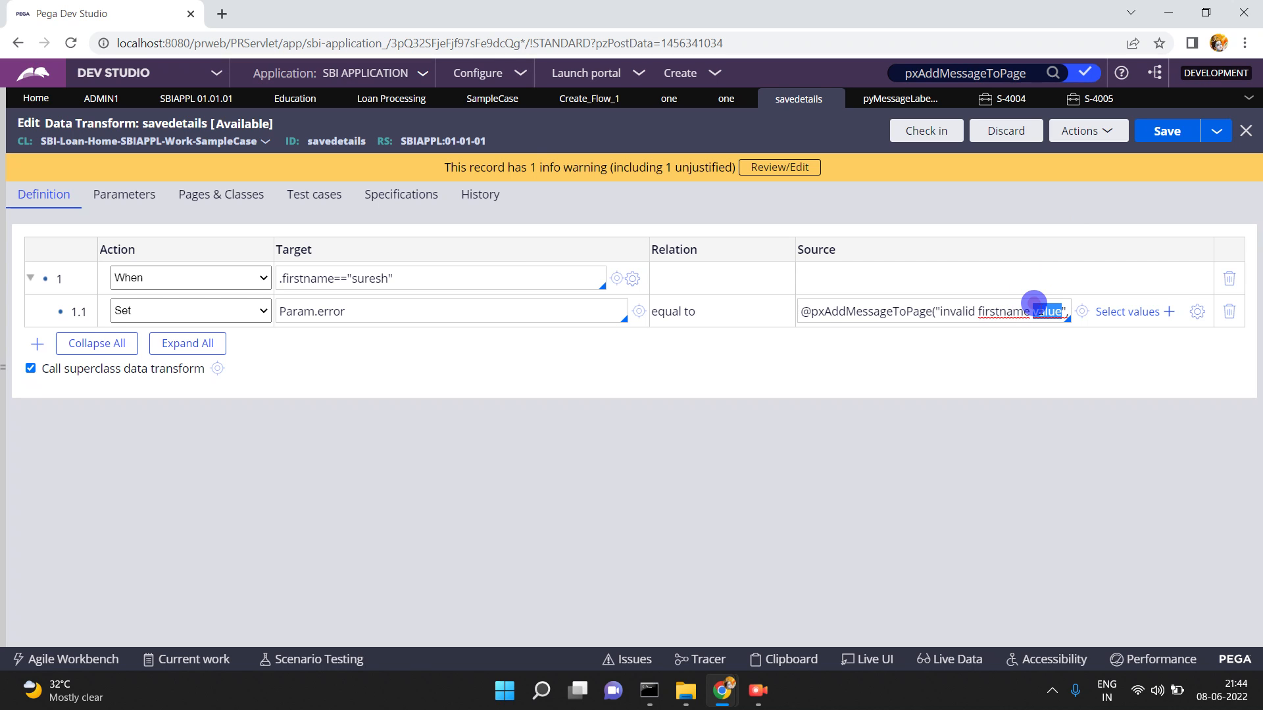
text(value giv)
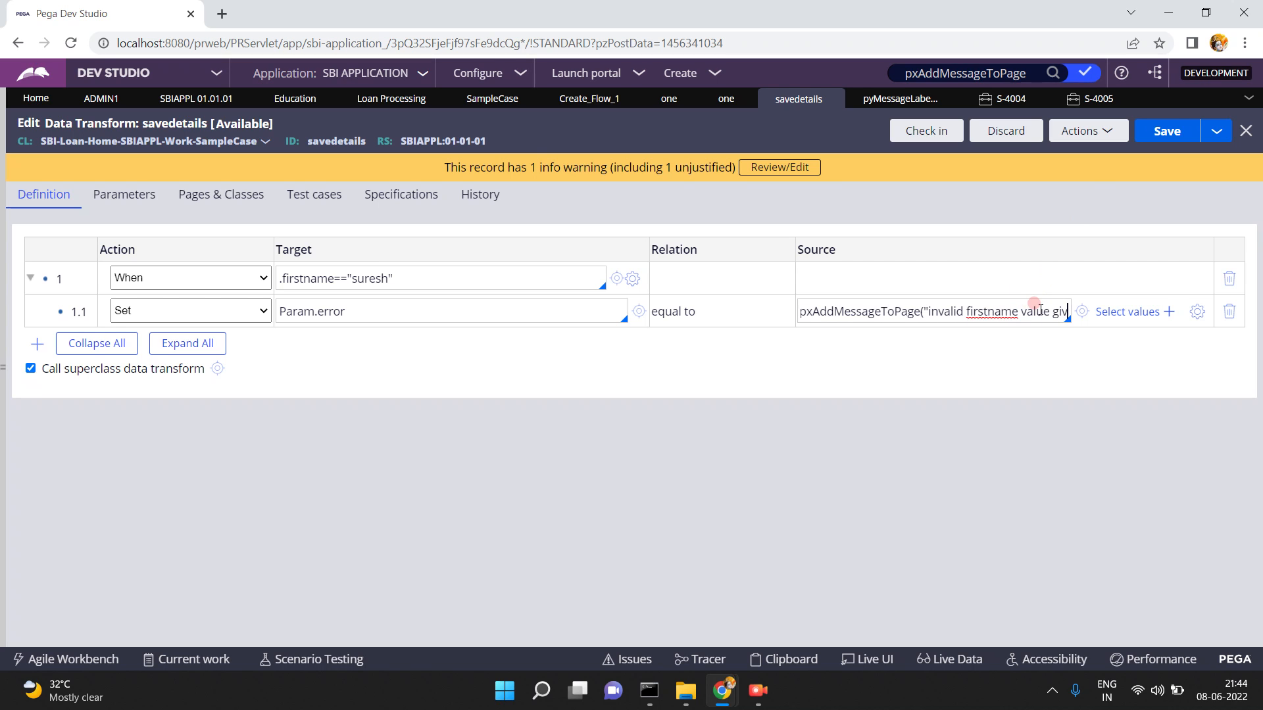
text(en",Primary))
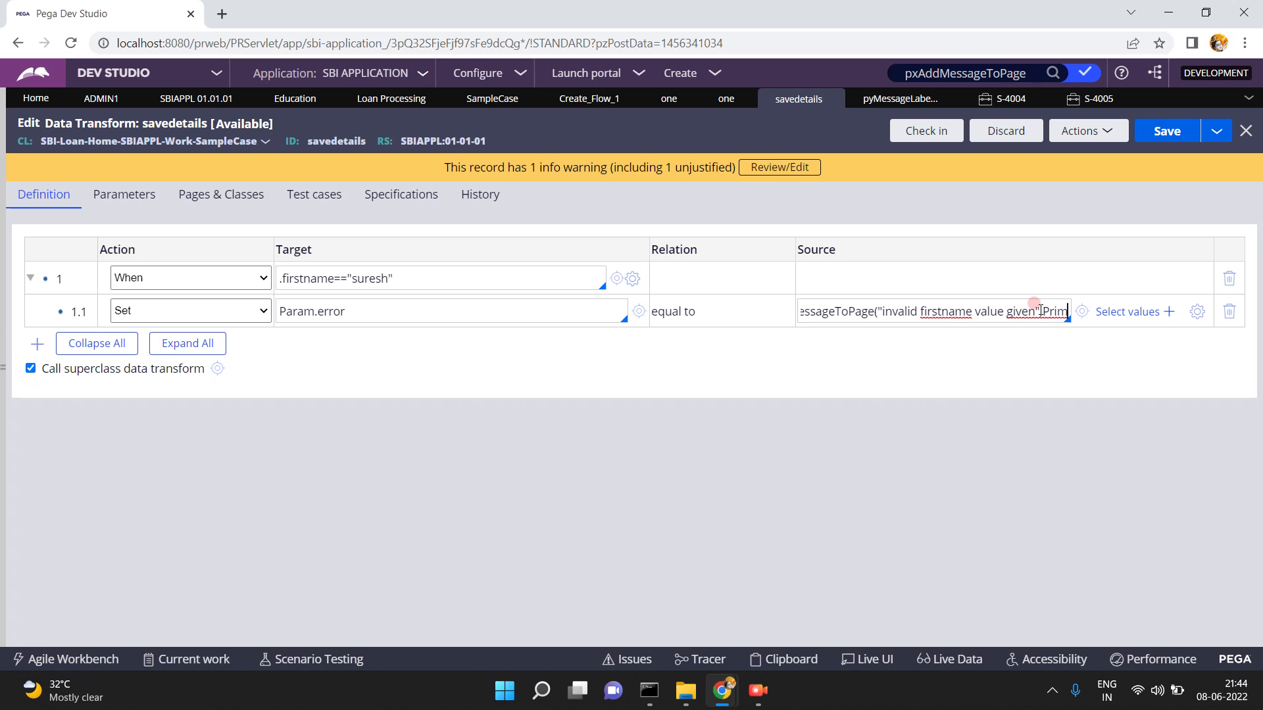
click(1168, 132)
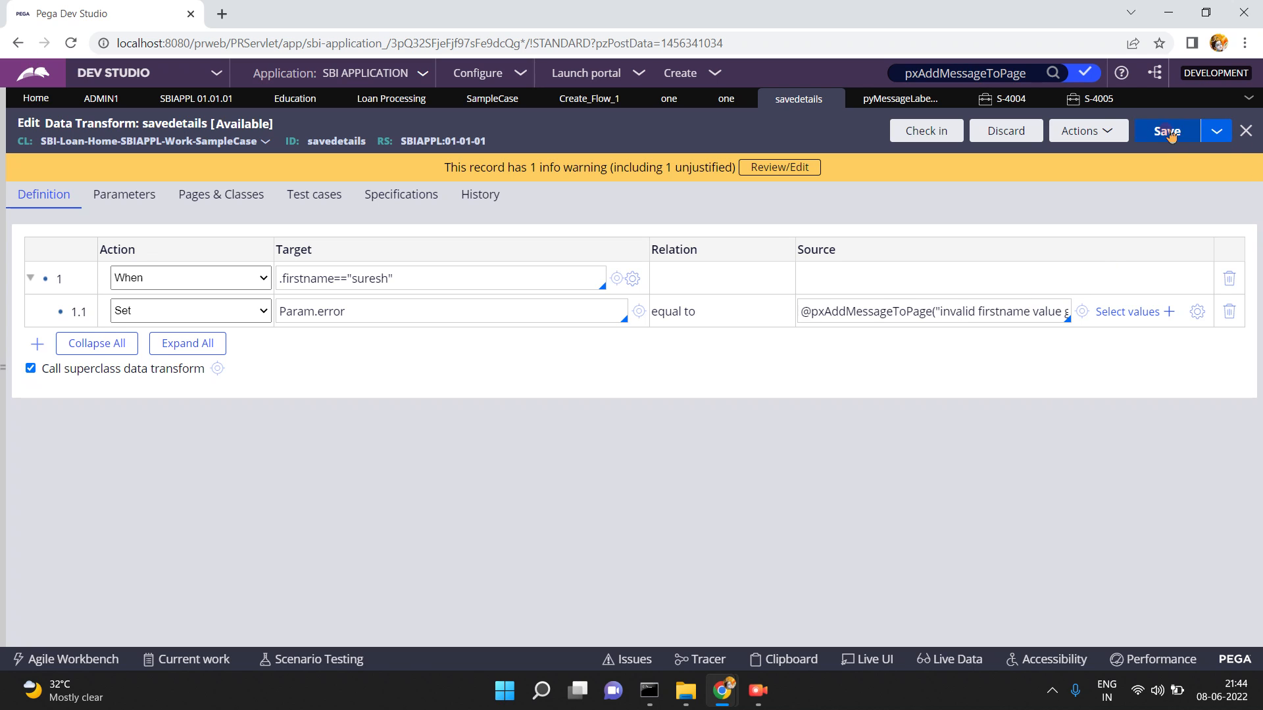
Resubmit the first step of the newly created SampleCase case with the same firstname to test the revised message
click(1079, 102)
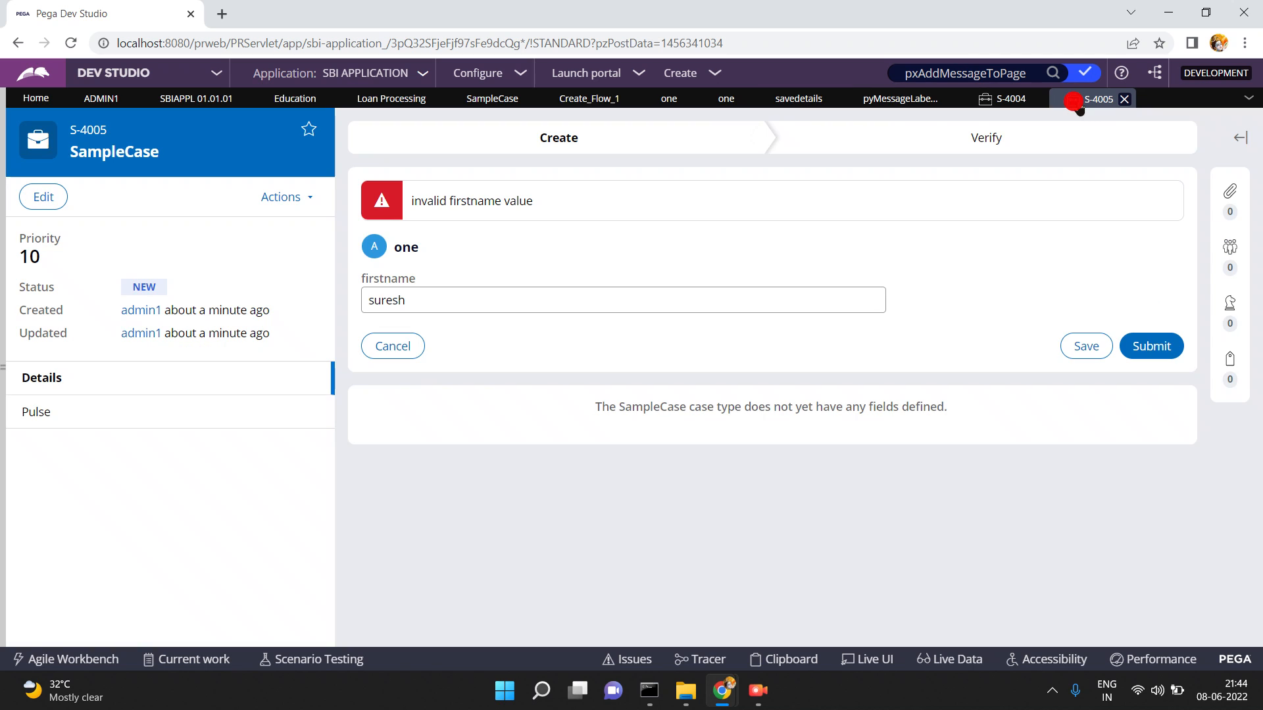
click(1146, 337)
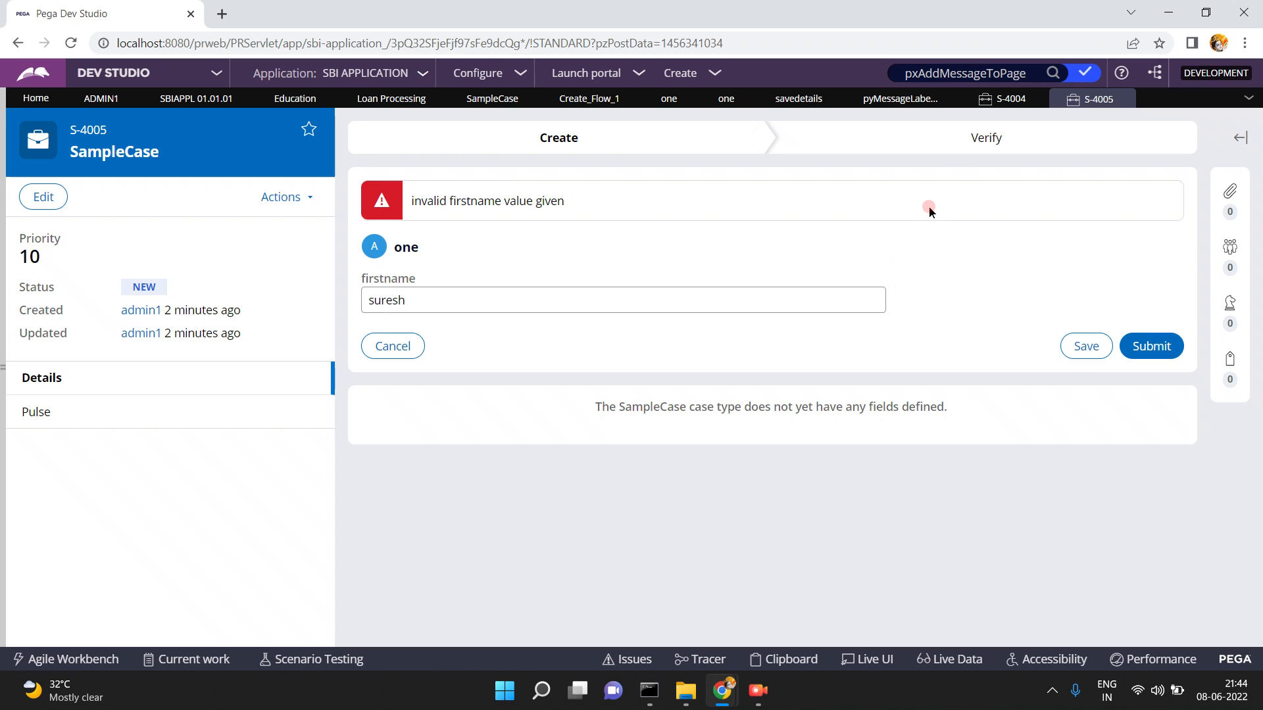
click(415, 292)
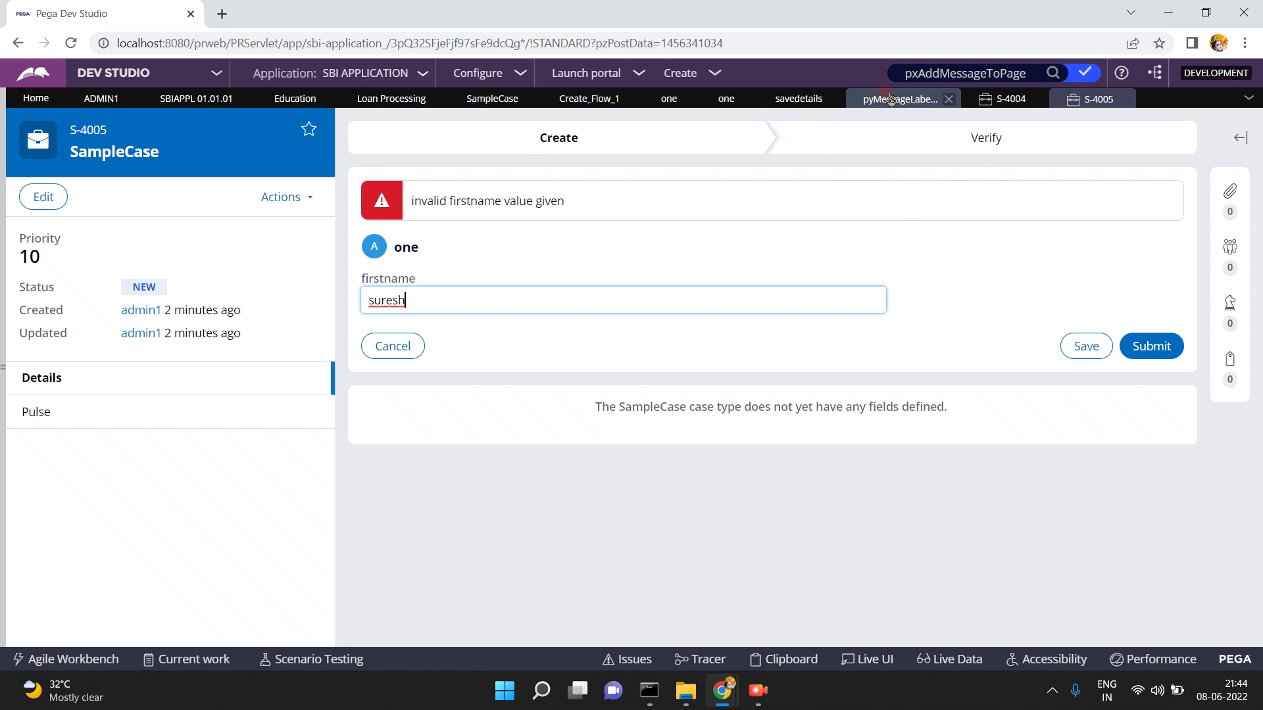
Search the expression builder of savedetails row 1.1 for addmessage and read the signatures of the pxAddMessageToPage variants
click(797, 100)
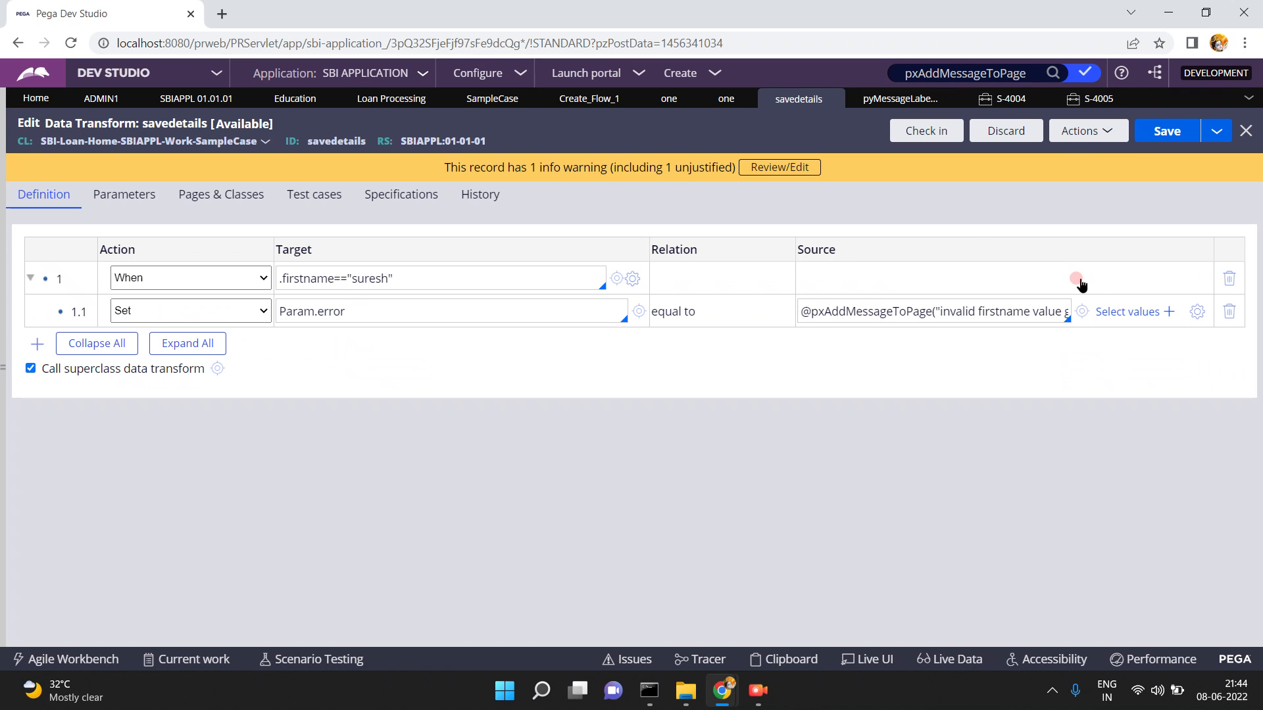
click(1196, 313)
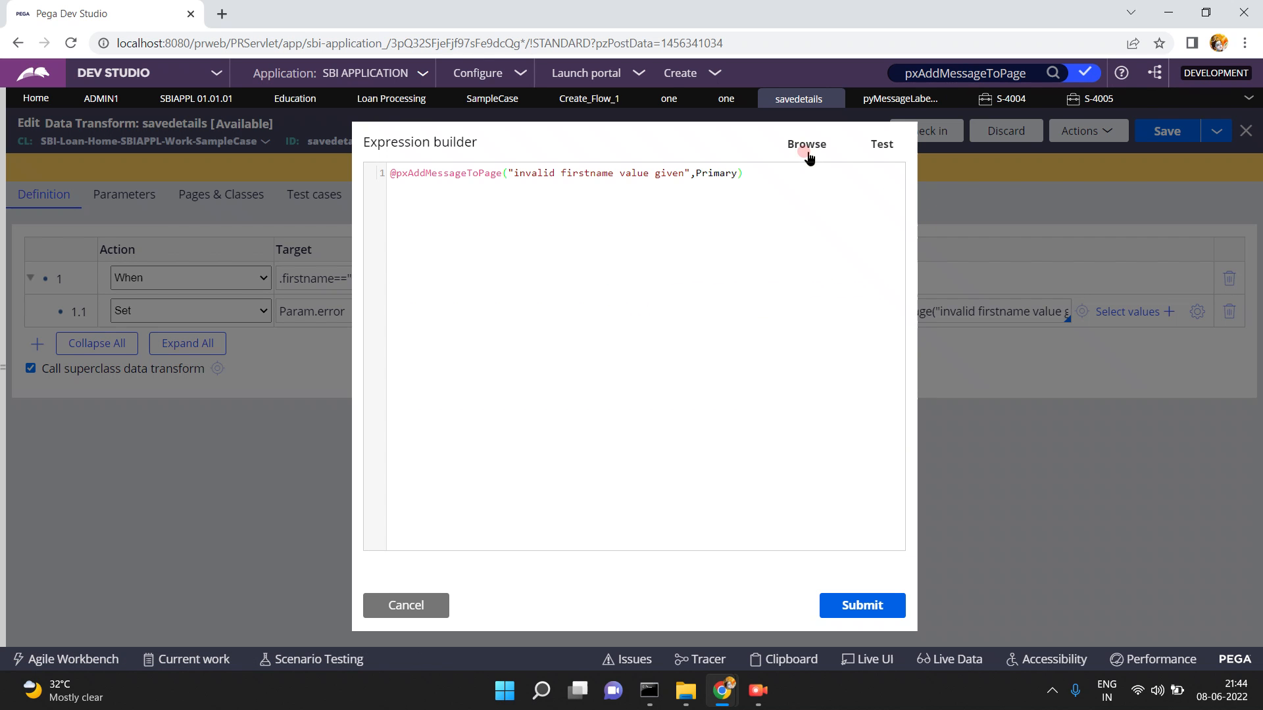
click(807, 153)
click(389, 248)
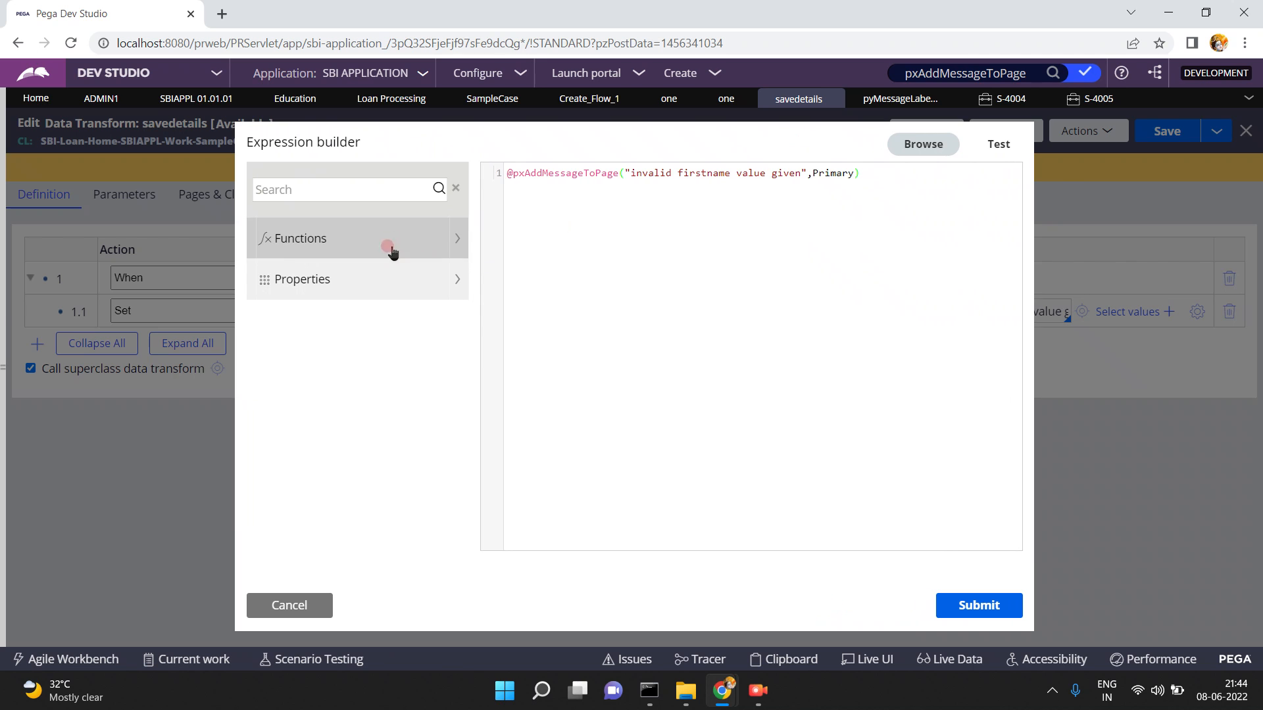
click(377, 191)
text(addmessage)
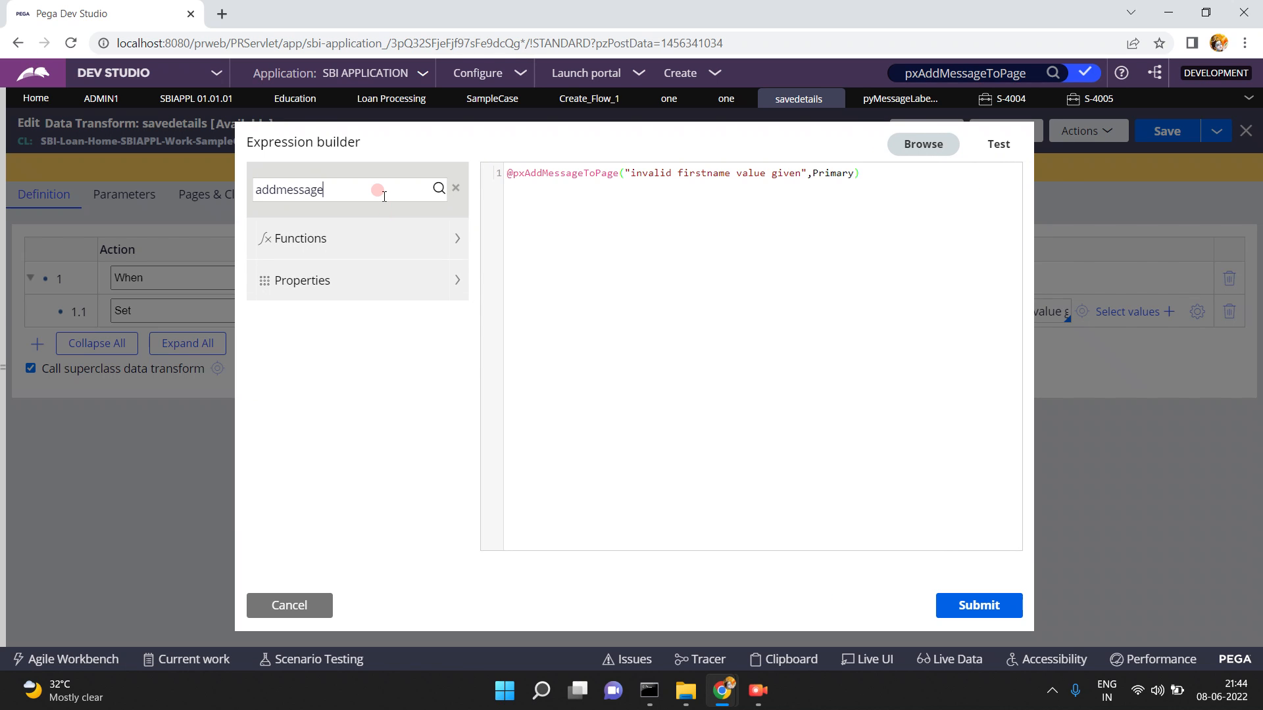
mouse_move(377, 276)
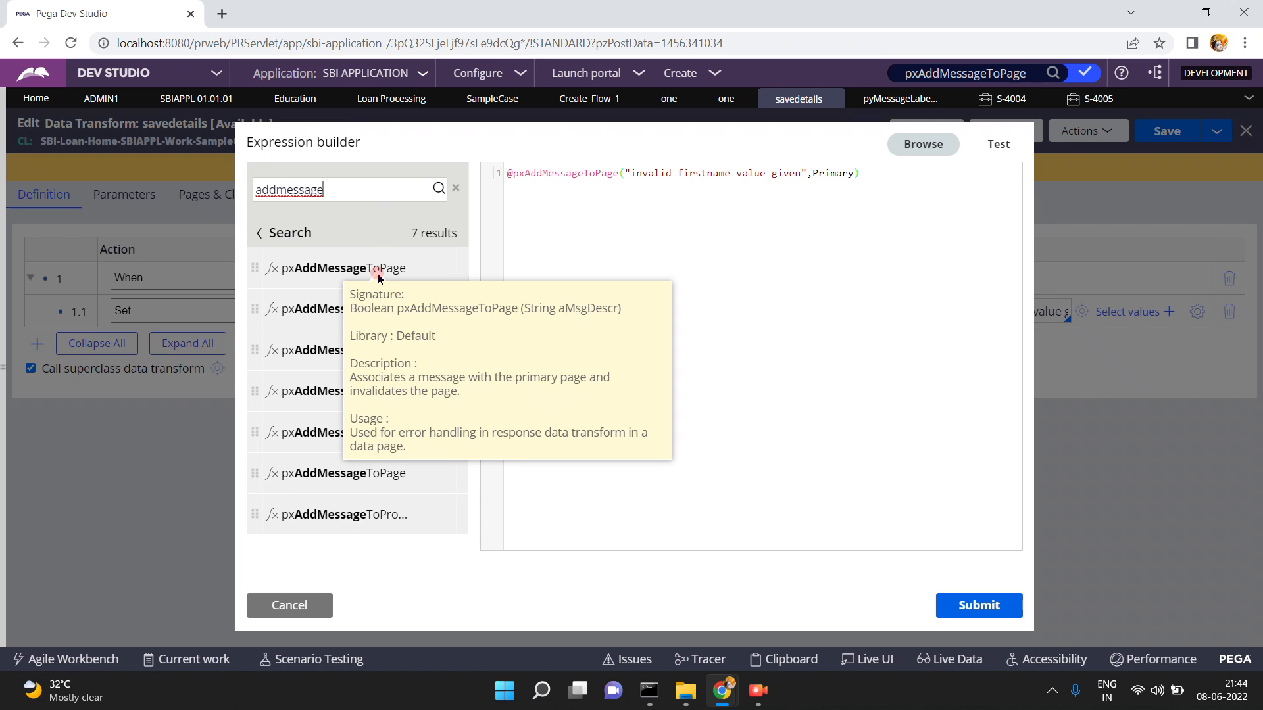
mouse_move(356, 317)
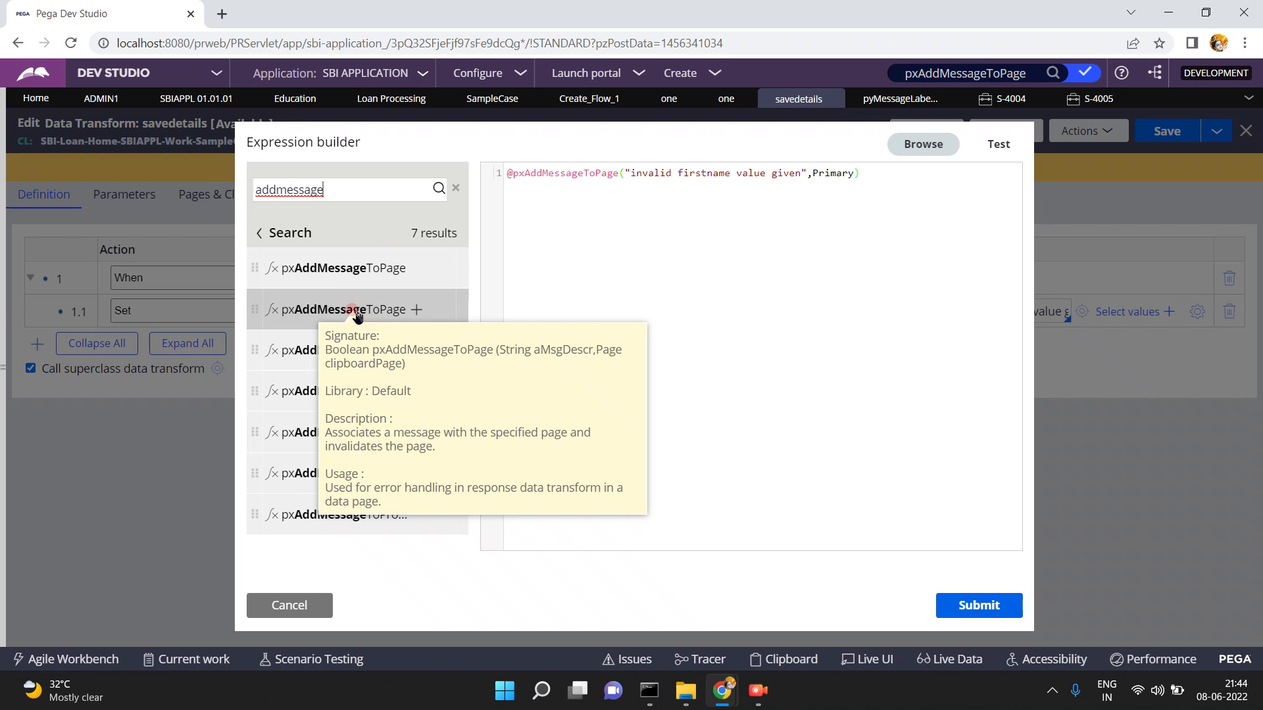
mouse_move(329, 353)
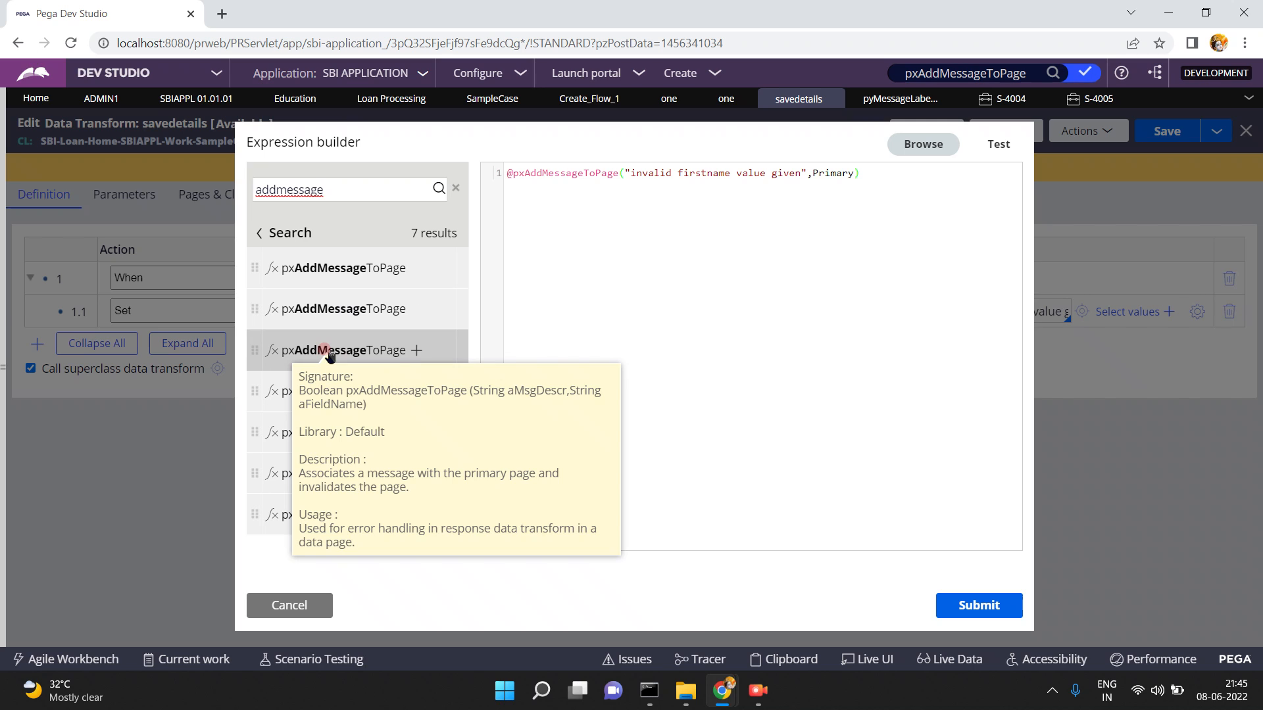
Replace the second argument of pxAddMessageToPage in row 1.1 with .firstname and save savedetails
click(825, 175)
double_click(825, 175)
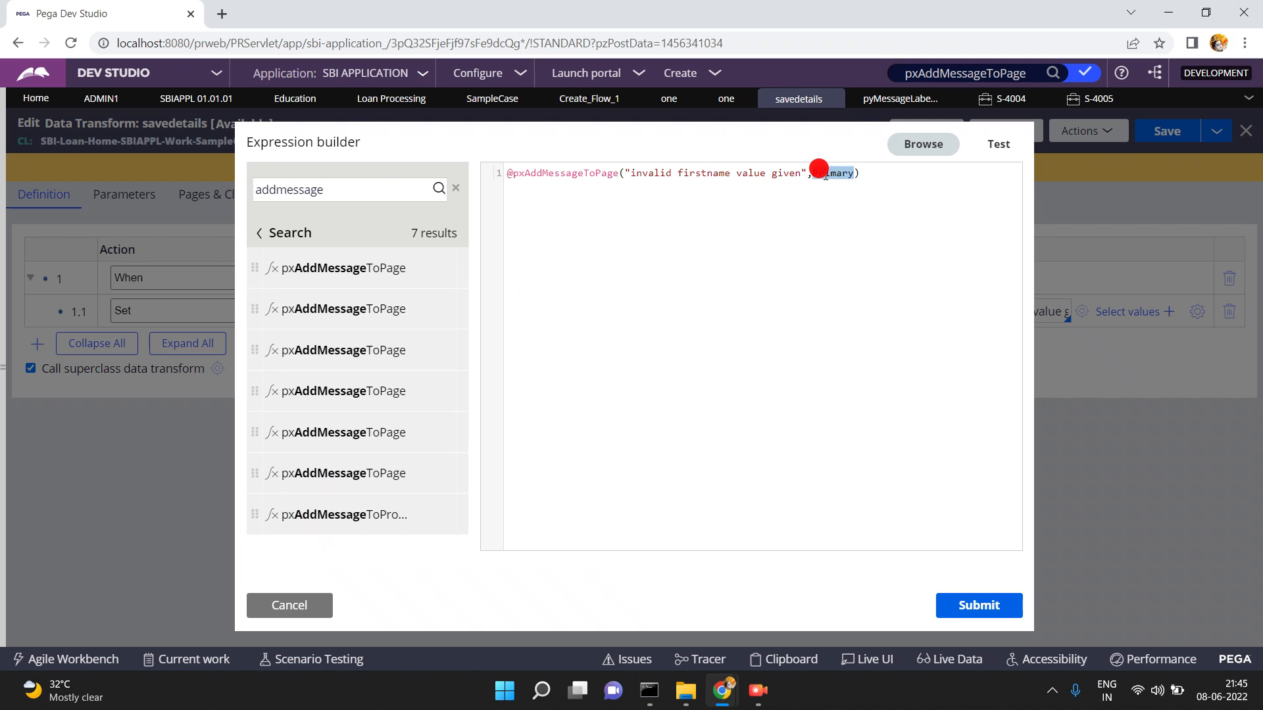
text(.fi)
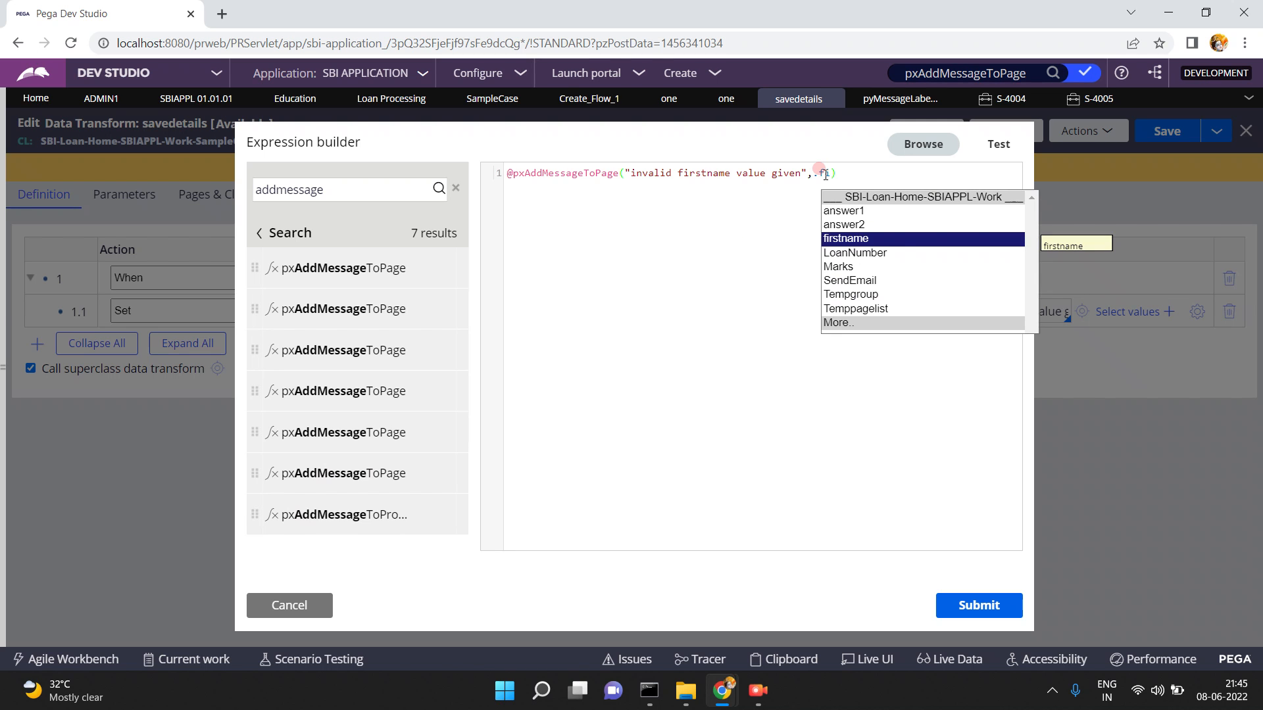
key(Return)
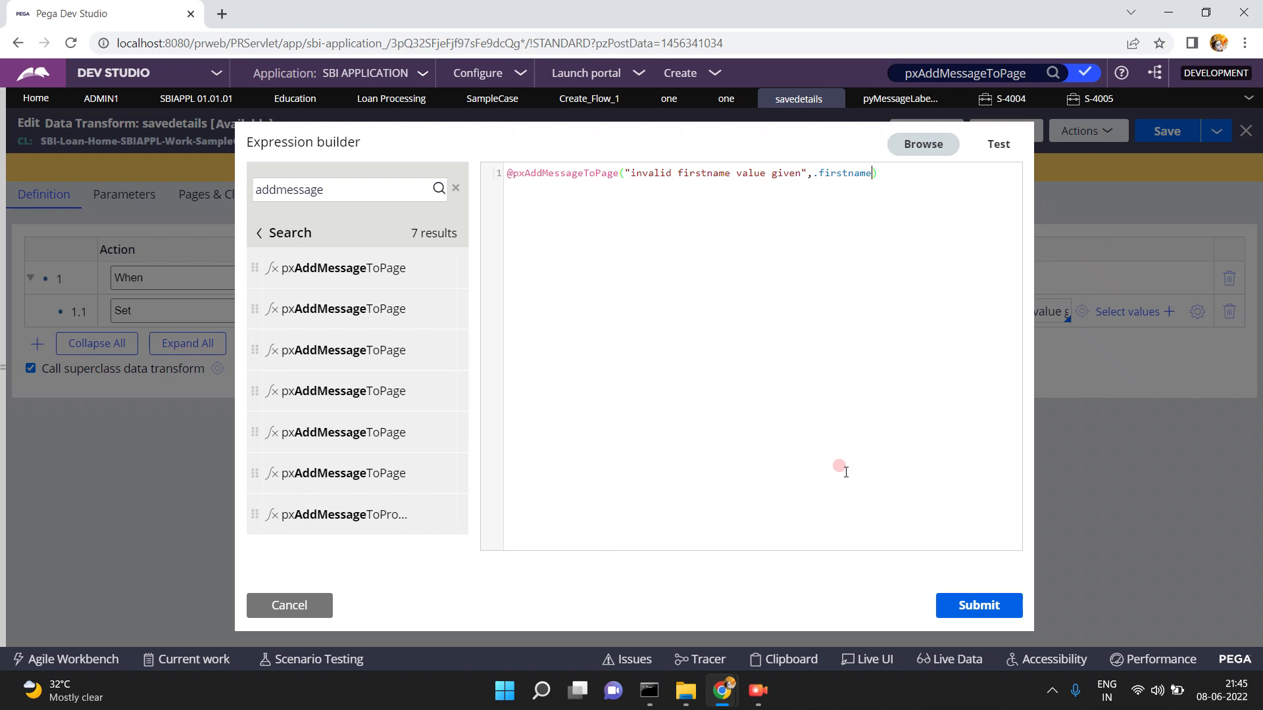
click(955, 605)
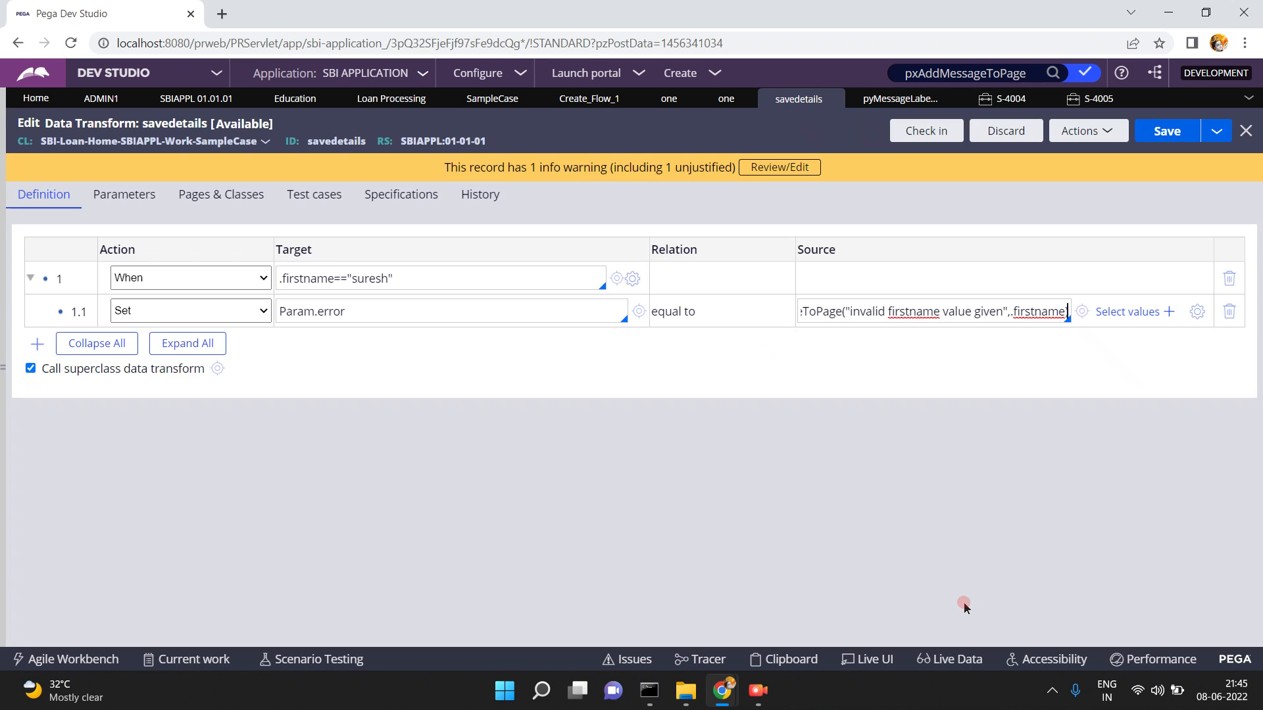
click(1167, 131)
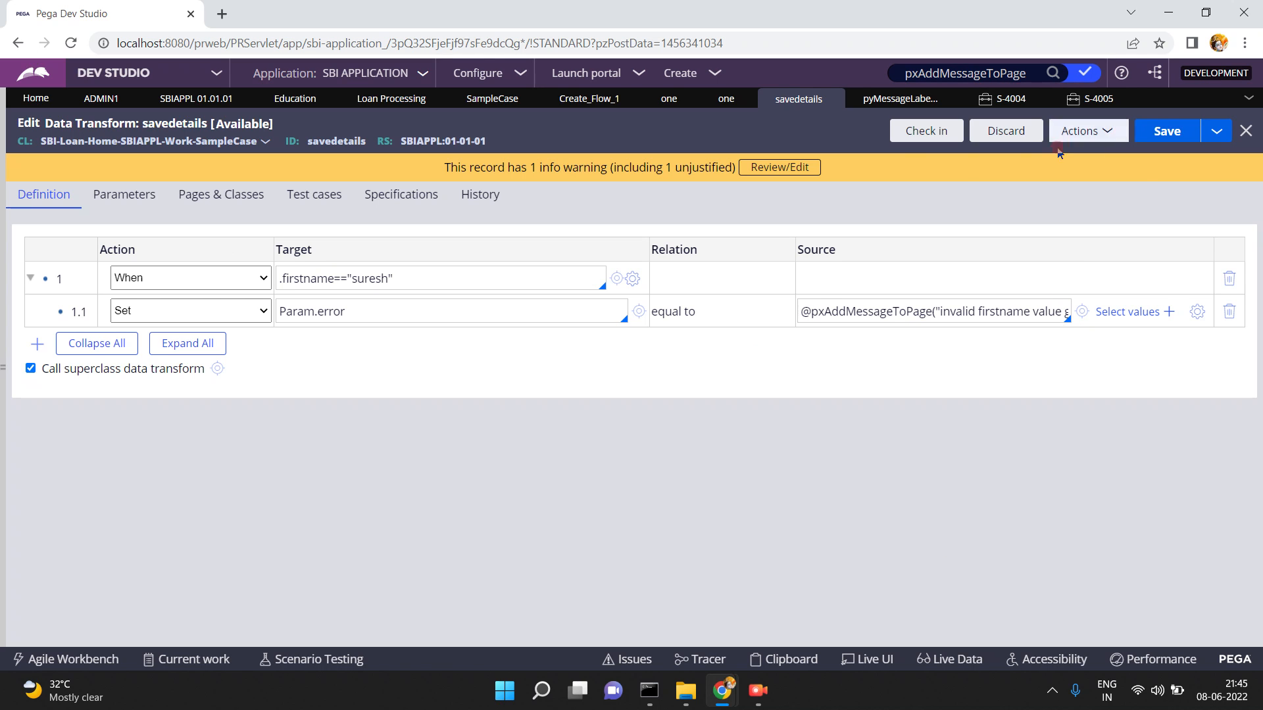
Resubmit the first step of the newest SampleCase case with the same firstname to test the .firstname argument
click(1081, 101)
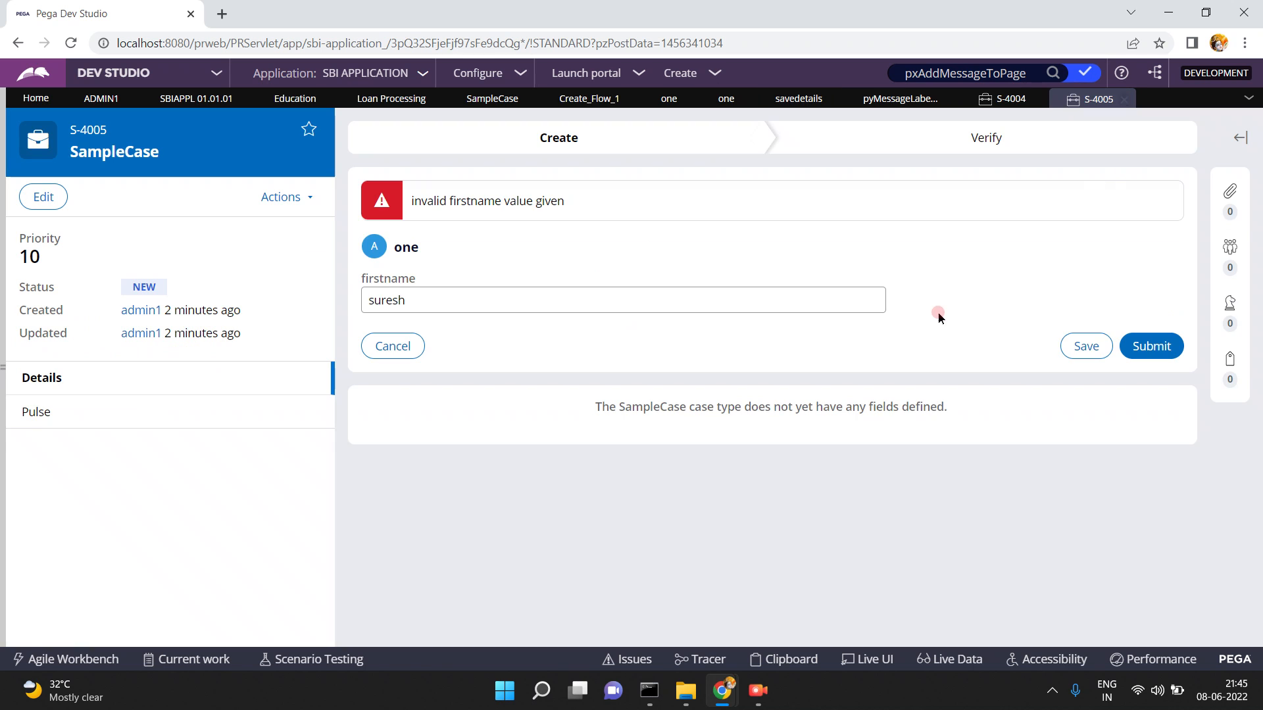
click(1153, 349)
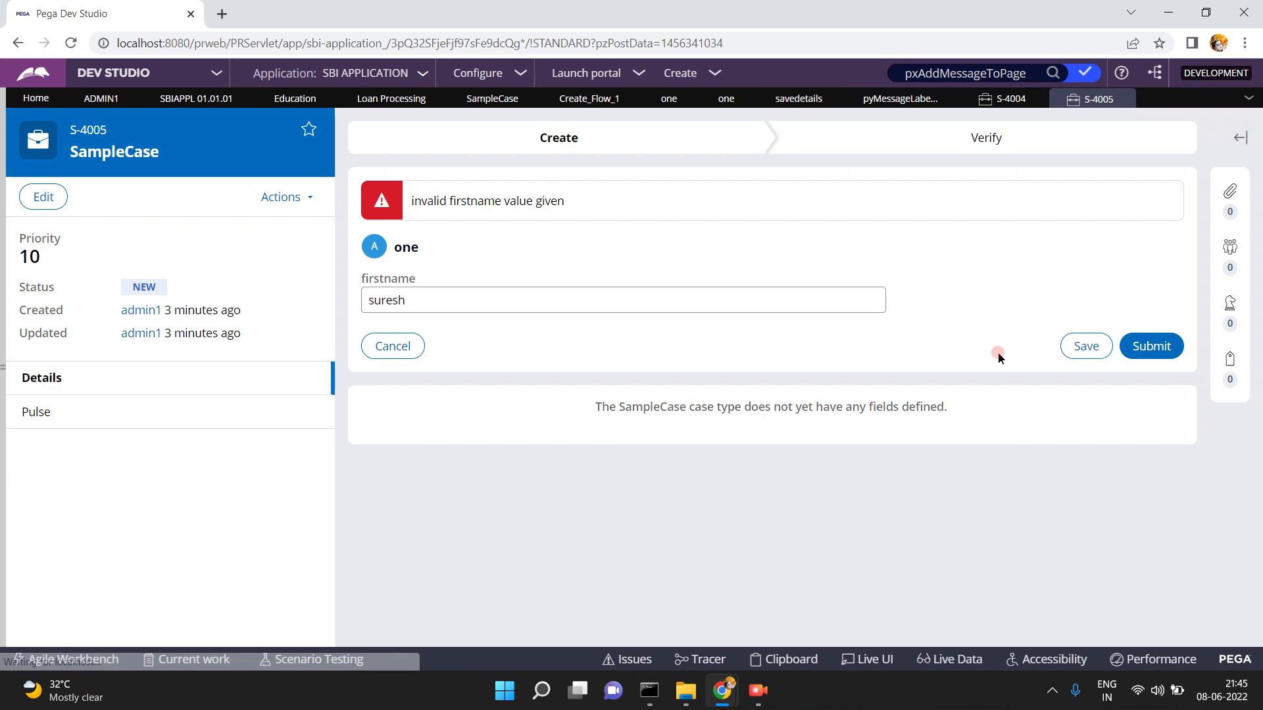
click(818, 294)
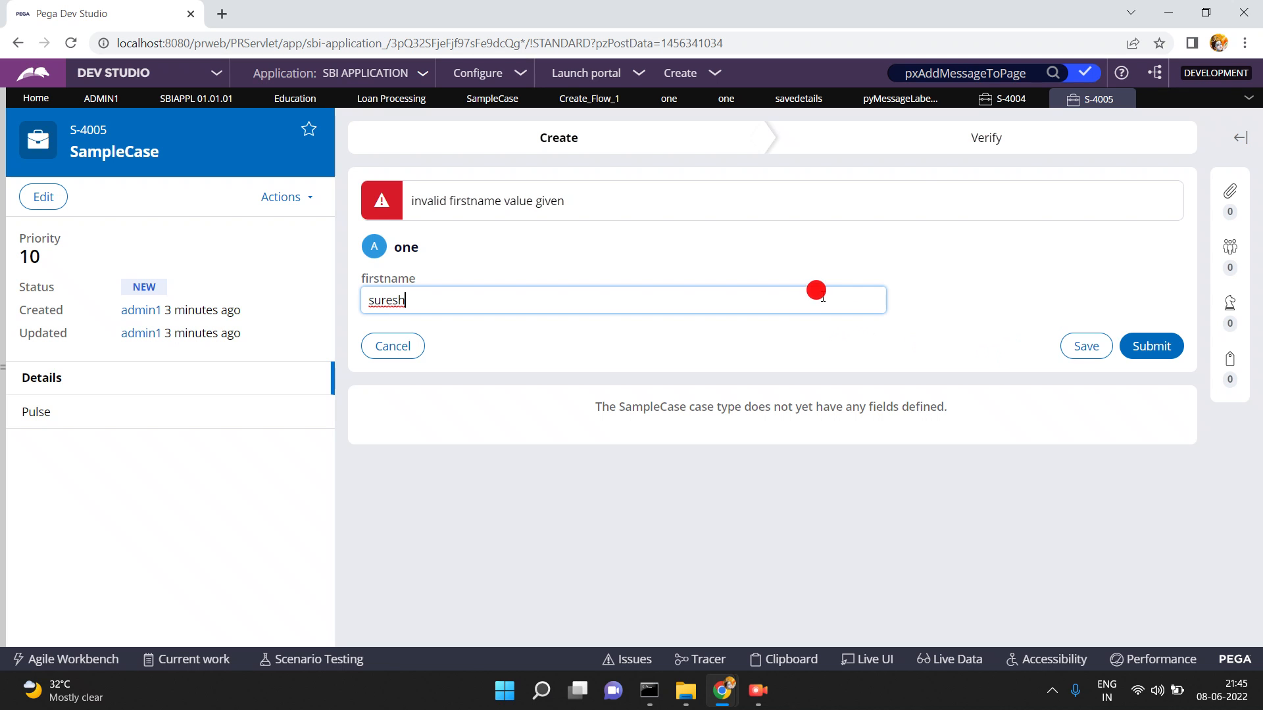
Reopen the savedetails row 1.1 source in the expression builder and test the pxAddMessageToPage expression
click(867, 99)
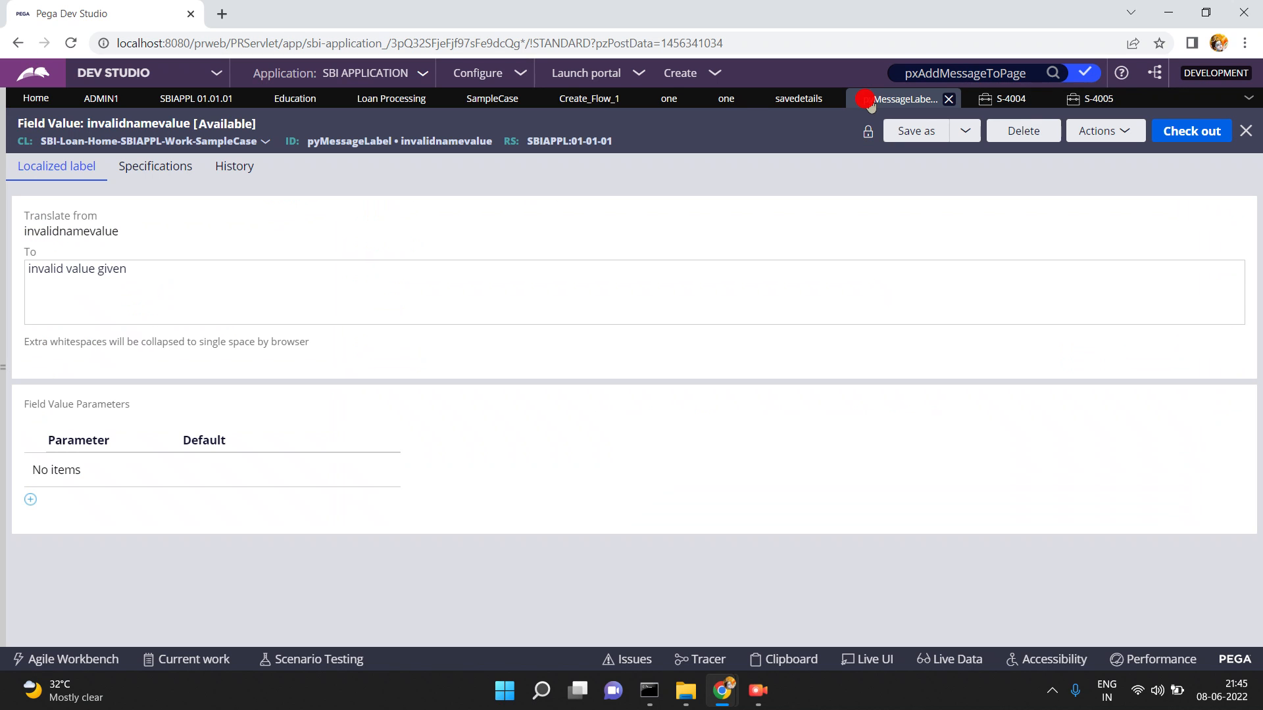
click(798, 99)
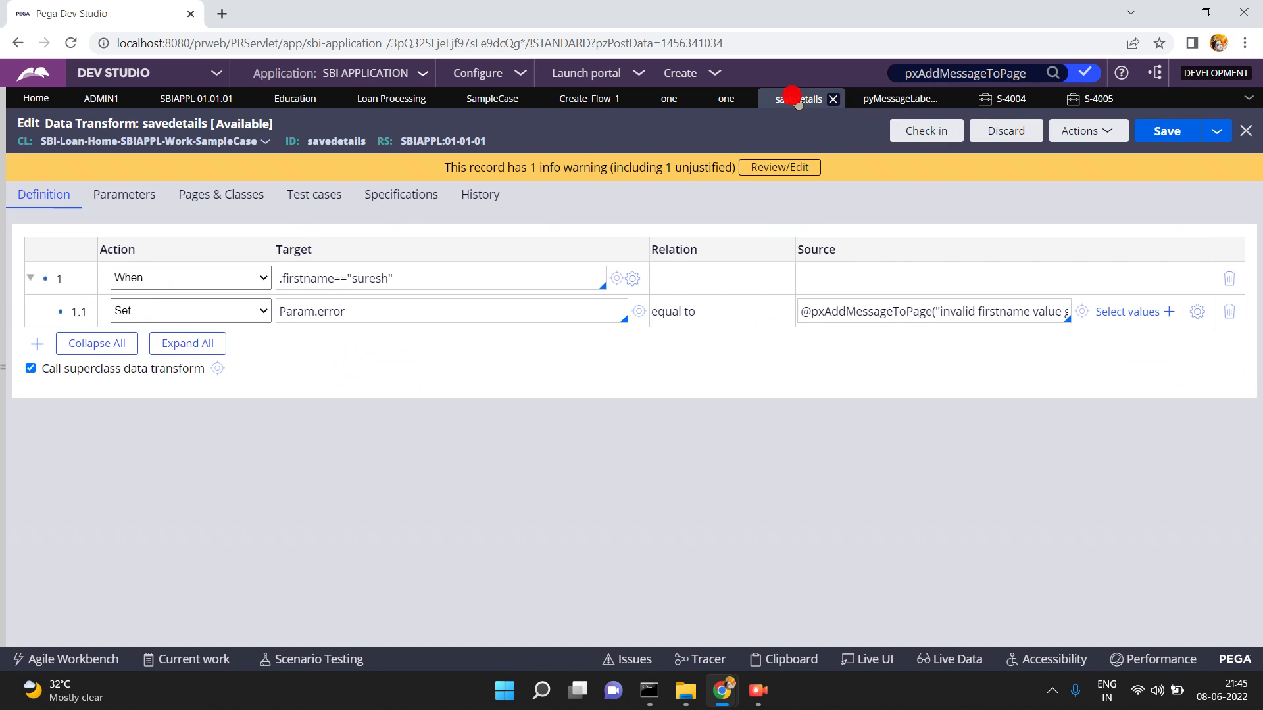
click(1196, 312)
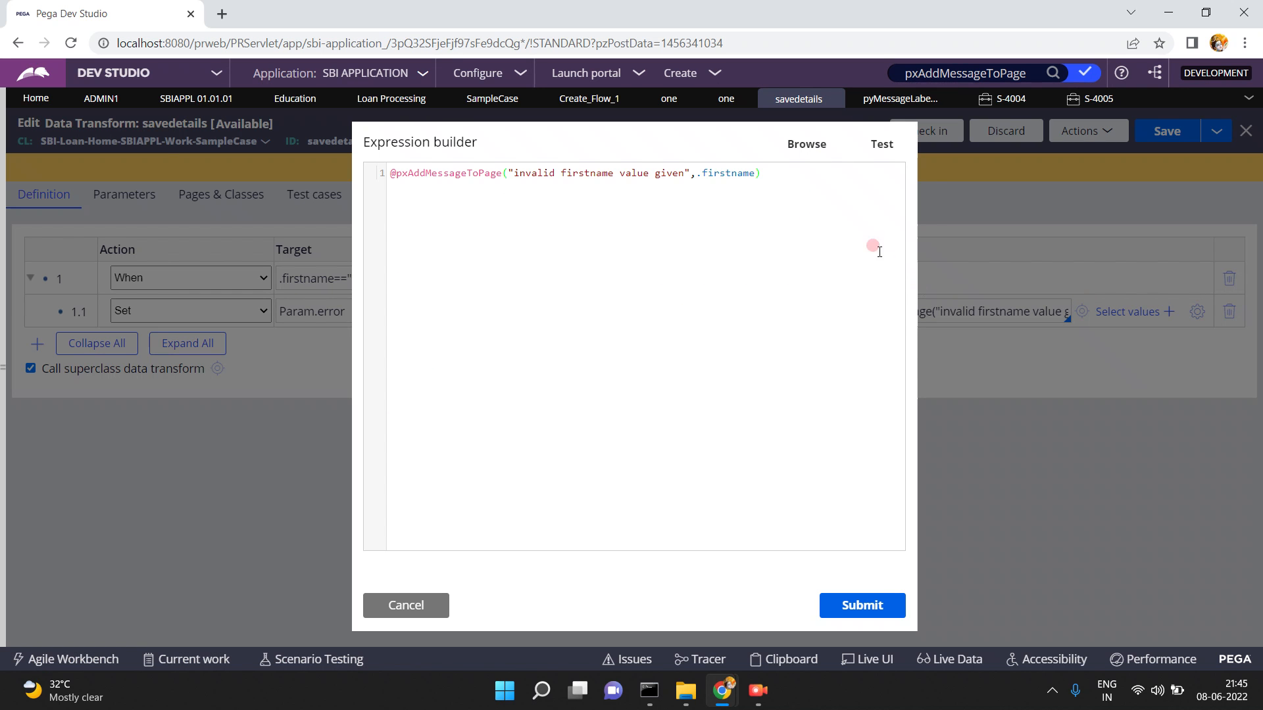
click(881, 146)
click(630, 224)
click(579, 226)
click(436, 204)
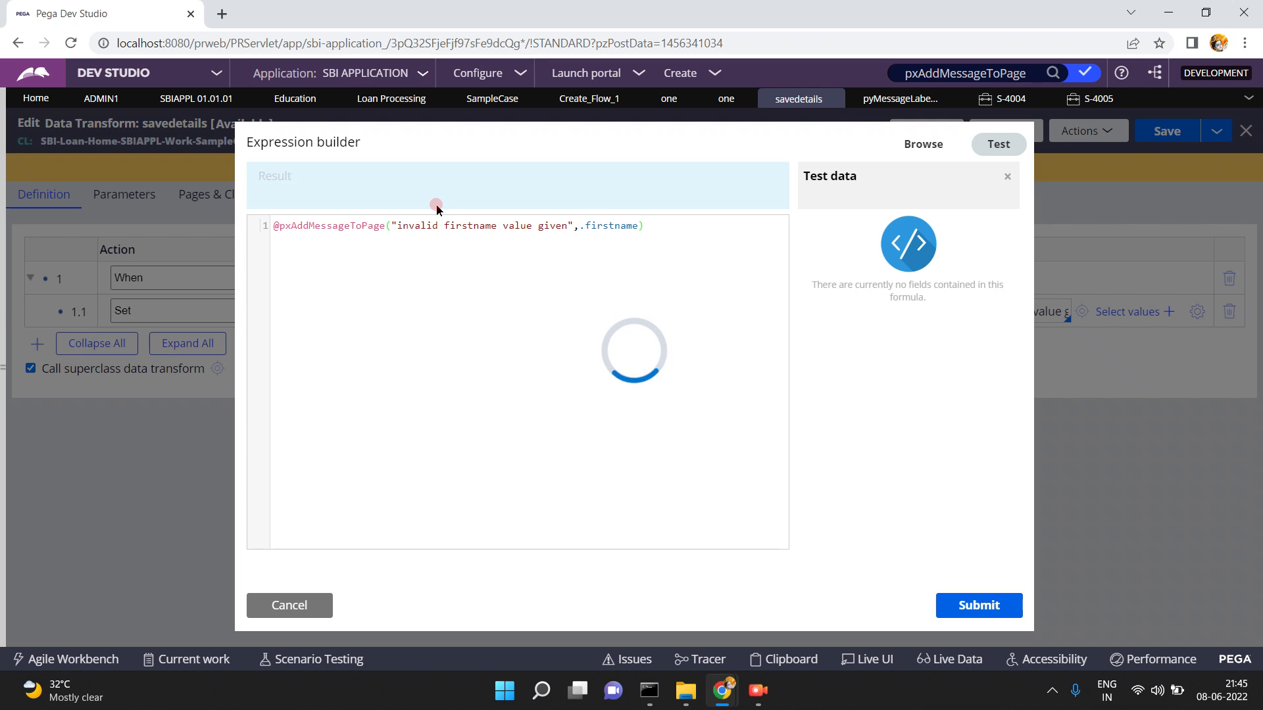
click(584, 226)
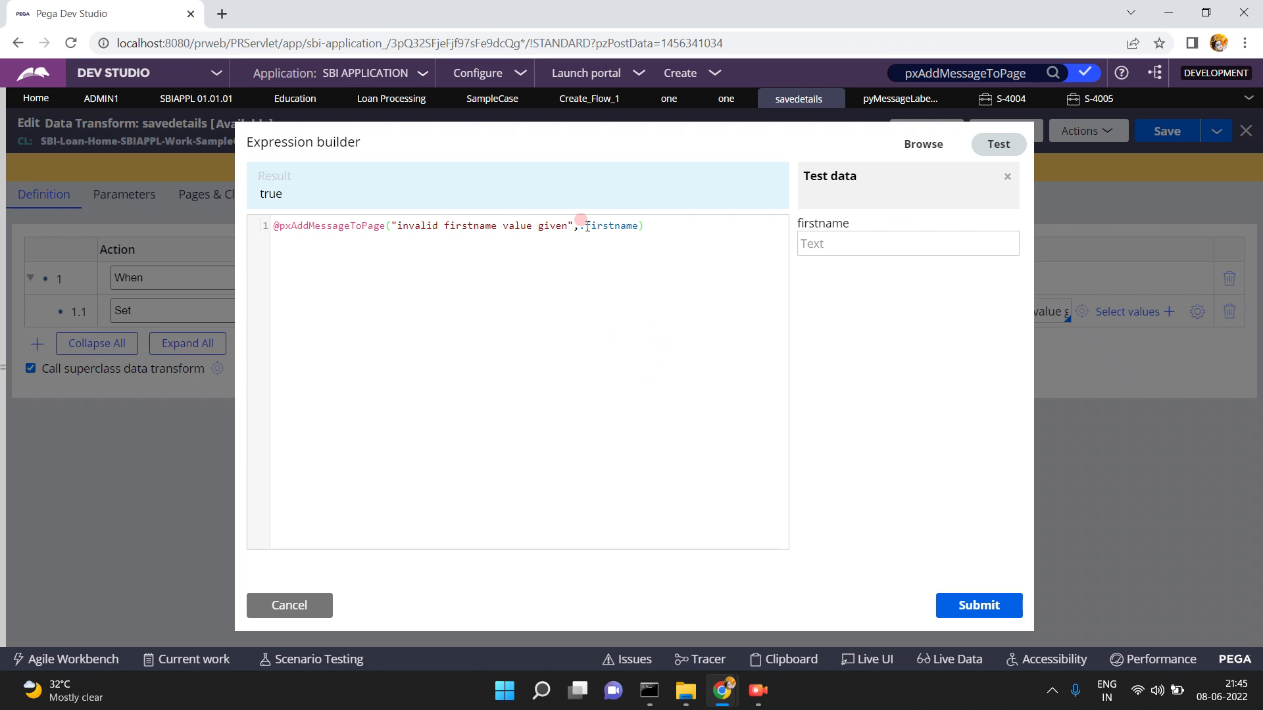
Enter the sample first name as the firstname test data and rerun the expression test to read its result
click(848, 241)
text(sures)
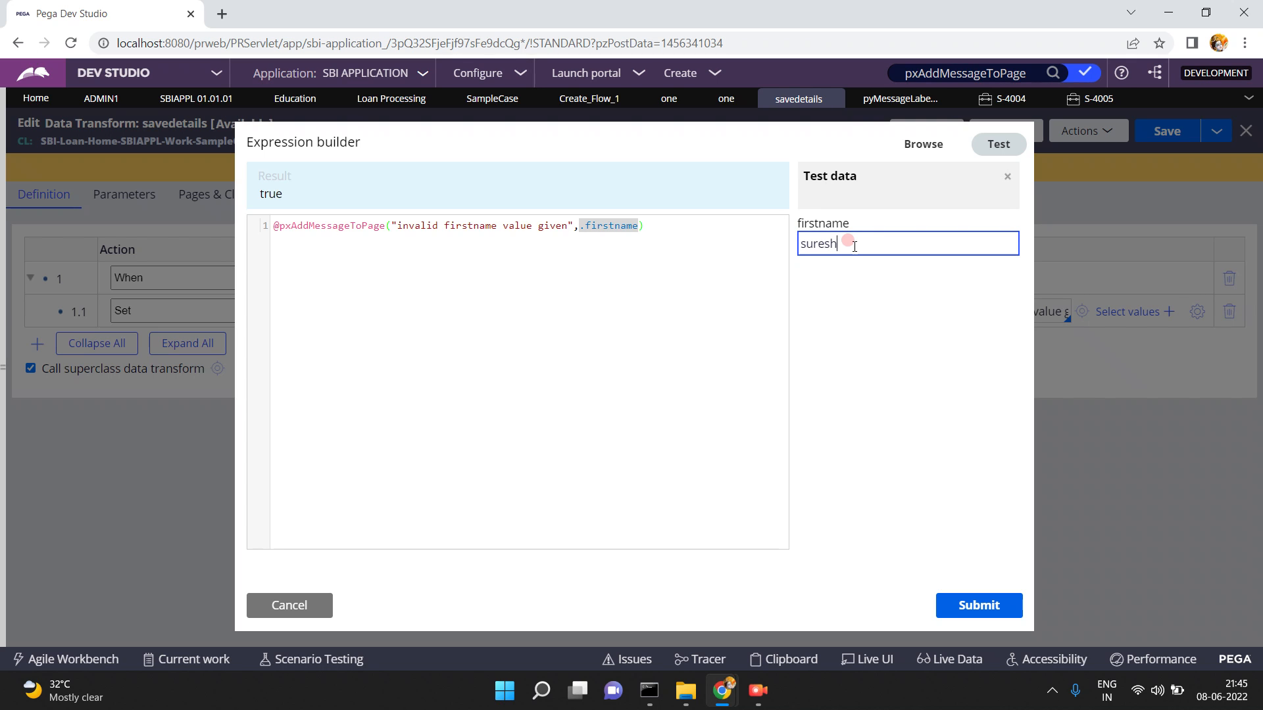
text(h)
click(998, 144)
click(844, 200)
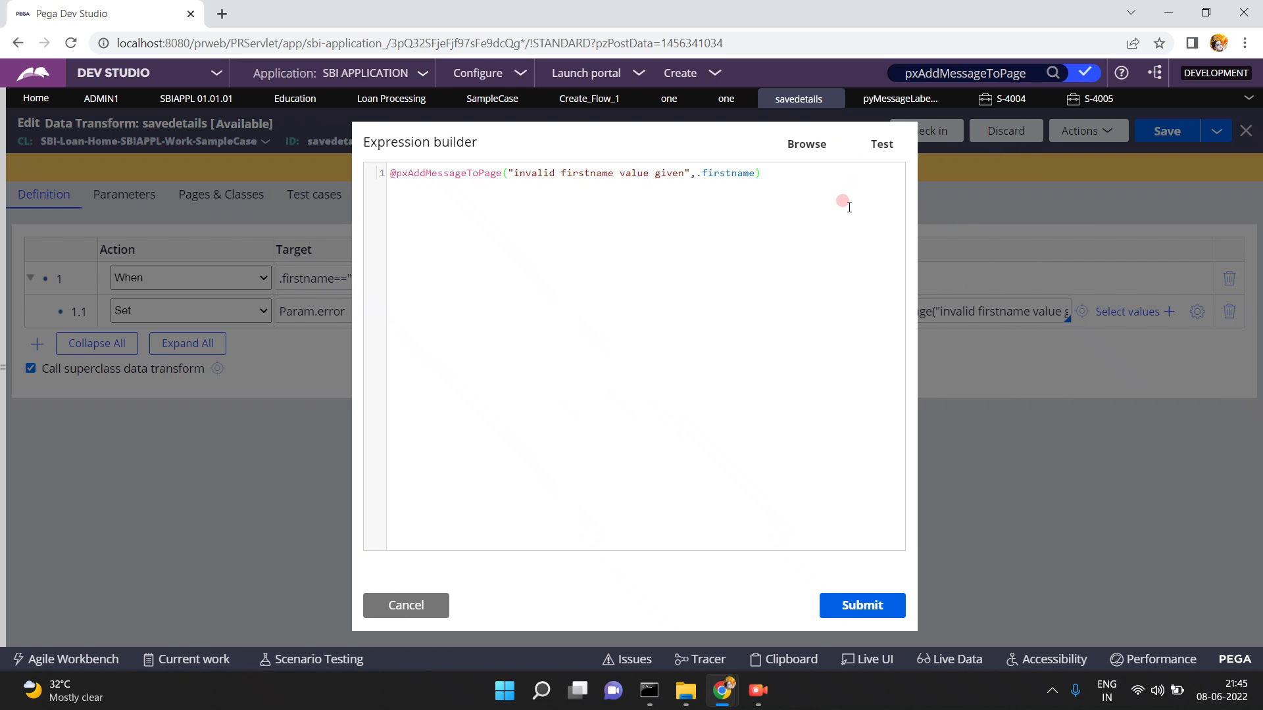
click(882, 144)
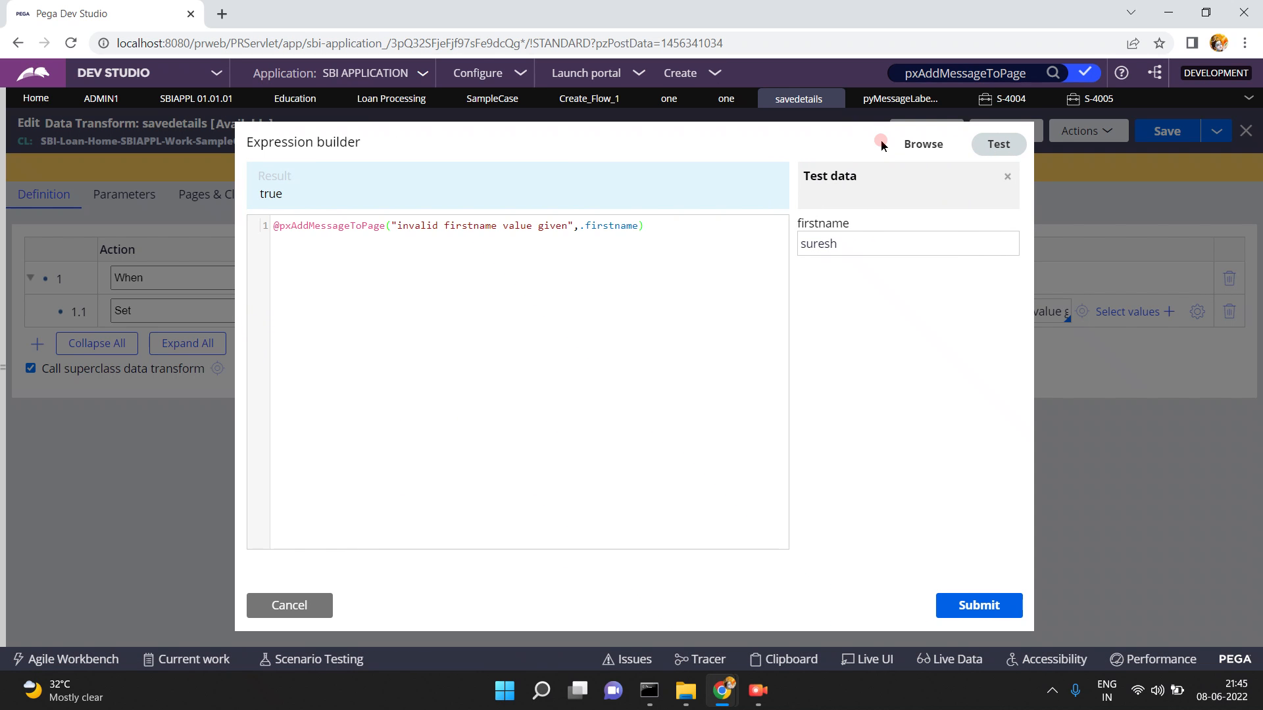
double_click(263, 190)
click(929, 147)
click(371, 268)
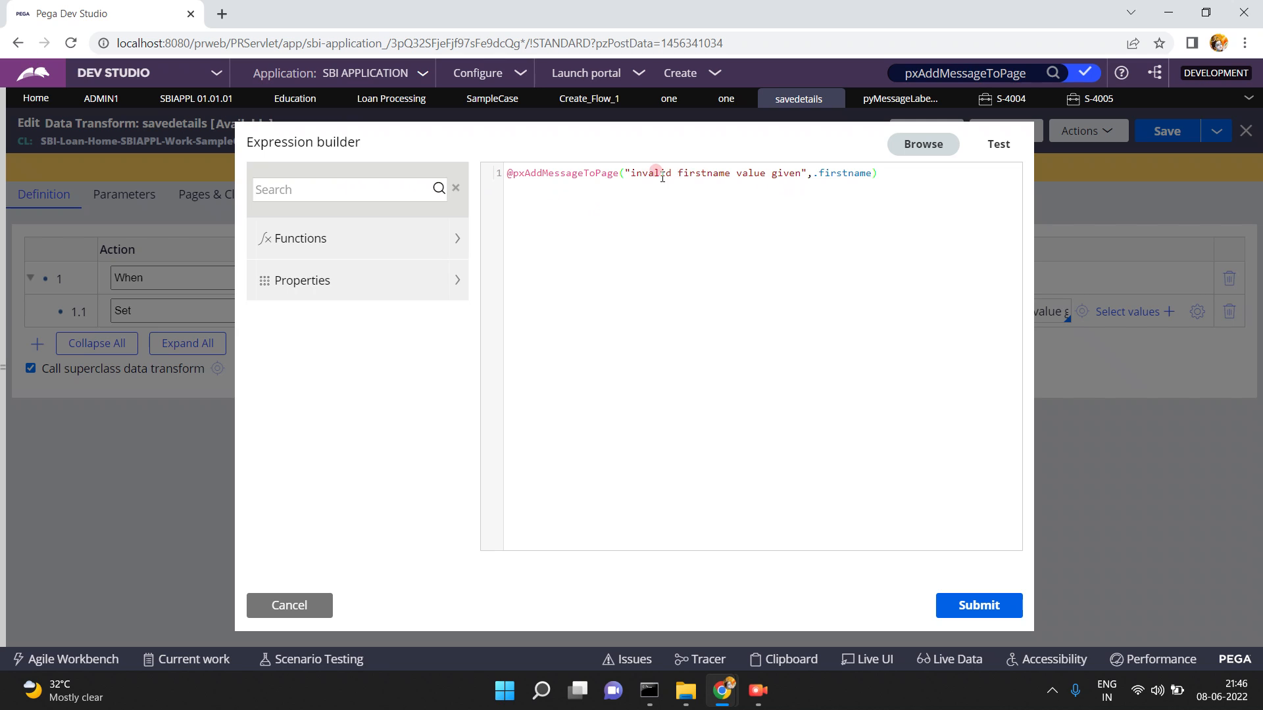
click(818, 175)
key(Delete)
key(Delete)
key(Delete)
key(Delete)
key(Delete)
key(Delete)
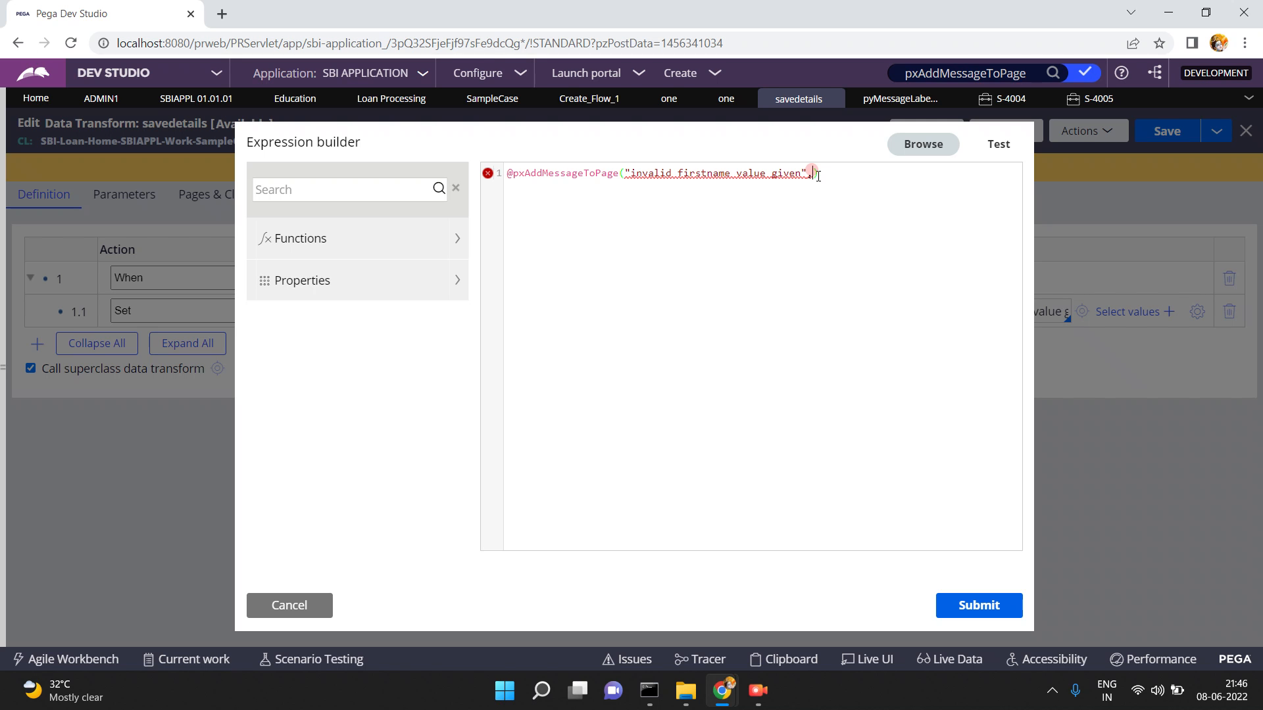
click(293, 607)
Look through the user pages of the newest SampleCase case's clipboard thread for pyWorkPage, and return to the savedetails data transform
click(791, 659)
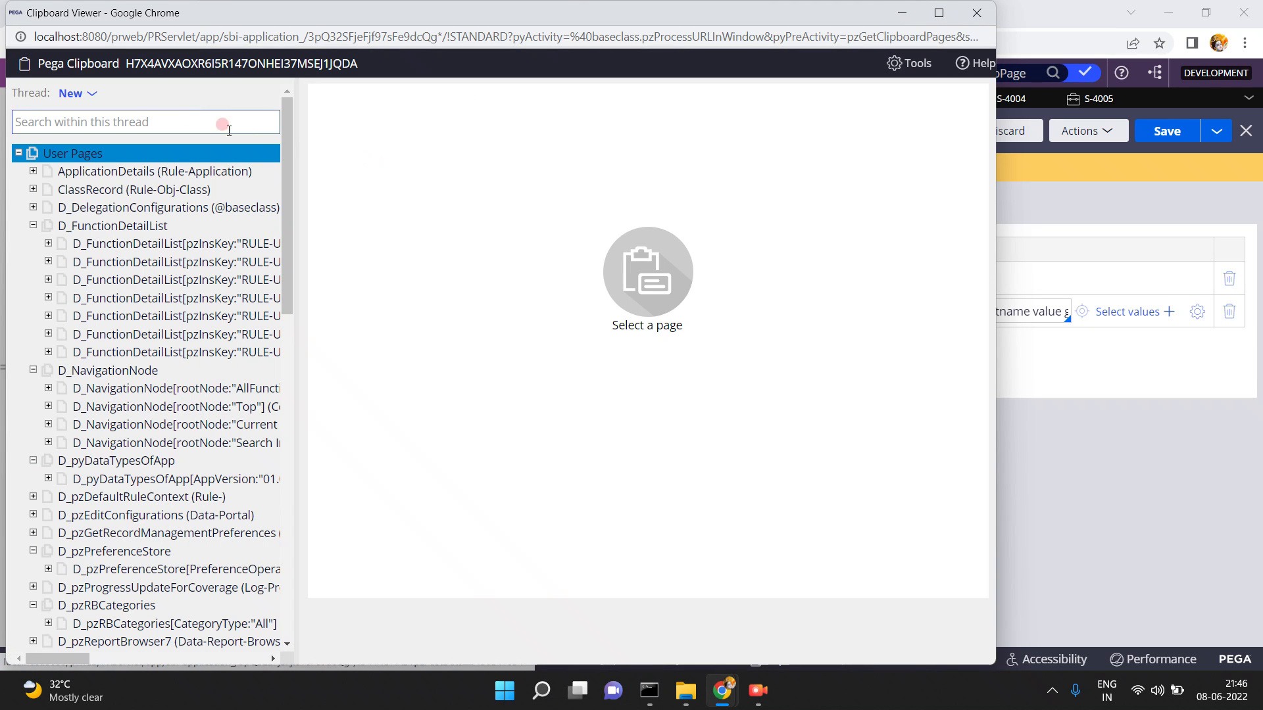
click(89, 96)
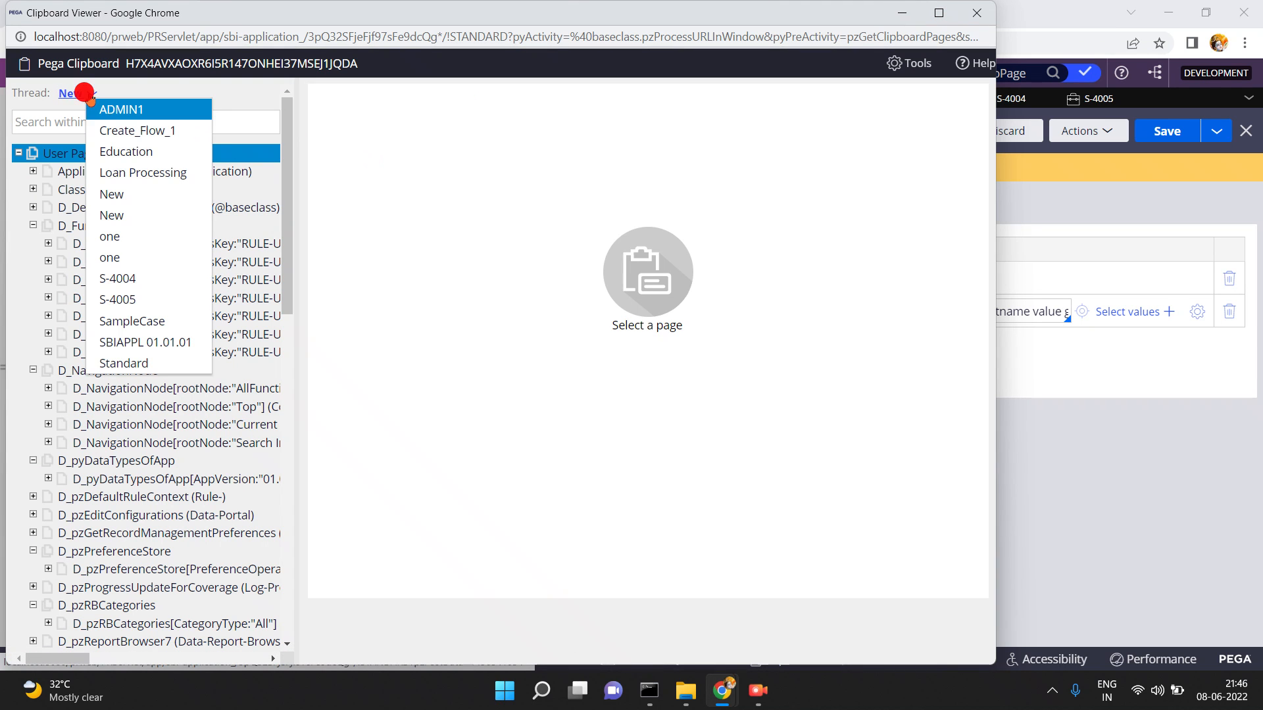
click(131, 304)
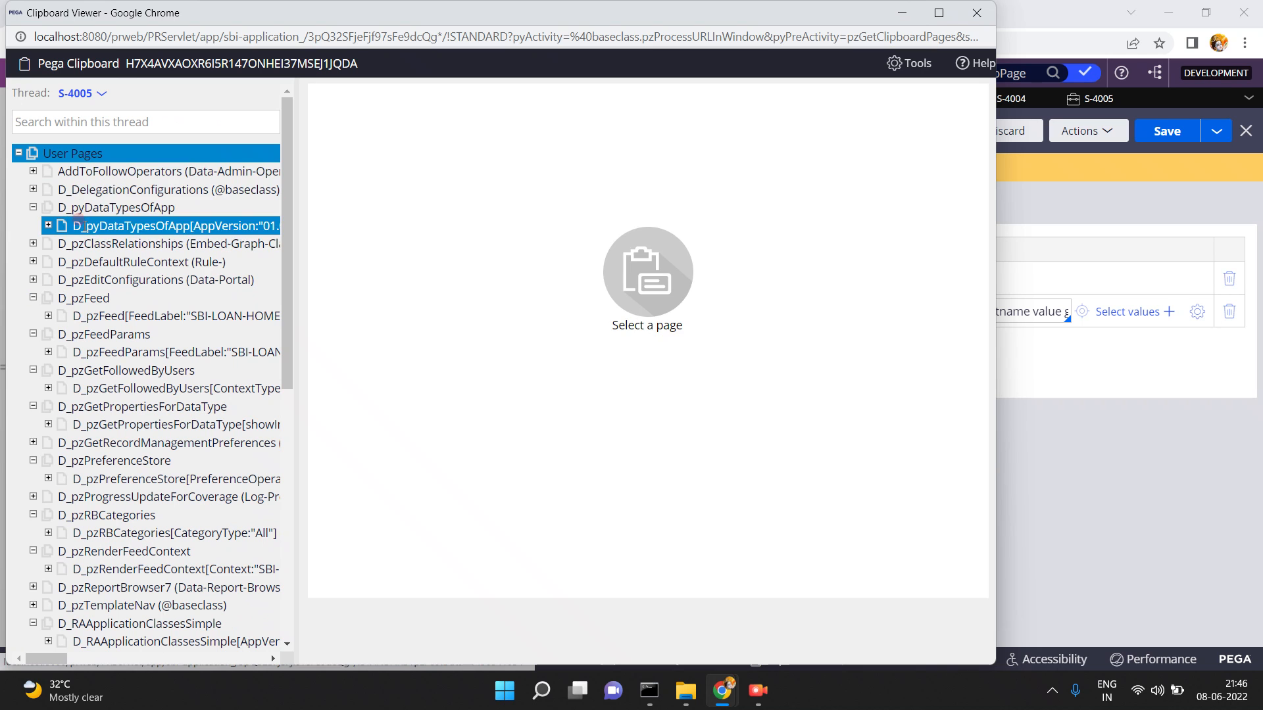
click(33, 297)
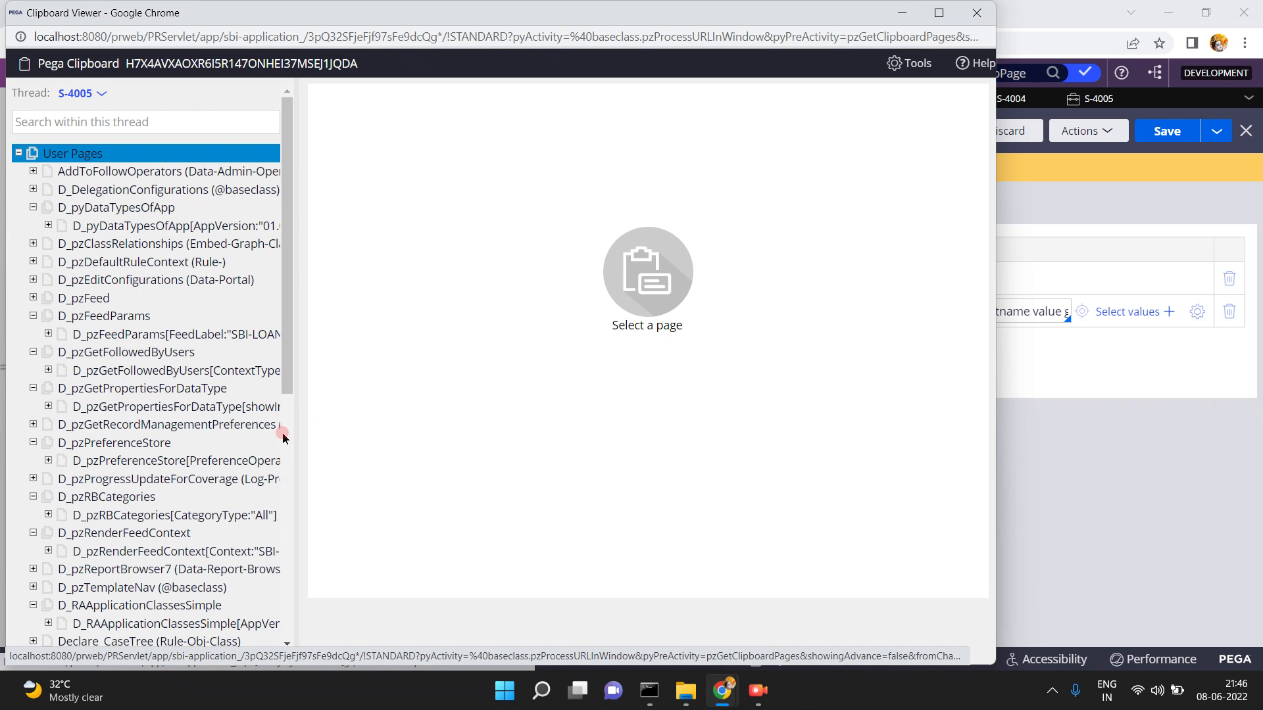
click(282, 432)
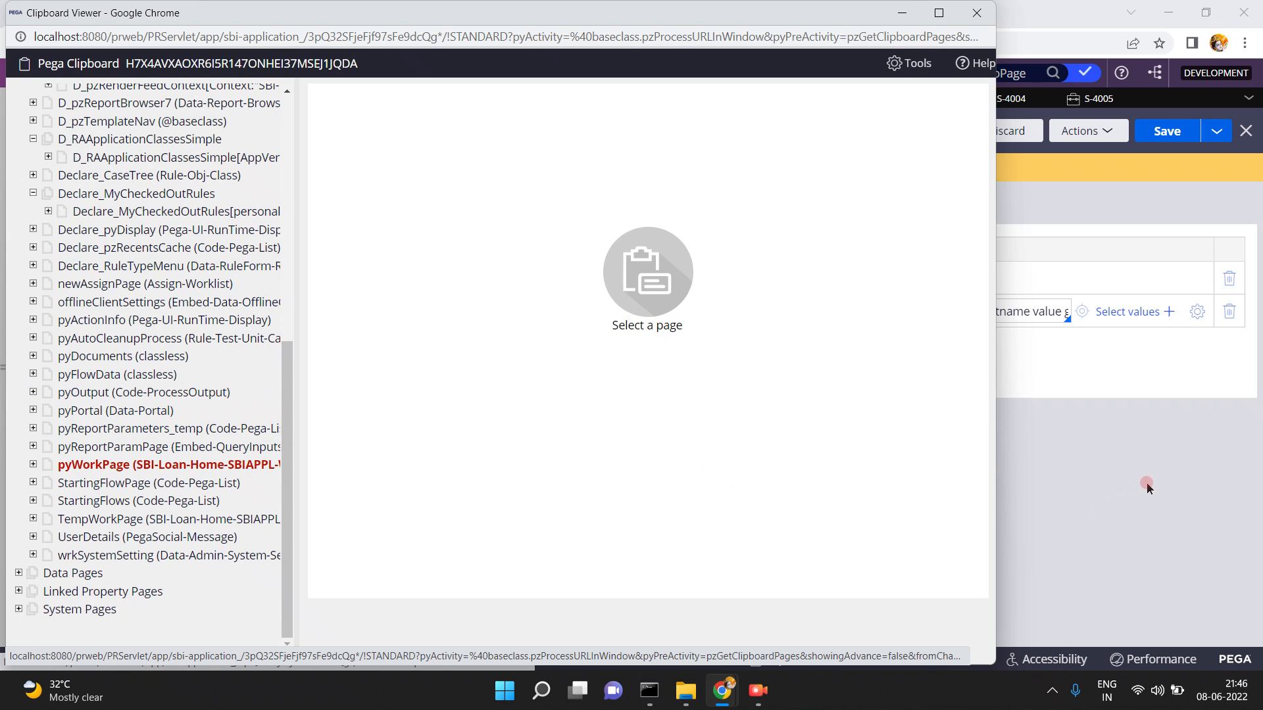
click(1165, 474)
Replace the .firstname argument of pxAddMessageToPage in row 1.1 with pyPortal and save savedetails
click(1197, 313)
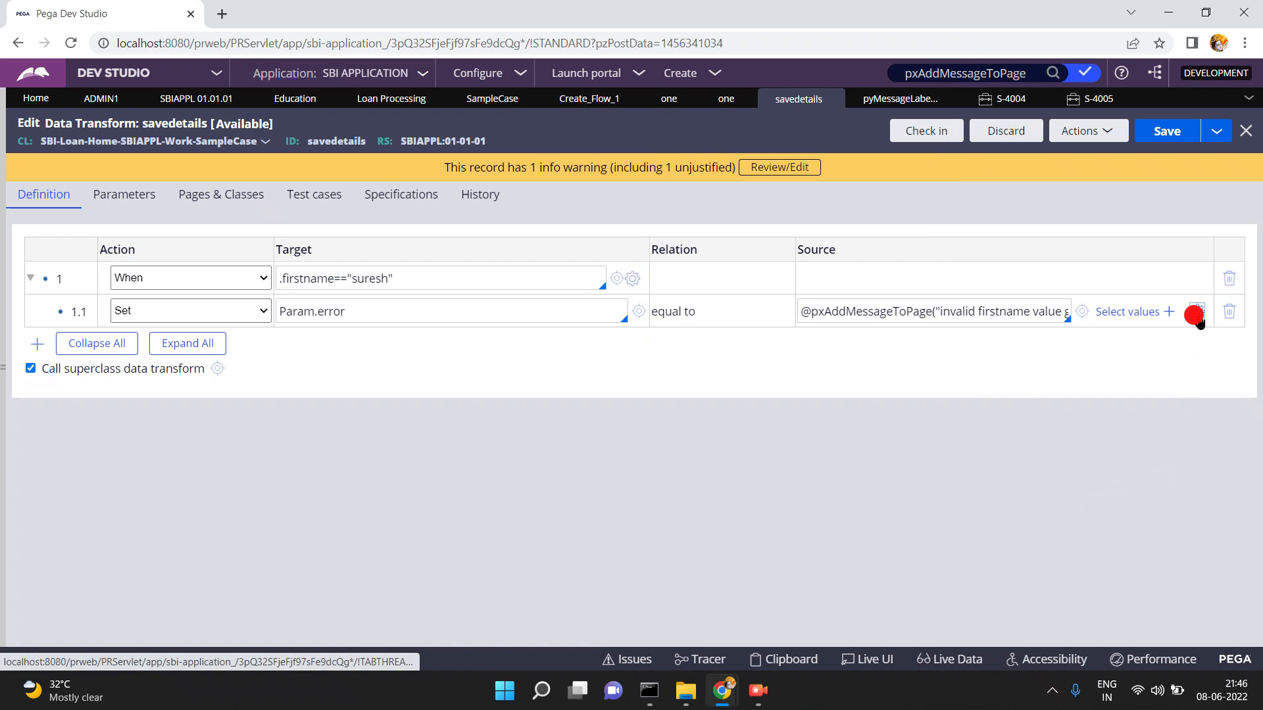
double_click(722, 174)
text(.pyP)
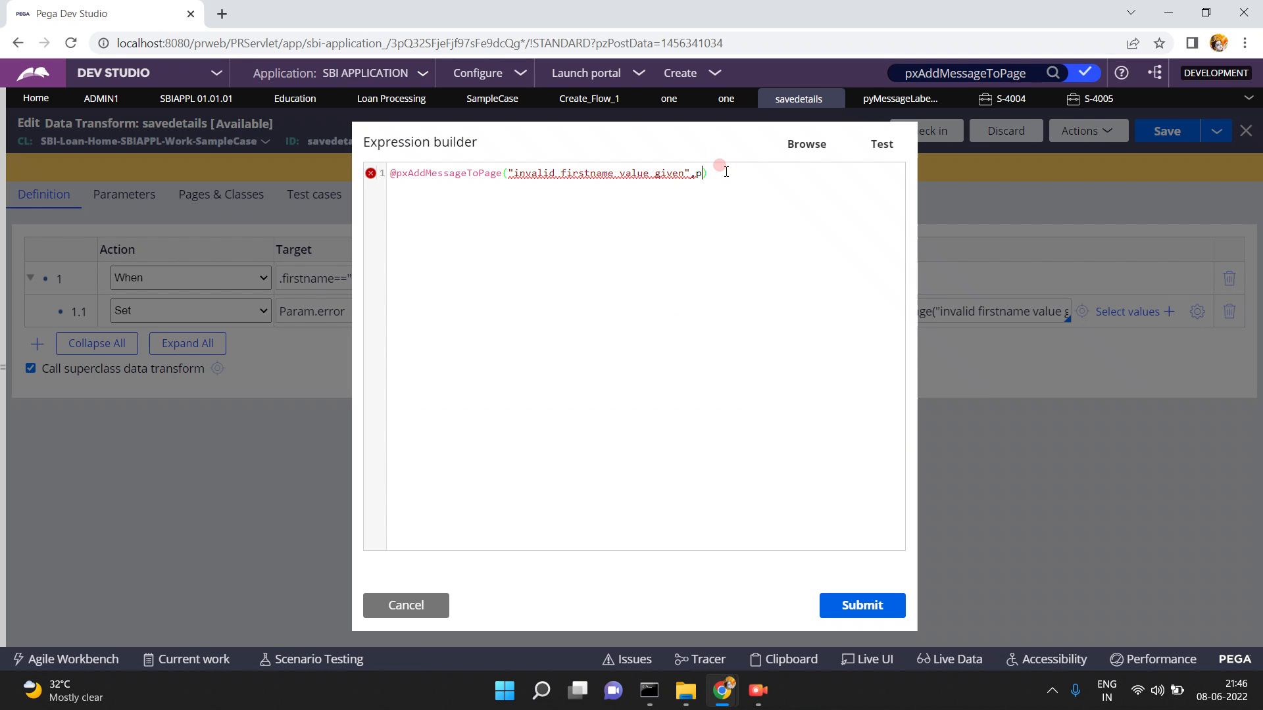
text(ortal)
click(864, 606)
click(1158, 129)
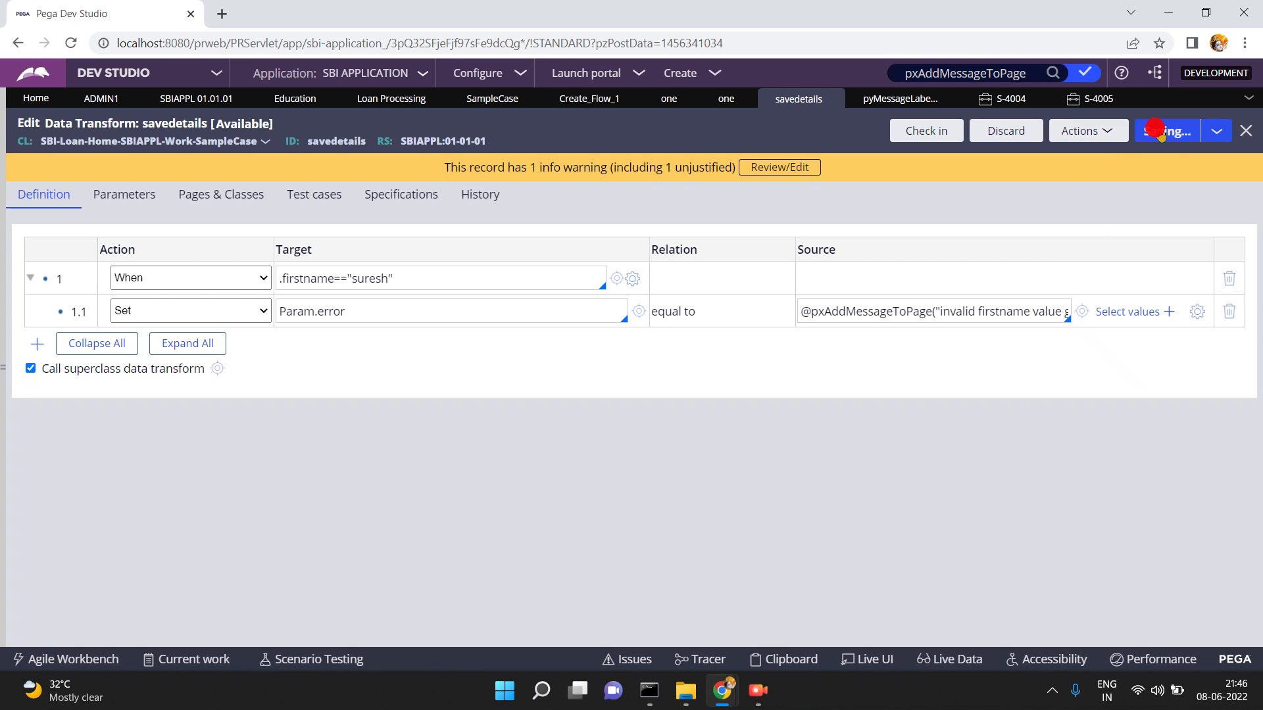
Submit the first assignment of the newest SampleCase case and switch to the Clipboard Viewer window
click(1091, 99)
click(1141, 347)
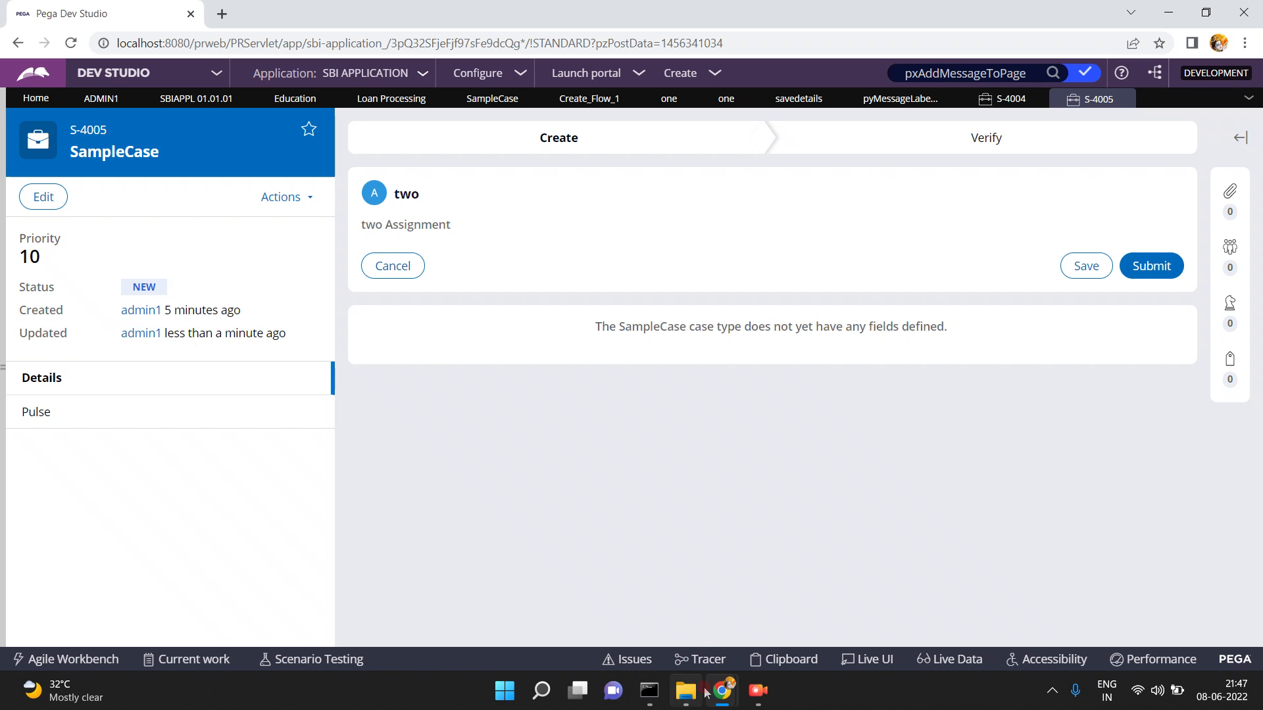
click(726, 694)
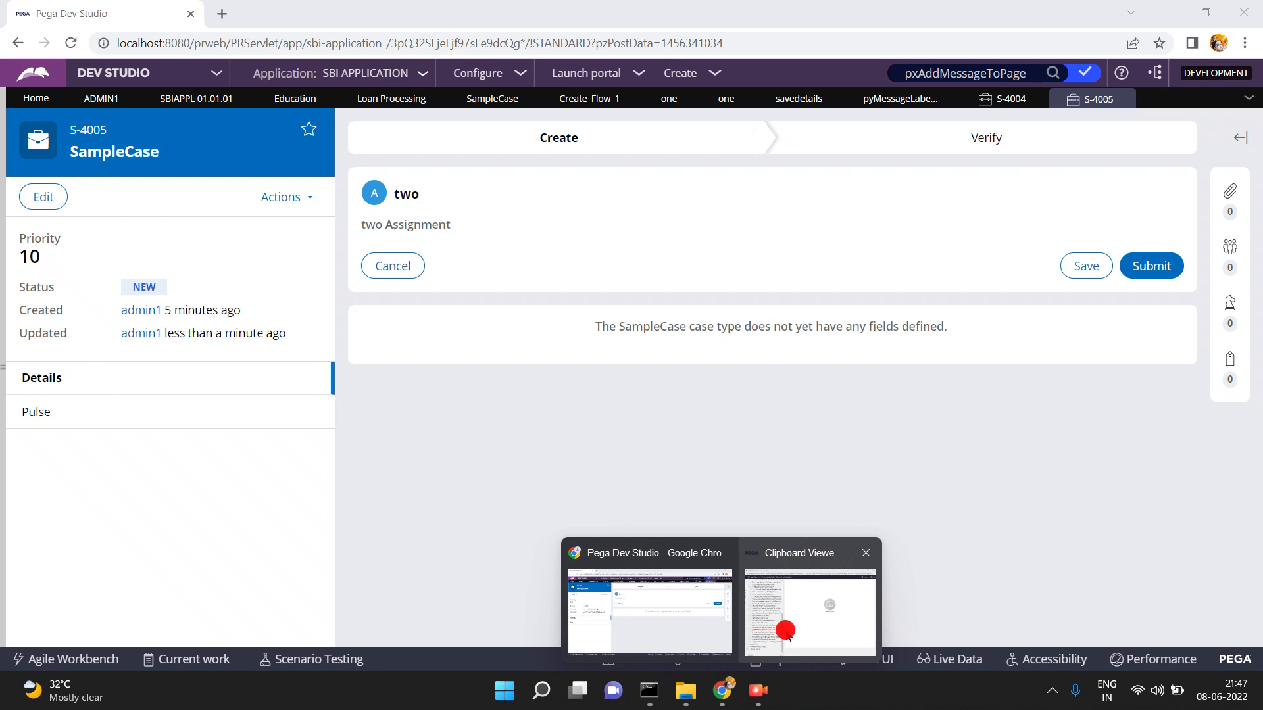
click(809, 608)
click(287, 108)
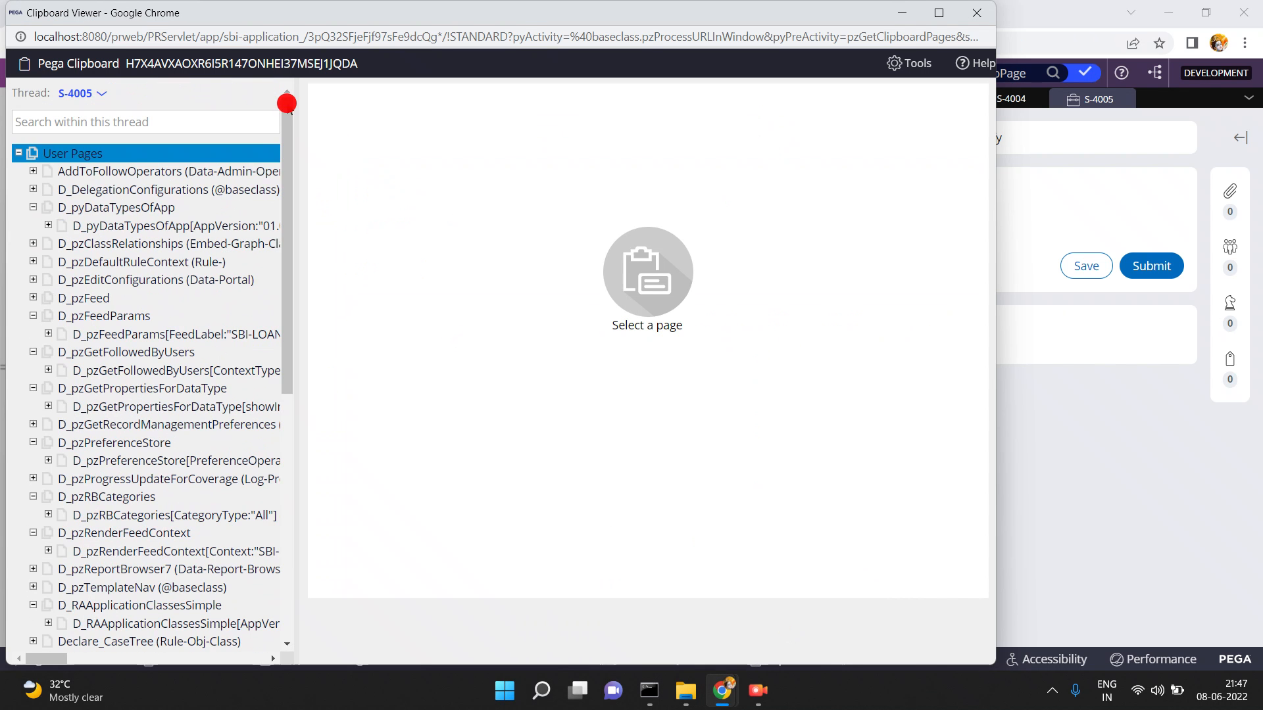
Reload the newest SampleCase case's clipboard thread and examine its pyPortal and pyWorkPage user pages for the firstname message
click(99, 93)
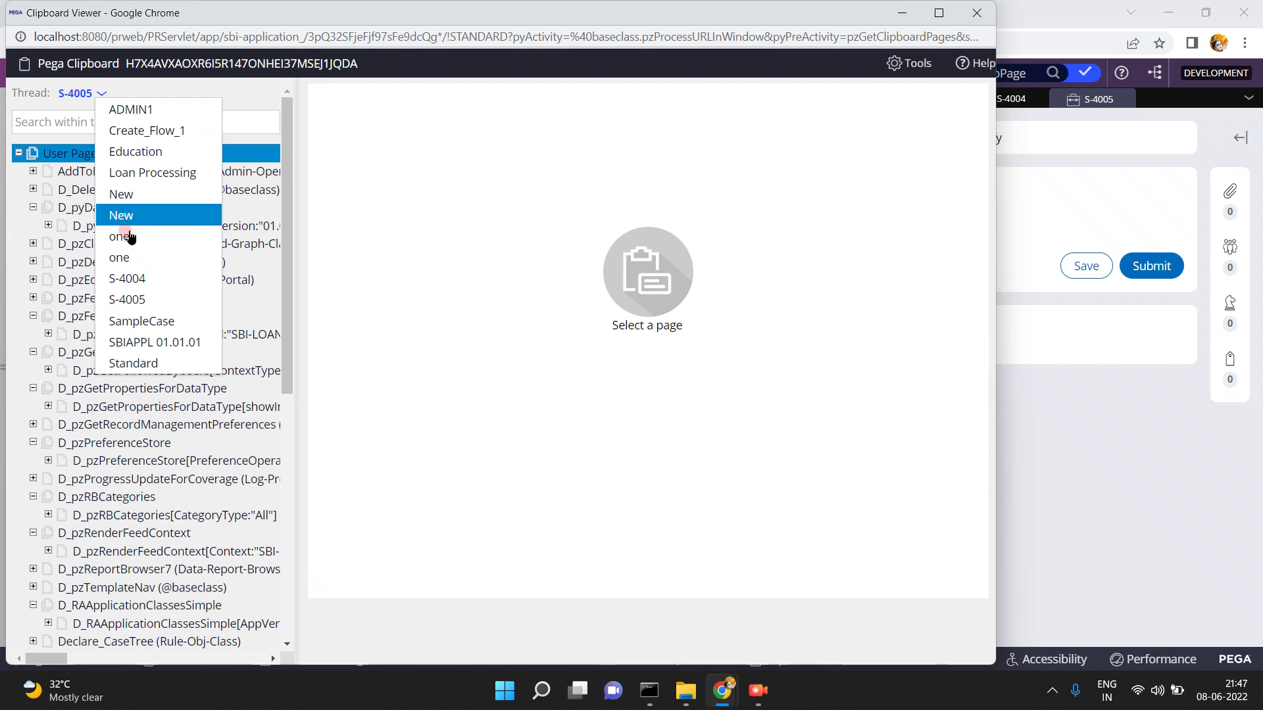
click(127, 299)
click(132, 303)
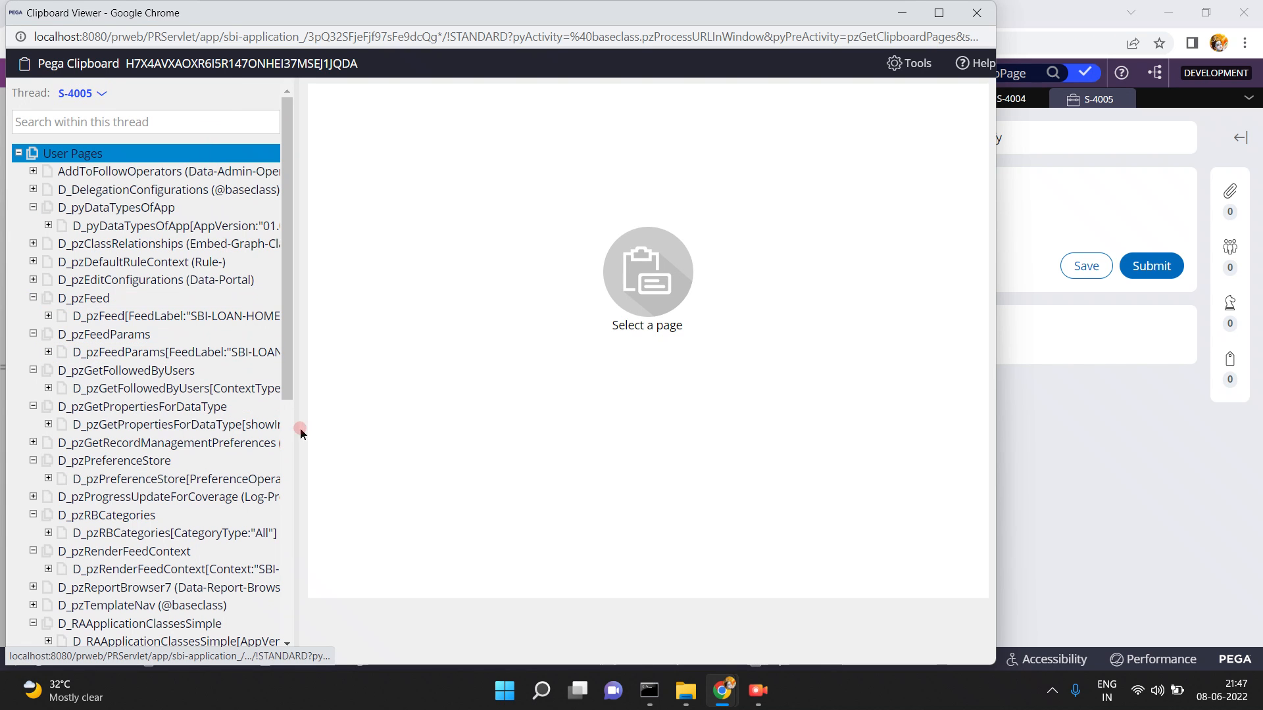
click(288, 480)
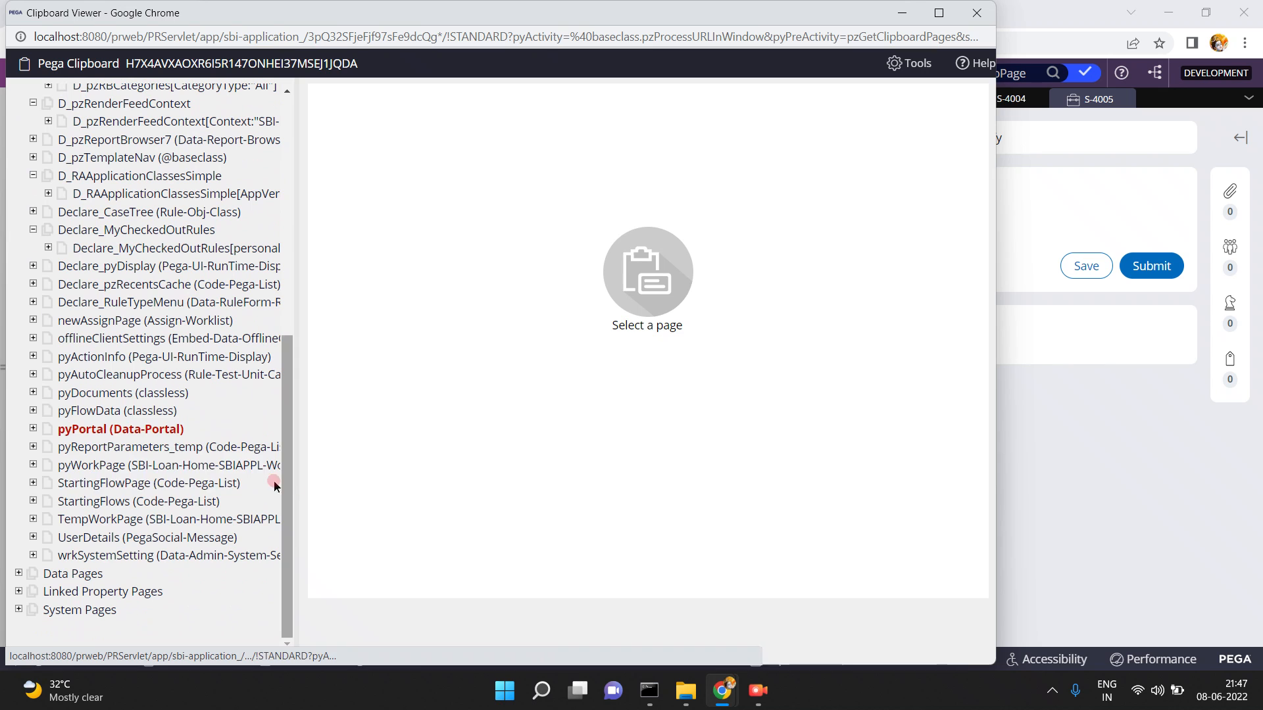
click(148, 427)
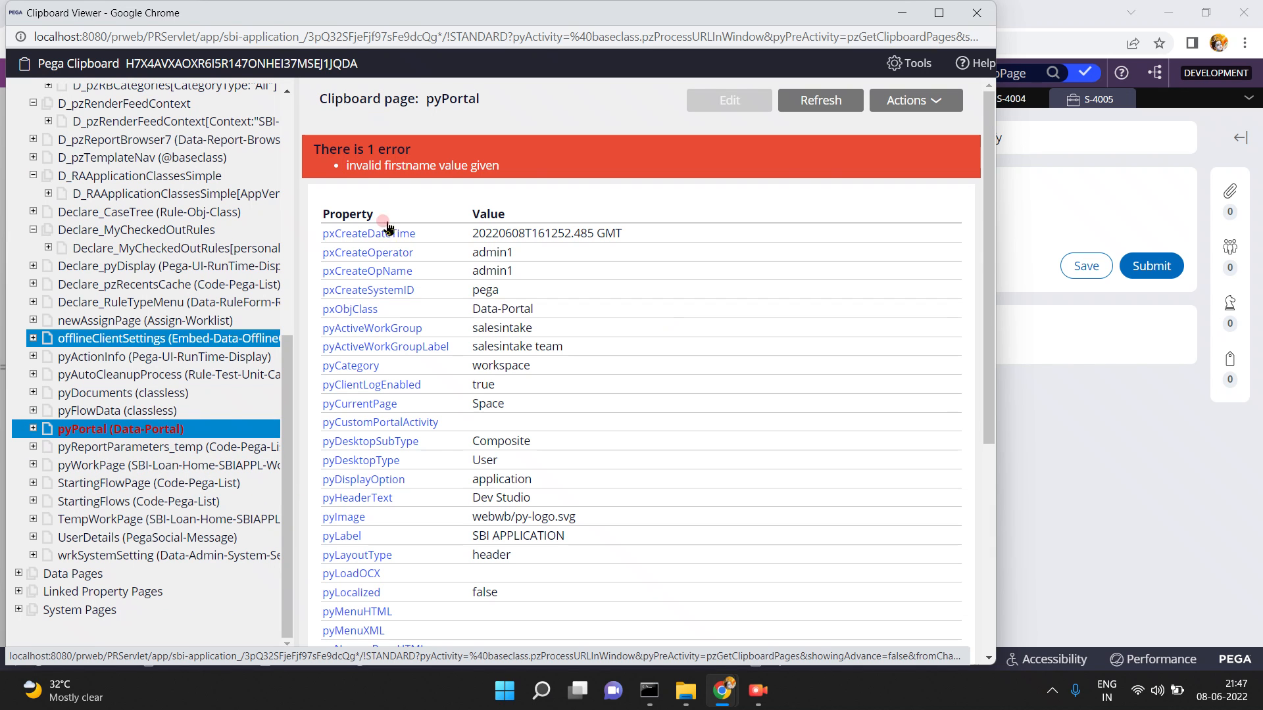
click(190, 463)
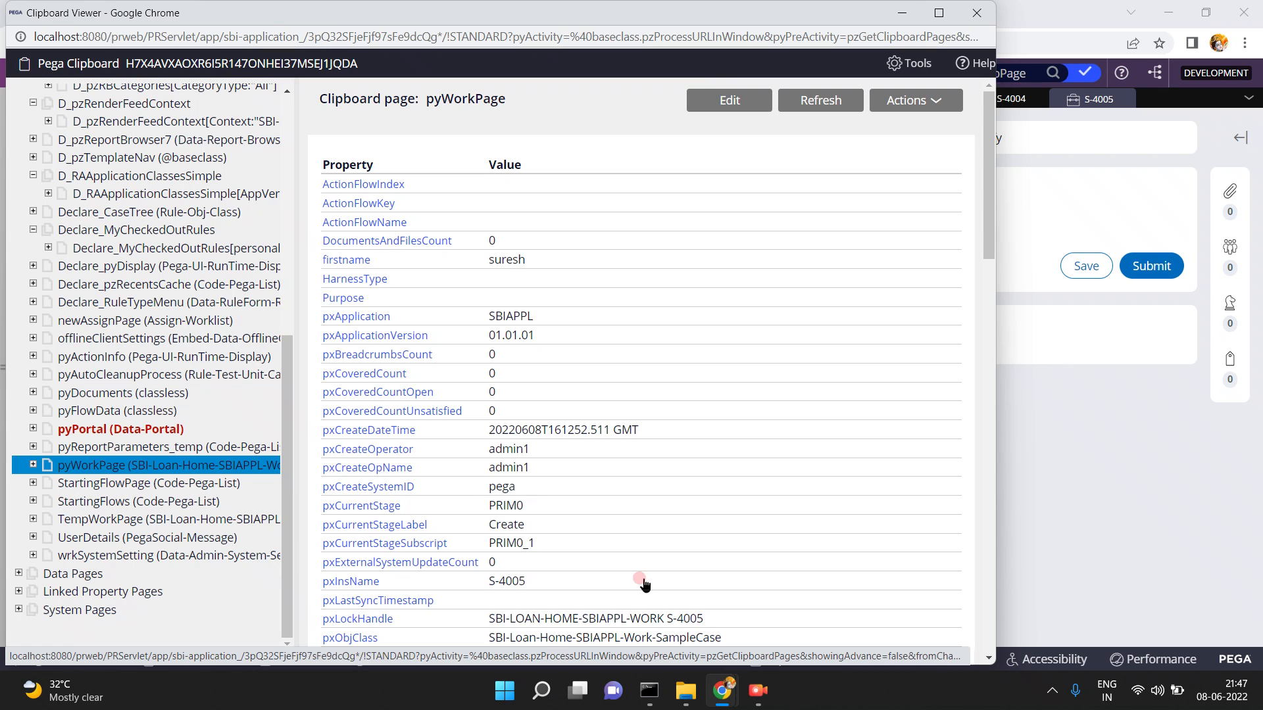
click(902, 12)
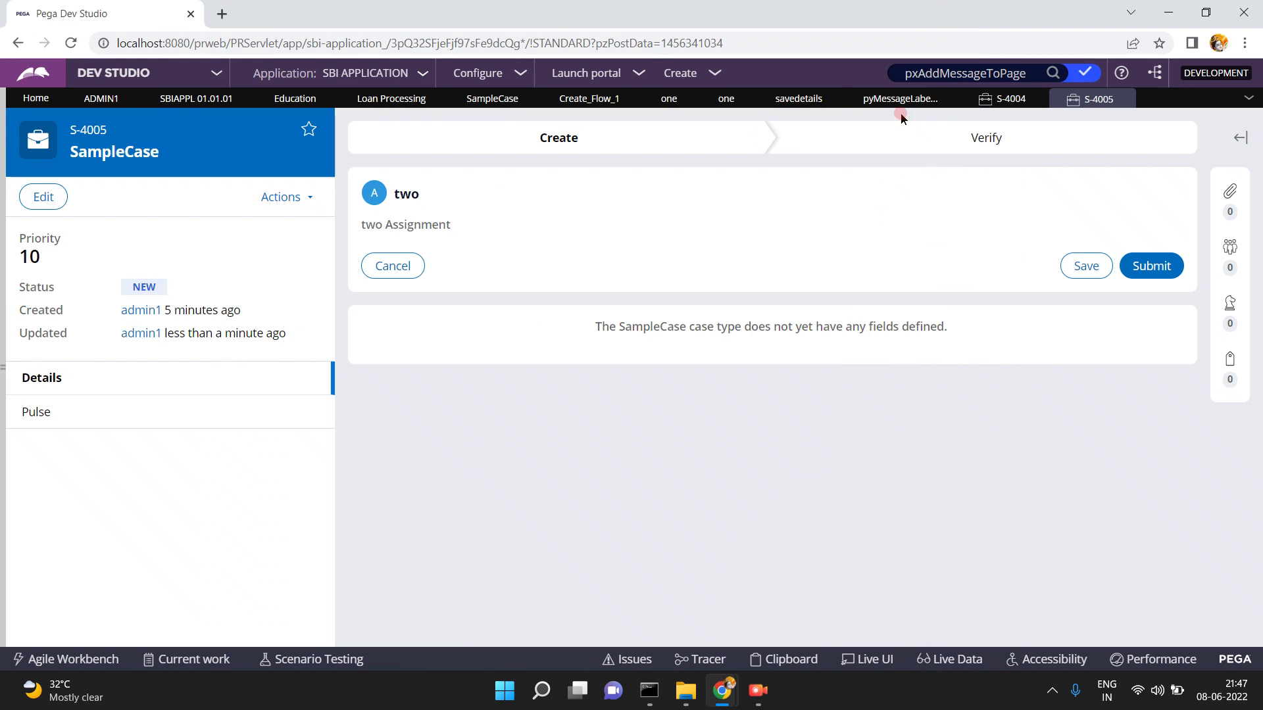
Return to the savedetails data transform, collapse the When row and add a new Set row 2 below it
click(792, 105)
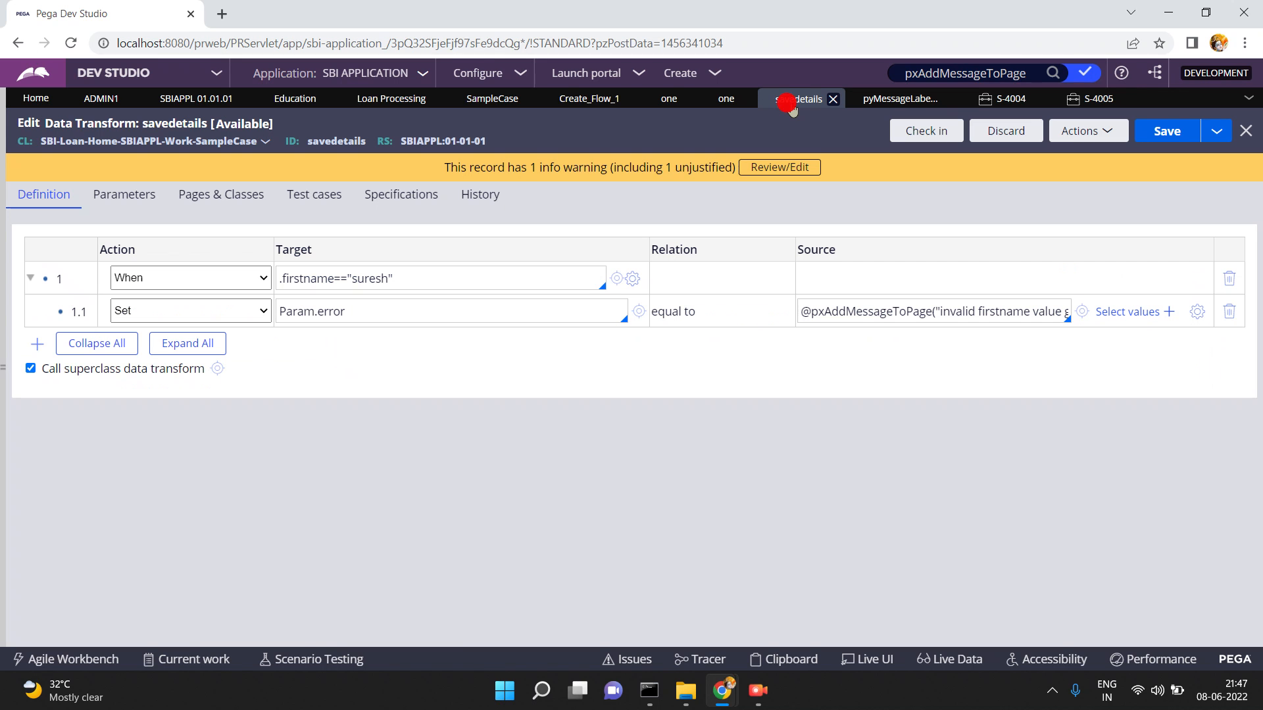
click(877, 316)
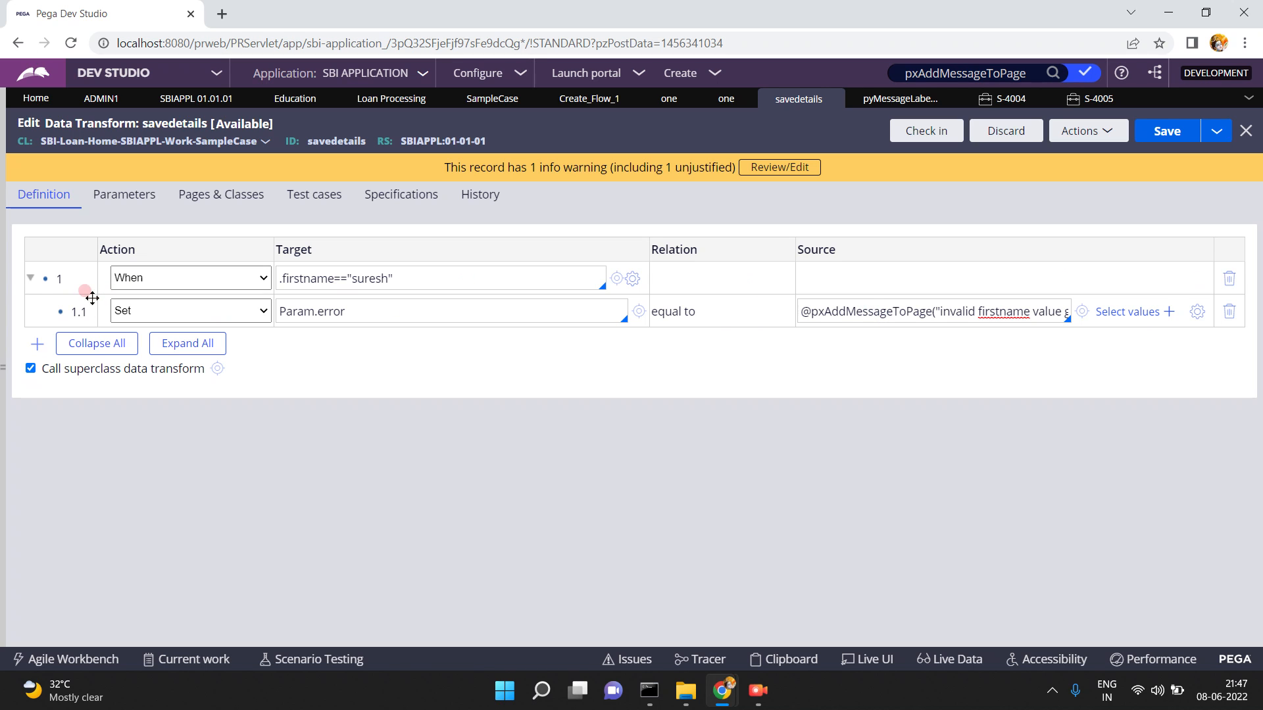
click(28, 279)
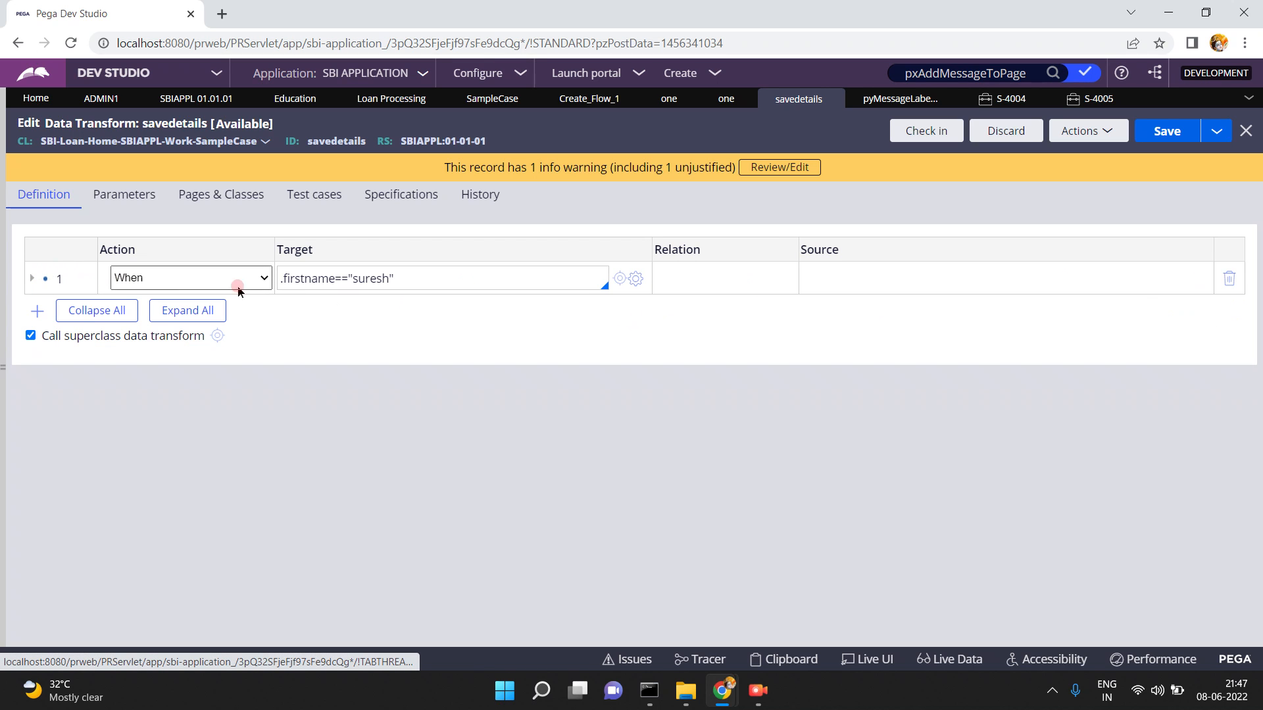
click(412, 277)
click(37, 311)
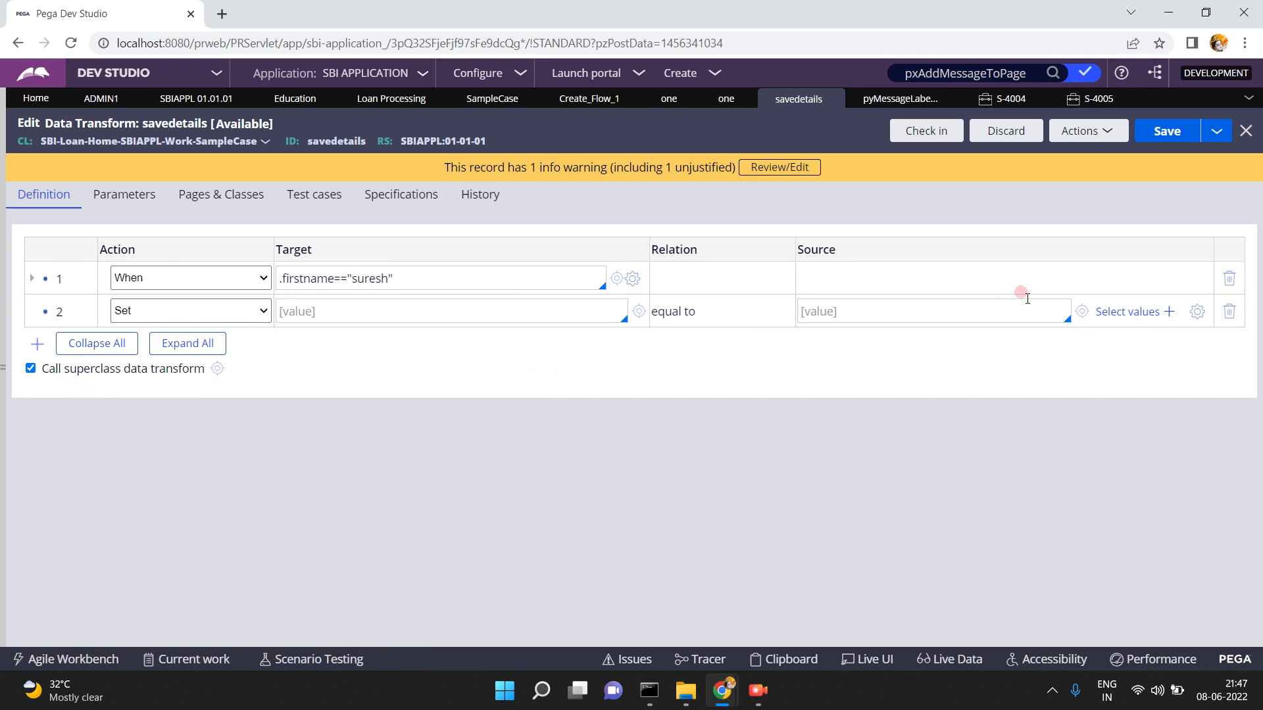
Search the row 2 source's expression functions for logmessage, read the pxLogMessage description and leave the builder without submitting
click(1197, 312)
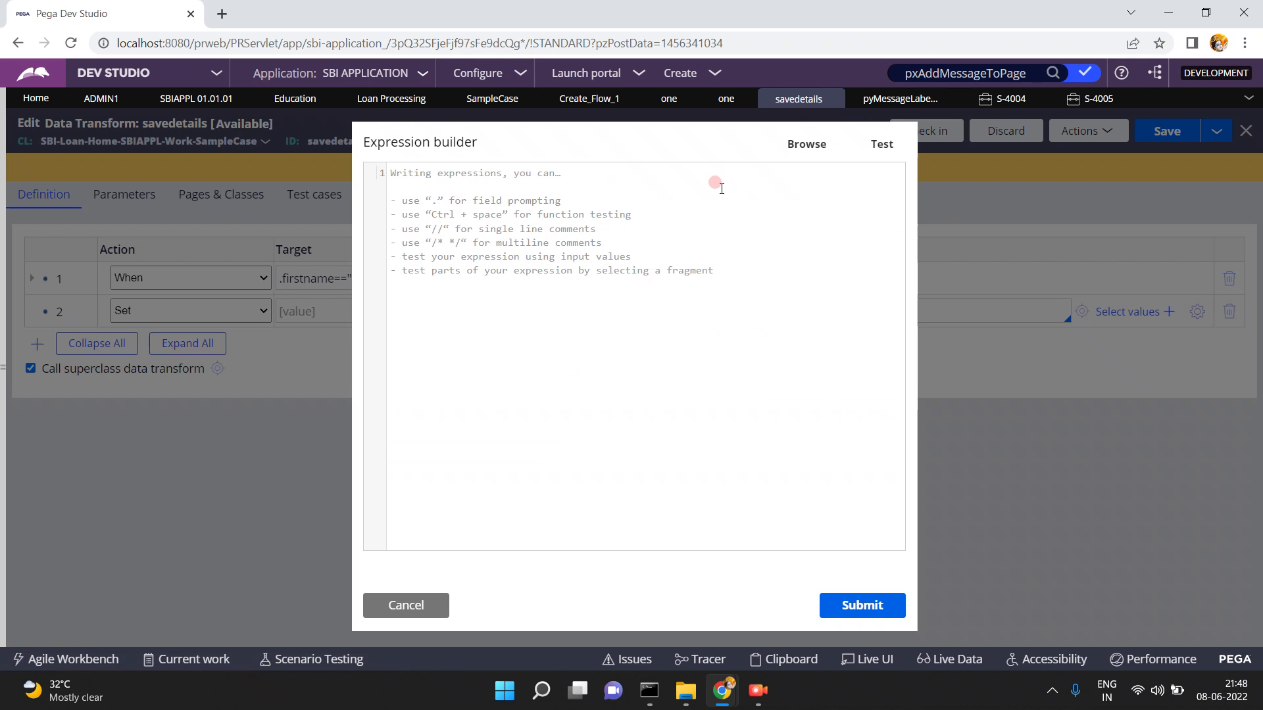
click(801, 138)
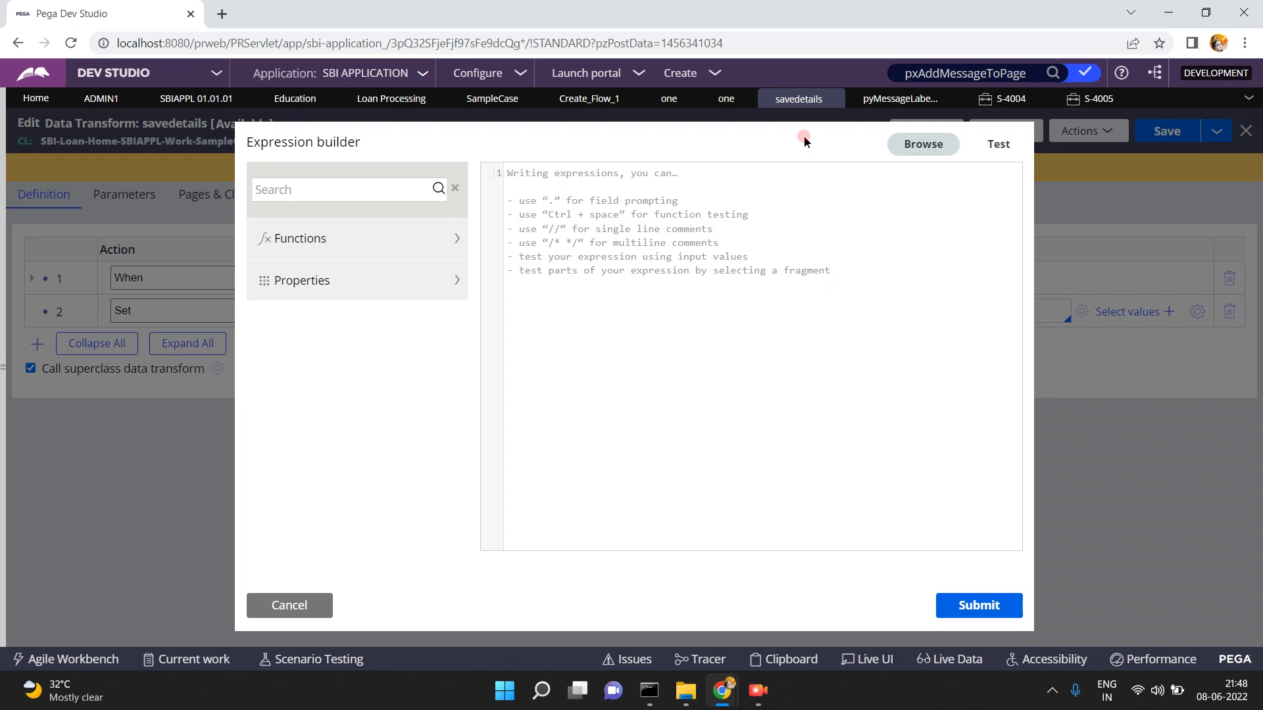
click(361, 190)
text(logmessage)
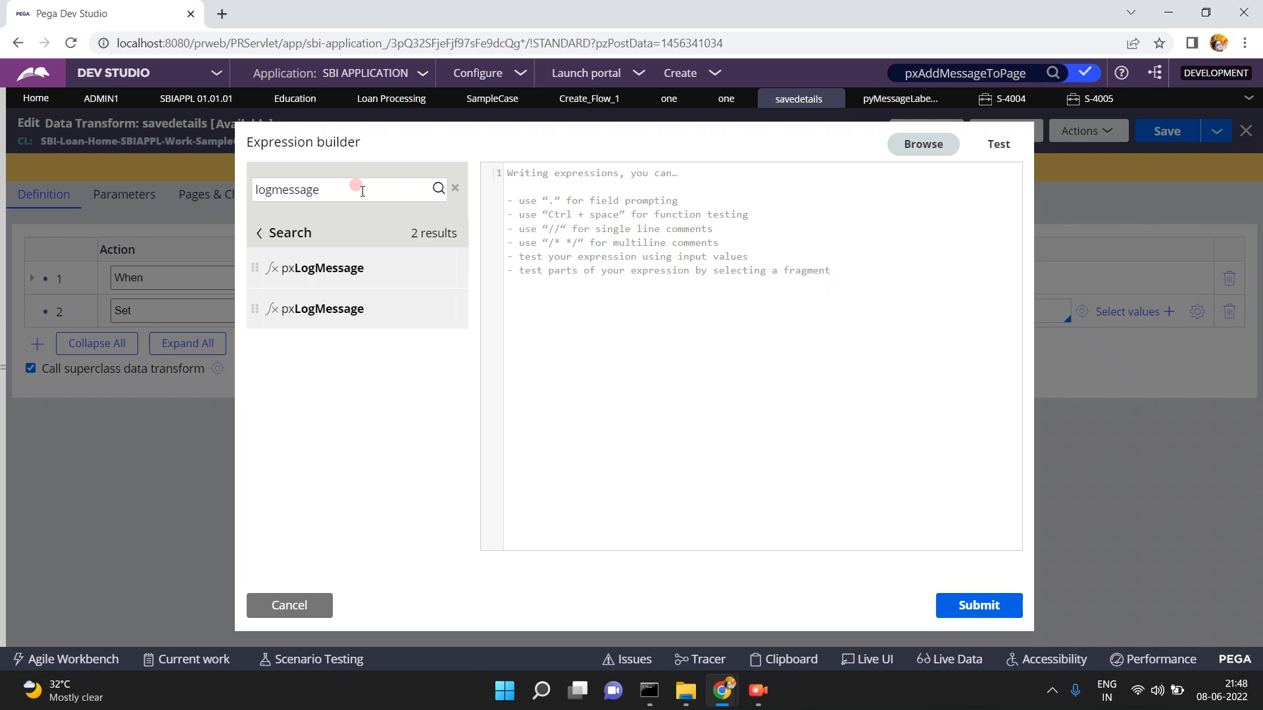
click(313, 271)
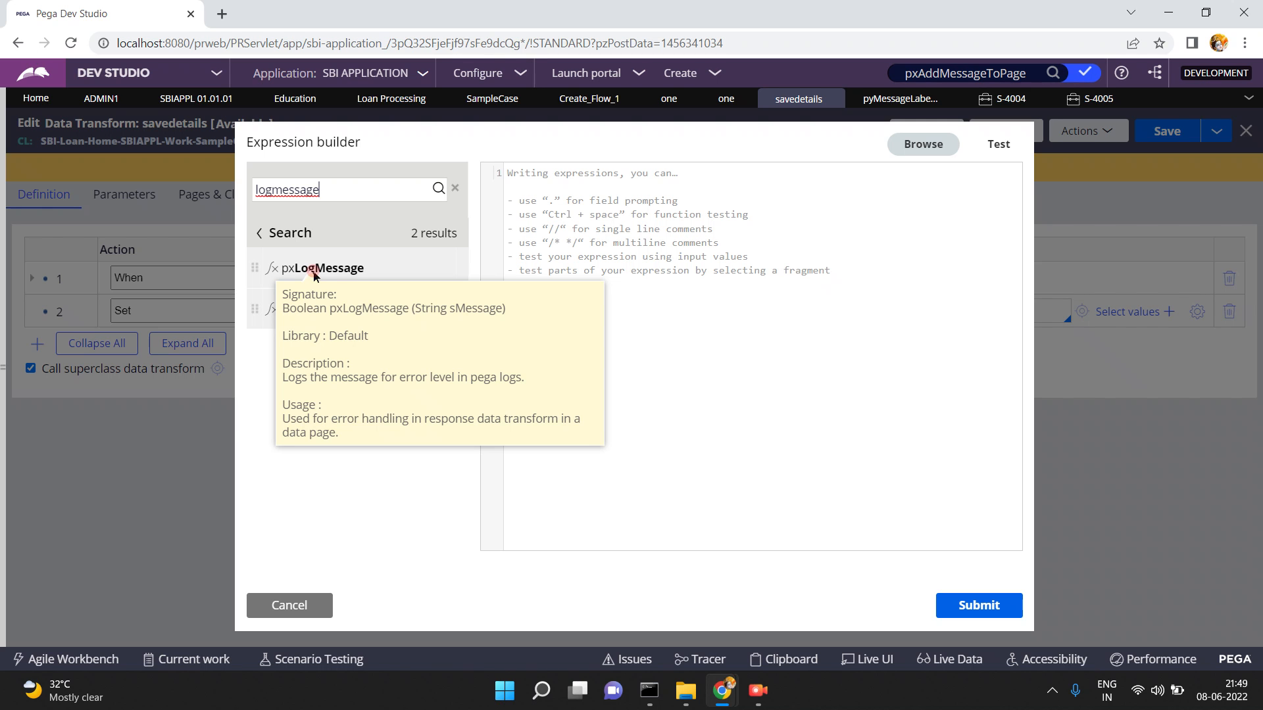
click(309, 603)
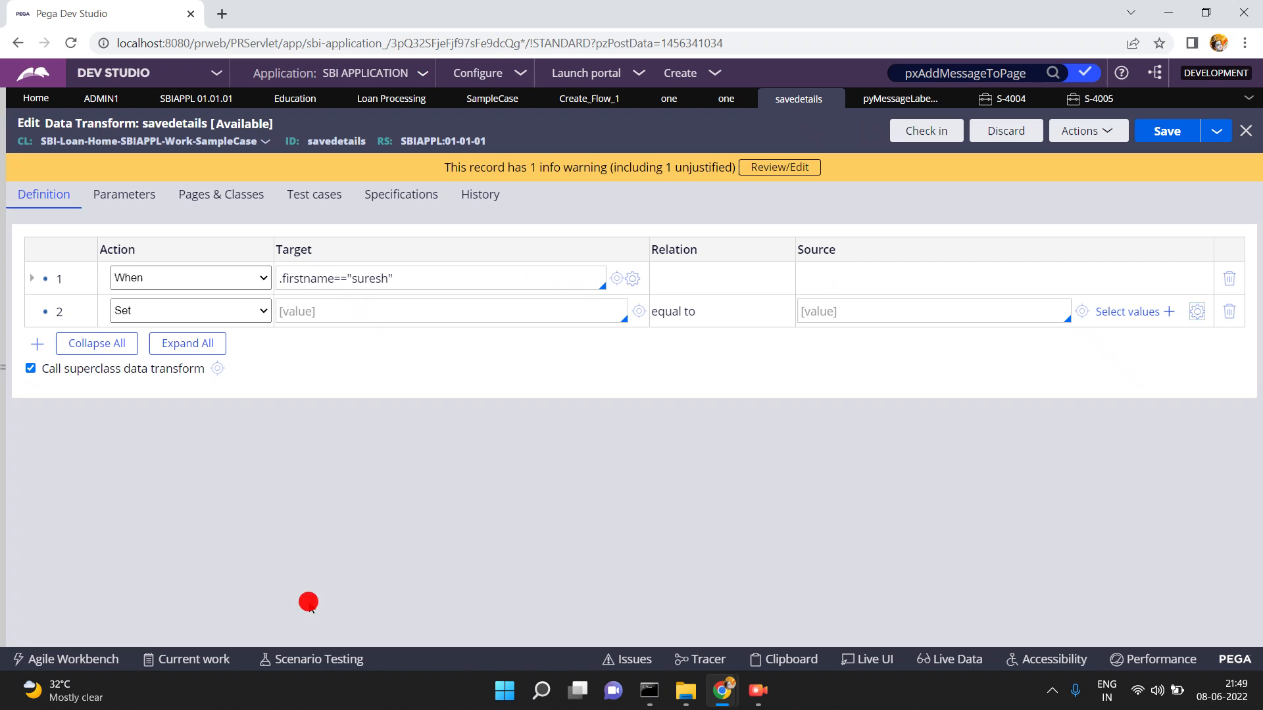
Open the recent validatedata activity and add a second step with the Log-Message method
click(3, 375)
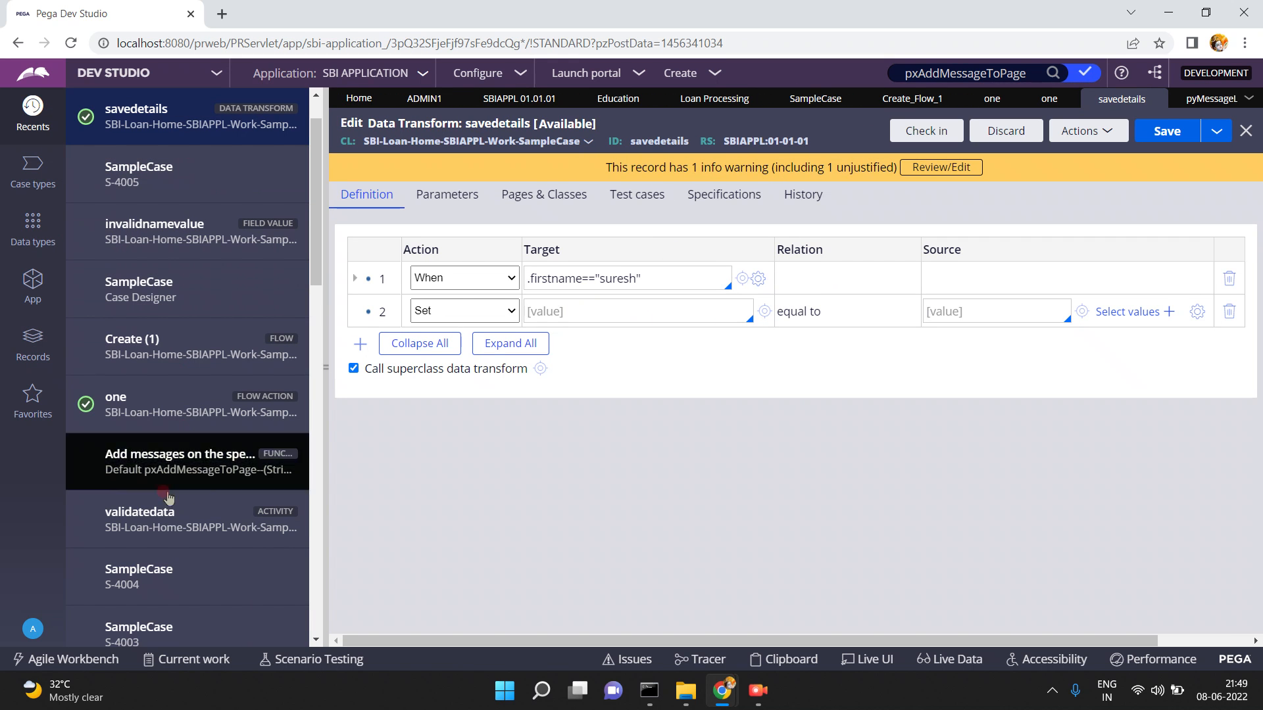
click(148, 521)
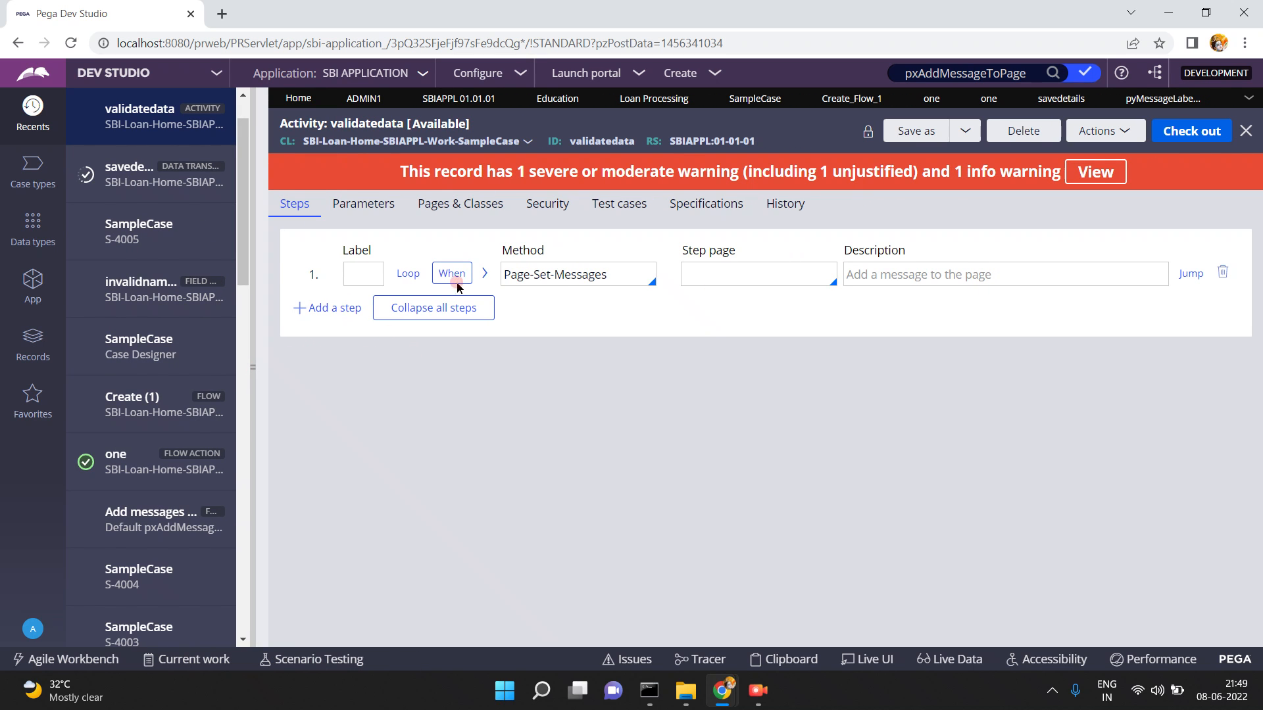
click(621, 265)
click(364, 275)
click(73, 307)
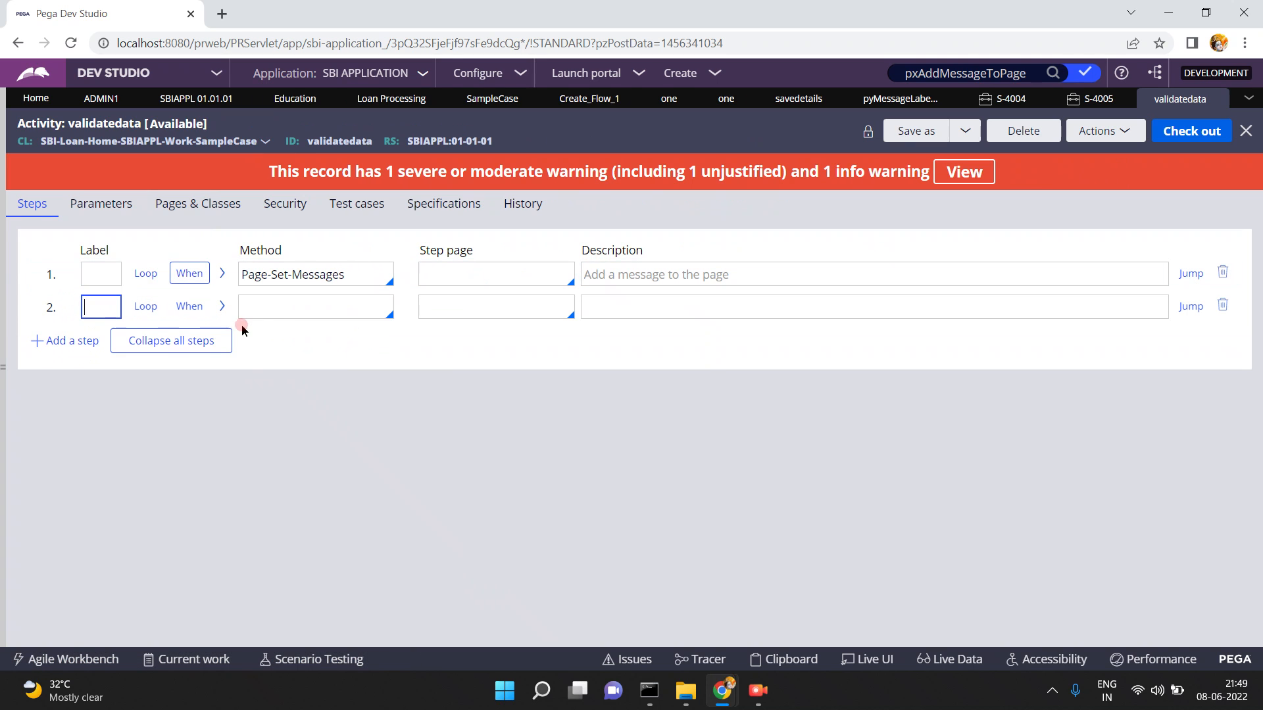
click(264, 307)
text(Log-Message)
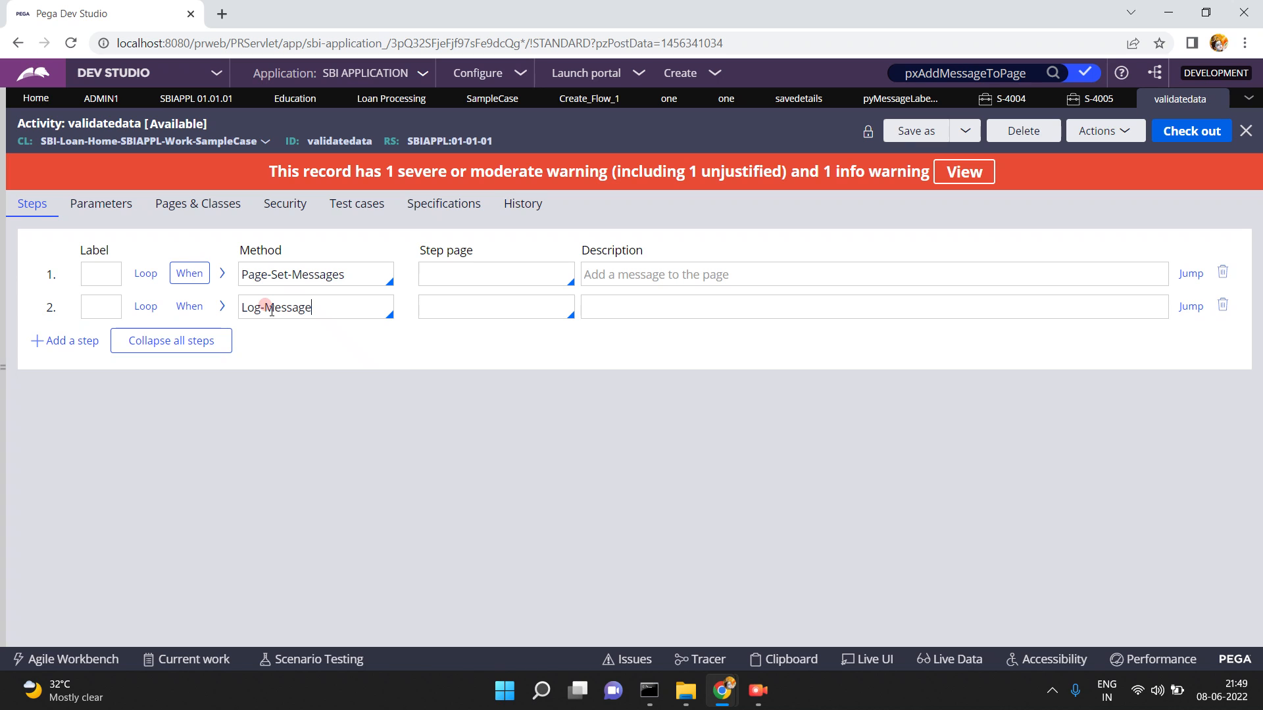
click(288, 467)
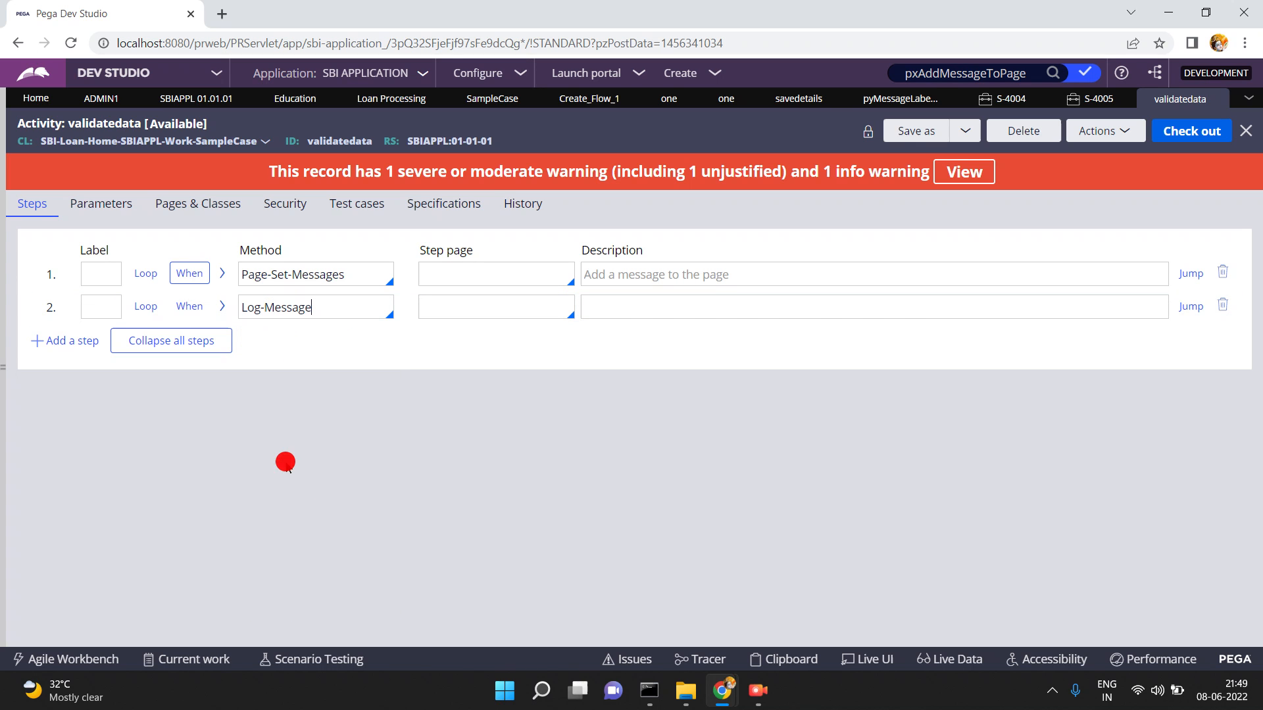
Go back to savedetails and look up pxLogMessage among the row 2 source's functions, leaving the expression empty
click(789, 100)
click(848, 311)
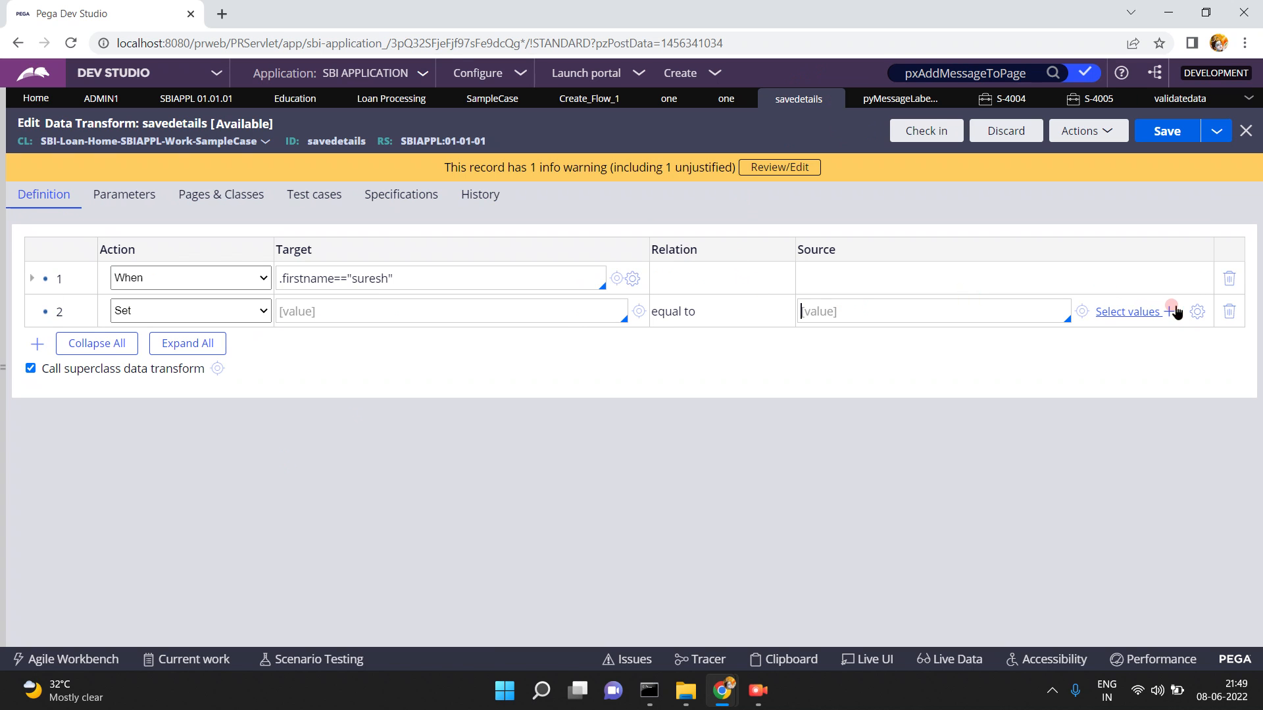
click(1197, 311)
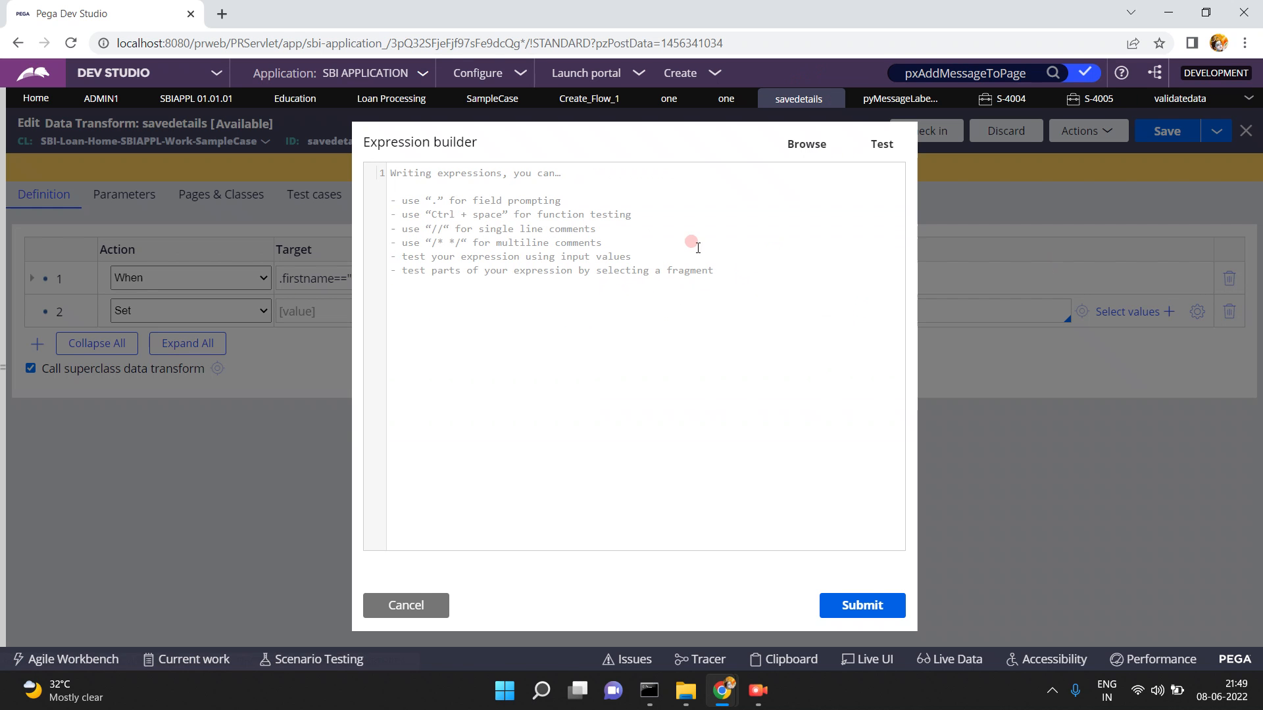
click(810, 145)
click(362, 190)
text(pxLogMessage)
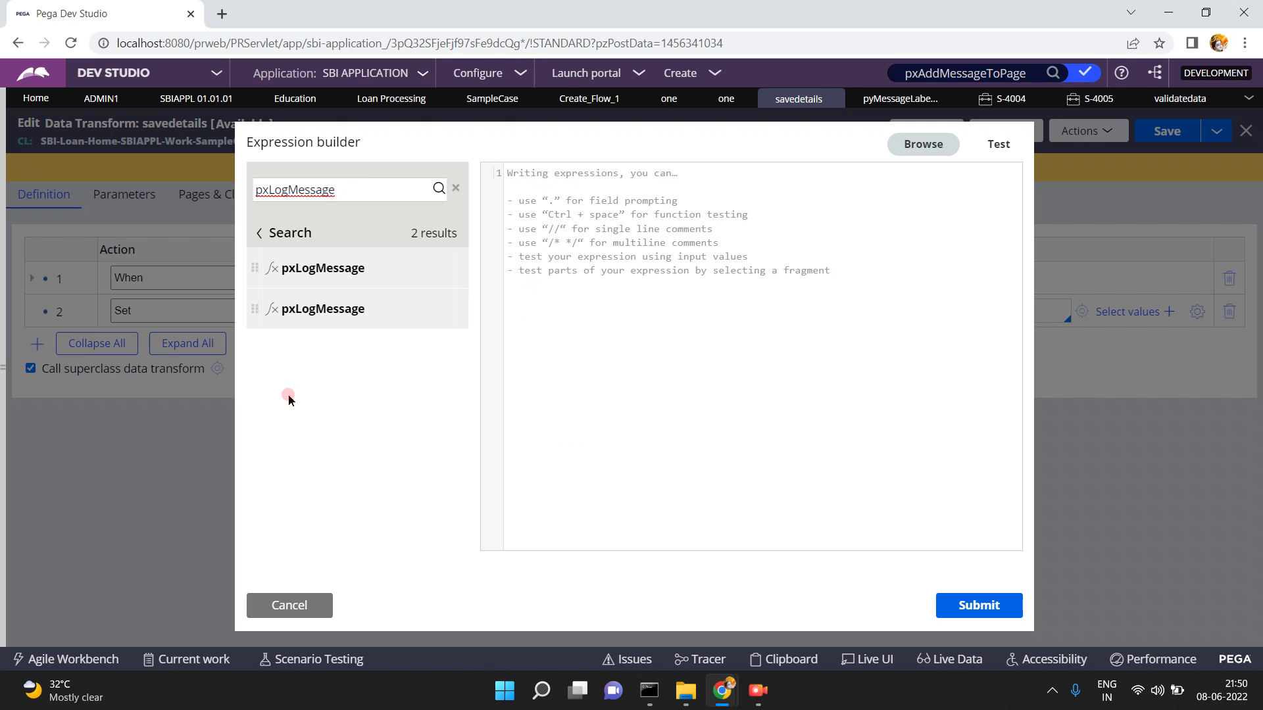
click(281, 614)
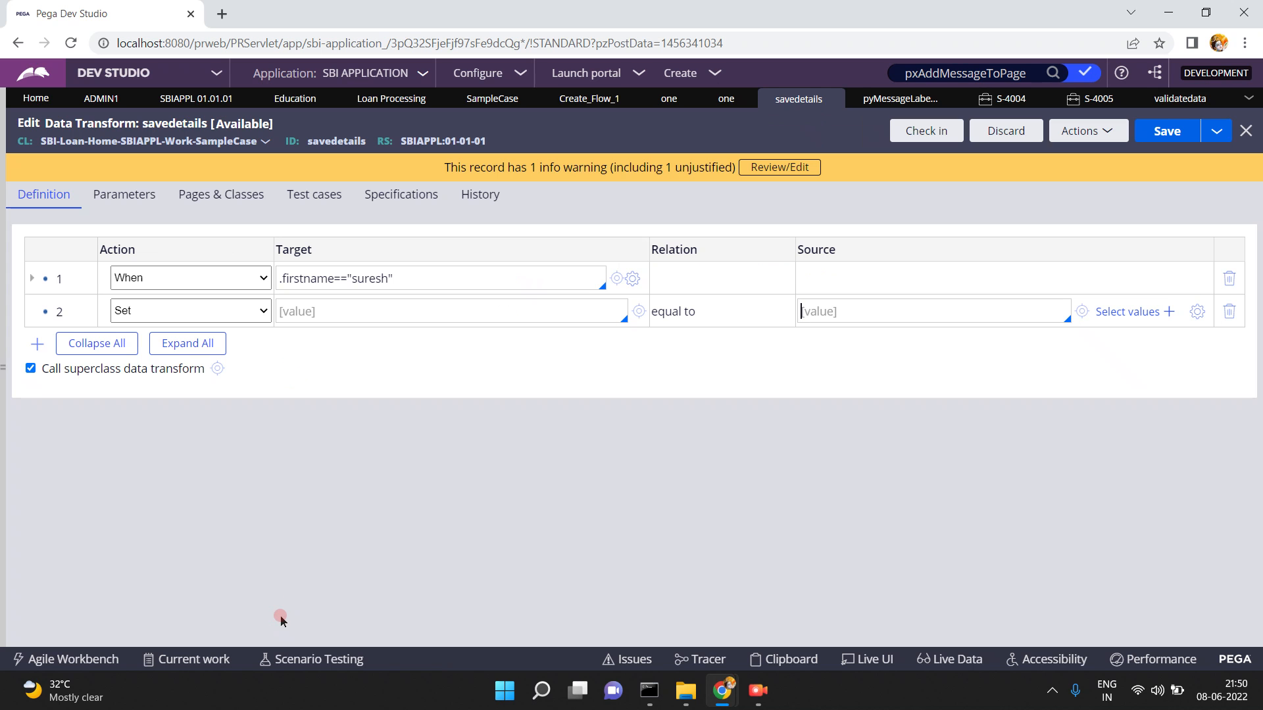
Find the single-argument pxLogMessage function and submit pxLogMessage("hello world") as the source expression of savedetails row 2
click(1197, 311)
click(814, 152)
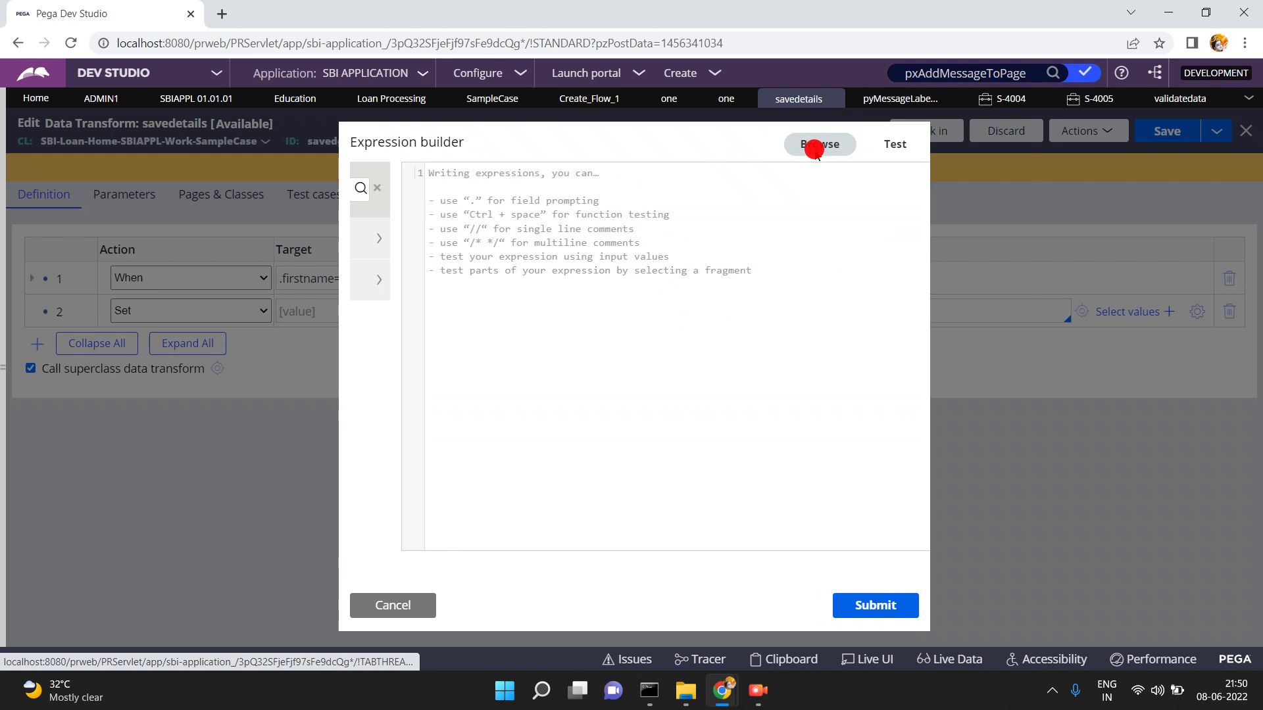
click(354, 195)
text(px)
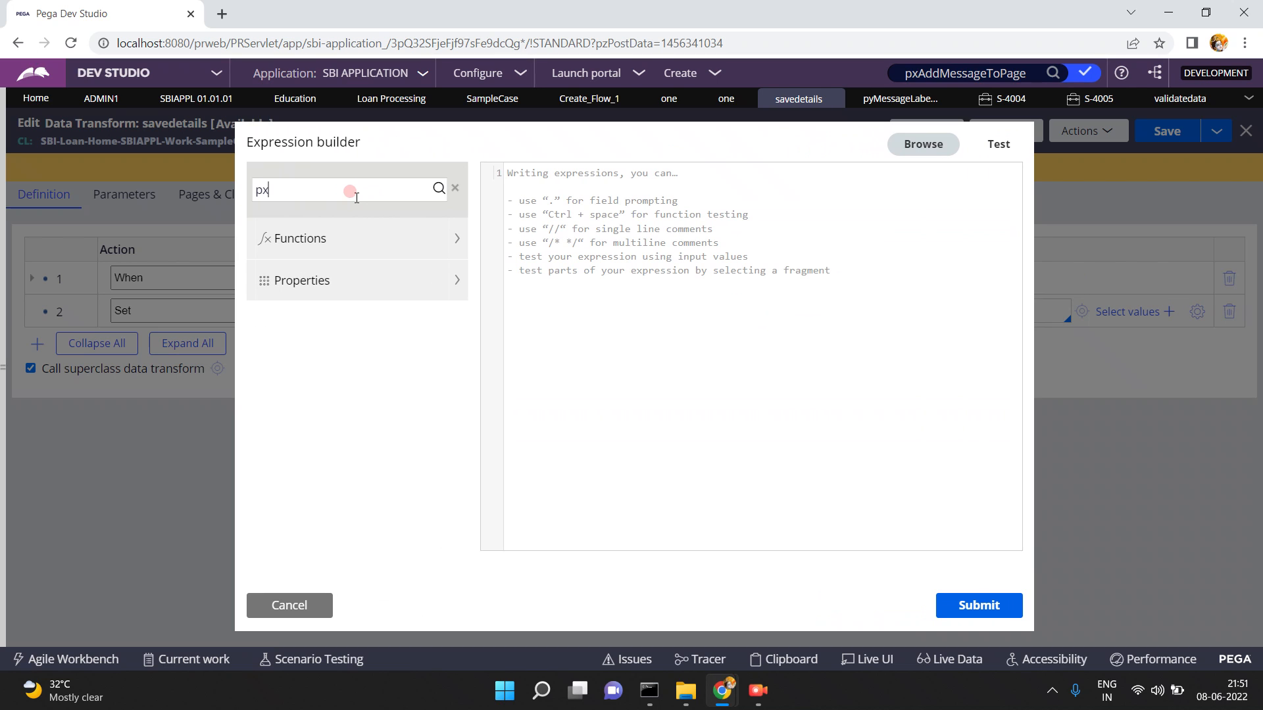
text(LogMessage)
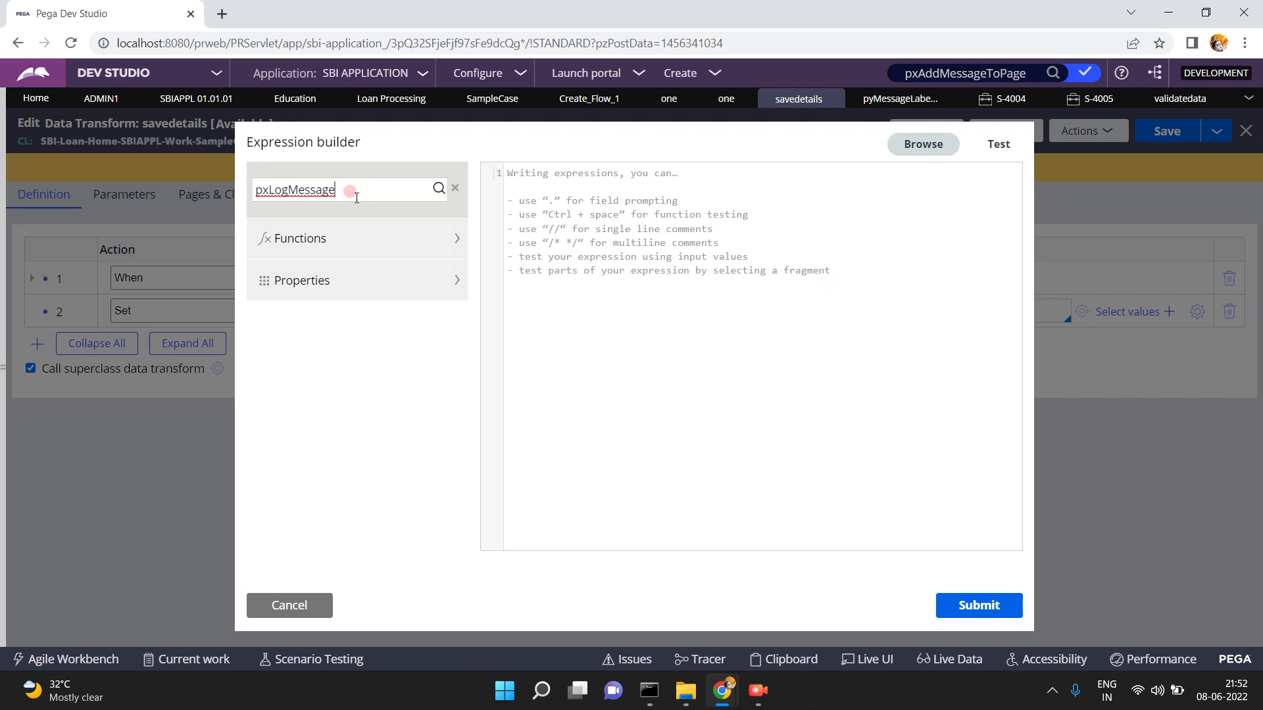
click(439, 191)
click(384, 190)
mouse_move(355, 274)
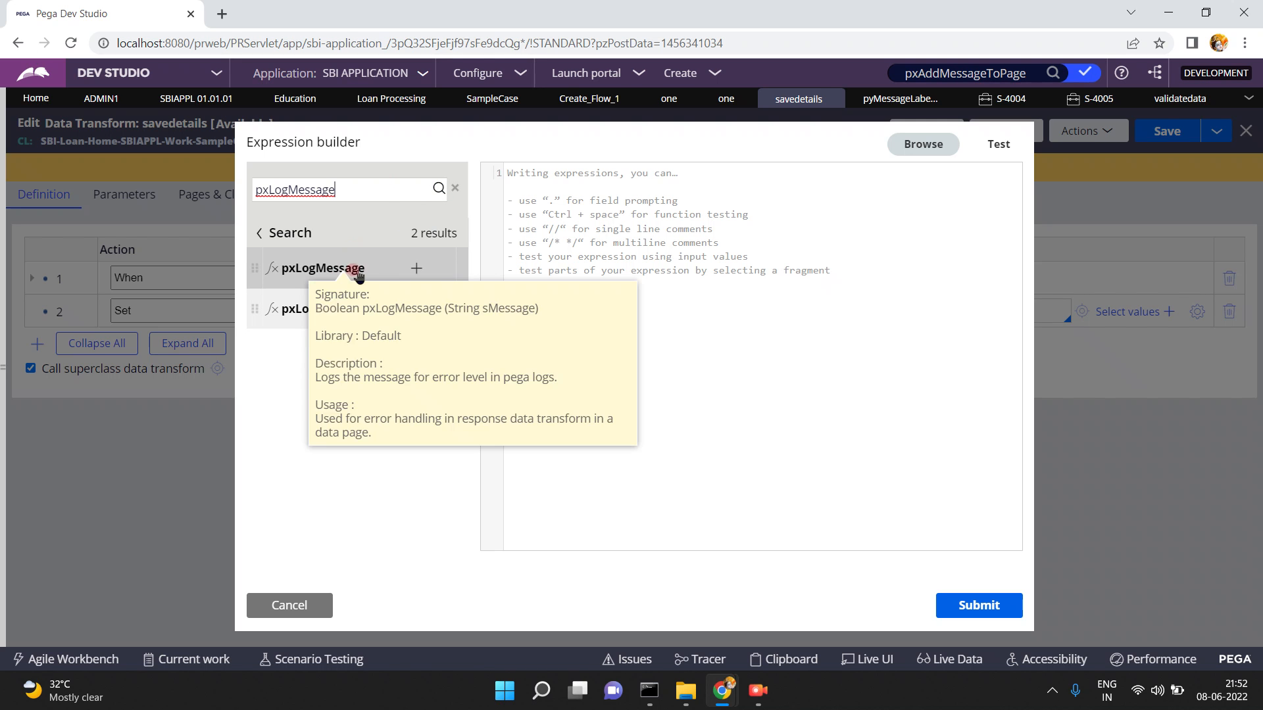
click(407, 270)
click(591, 173)
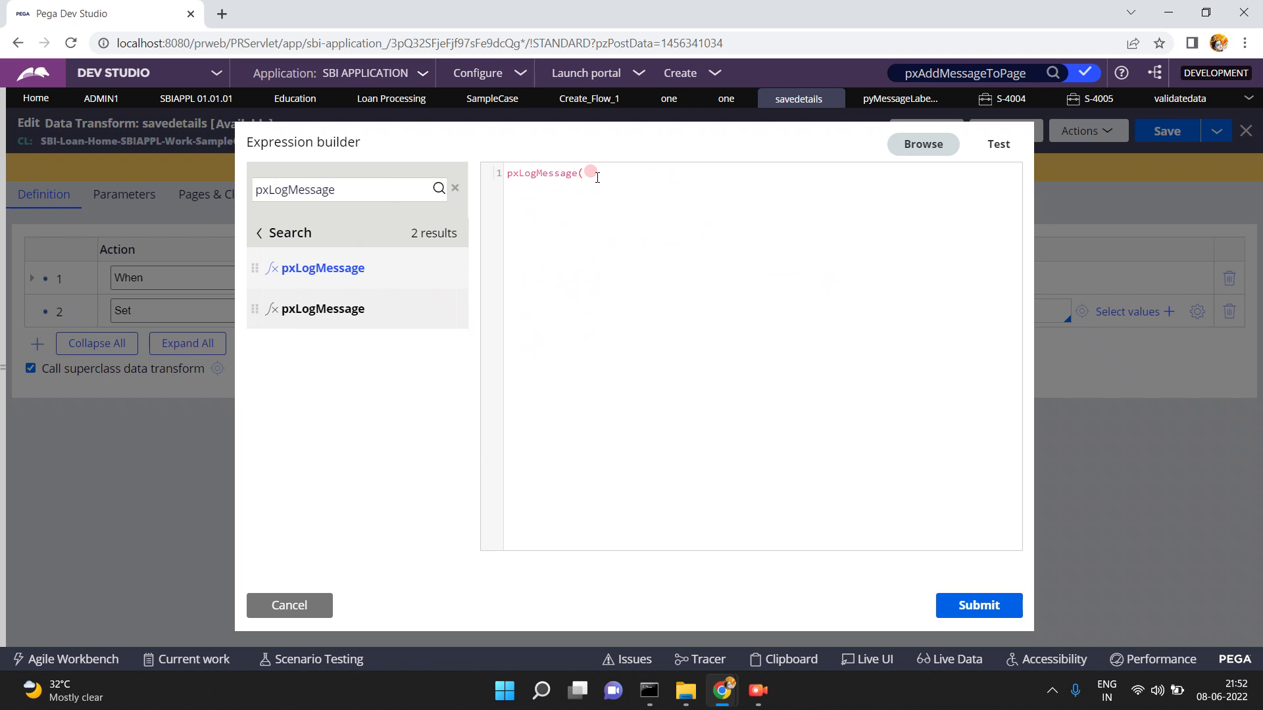
text("hello world"))
click(989, 609)
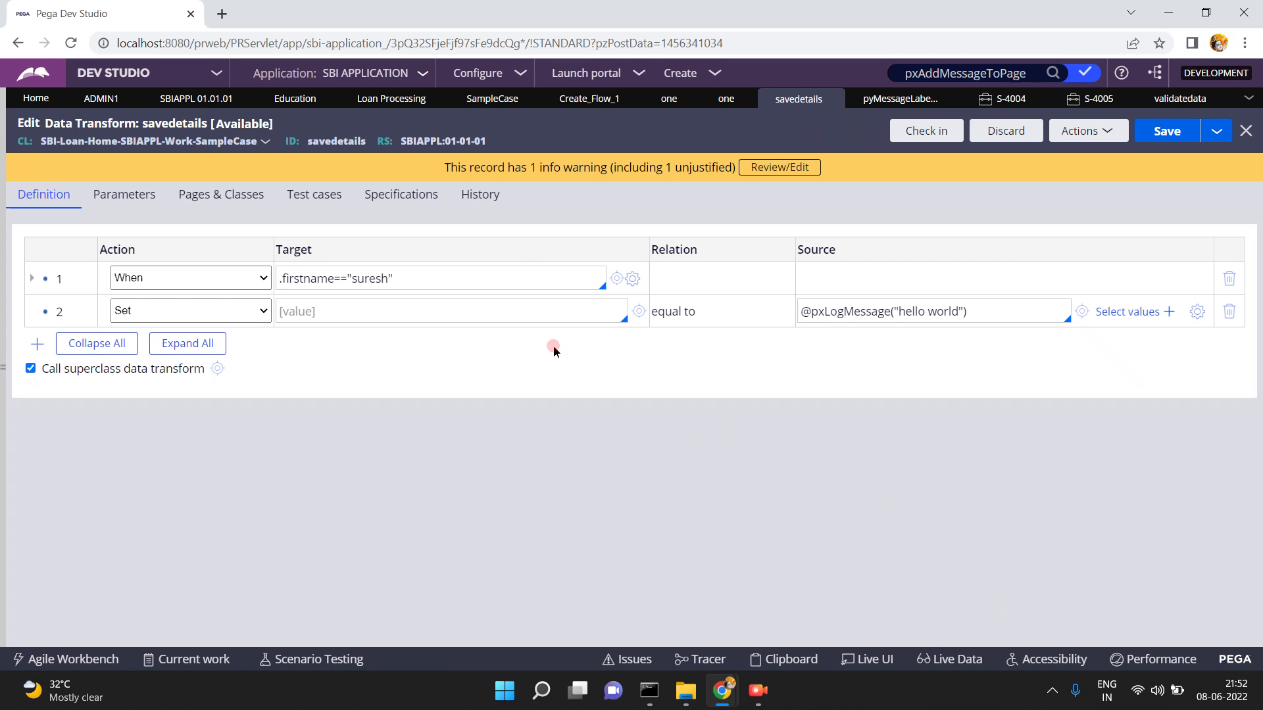
Save savedetails with Param.sent as the row 2 target and return to the newest SampleCase case
click(465, 311)
text(Param.sent)
click(1181, 126)
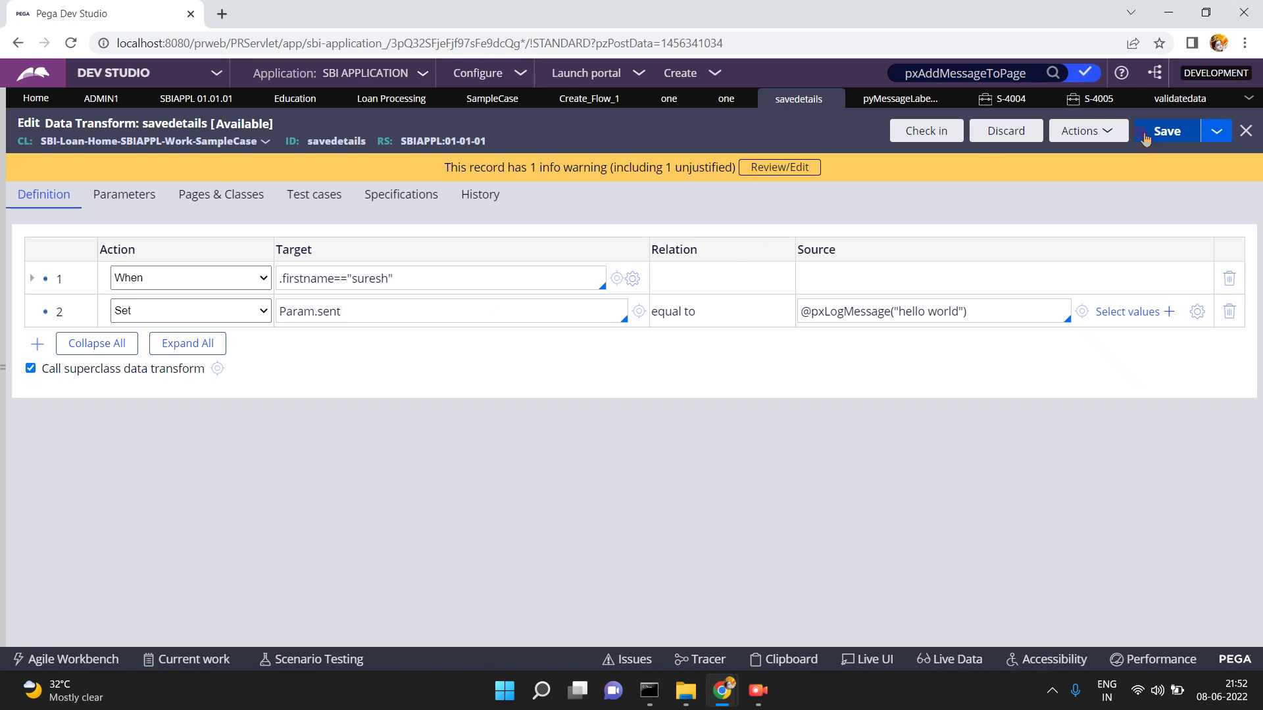
click(1095, 101)
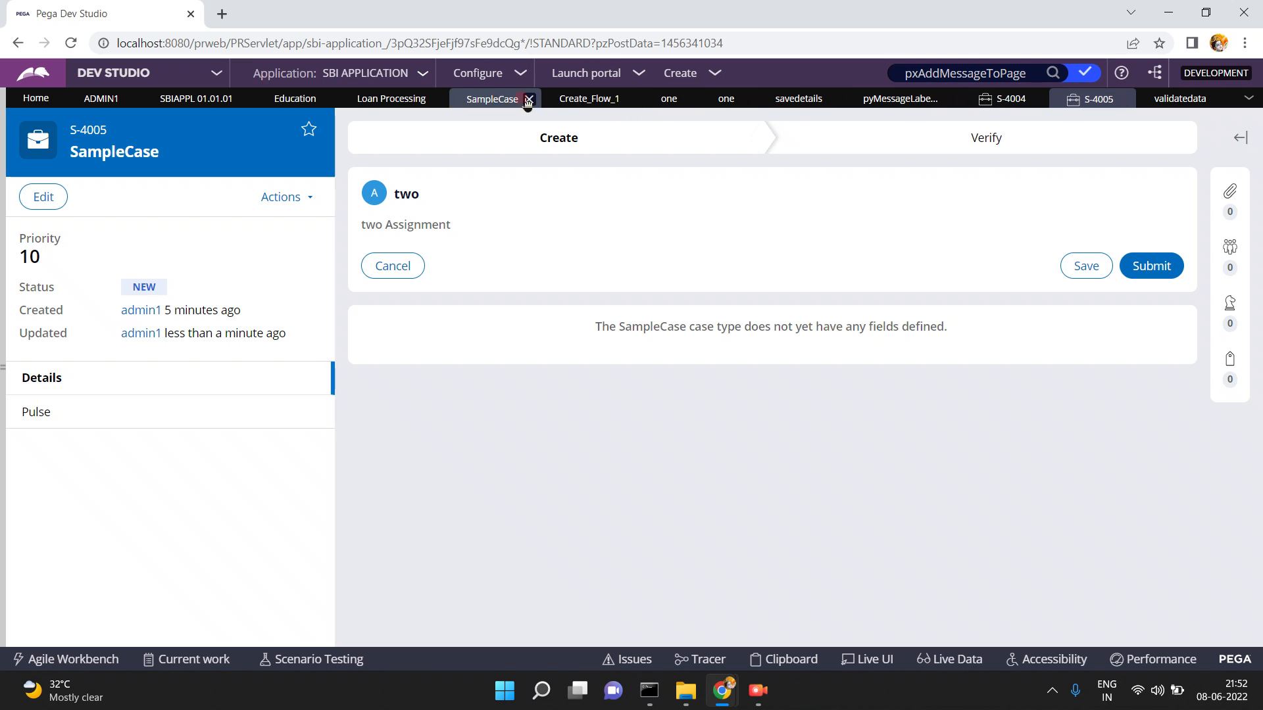
Save and run the SampleCase case type, and fill in the first name tested by the savedetails When condition in the new case
click(584, 102)
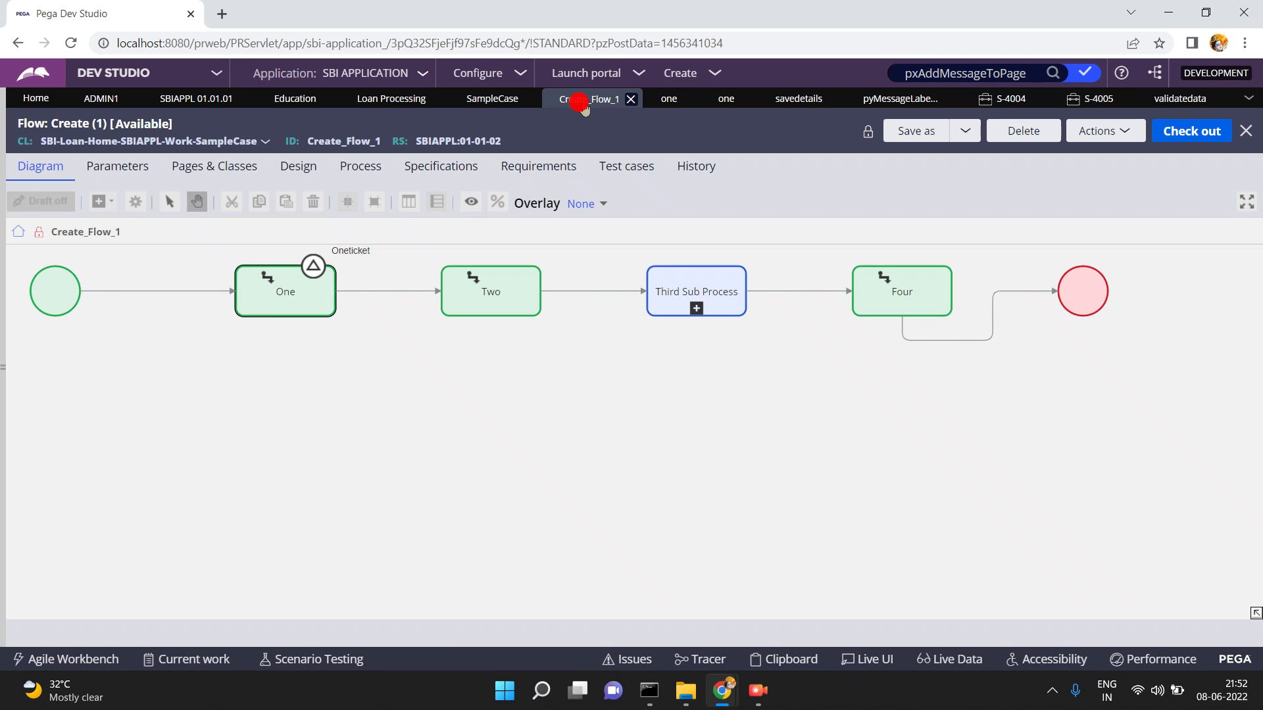
click(474, 105)
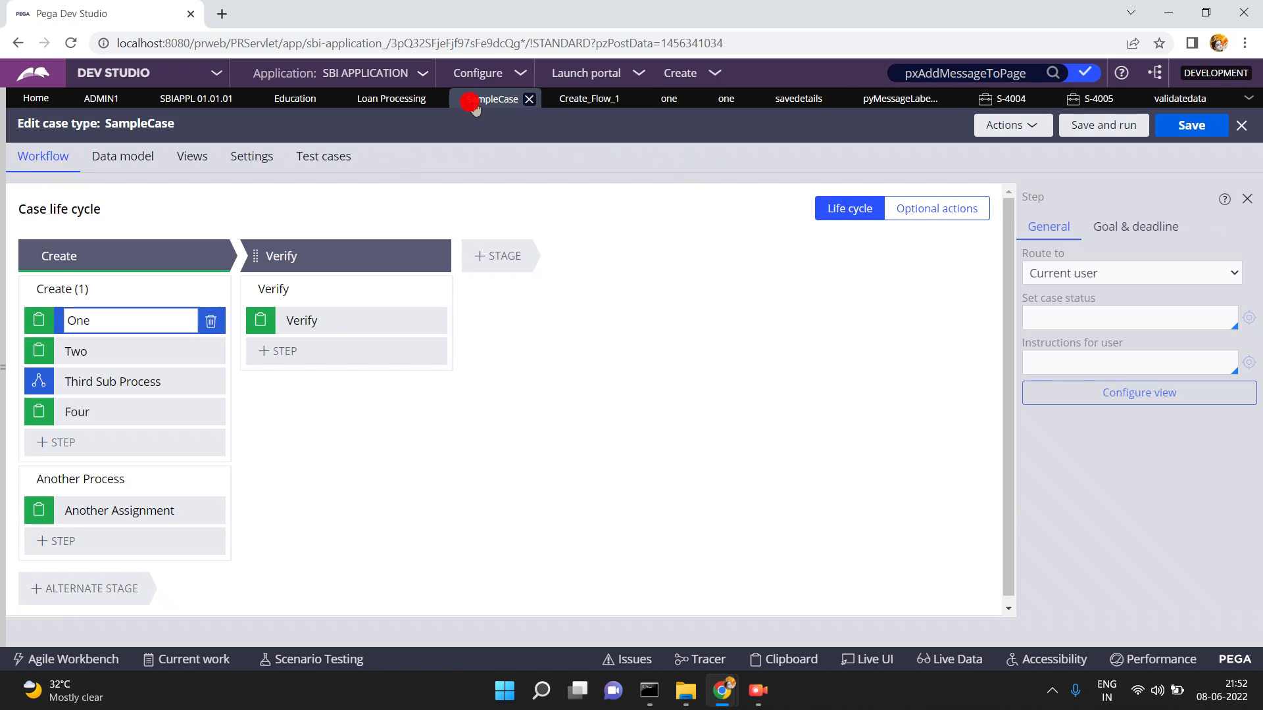
click(1097, 127)
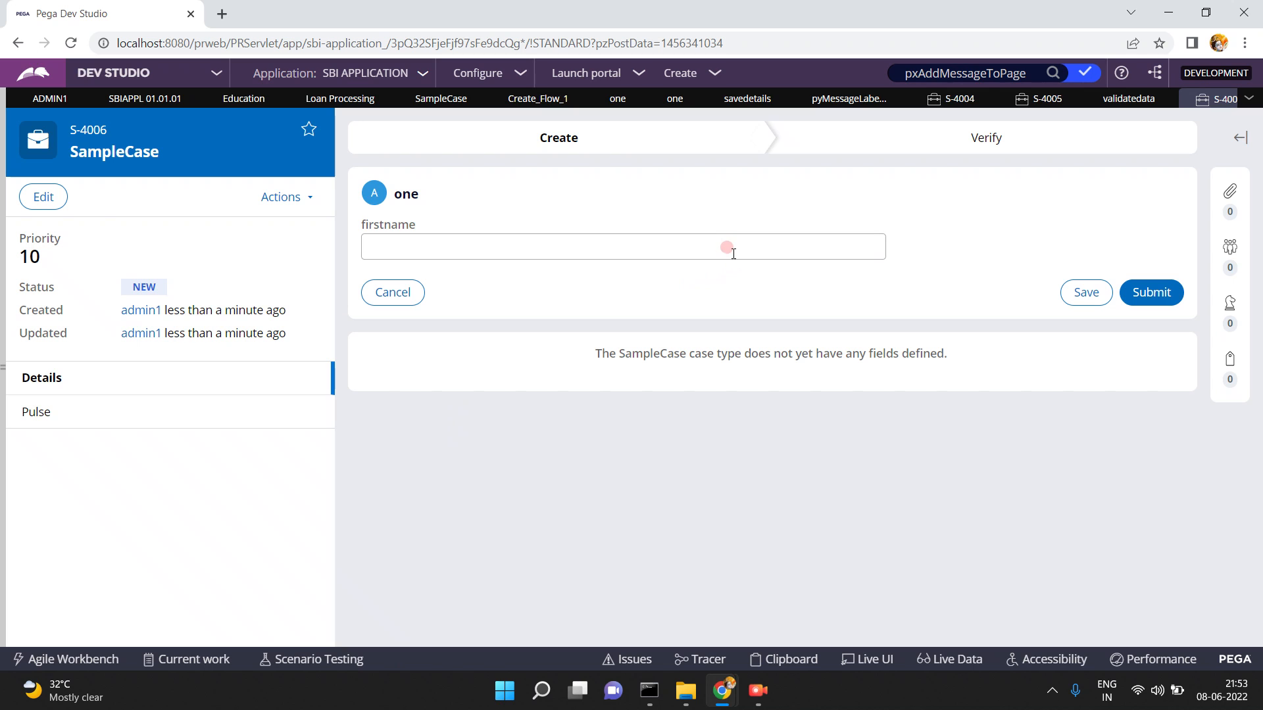
click(732, 250)
text(suresh)
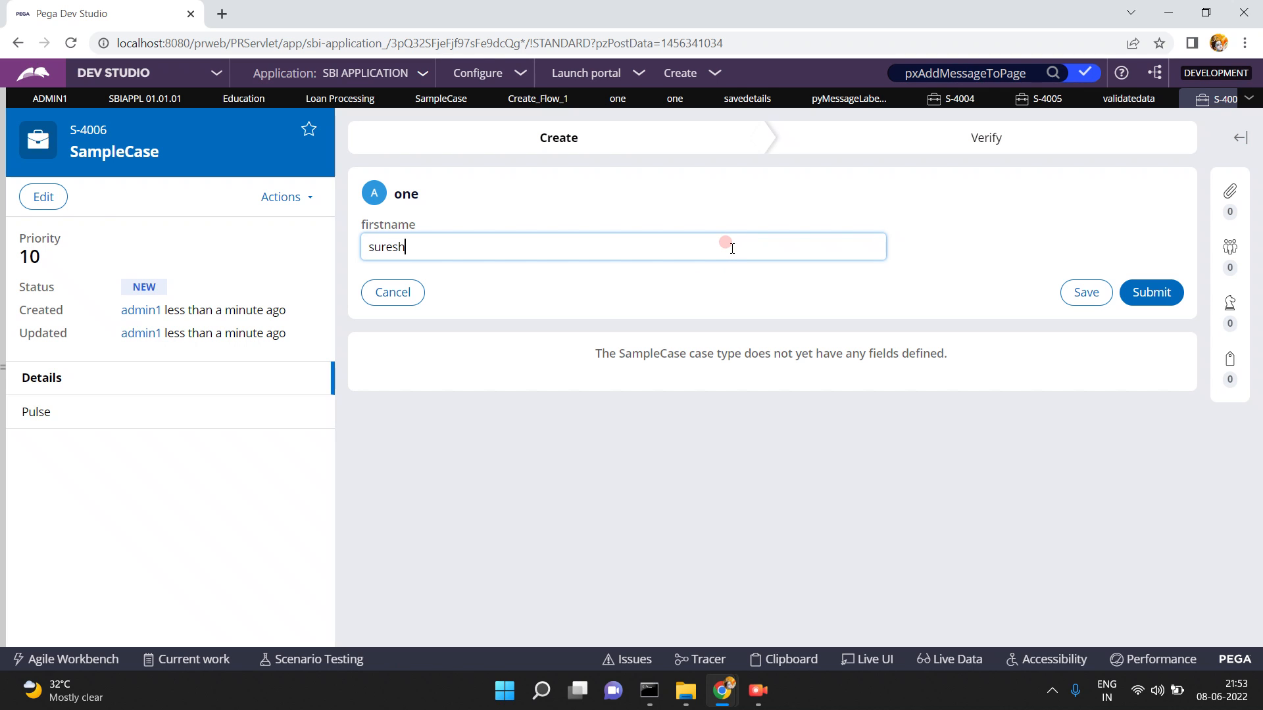
Delete the pyPortal argument and closing parenthesis from the pxAddMessageToPage source in savedetails row 1.1 and try to save
click(721, 100)
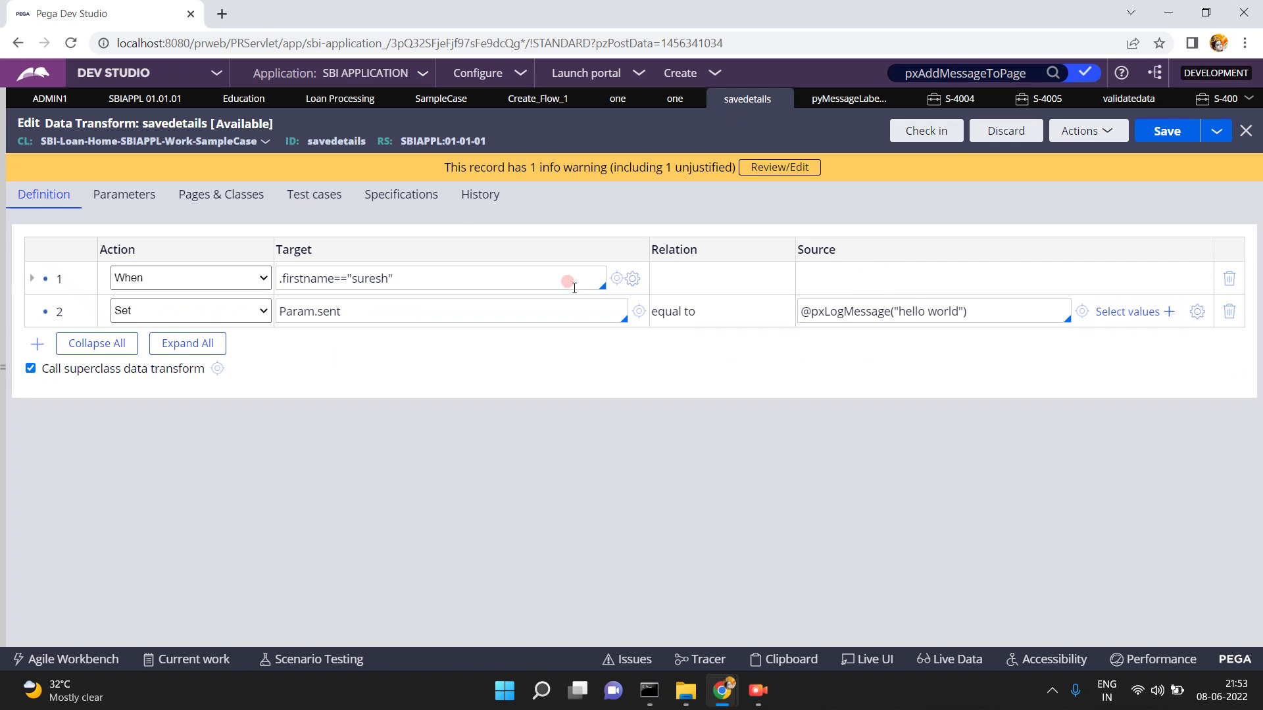
click(31, 278)
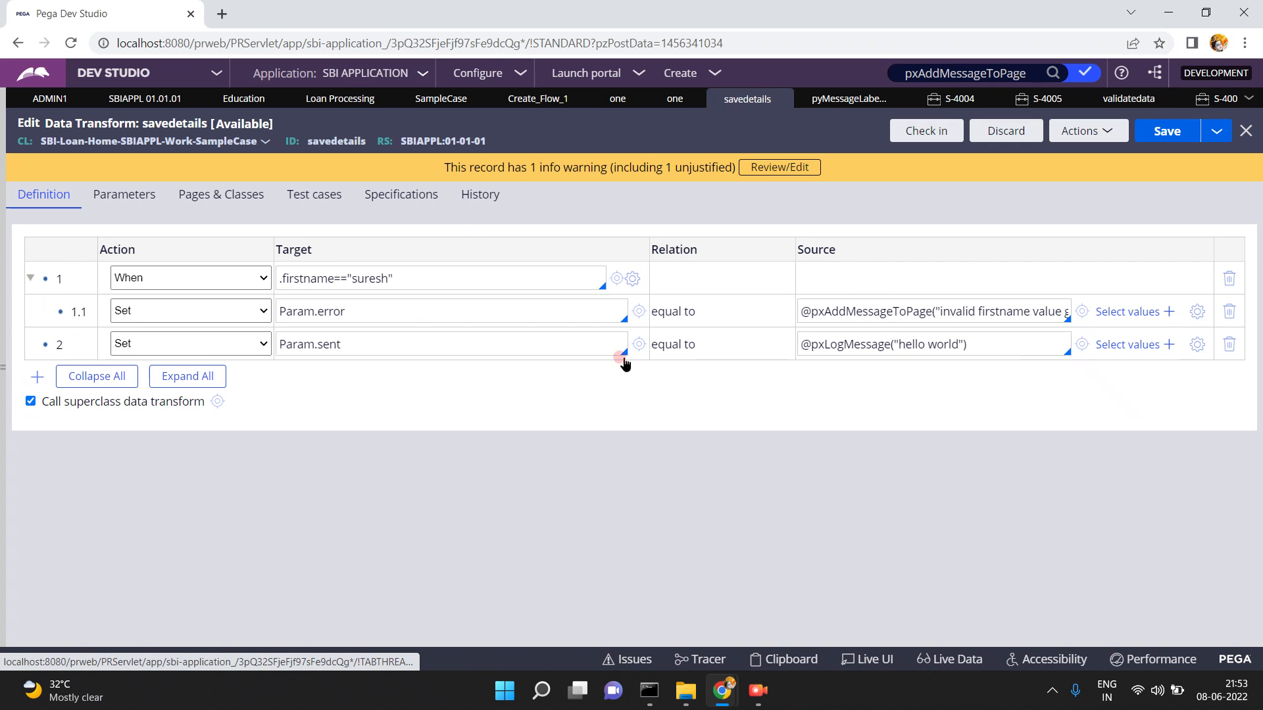
click(1017, 311)
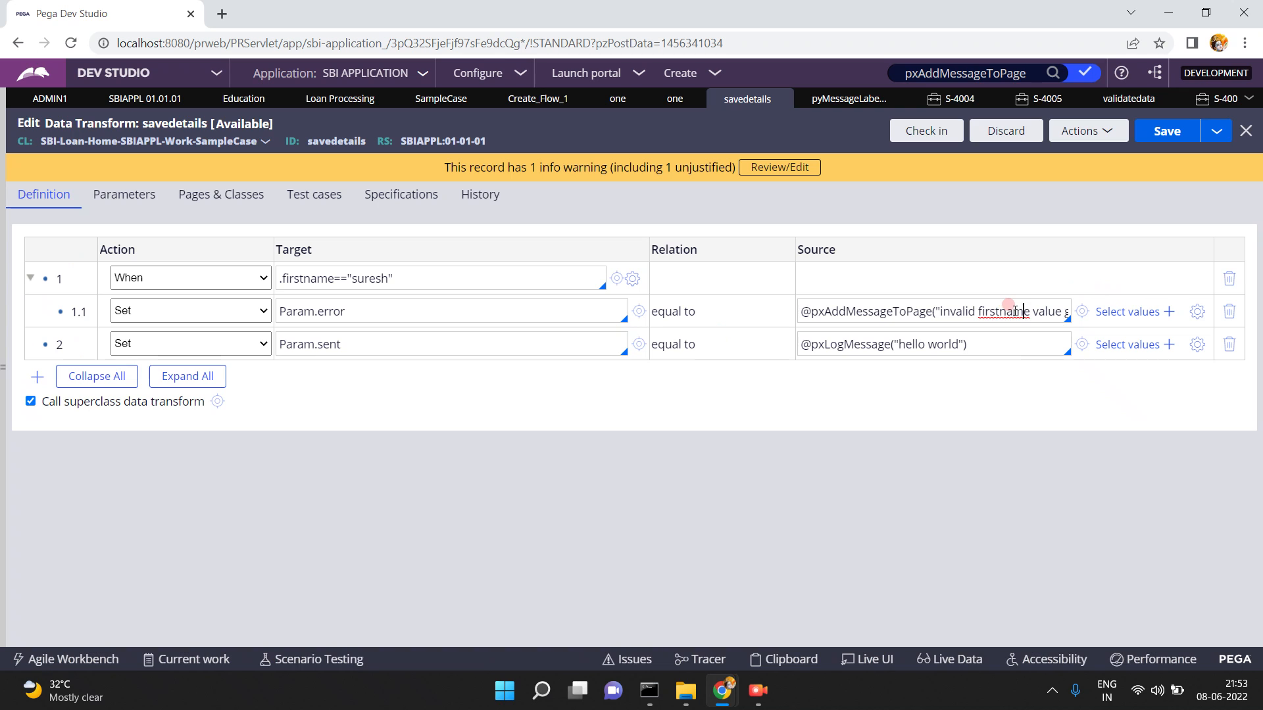
key(Right)
key(Right)
key(Right)
key(Right)
key(Right)
key(Right)
key(Right)
key(Right)
key(Right)
key(Right)
key(Right)
key(Right)
key(Right)
key(Right)
key(Right)
key(Right)
key(Right)
key(Right)
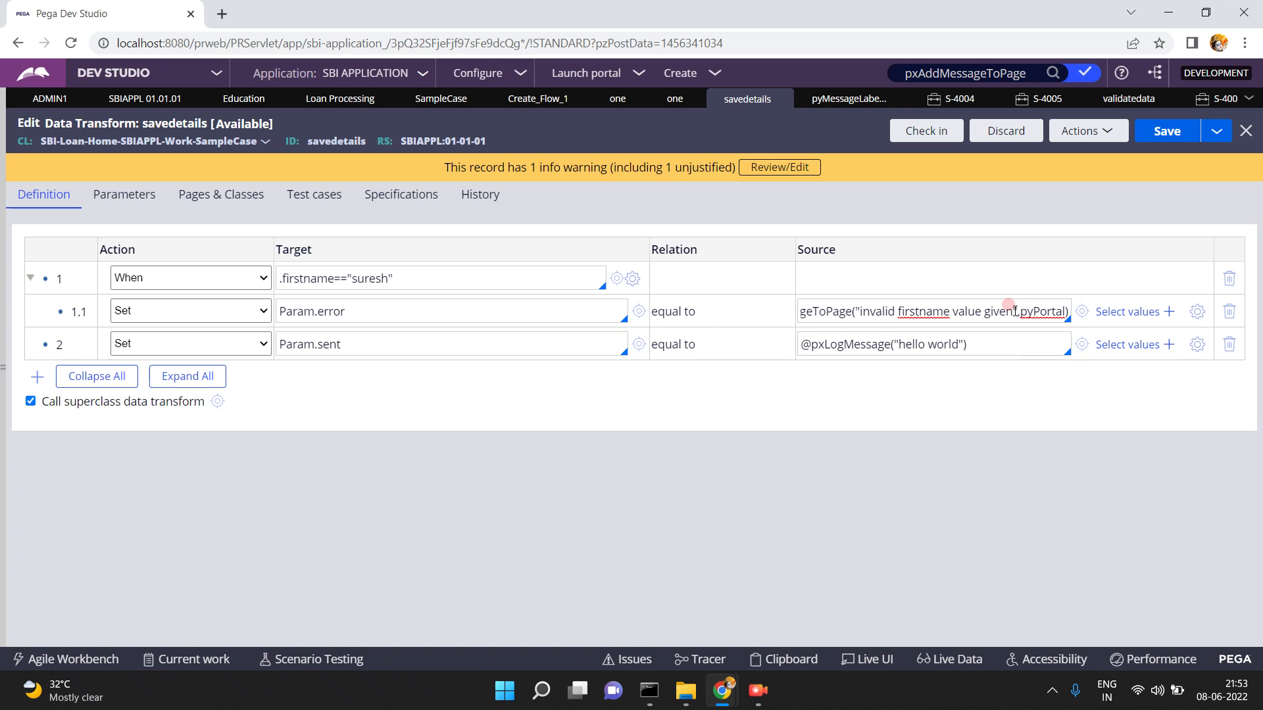
key(BackSpace)
key(BackSpace)
key(BackSpace)
key(BackSpace)
key(BackSpace)
key(BackSpace)
key(BackSpace)
key(BackSpace)
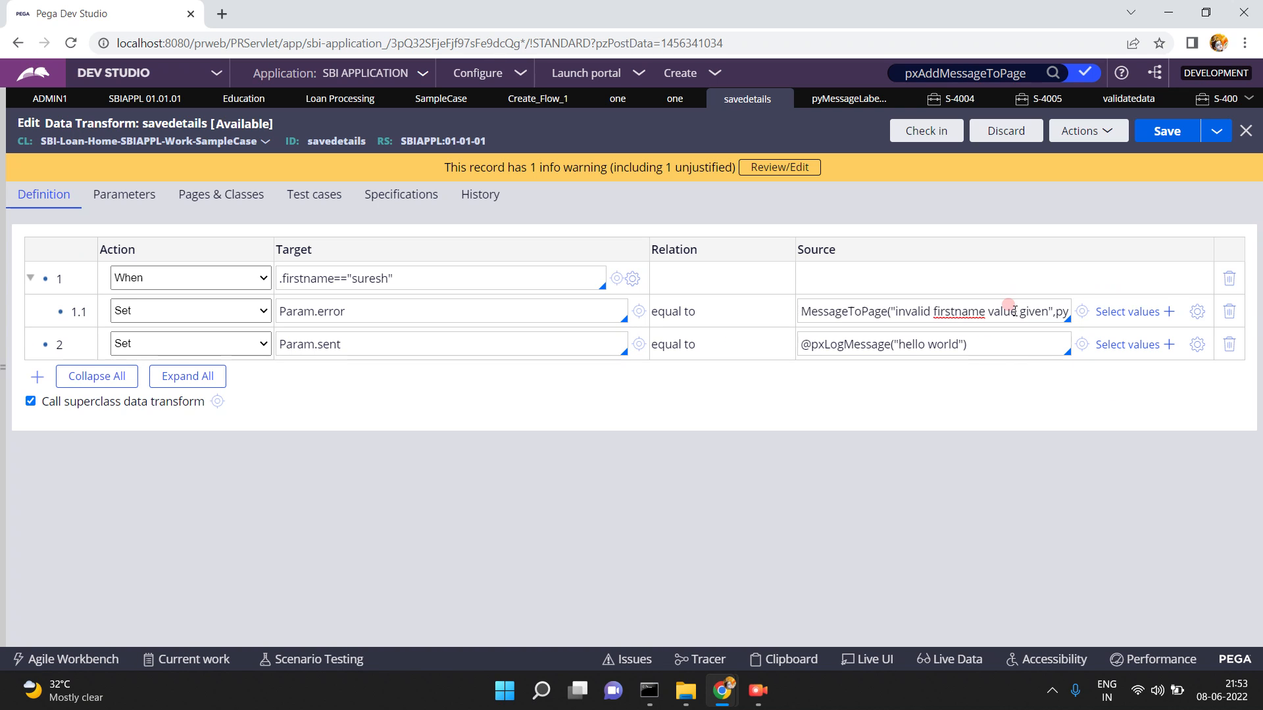
key(BackSpace)
key(BackSpace)
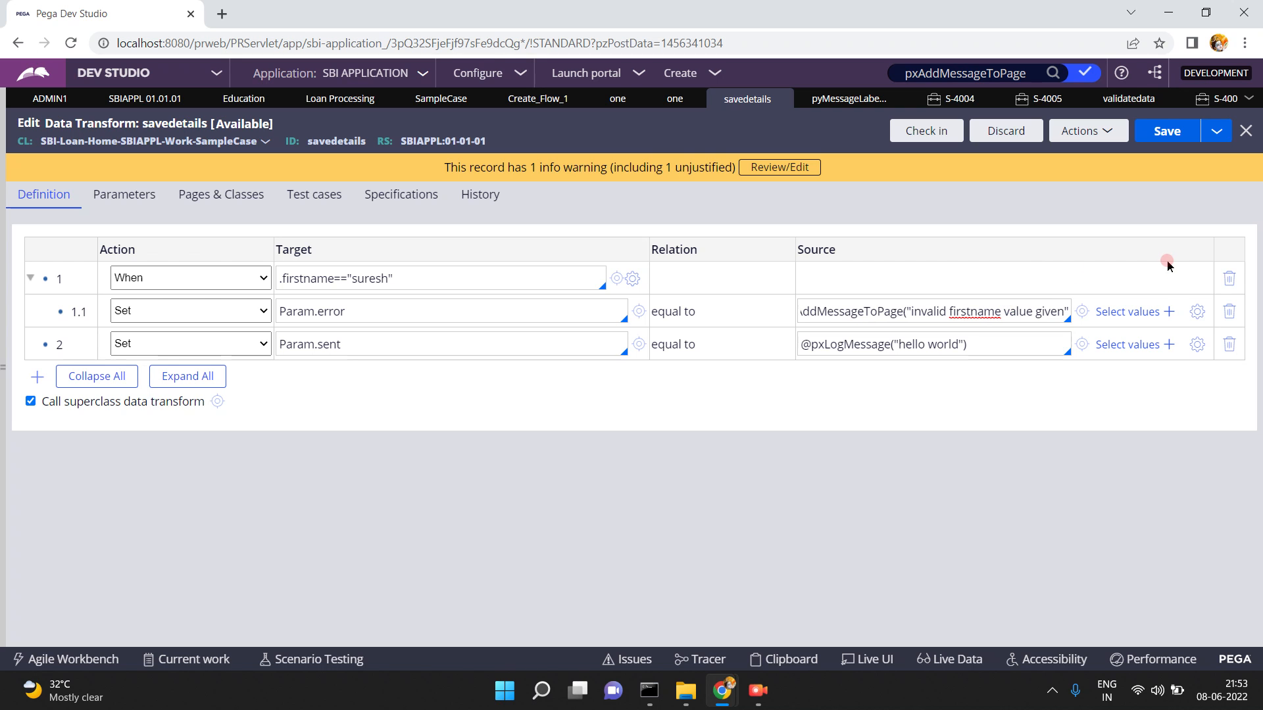
click(1169, 131)
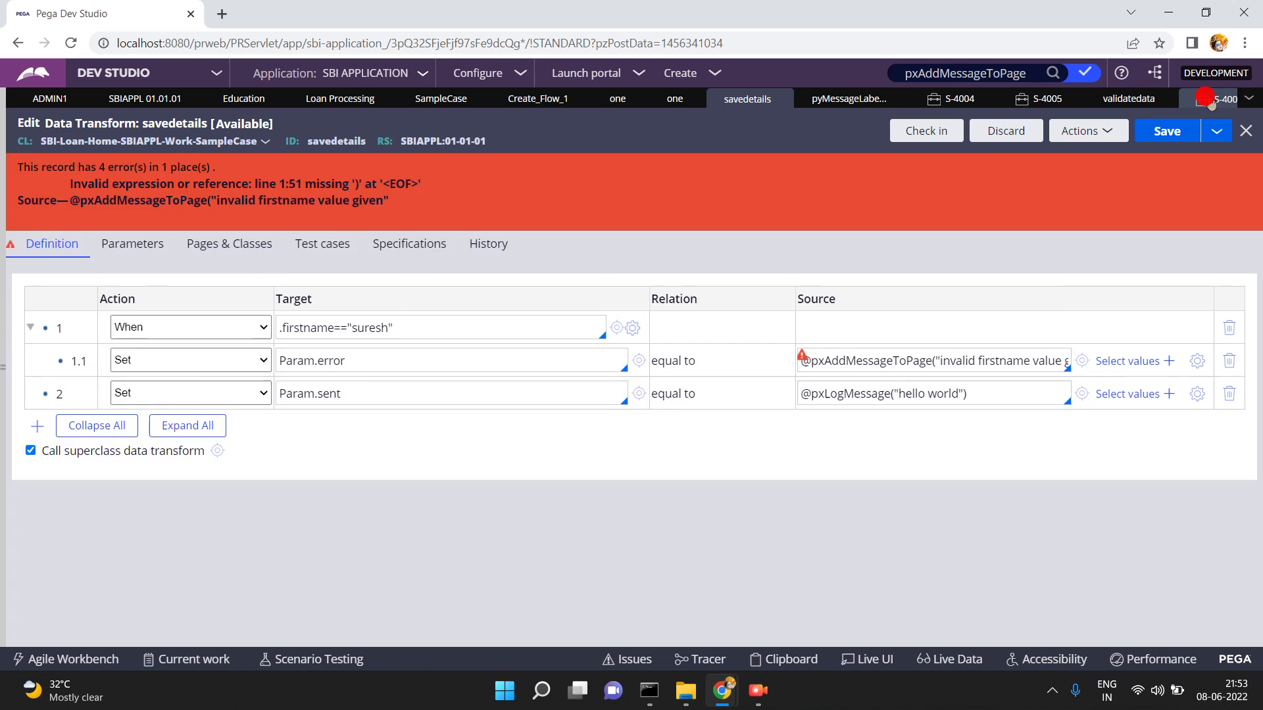
Return to the newest SampleCase case and submit its assignment one with the entered first name
click(1211, 100)
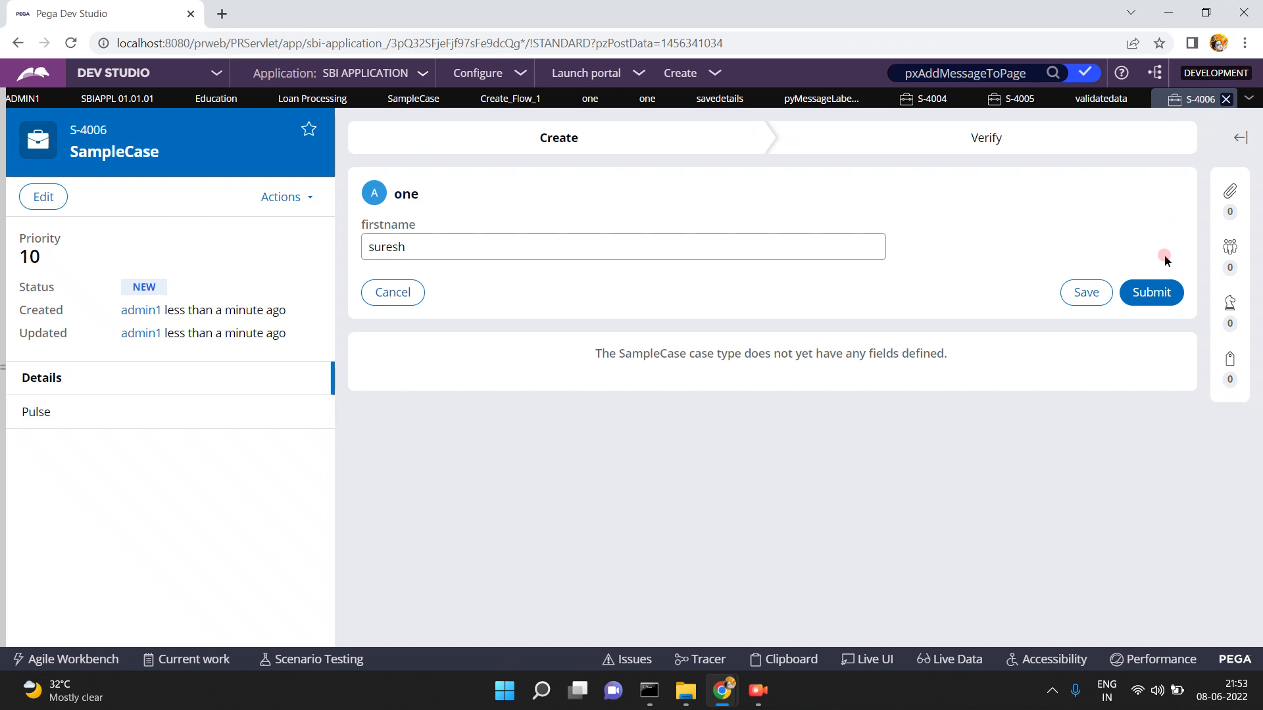
click(1155, 293)
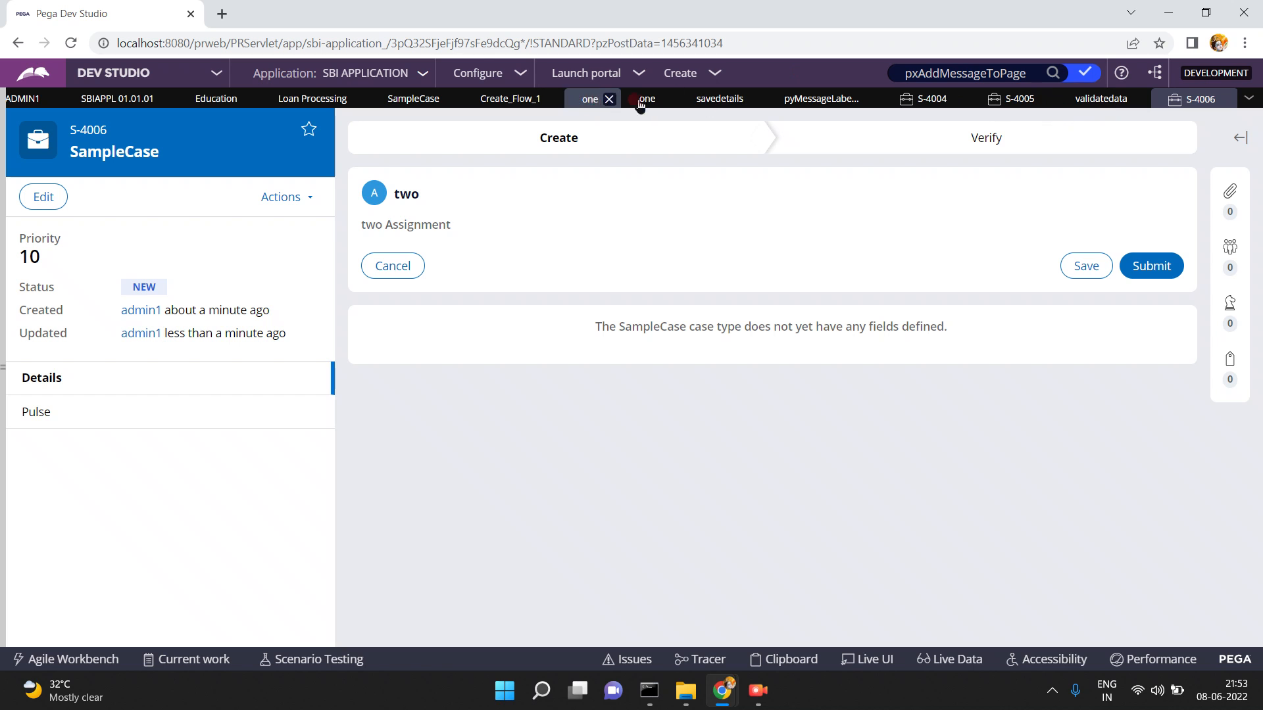
click(717, 101)
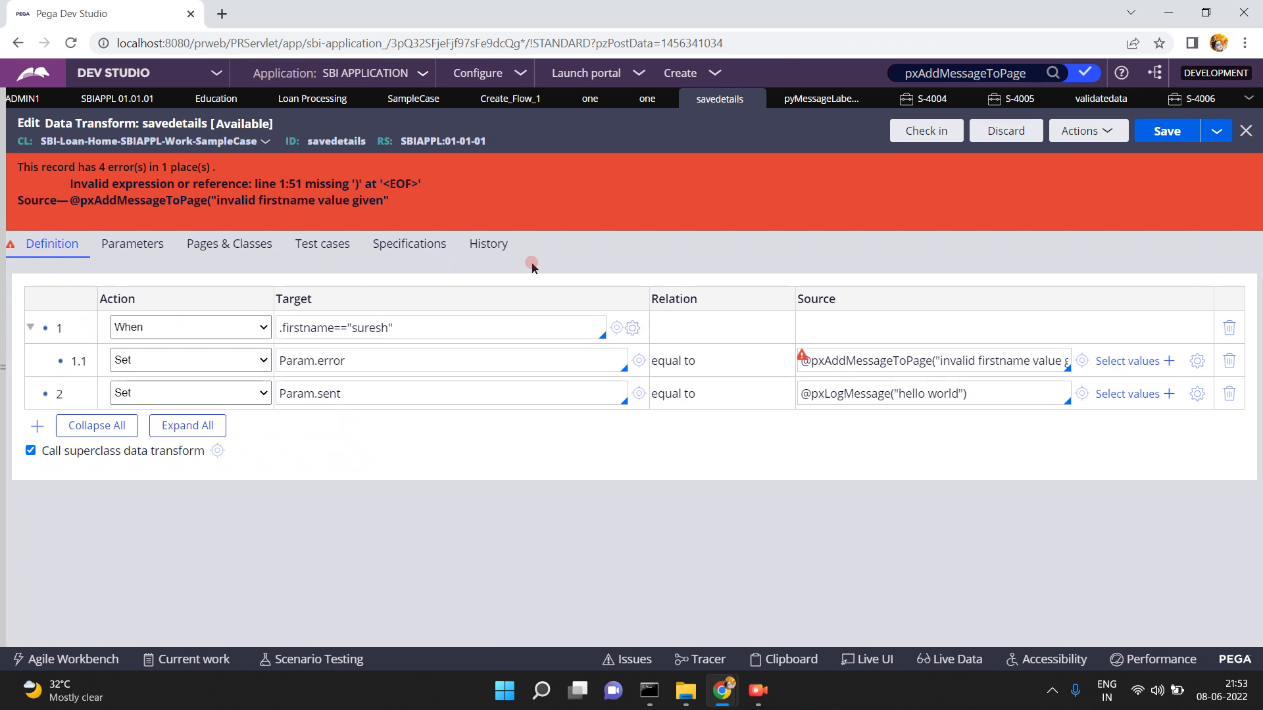
click(944, 361)
key(End)
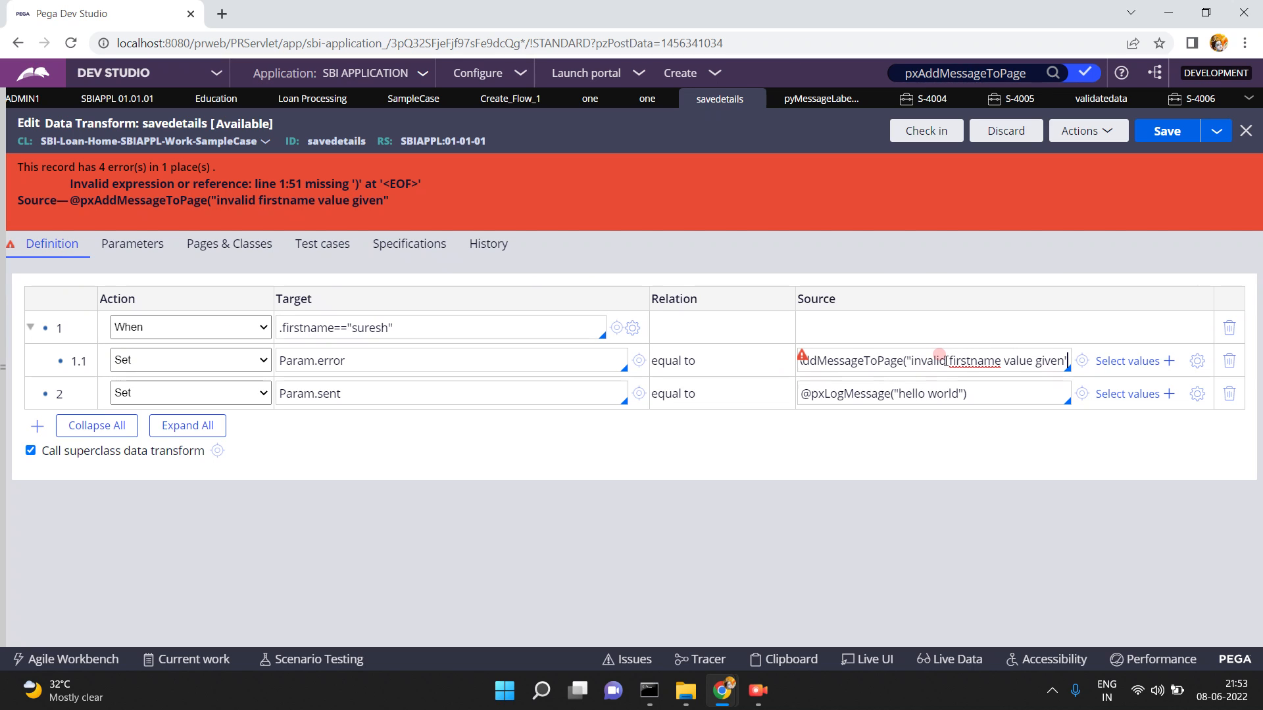
text())
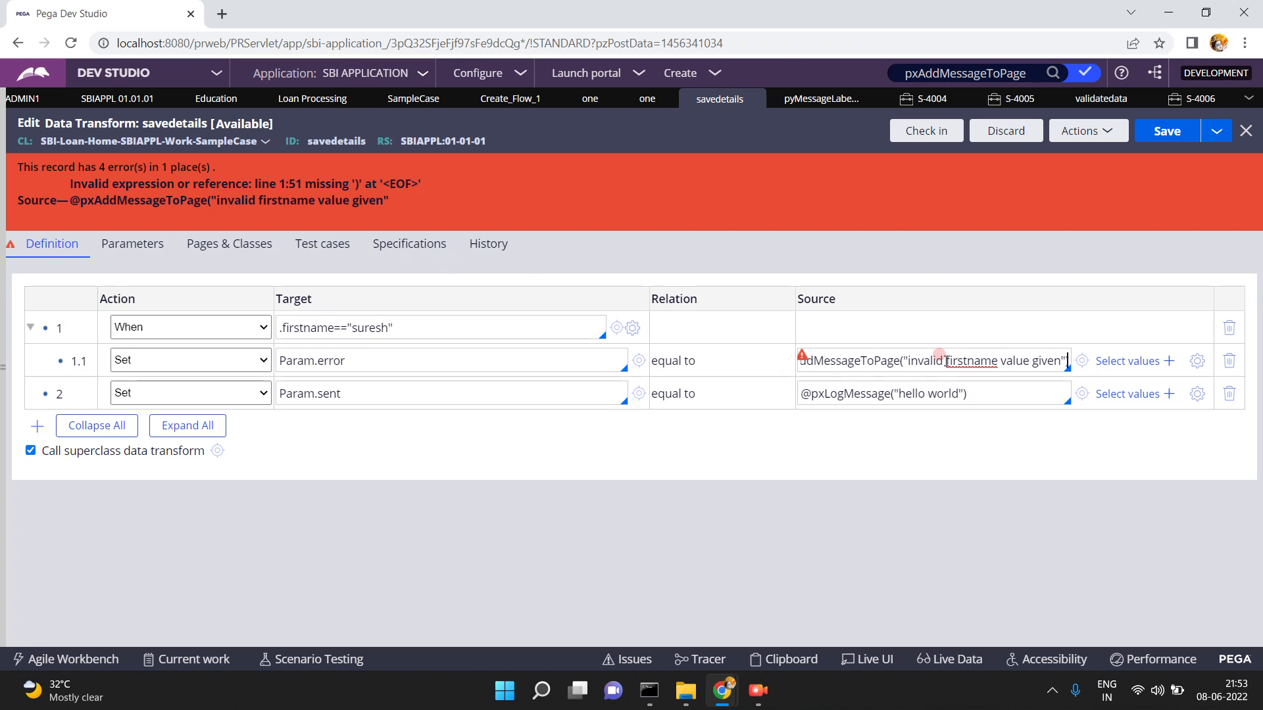
click(1167, 134)
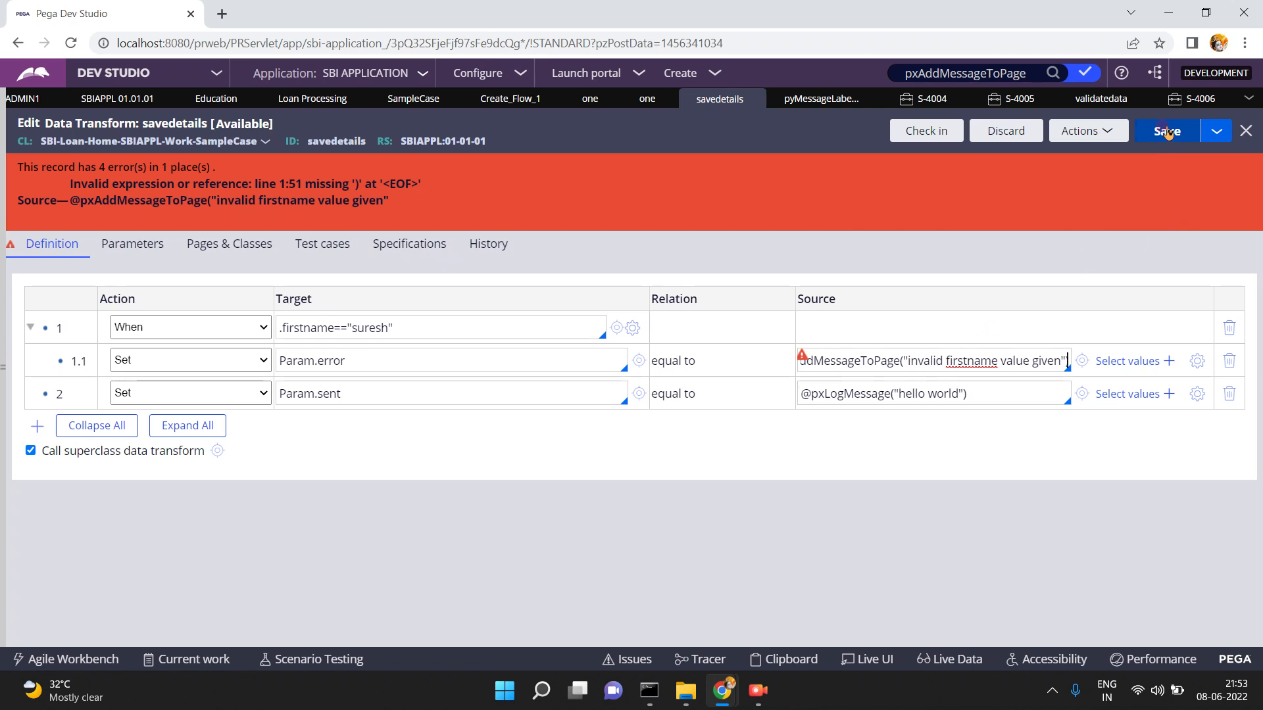
Close the three open SampleCase cases, leaving the savedetails data transform open
click(1224, 99)
click(1036, 99)
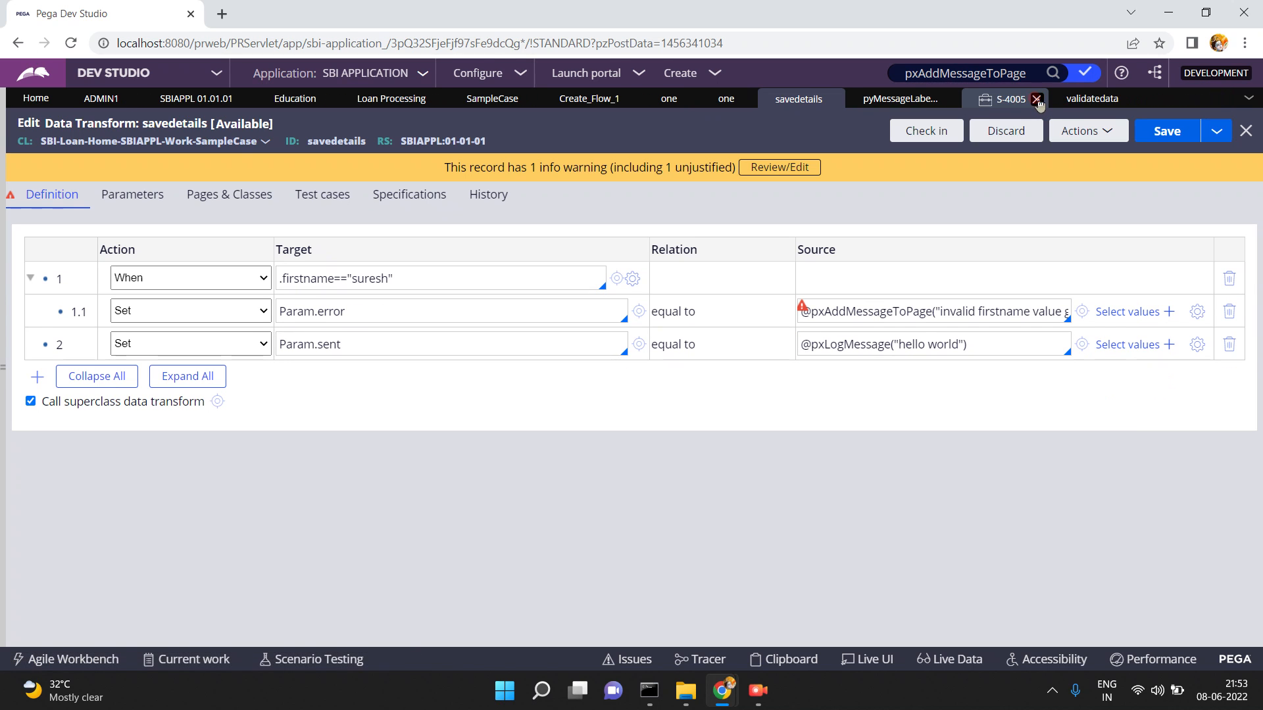
click(1036, 100)
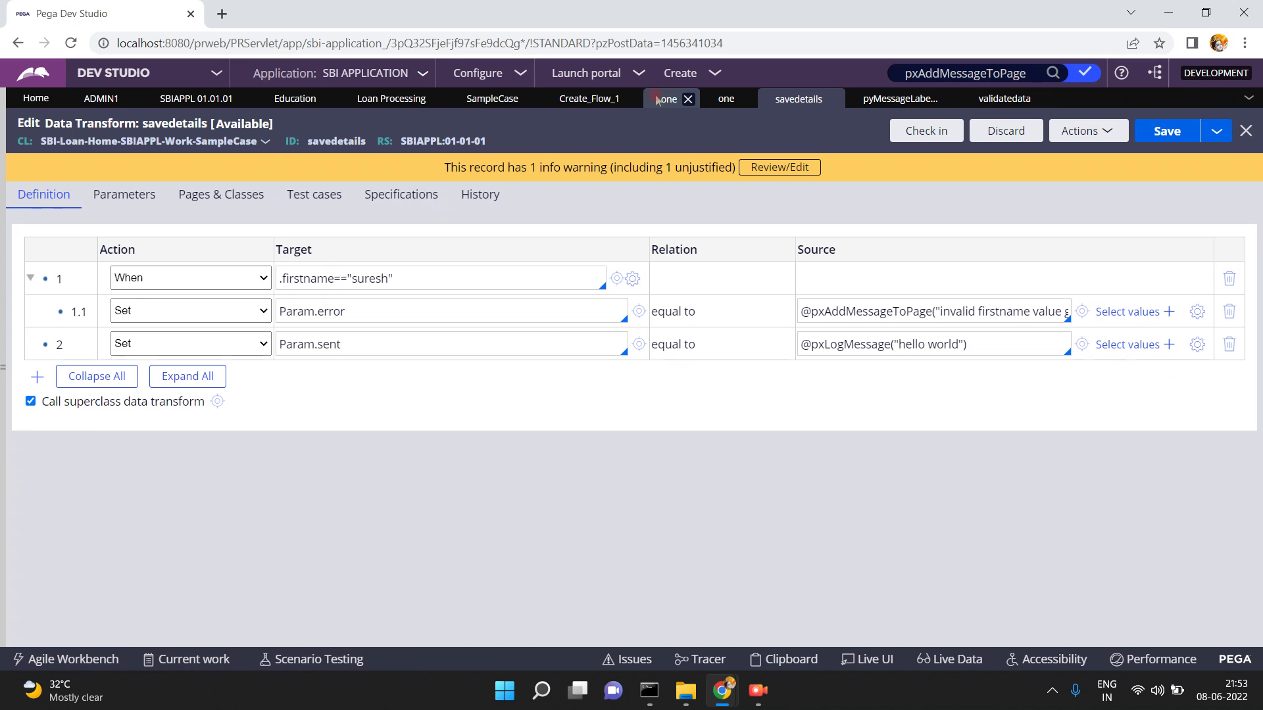
Run another SampleCase case, fill in the first name from the When condition and submit the assignment
click(493, 100)
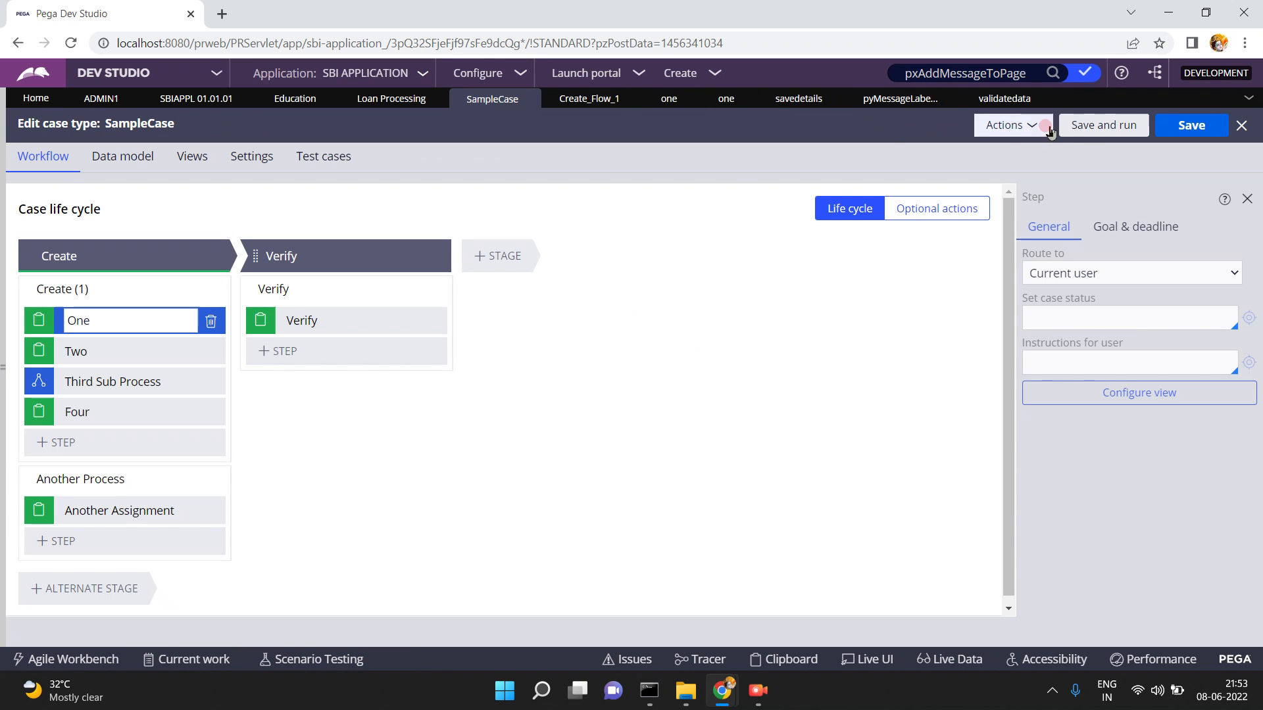
click(1093, 128)
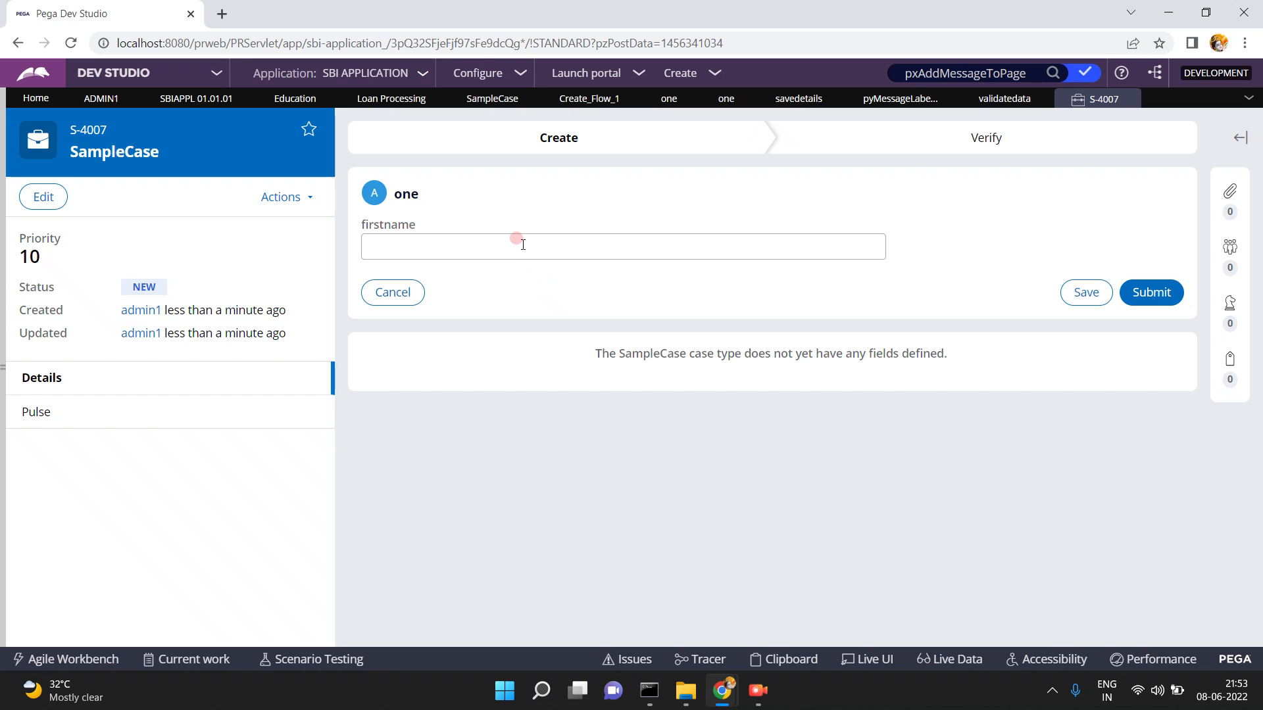
click(516, 240)
text(suresh)
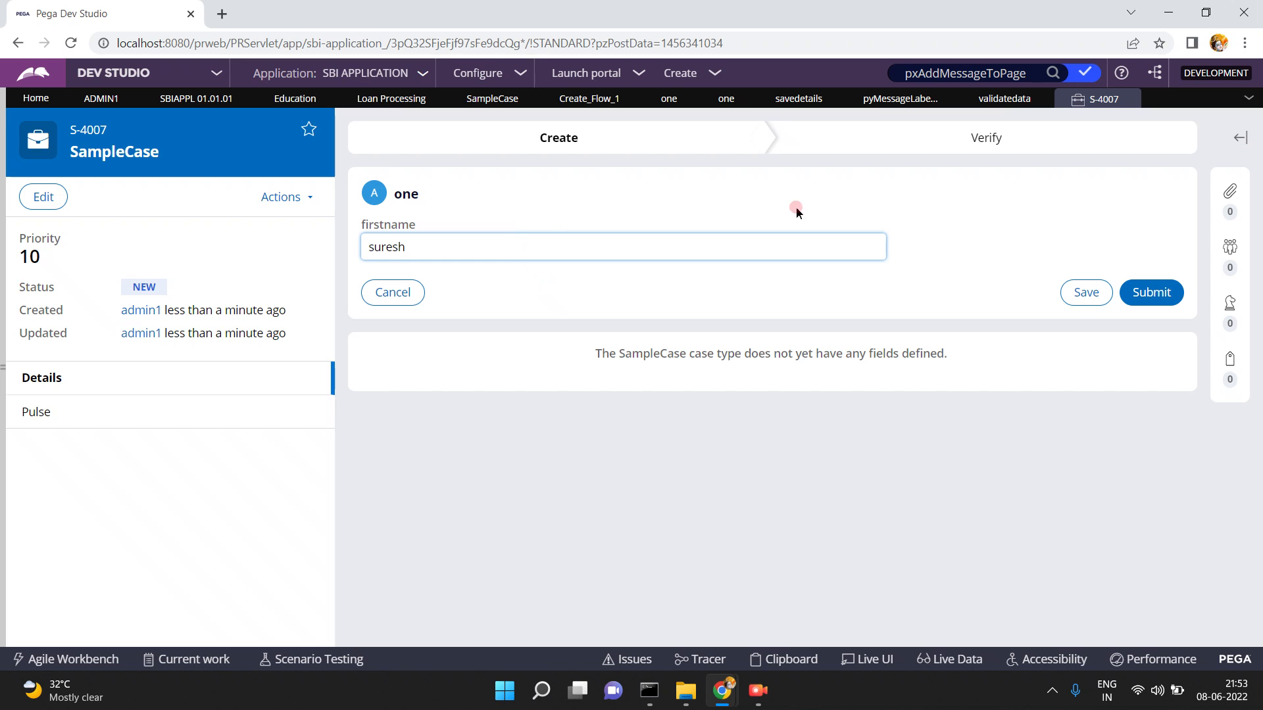
click(1159, 288)
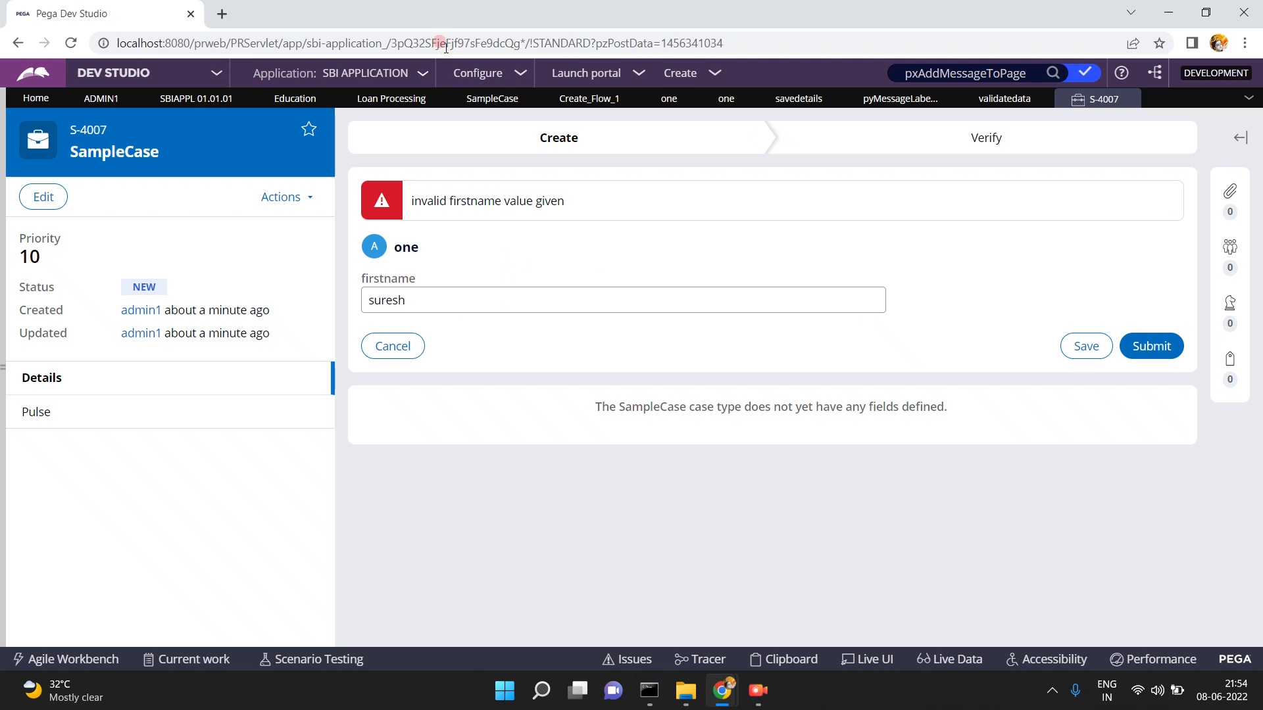
Open the System Operations log utilities and view the PEGA appender's log file, PegaRULES.log
click(519, 74)
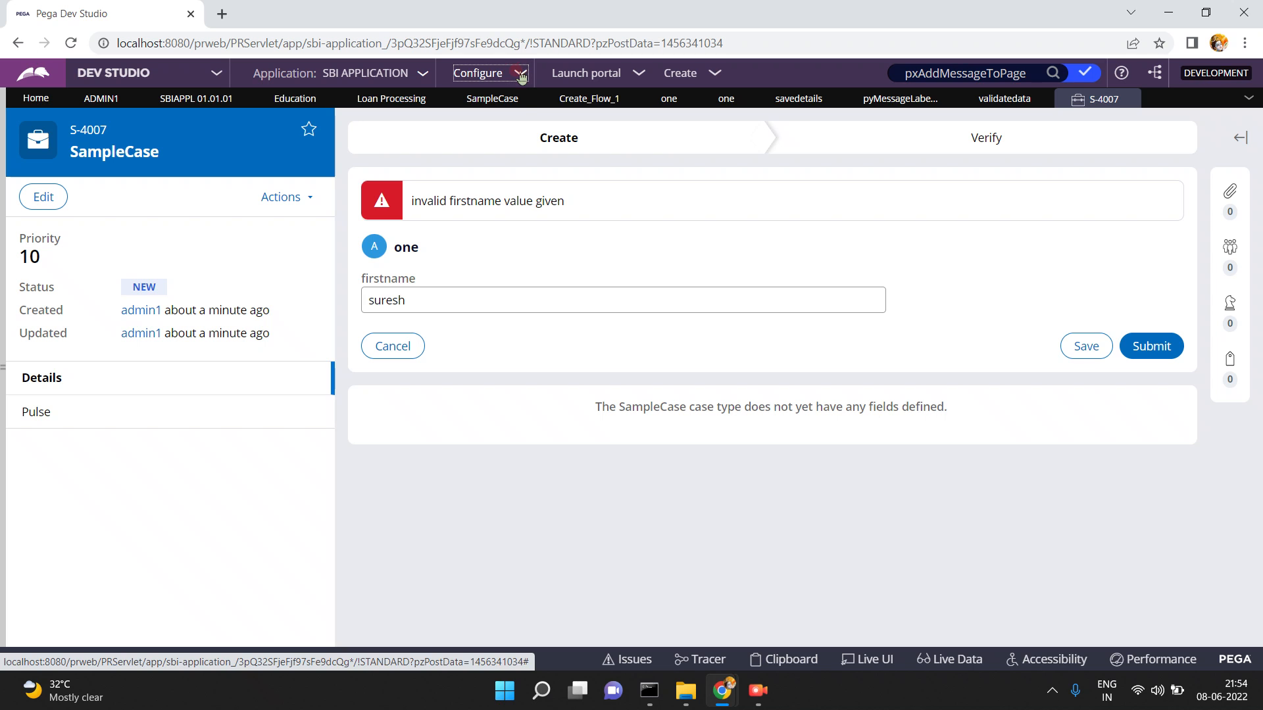
click(520, 75)
click(421, 279)
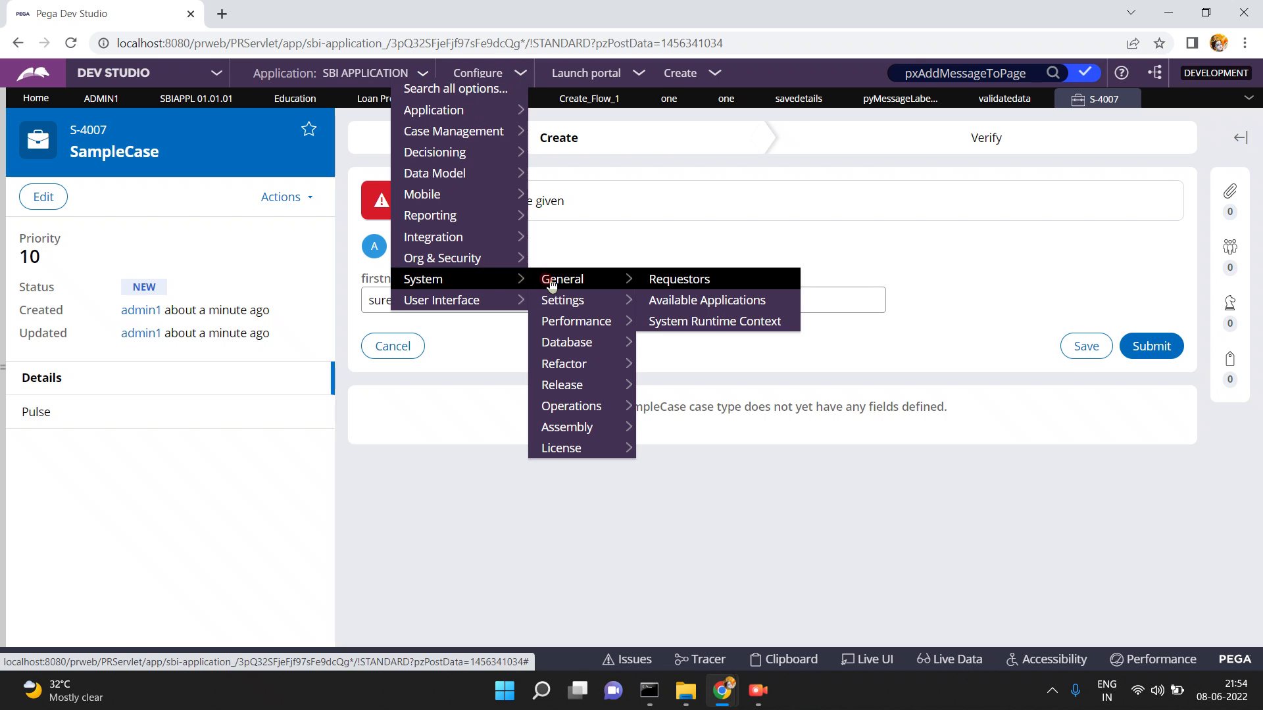
click(563, 374)
click(569, 401)
click(654, 407)
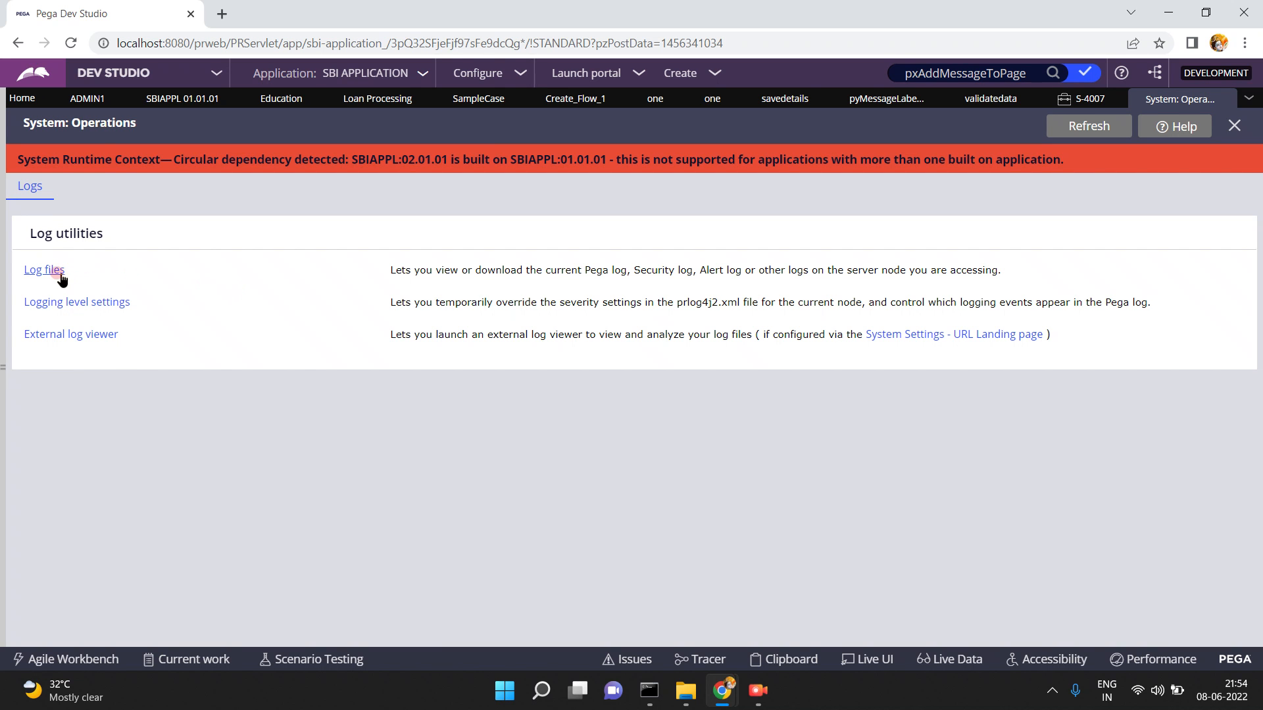
click(44, 271)
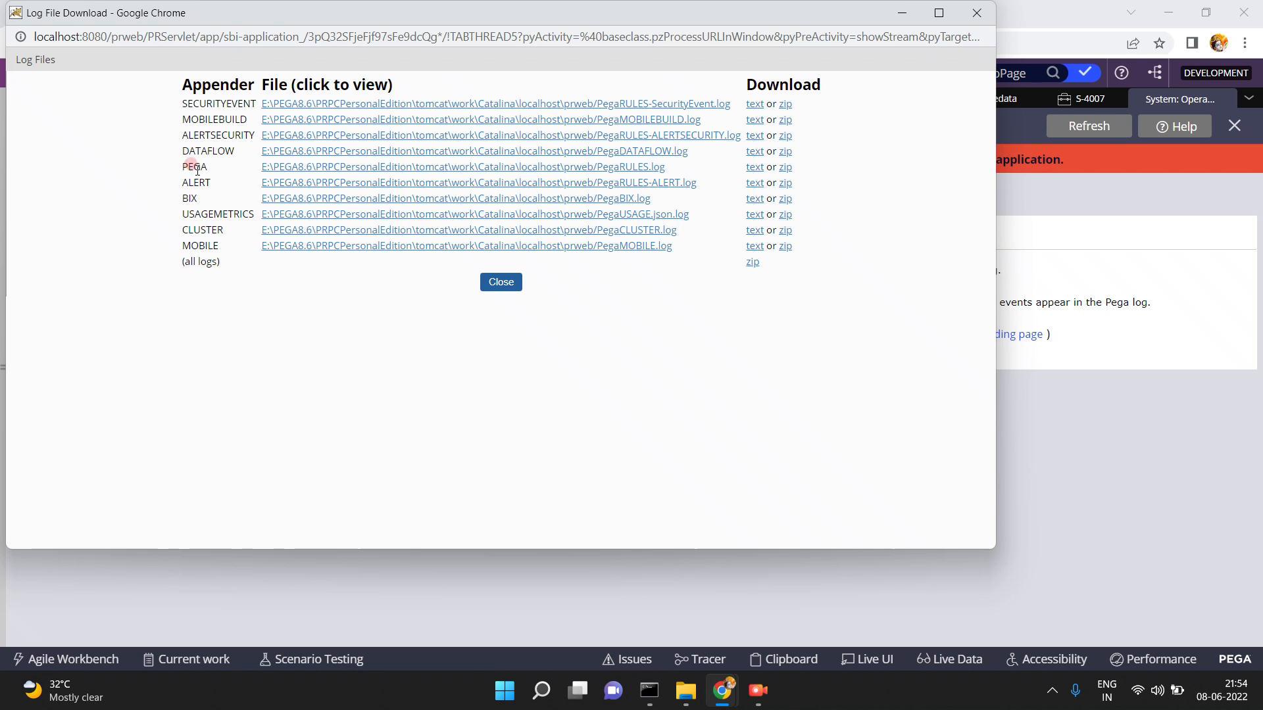
click(634, 173)
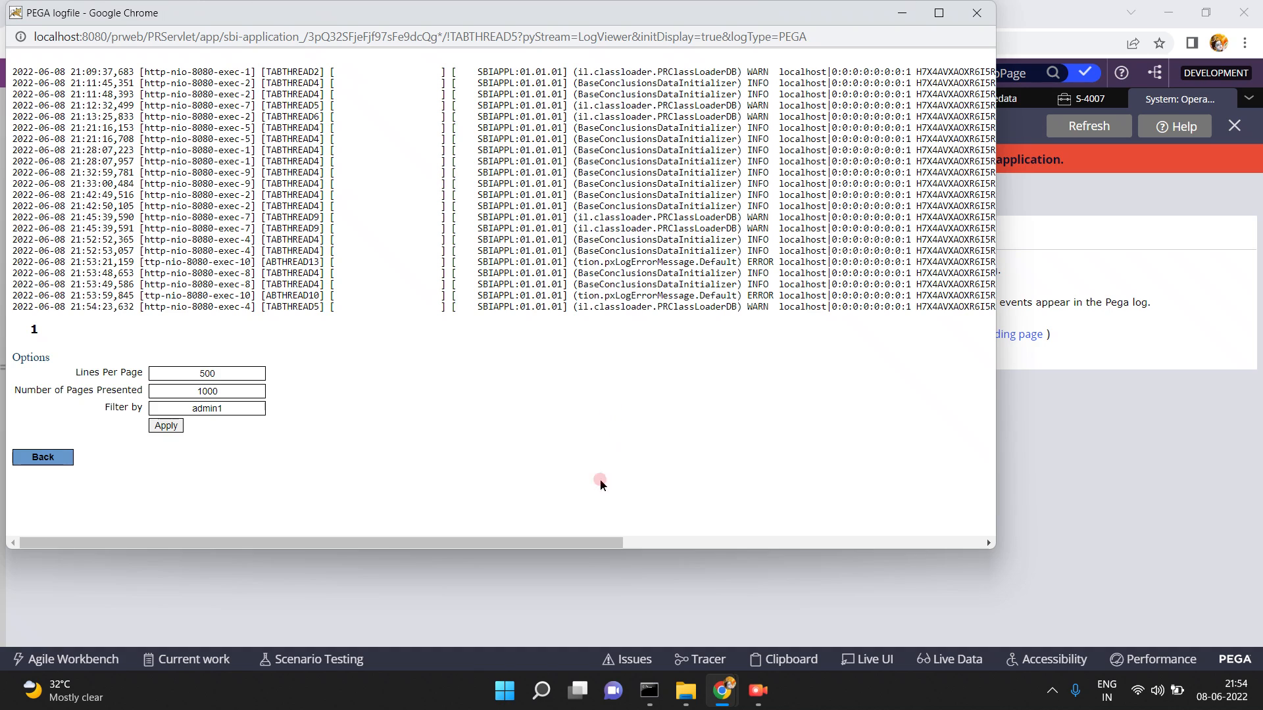
Examine the message text of the latest pxLogErrorMessage entry in the PEGA log, then return to Dev Studio
drag(577, 549, 979, 511)
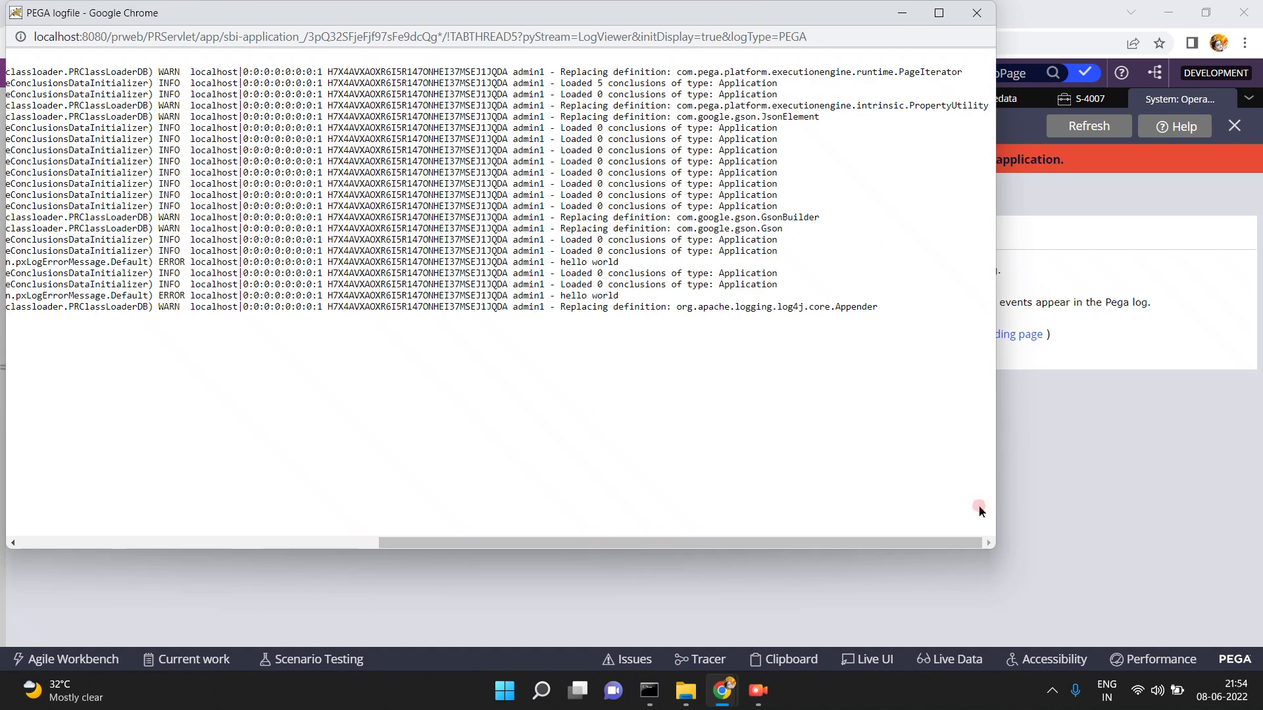
triple_click(605, 294)
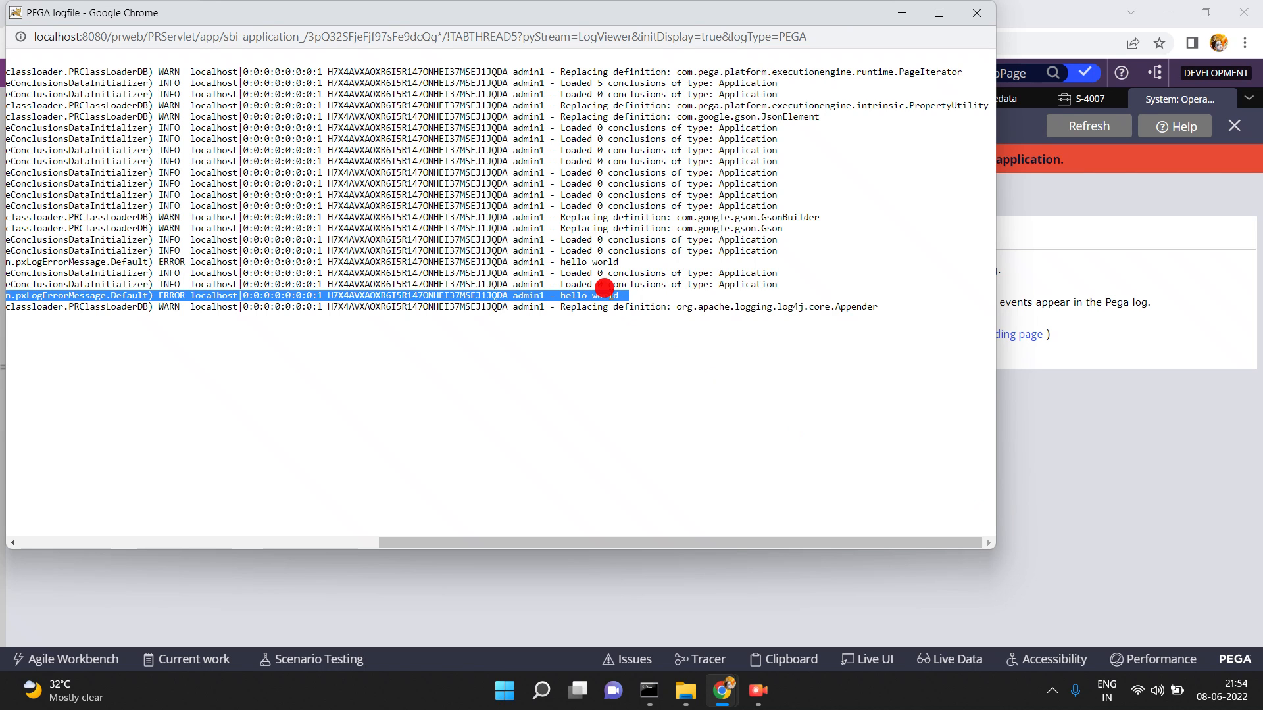
triple_click(611, 293)
triple_click(610, 292)
click(1036, 222)
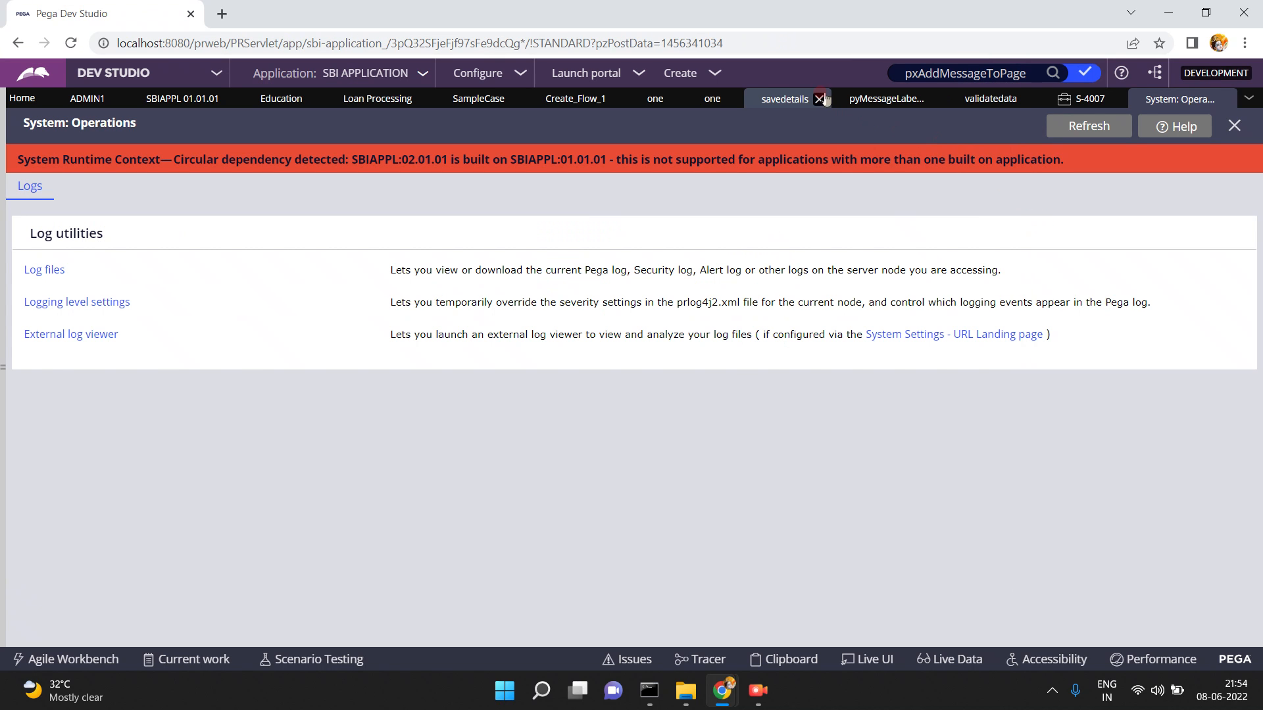
Go back to the savedetails data transform and review the pxLogMessage source expression in row 2
click(768, 99)
click(987, 339)
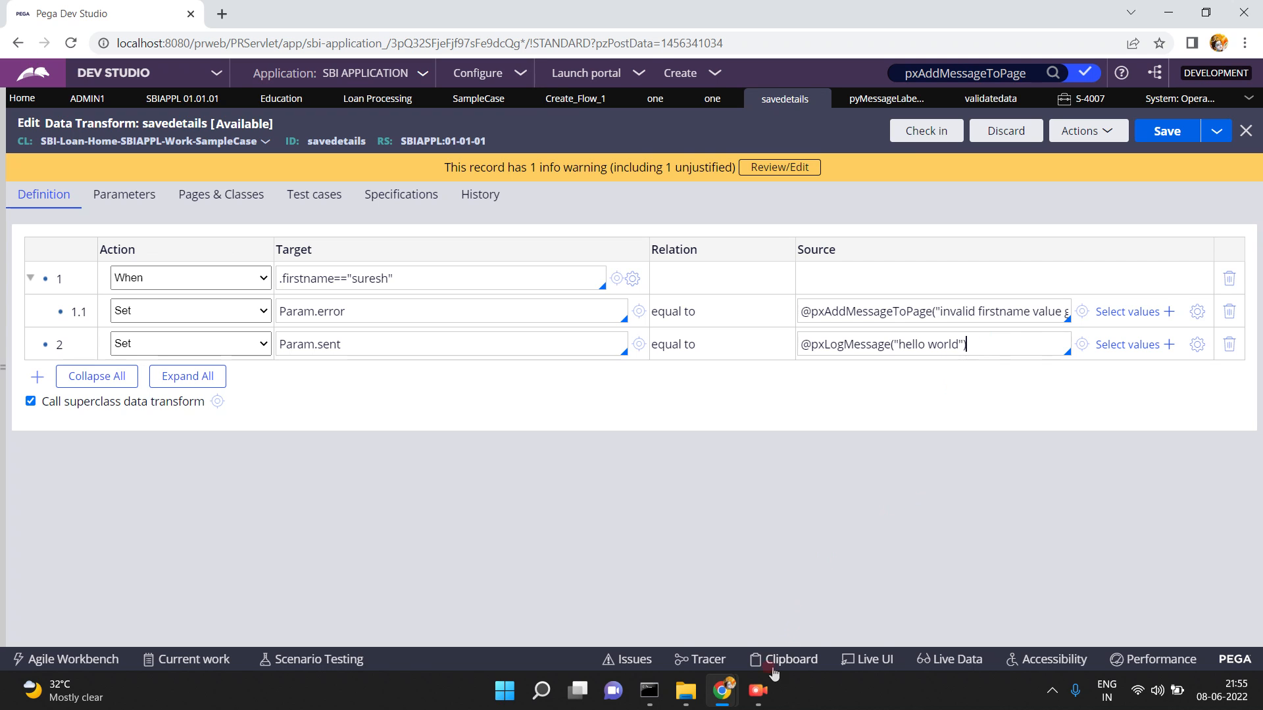
click(759, 697)
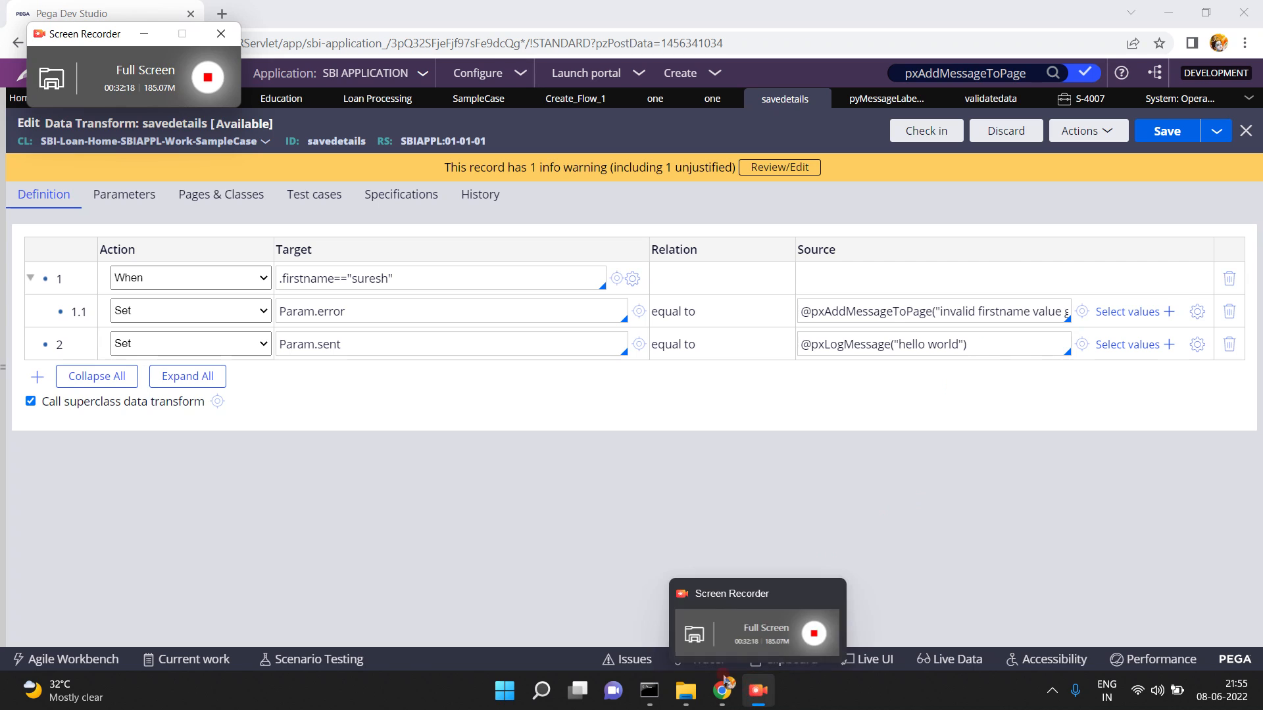